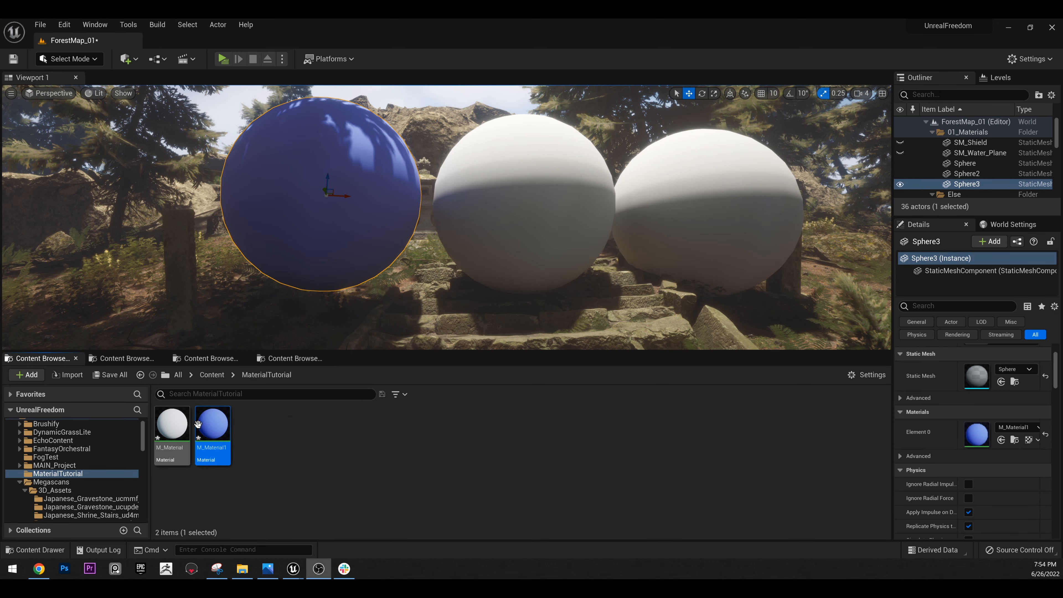
Open the M_Material1 material, examine its node graph and minimise the editor.
{"action": "left_click", "coordinate": [210, 419]}
{"action": "double_click", "coordinate": [210, 419]}
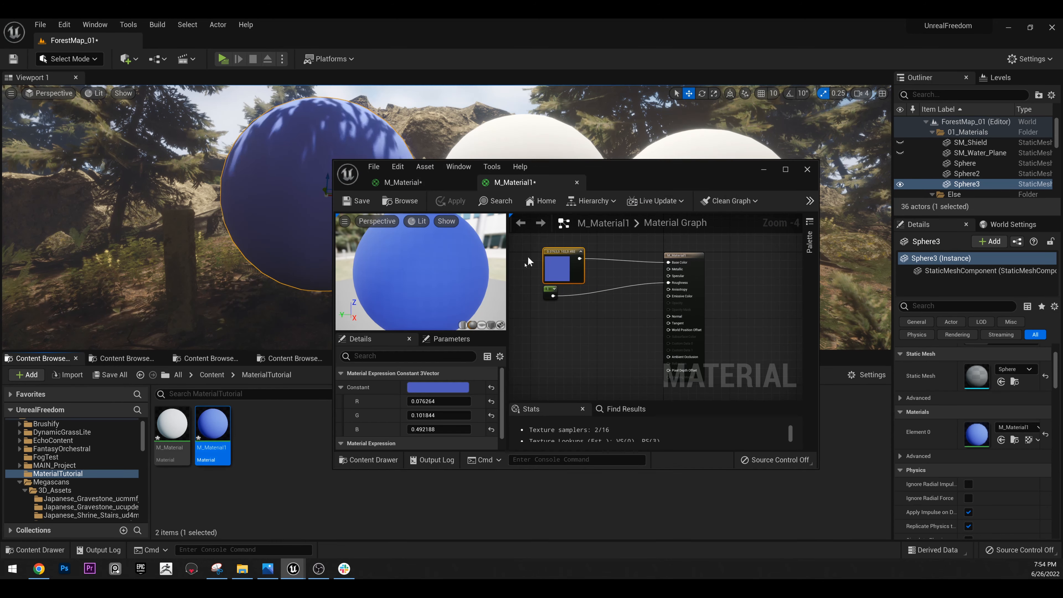
{"action": "right_click_drag", "start_coordinate": [590, 352], "coordinate": [608, 331]}
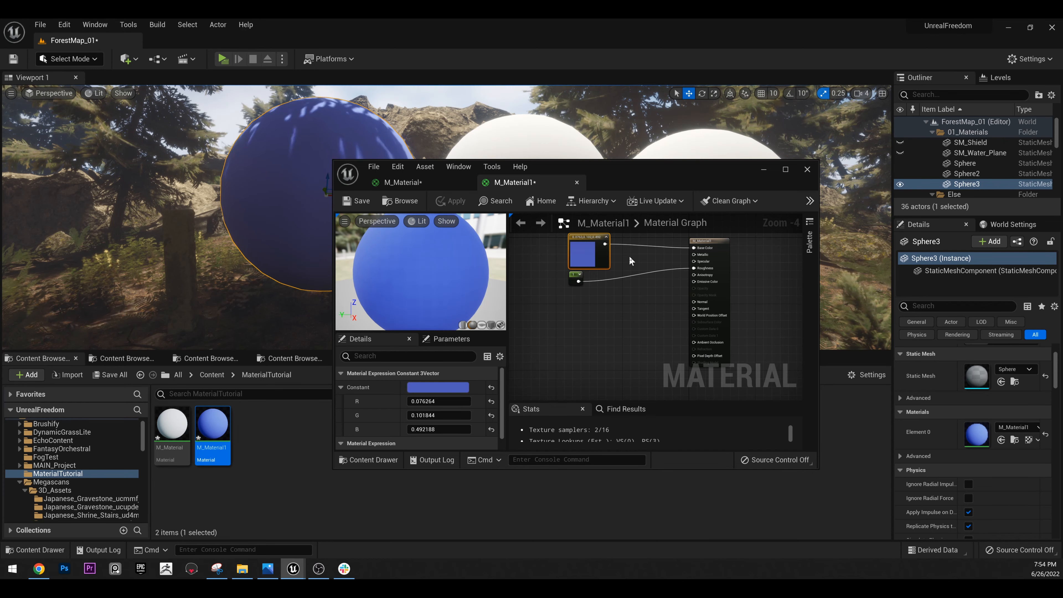
{"action": "scroll", "coordinate": [609, 293], "scroll_direction": "down", "scroll_amount": 1}
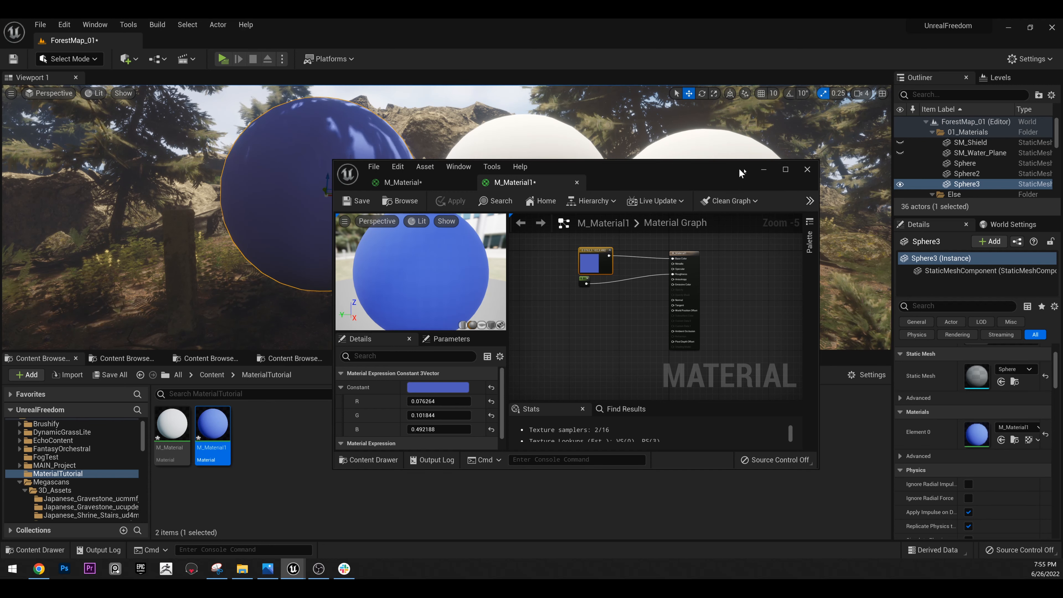
{"action": "left_click", "coordinate": [762, 173]}
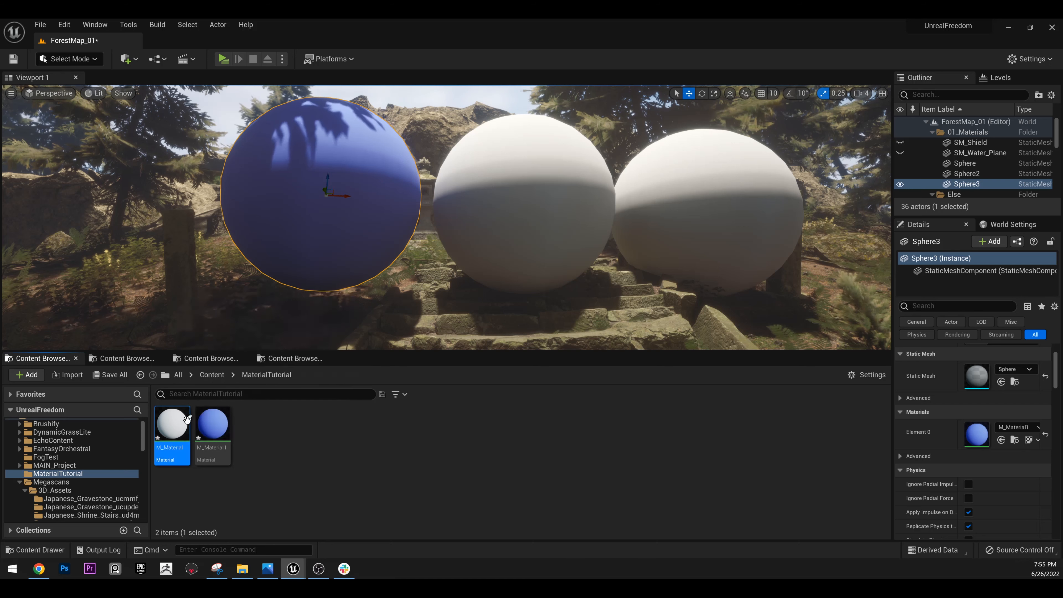
Create a material instance from M_Material in the MaterialTutorial folder, keeping its default name.
{"action": "left_click", "coordinate": [175, 432]}
{"action": "right_click", "coordinate": [175, 434]}
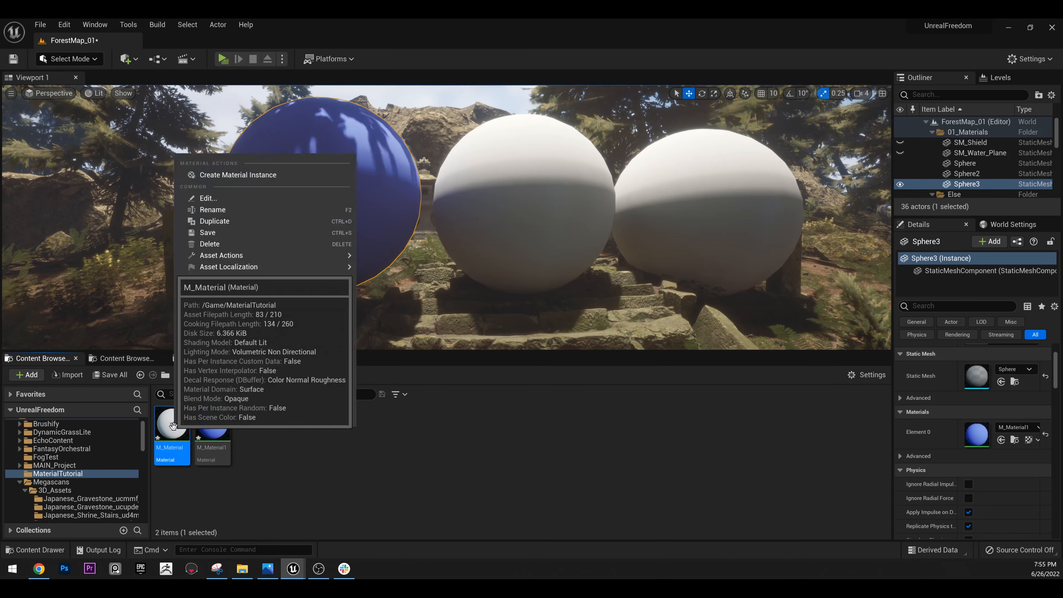
{"action": "left_click", "coordinate": [305, 172]}
{"action": "left_click", "coordinate": [349, 468]}
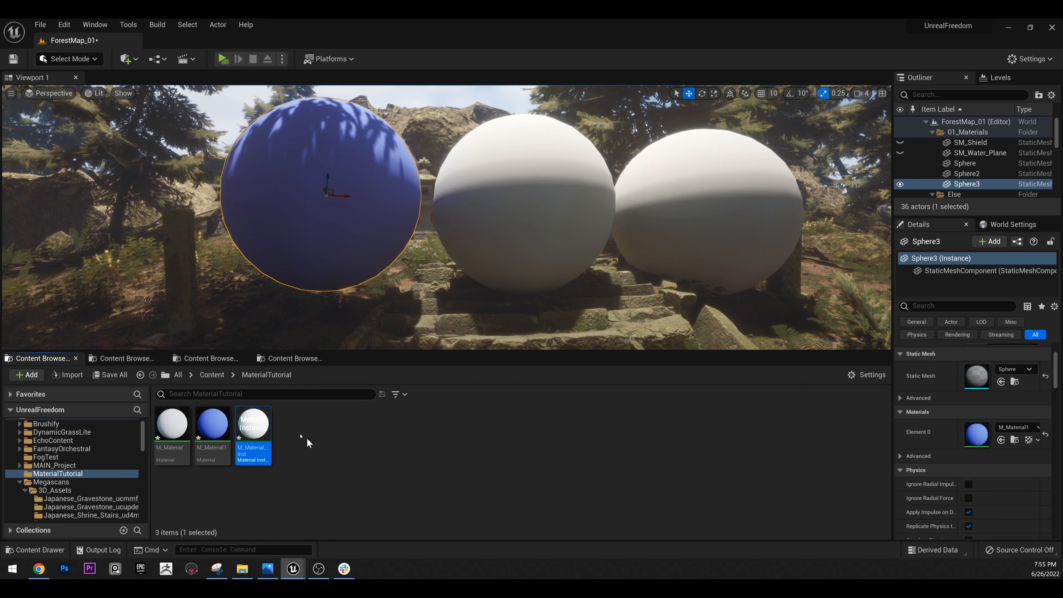
Open the new material instance in a maximised editor and look at the choices for its parent material.
{"action": "double_click", "coordinate": [269, 426]}
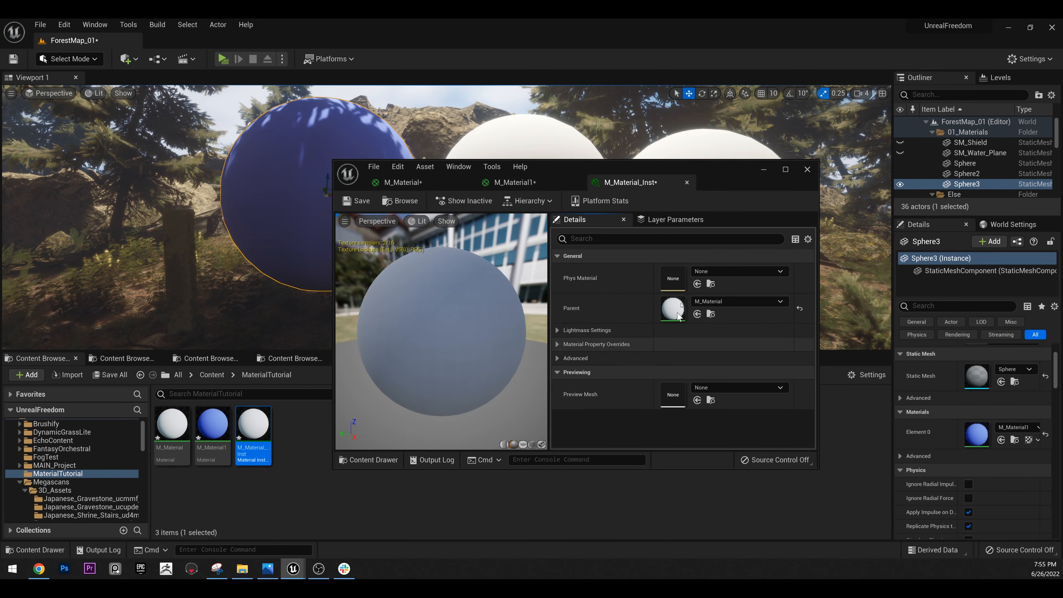
{"action": "left_click_drag", "start_coordinate": [577, 168], "coordinate": [577, 2]}
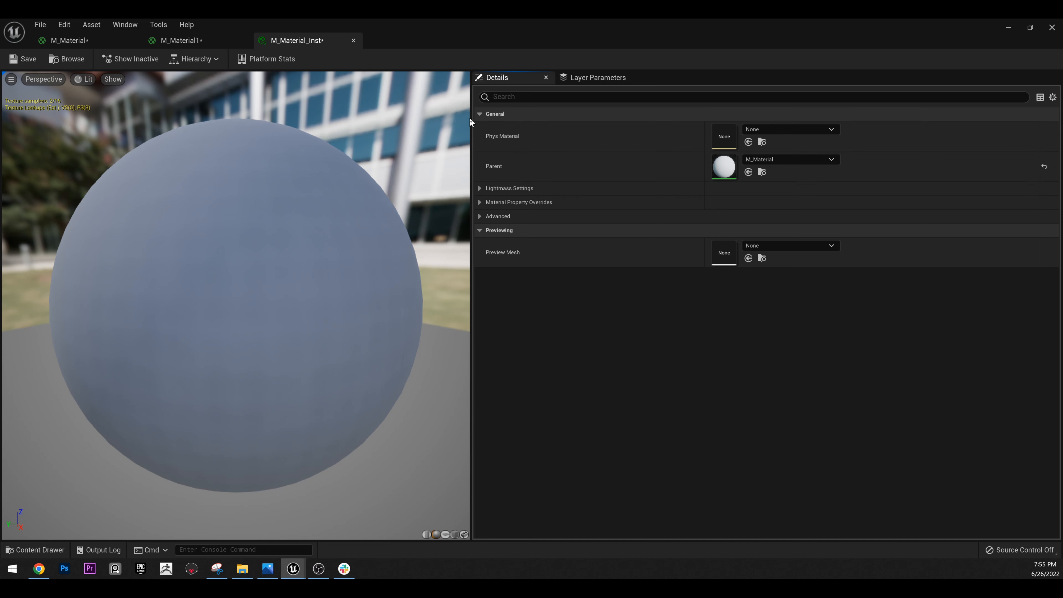
{"action": "left_click", "coordinate": [779, 161]}
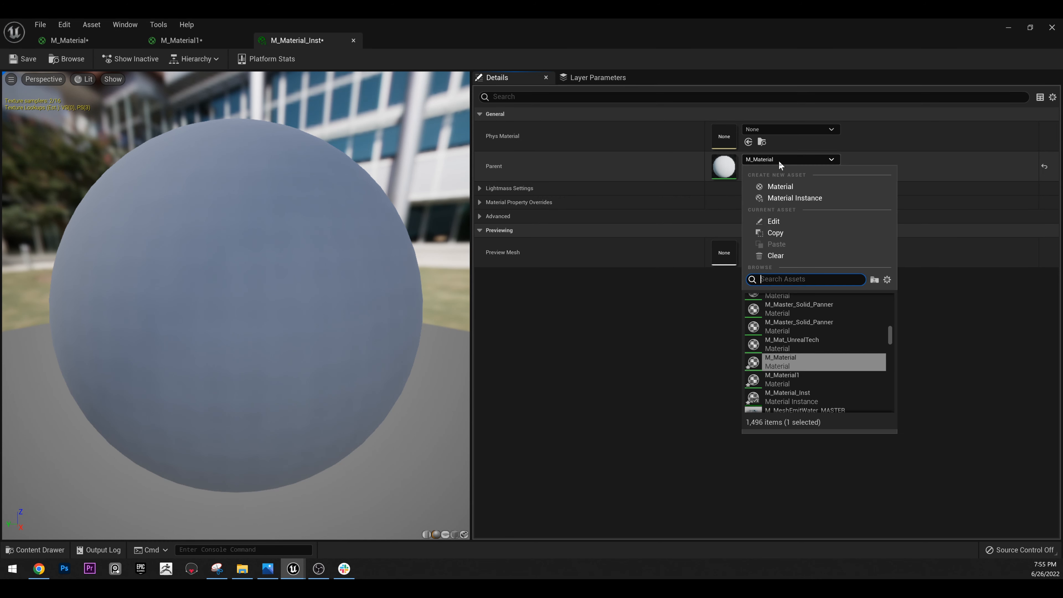
{"action": "left_click", "coordinate": [578, 241]}
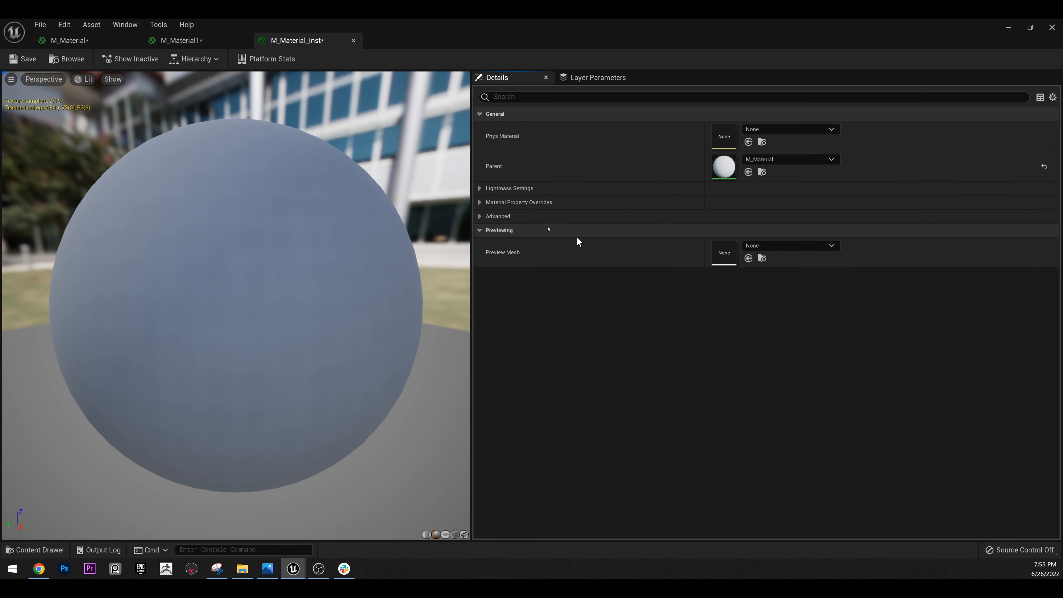
Examine the material instance's advanced, material property override and Lightmass settings.
{"action": "left_click", "coordinate": [480, 216]}
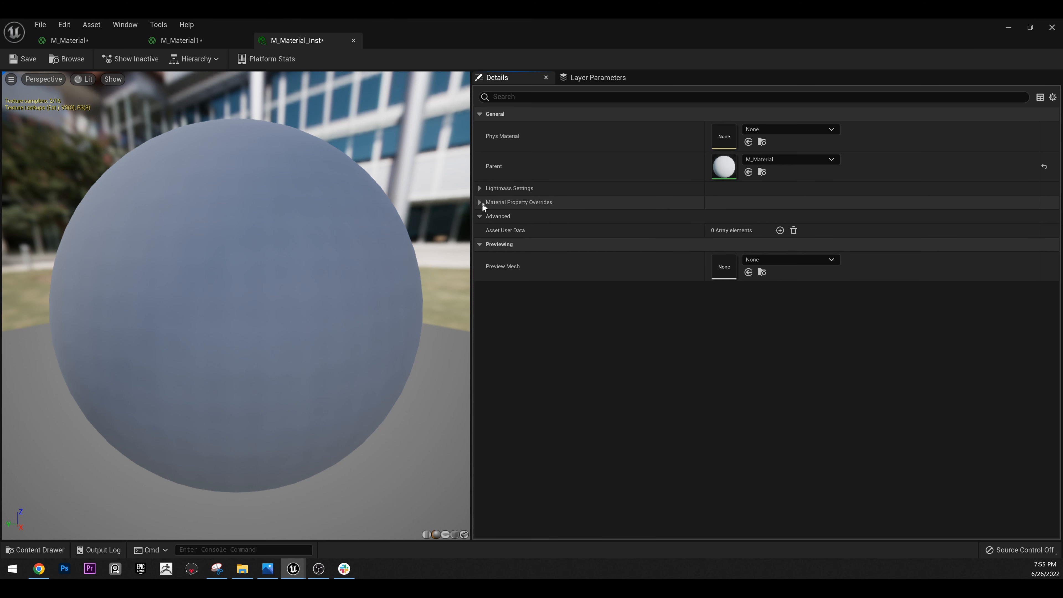
{"action": "left_click", "coordinate": [480, 203]}
{"action": "left_click", "coordinate": [481, 200]}
{"action": "left_click", "coordinate": [480, 188]}
{"action": "left_click", "coordinate": [480, 189]}
{"action": "left_click", "coordinate": [481, 203]}
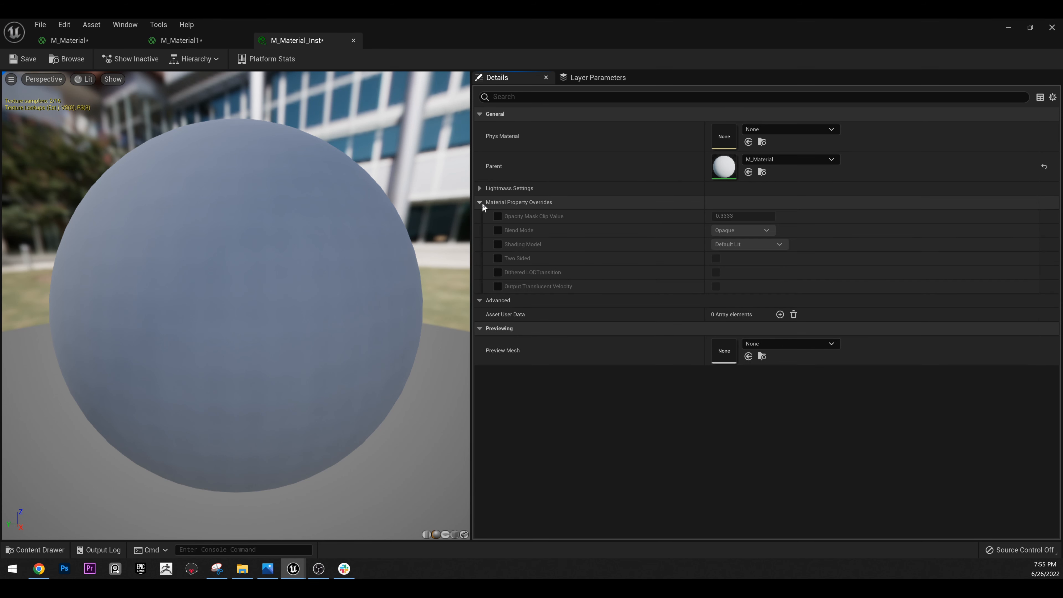
{"action": "left_click", "coordinate": [480, 202]}
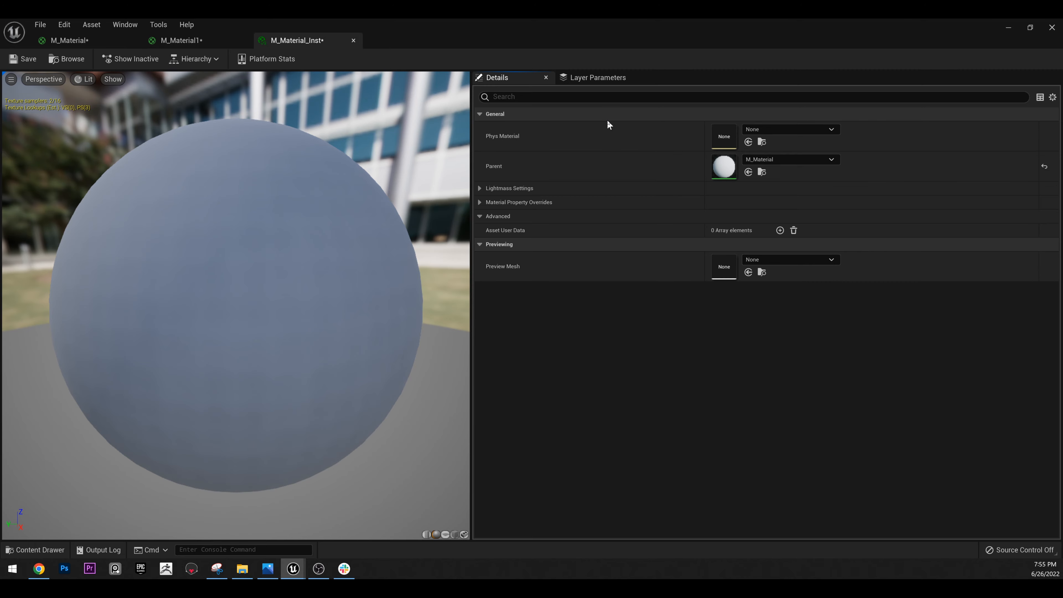
Close the M_Material1 editor and bring up the M_Material node graph.
{"action": "left_click_drag", "start_coordinate": [618, 25], "coordinate": [737, 145]}
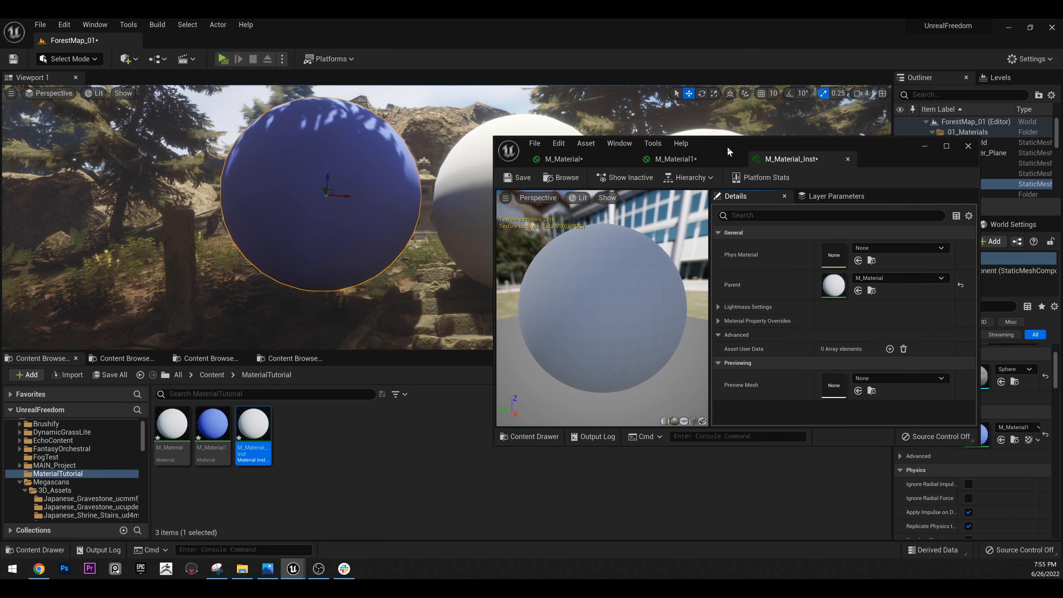
{"action": "left_click_drag", "start_coordinate": [728, 151], "coordinate": [556, 21]}
{"action": "left_click", "coordinate": [178, 43]}
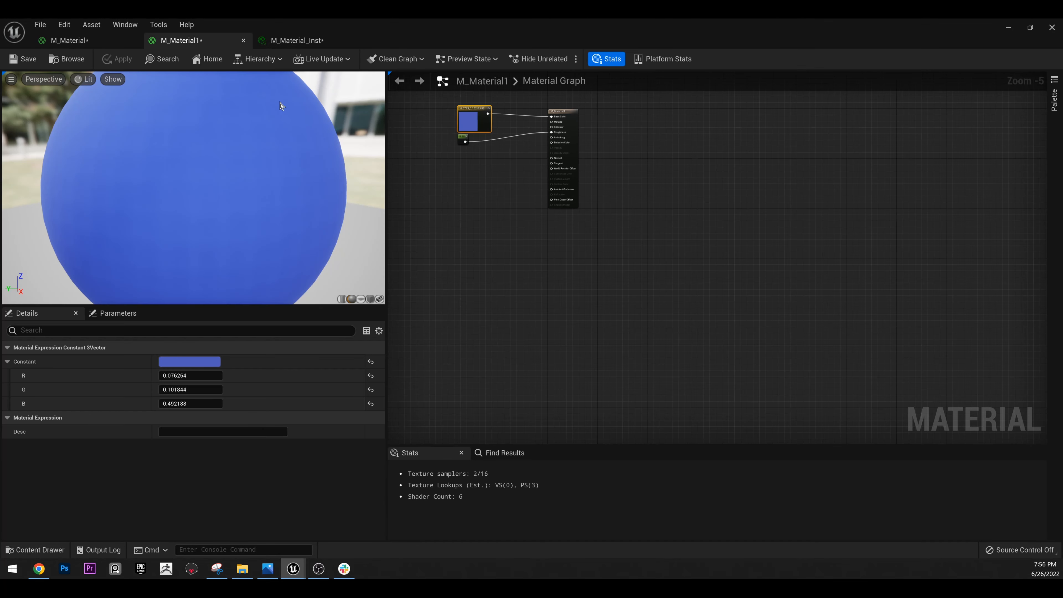
{"action": "left_click", "coordinate": [72, 41]}
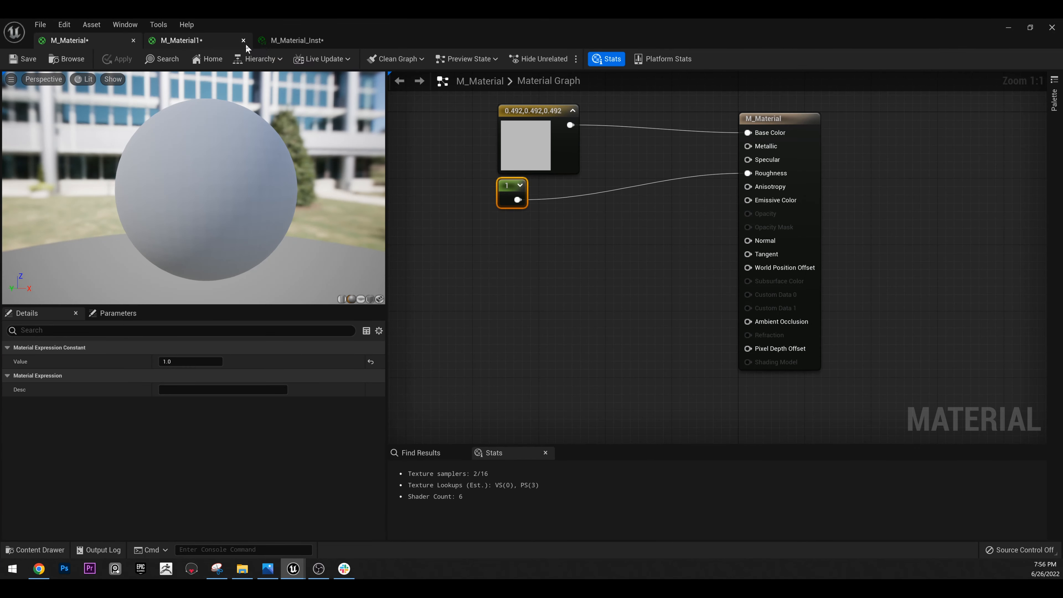
Move the roughness constant node farther below the base color node in the M_Material graph.
{"action": "right_click_drag", "start_coordinate": [535, 208], "coordinate": [575, 282]}
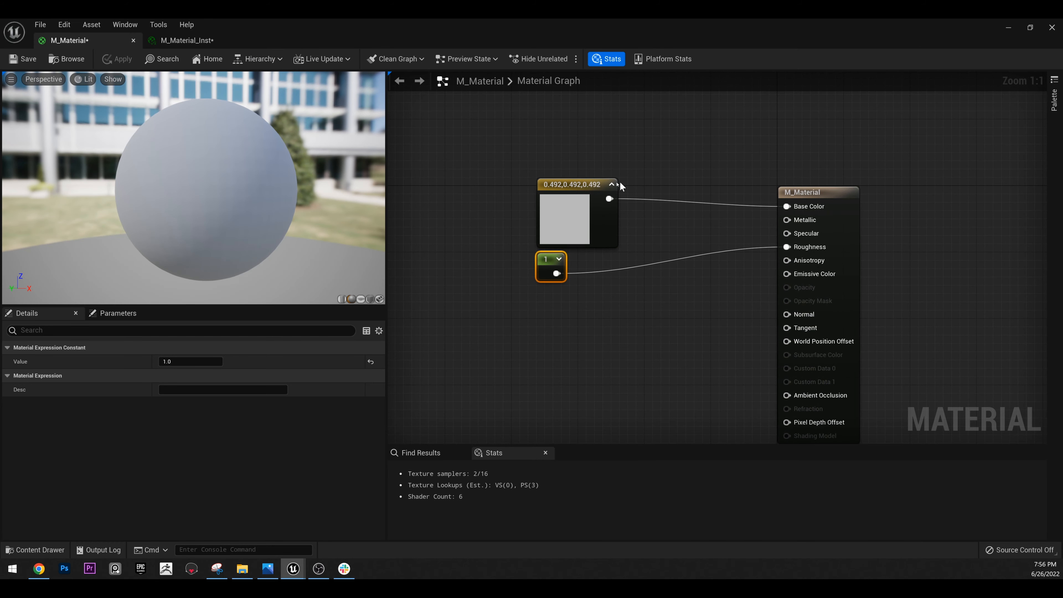
{"action": "left_click", "coordinate": [579, 192]}
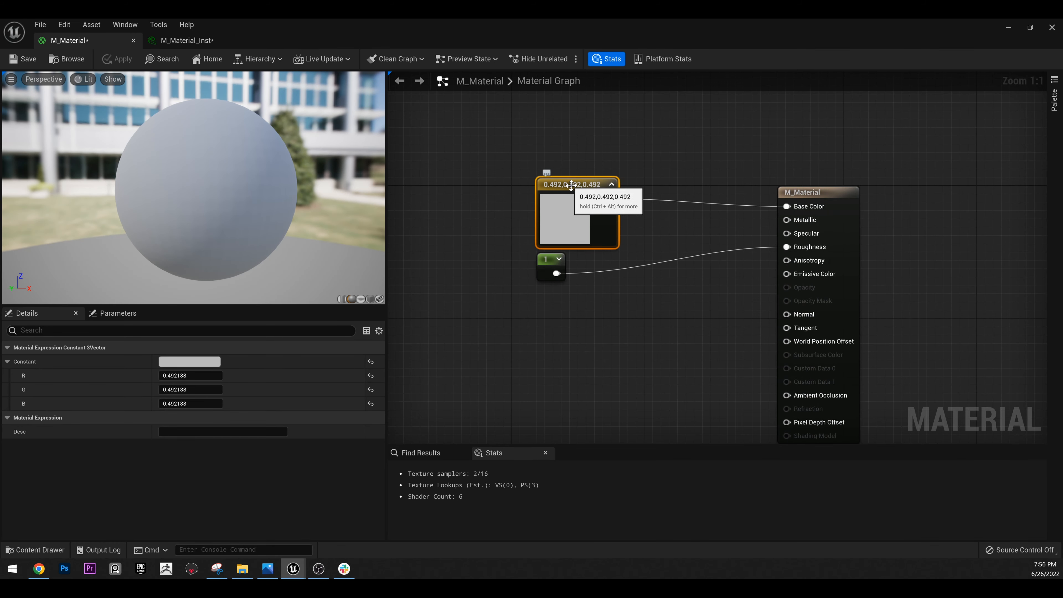
{"action": "left_click_drag", "start_coordinate": [558, 256], "coordinate": [574, 332]}
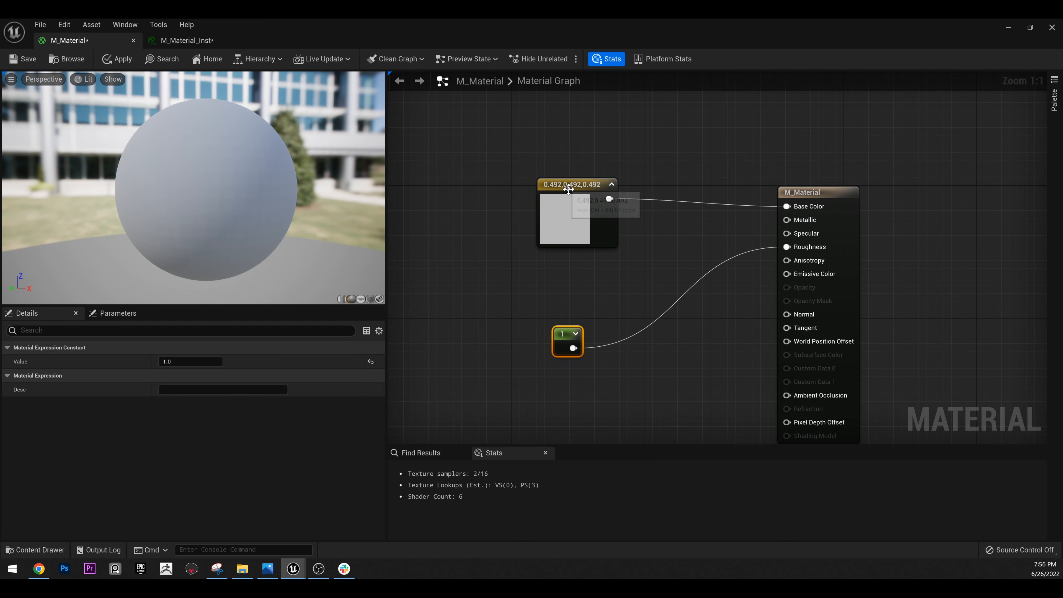
Expose M_Material's base color constant to M_Material_Inst as a parameter named Color, applying the change to the material.
{"action": "right_click", "coordinate": [568, 191]}
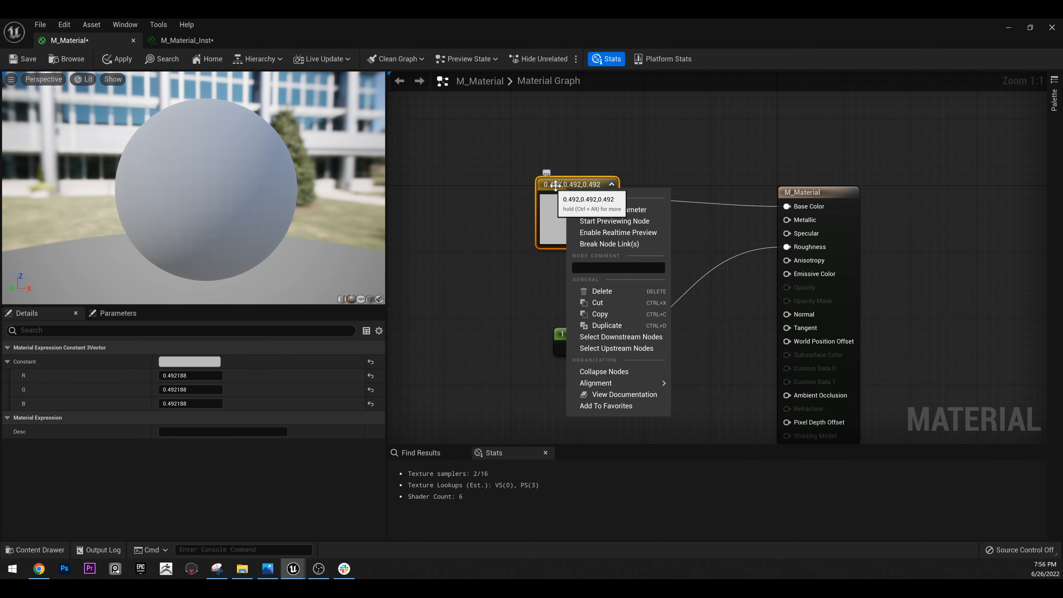
{"action": "left_click", "coordinate": [632, 209]}
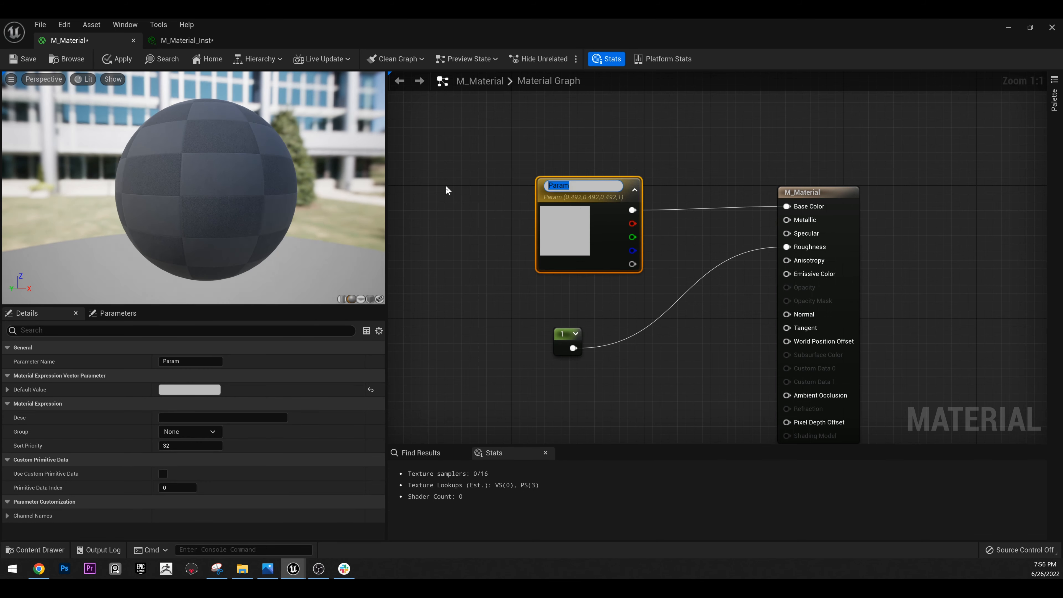
{"action": "type", "text": "Color"}
{"action": "key", "text": "Return"}
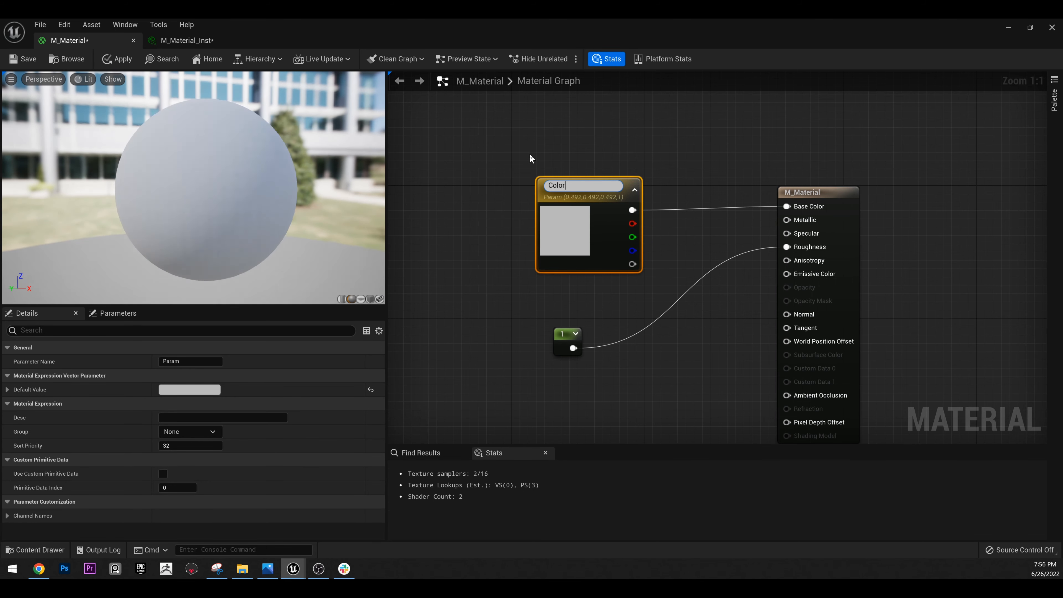
{"action": "left_click", "coordinate": [122, 60]}
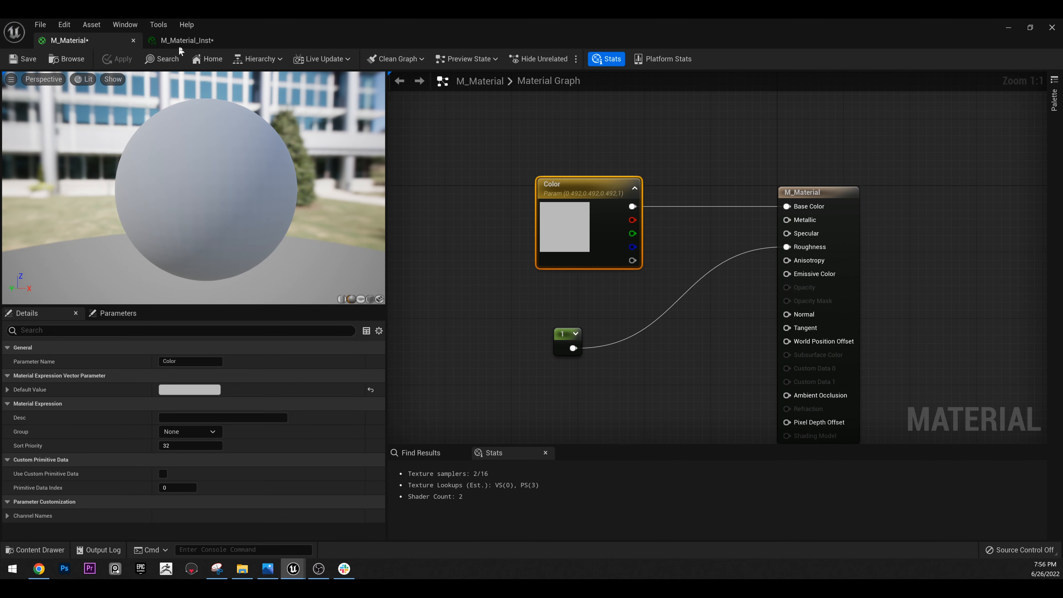
{"action": "left_click", "coordinate": [185, 41]}
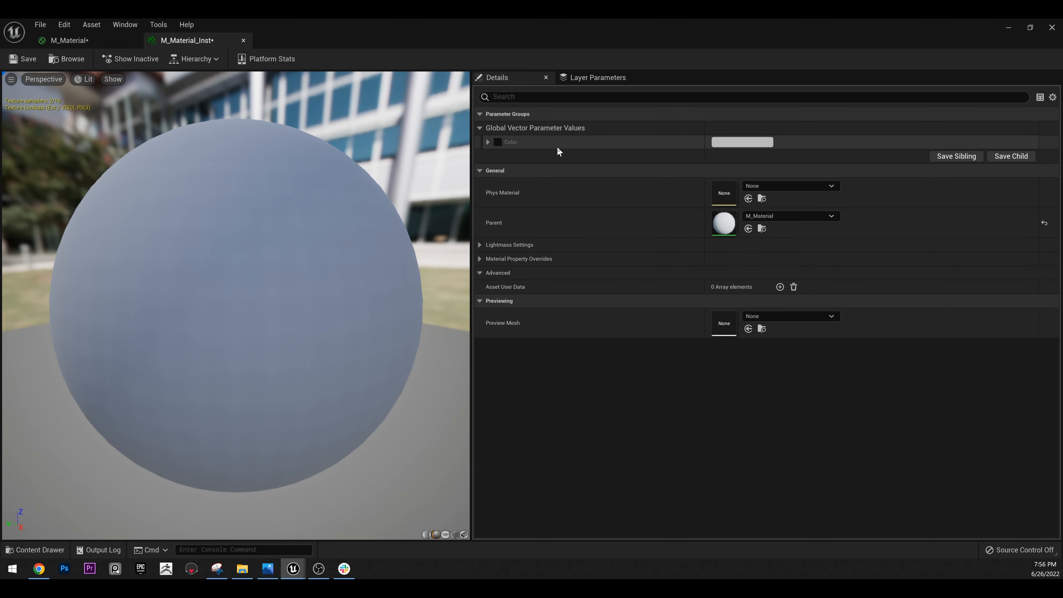
Convert M_Material's roughness constant to a parameter named Roughness and apply the change.
{"action": "left_click", "coordinate": [54, 41]}
{"action": "right_click", "coordinate": [563, 336]}
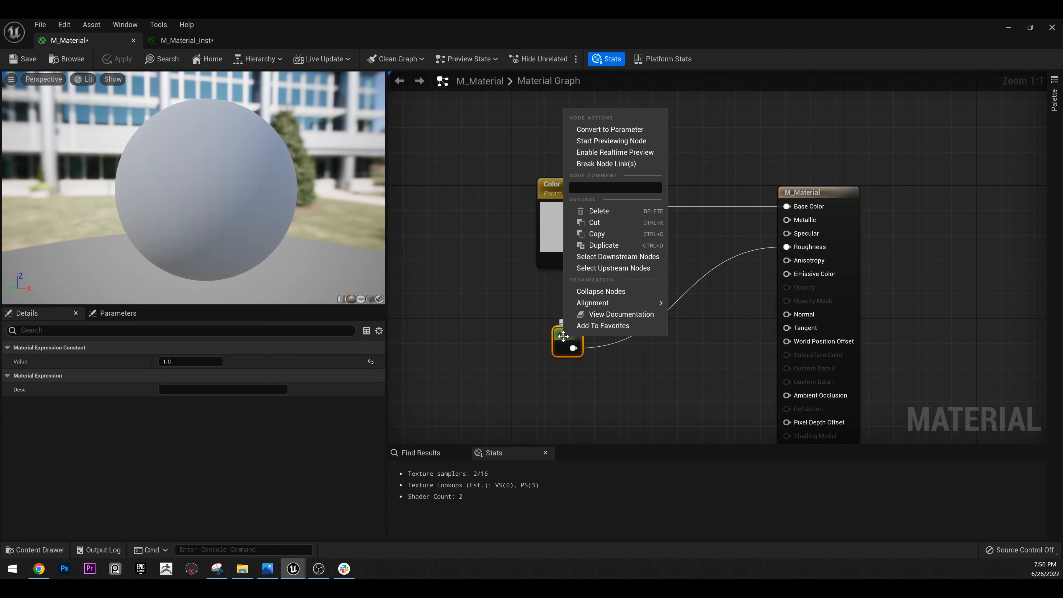
{"action": "left_click", "coordinate": [618, 130]}
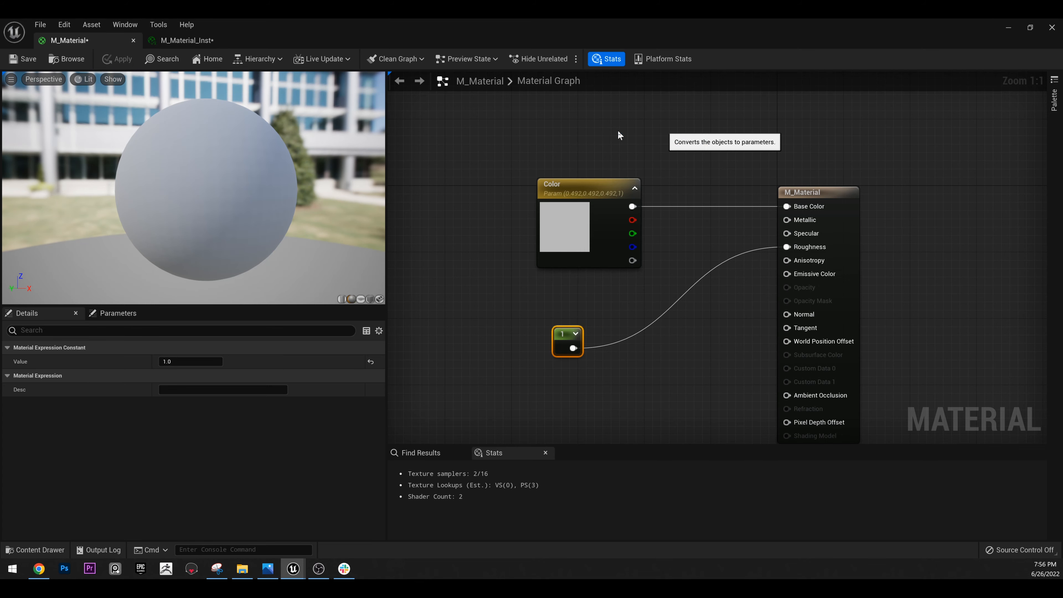
{"action": "type", "text": "R"}
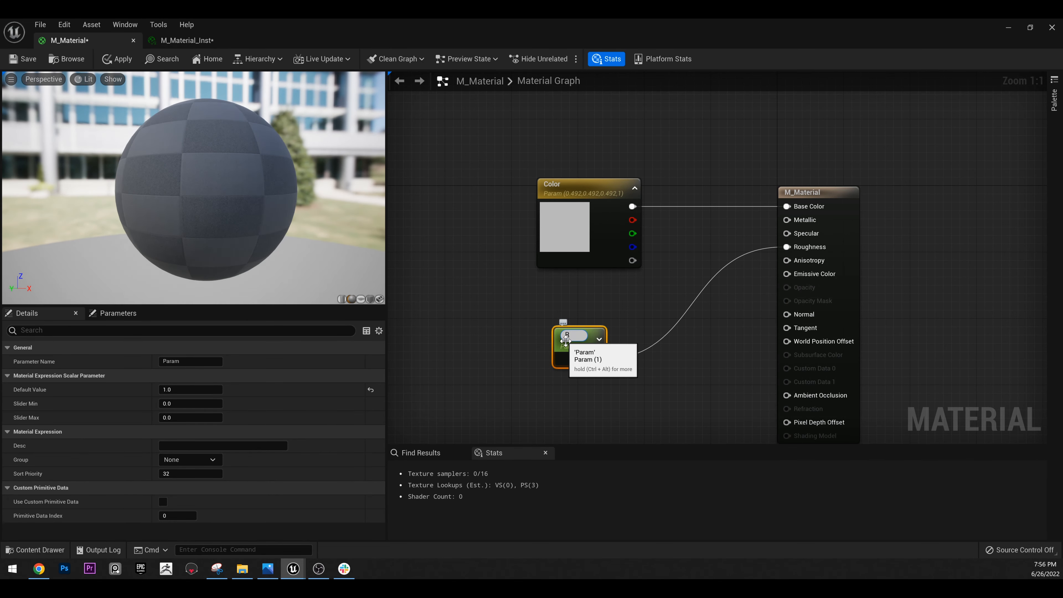
{"action": "type", "text": "oughness"}
{"action": "key", "text": "Return"}
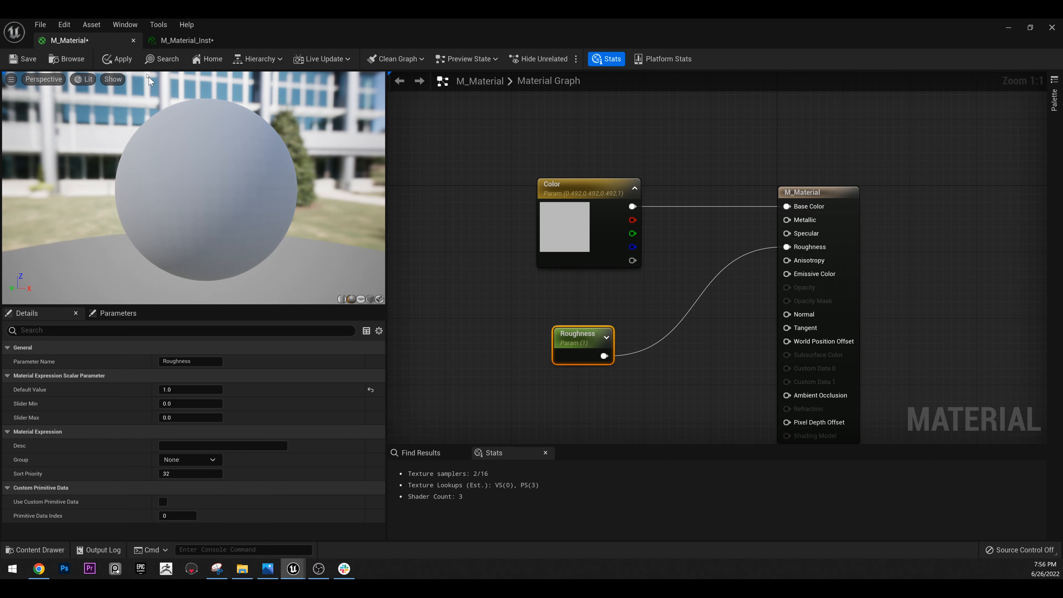
{"action": "left_click", "coordinate": [119, 59]}
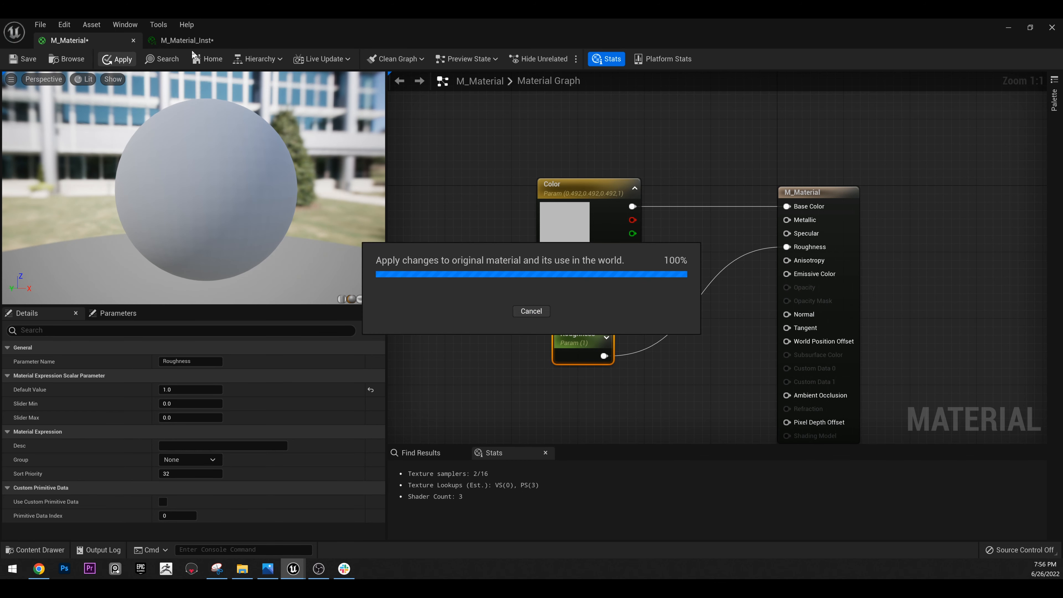
Enable the Color and Roughness parameter overrides in M_Material_Inst.
{"action": "left_click", "coordinate": [186, 37]}
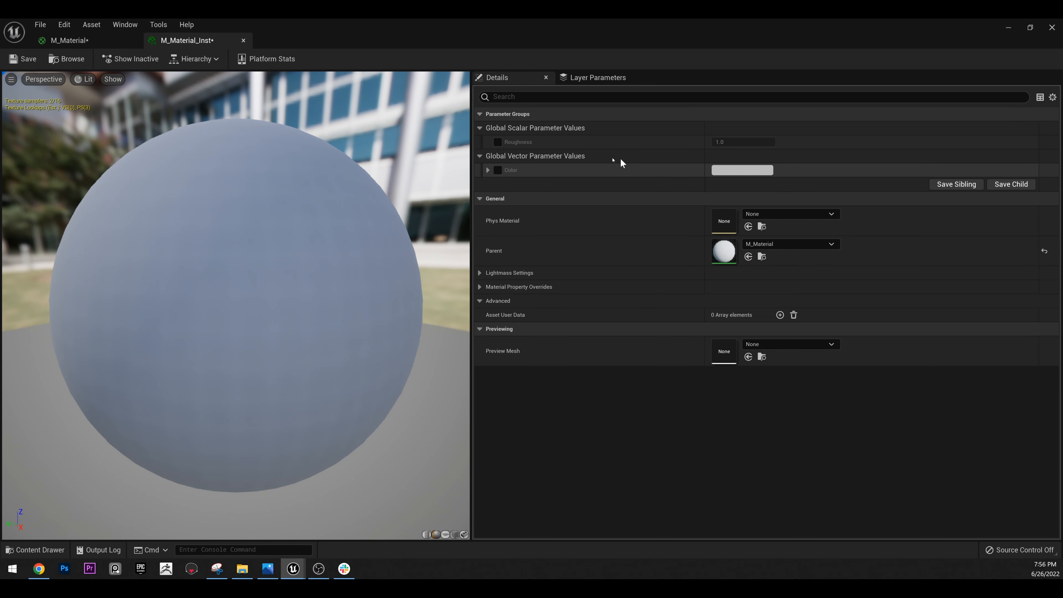
{"action": "left_click", "coordinate": [498, 170]}
{"action": "left_click", "coordinate": [498, 142]}
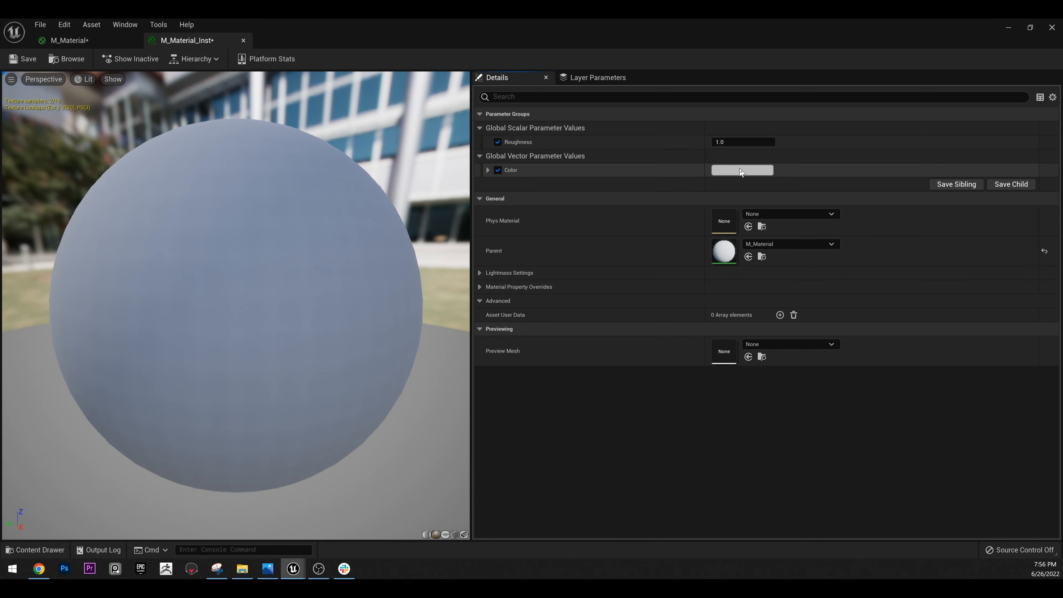
Set the instance's Color parameter to a saturated blue with R 0.0, G 0.149685 and B 0.492188.
{"action": "left_click", "coordinate": [742, 170]}
{"action": "left_click", "coordinate": [768, 226]}
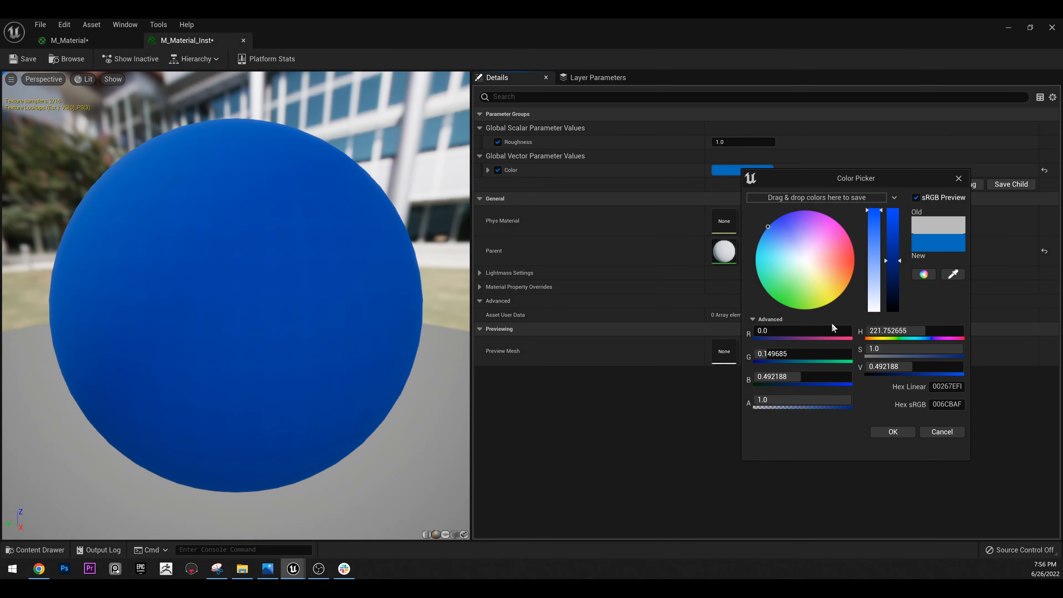
{"action": "left_click", "coordinate": [893, 431]}
Assign M_Material_Inst to the Element 0 material slot of Sphere2 in the level.
{"action": "double_click", "coordinate": [409, 21]}
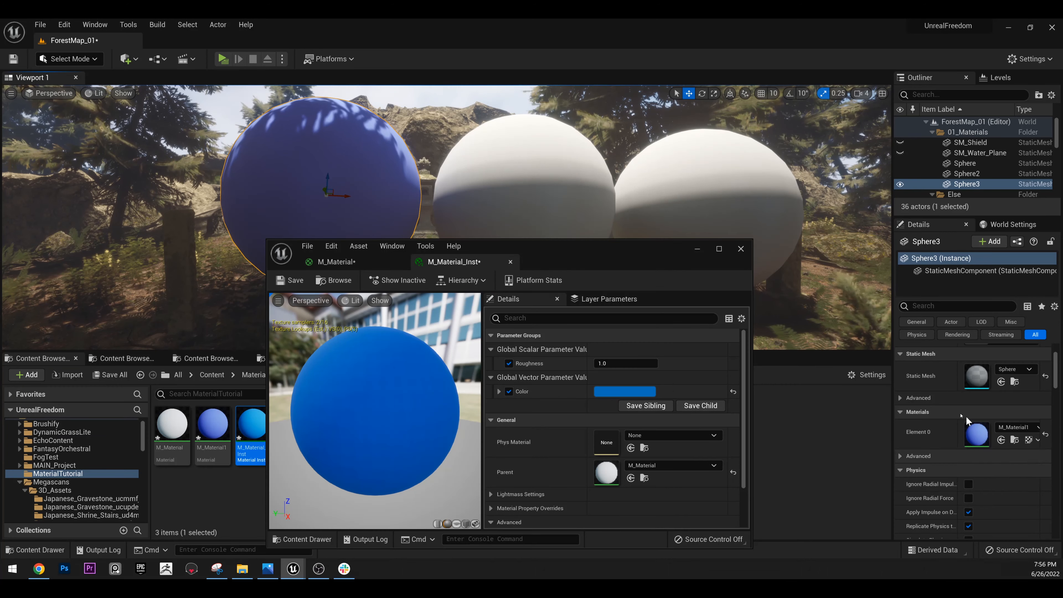
{"action": "left_click", "coordinate": [704, 206]}
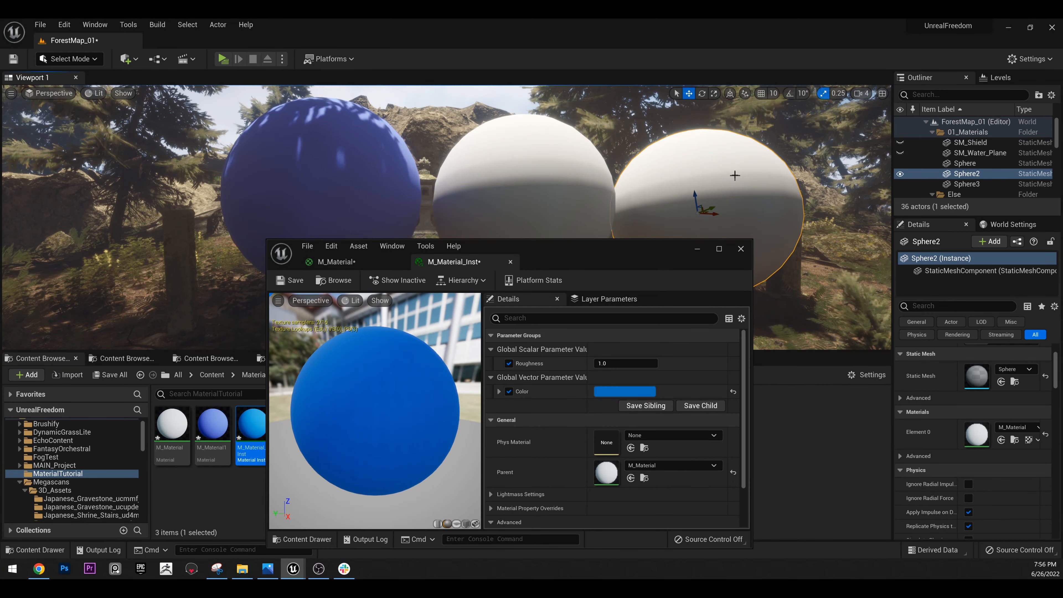
{"action": "left_click", "coordinate": [1001, 439]}
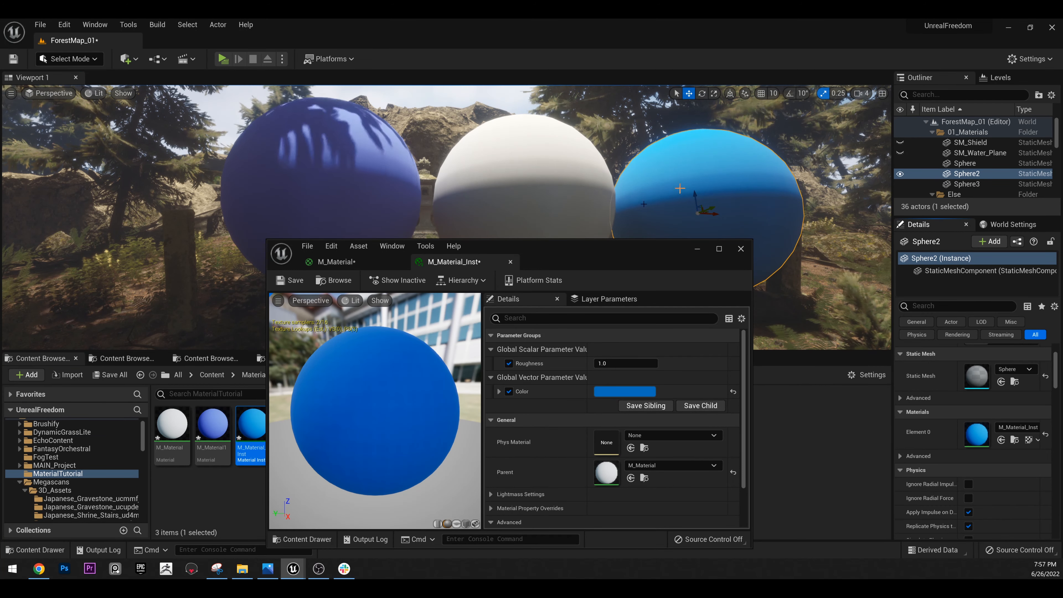
Change the Color parameter of M_Material_Inst to a pale pink while keeping Sphere2 in view.
{"action": "left_click_drag", "start_coordinate": [592, 264], "coordinate": [409, 148]}
{"action": "left_click", "coordinate": [468, 277]}
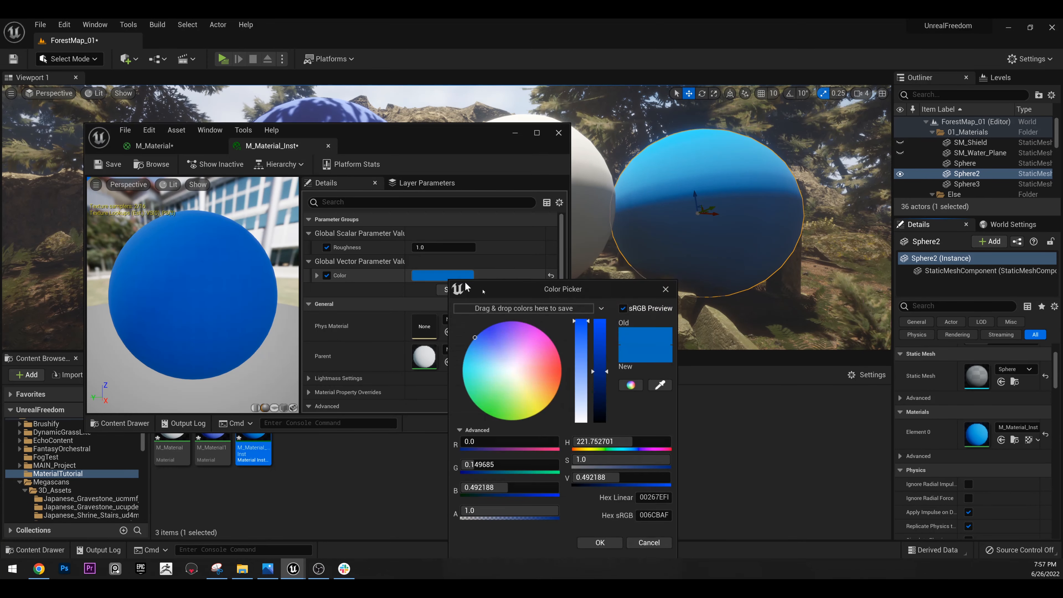
{"action": "left_click", "coordinate": [561, 367]}
{"action": "left_click_drag", "start_coordinate": [554, 372], "coordinate": [486, 344]}
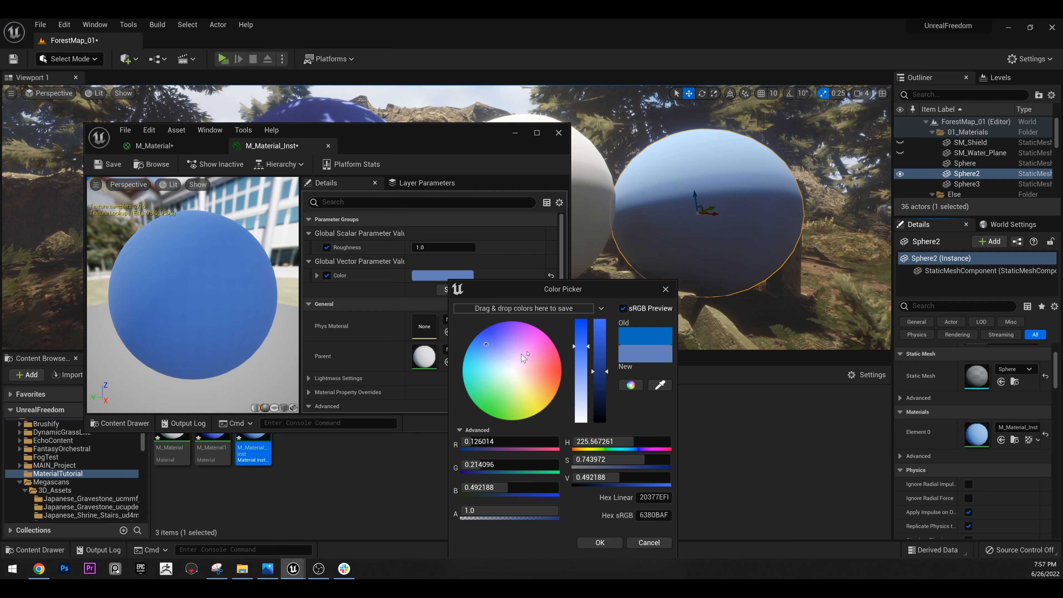
{"action": "mouse_move", "coordinate": [523, 354]}
{"action": "left_mouse_down"}
{"action": "mouse_move", "coordinate": [506, 363]}
{"action": "mouse_move", "coordinate": [521, 377]}
{"action": "mouse_move", "coordinate": [538, 360]}
{"action": "mouse_move", "coordinate": [521, 362]}
{"action": "left_mouse_up"}
{"action": "left_click", "coordinate": [600, 543]}
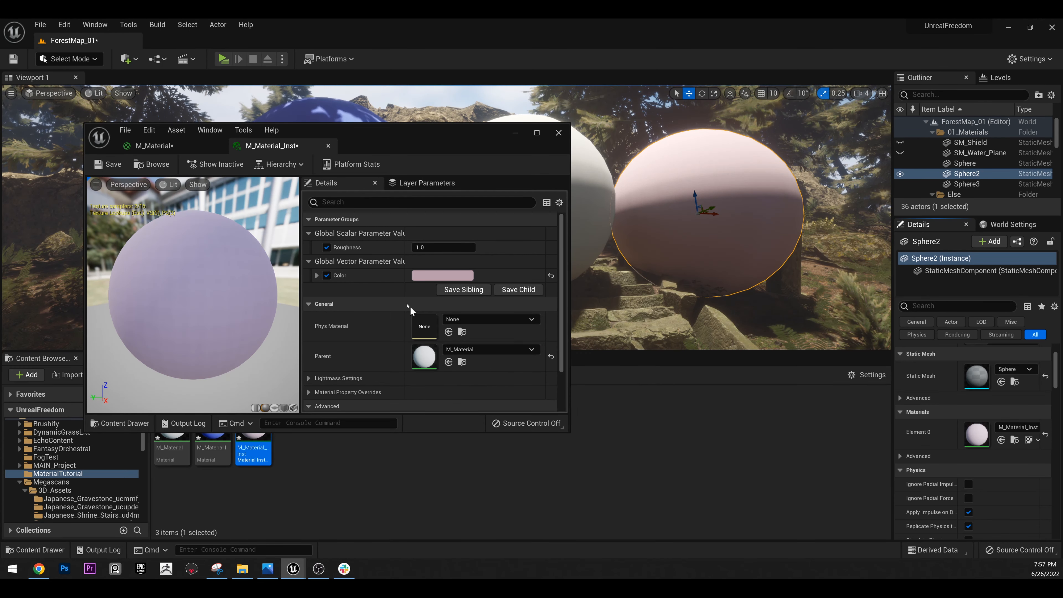
Set M_Material1's base color constant to bright yellow with R 1.0, G 0.959201 and B 0.000149, apply it and minimize the material editor.
{"action": "left_click_drag", "start_coordinate": [335, 130], "coordinate": [708, 216]}
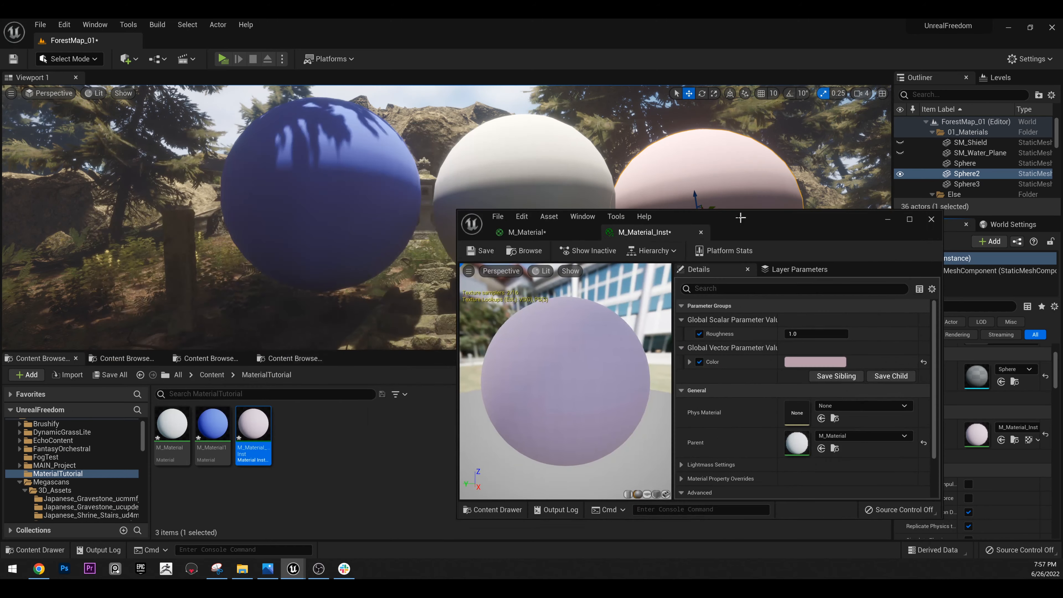
{"action": "double_click", "coordinate": [225, 439]}
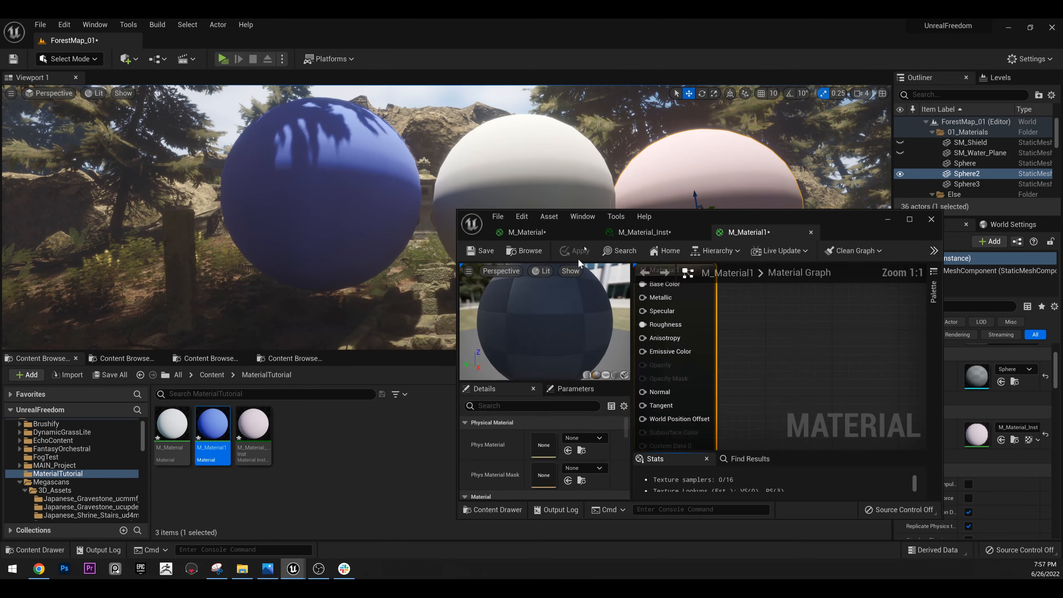
{"action": "left_click", "coordinate": [387, 155]}
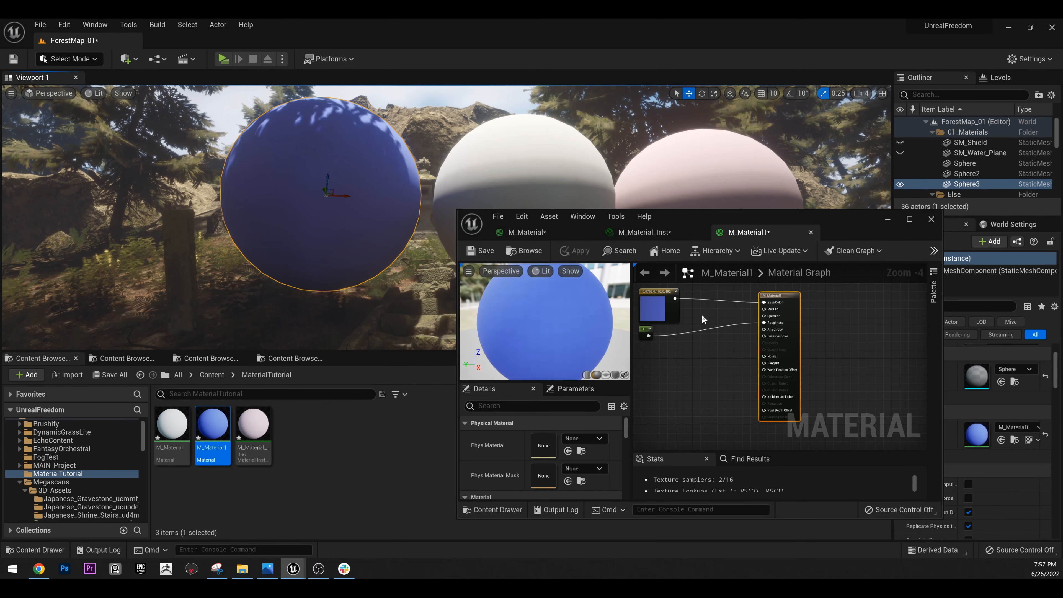
{"action": "right_click_drag", "start_coordinate": [703, 319], "coordinate": [716, 331]}
{"action": "left_click", "coordinate": [669, 318]}
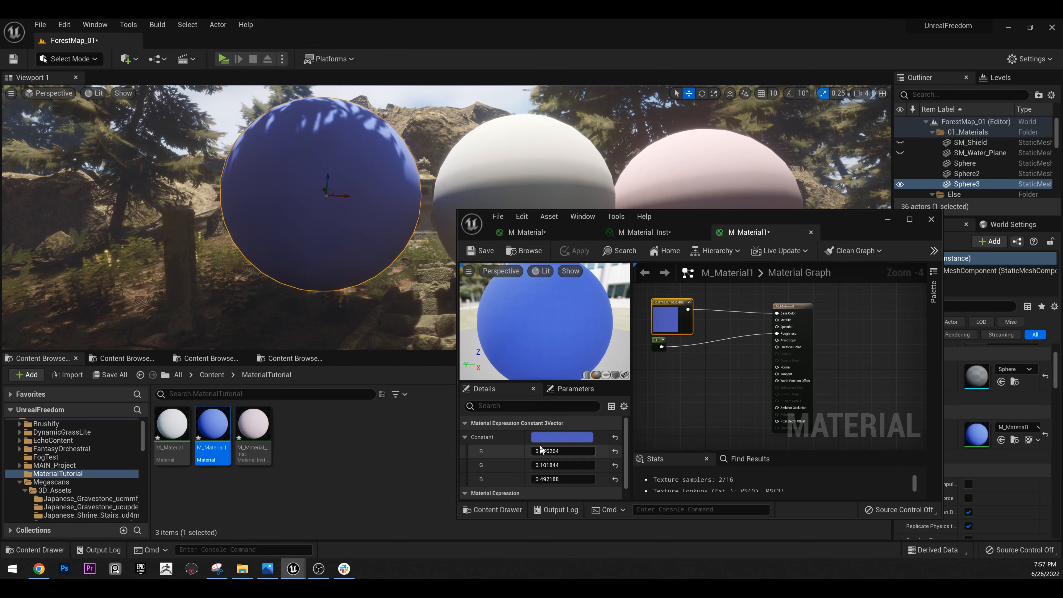
{"action": "left_click", "coordinate": [561, 437]}
{"action": "left_click", "coordinate": [648, 401]}
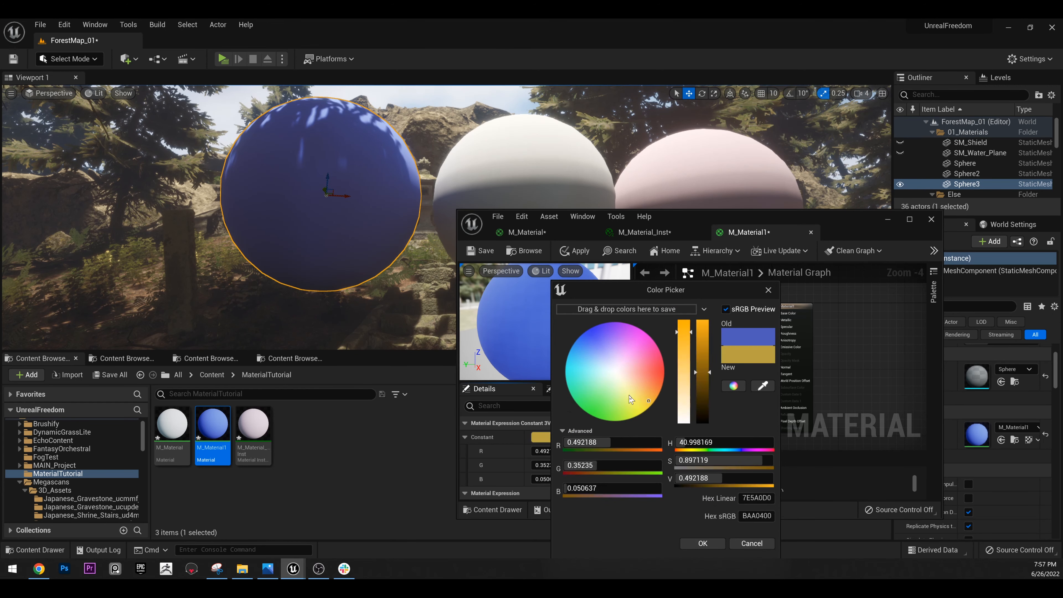
{"action": "left_click_drag", "start_coordinate": [631, 400], "coordinate": [642, 413]}
{"action": "left_click_drag", "start_coordinate": [704, 356], "coordinate": [704, 321]}
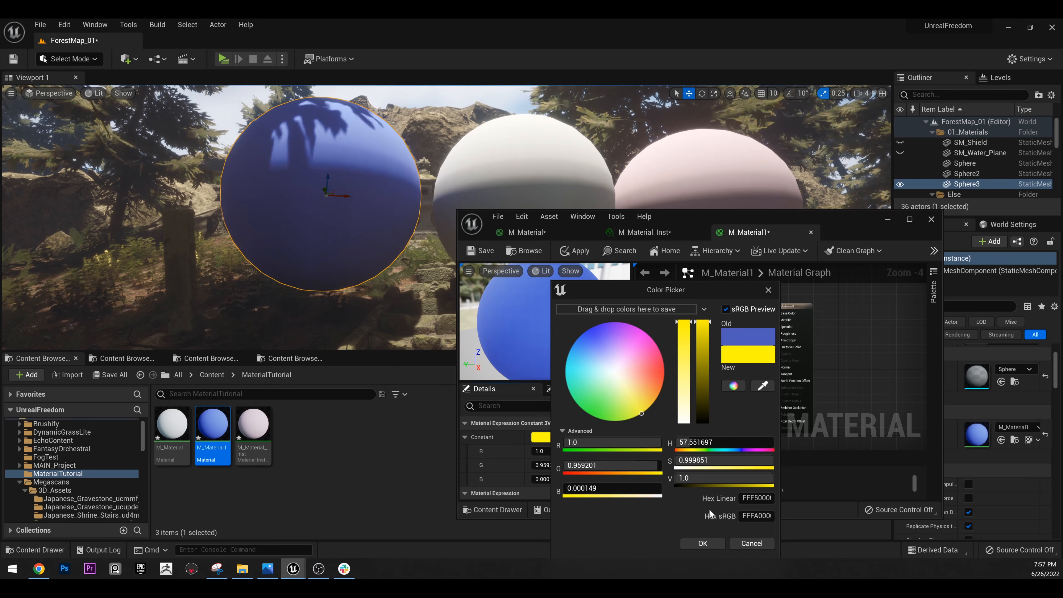
{"action": "left_click", "coordinate": [703, 543]}
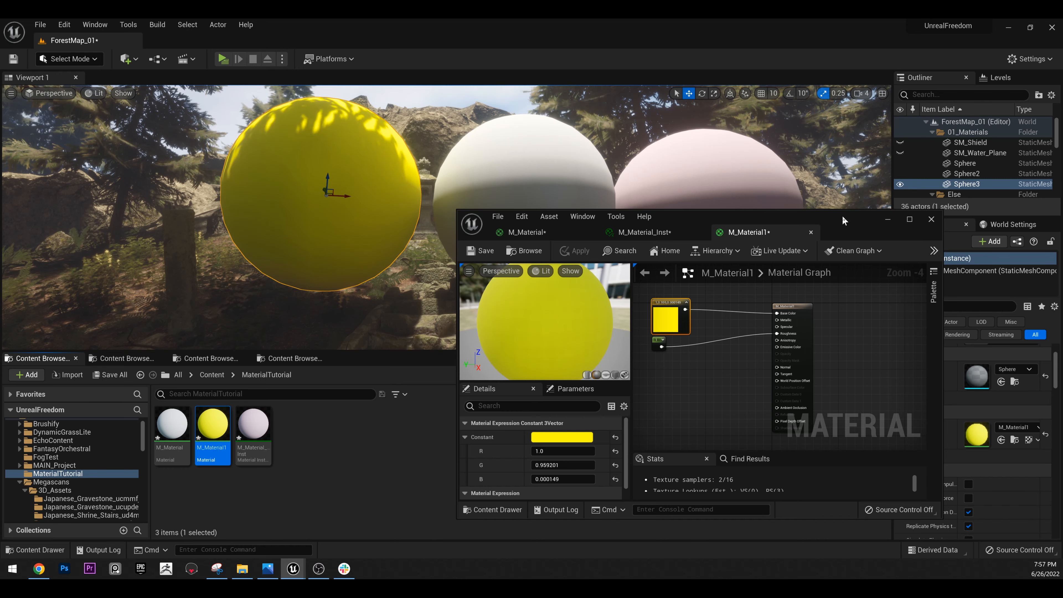
{"action": "left_click_drag", "start_coordinate": [858, 230], "coordinate": [773, 237]}
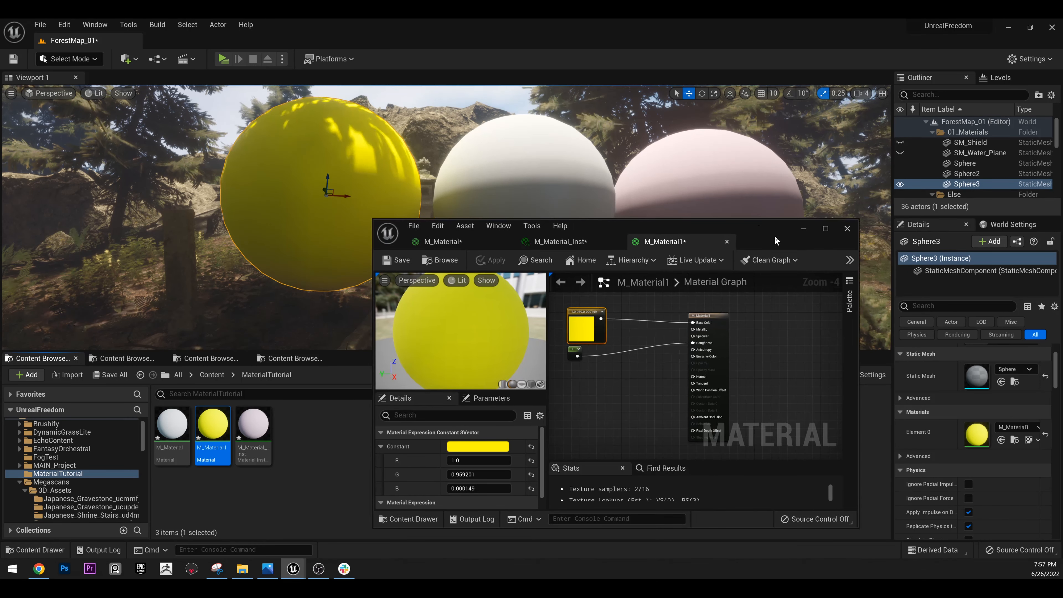
{"action": "left_click", "coordinate": [804, 230]}
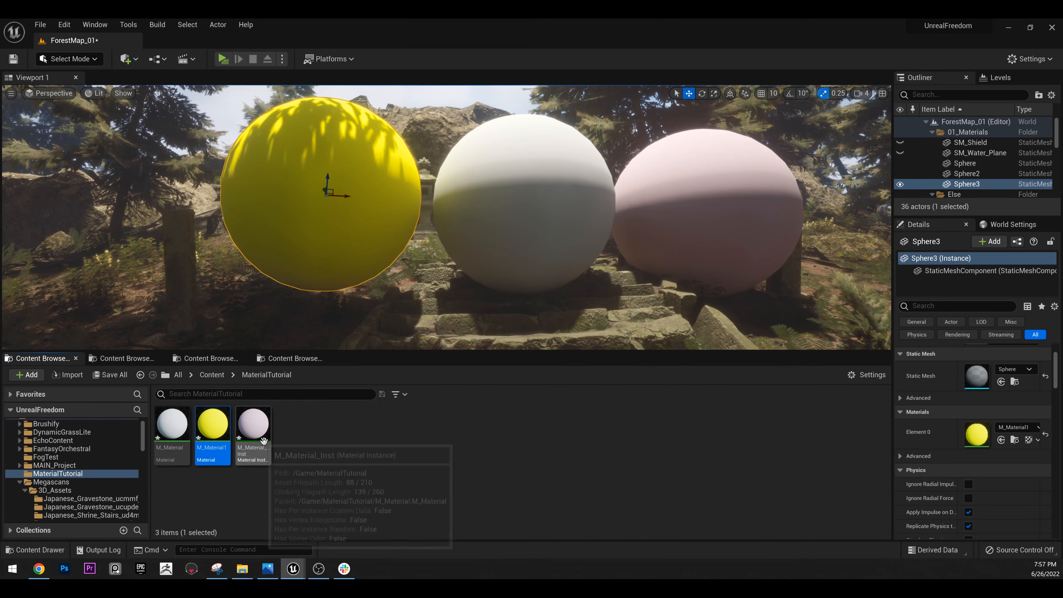
Reopen M_Material_Inst and set its Color parameter to teal with R 0.10937, G 0.492188 and B 0.46769.
{"action": "double_click", "coordinate": [253, 423]}
{"action": "left_click_drag", "start_coordinate": [669, 226], "coordinate": [398, 133]}
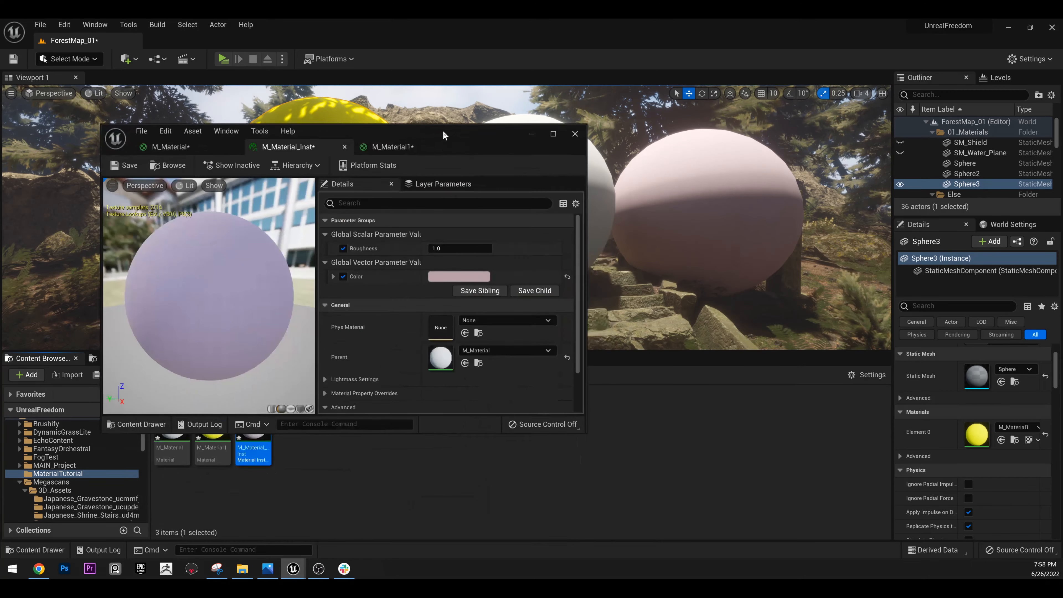
{"action": "left_click", "coordinate": [465, 278]}
{"action": "left_click", "coordinate": [492, 372]}
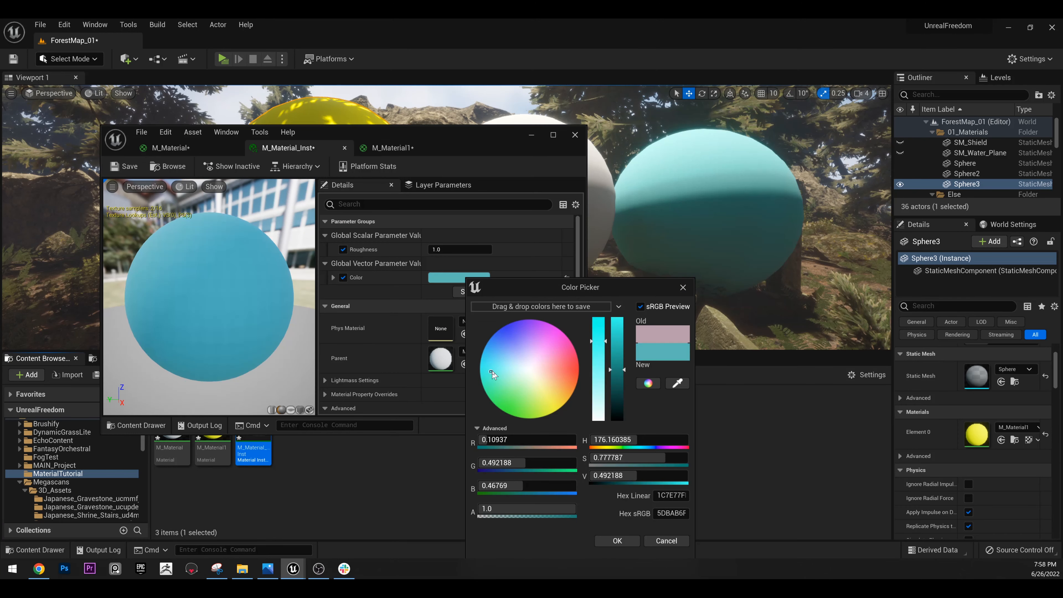
{"action": "left_click", "coordinate": [617, 541]}
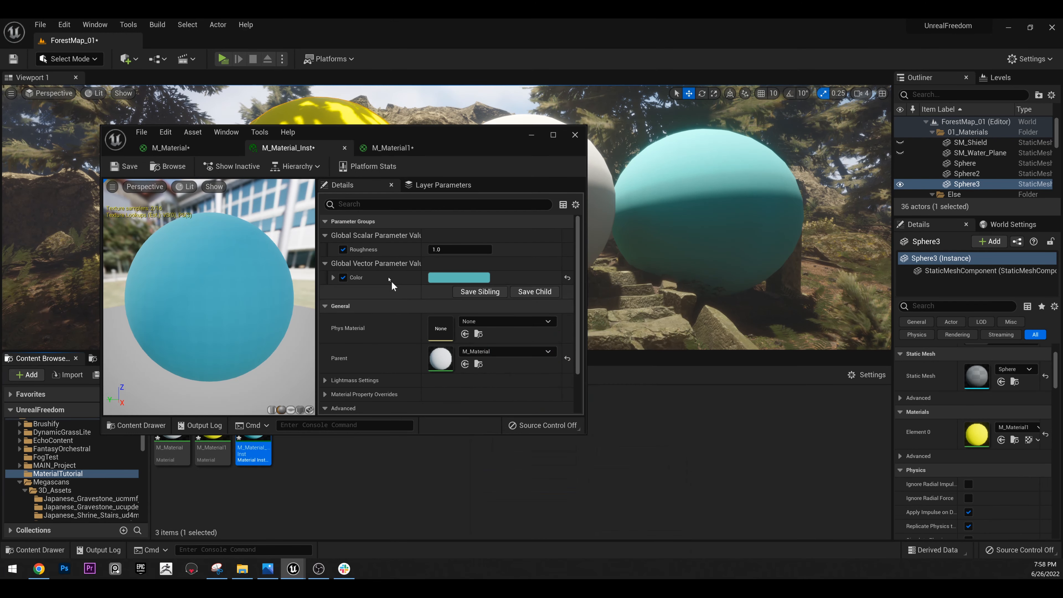
Set the Roughness parameter of M_Material_Inst to 0.0.
{"action": "left_click_drag", "start_coordinate": [445, 251], "coordinate": [435, 250]}
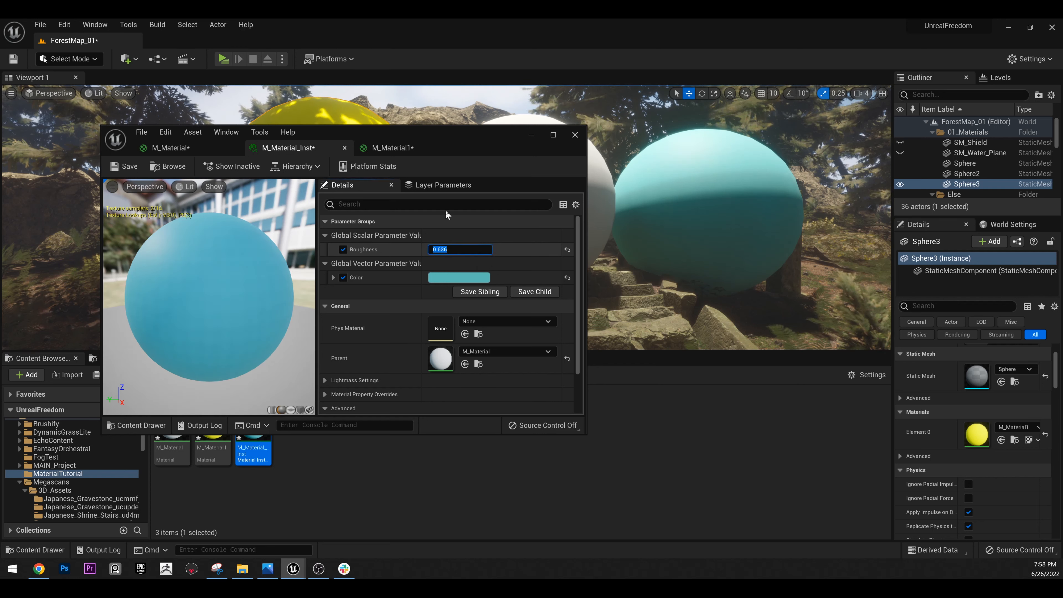
{"action": "type", "text": "0"}
{"action": "key", "text": "Return"}
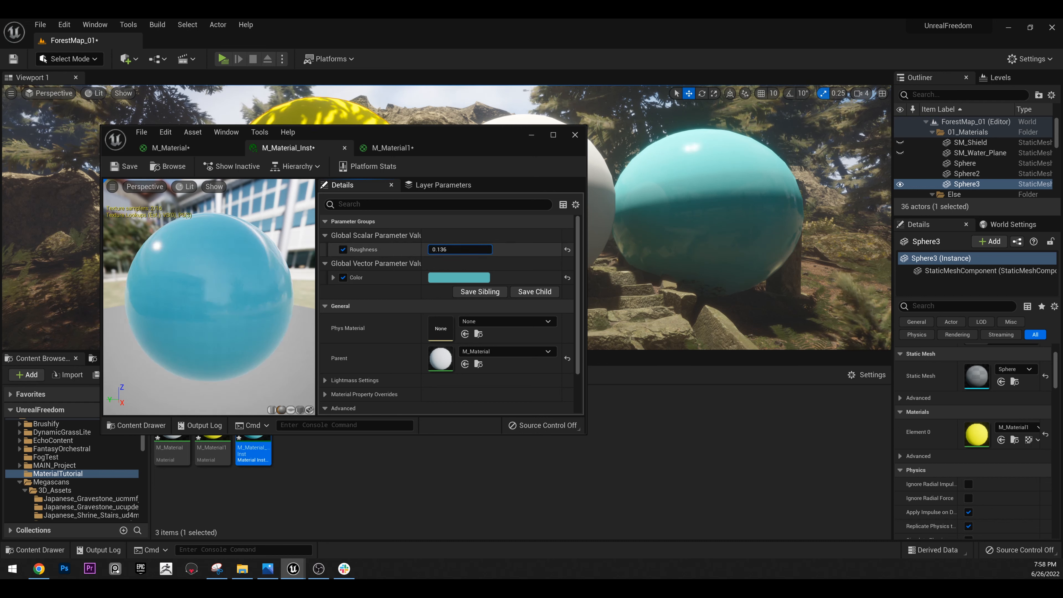
{"action": "mouse_move", "coordinate": [460, 249]}
{"action": "left_mouse_down"}
{"action": "mouse_move", "coordinate": [473, 249]}
{"action": "mouse_move", "coordinate": [450, 249]}
{"action": "left_mouse_up"}
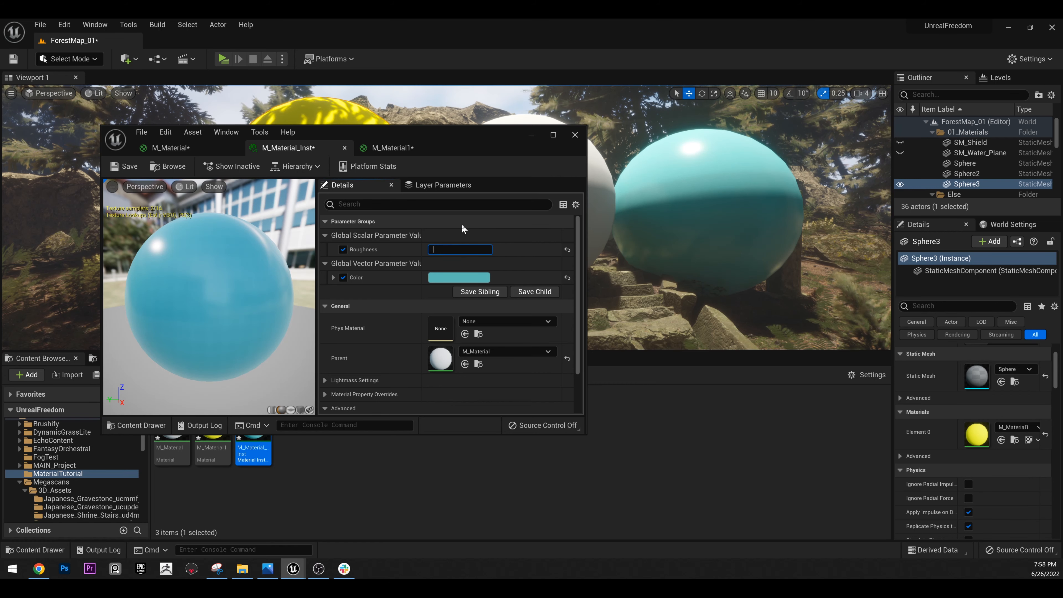
{"action": "type", "text": "0"}
{"action": "key", "text": "Return"}
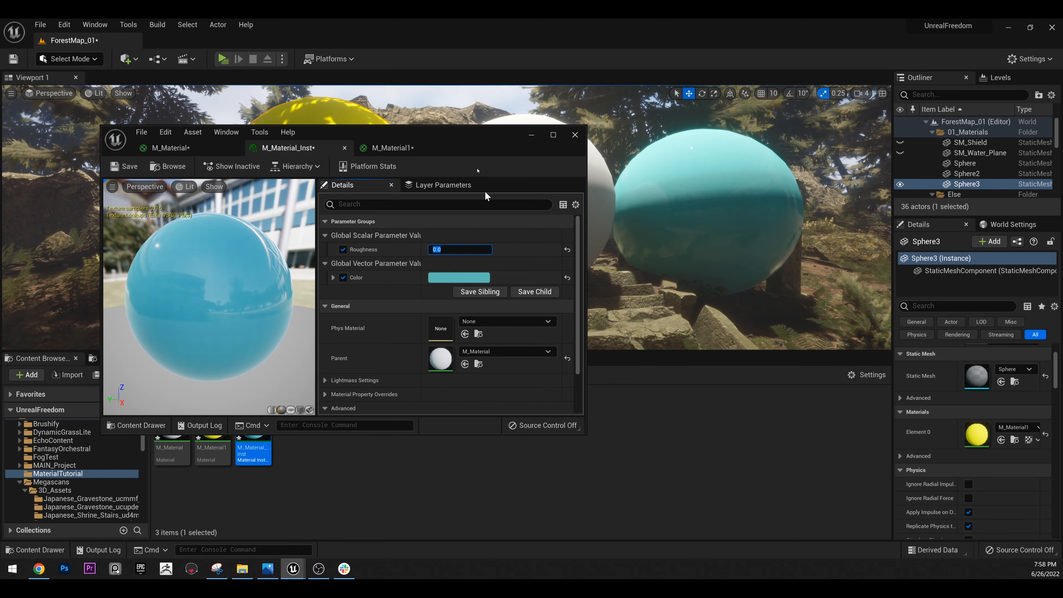
Maximize the editor on M_Material's graph and move the Roughness node directly beneath the Color node.
{"action": "left_click_drag", "start_coordinate": [454, 132], "coordinate": [673, 19]}
{"action": "left_click", "coordinate": [418, 147]}
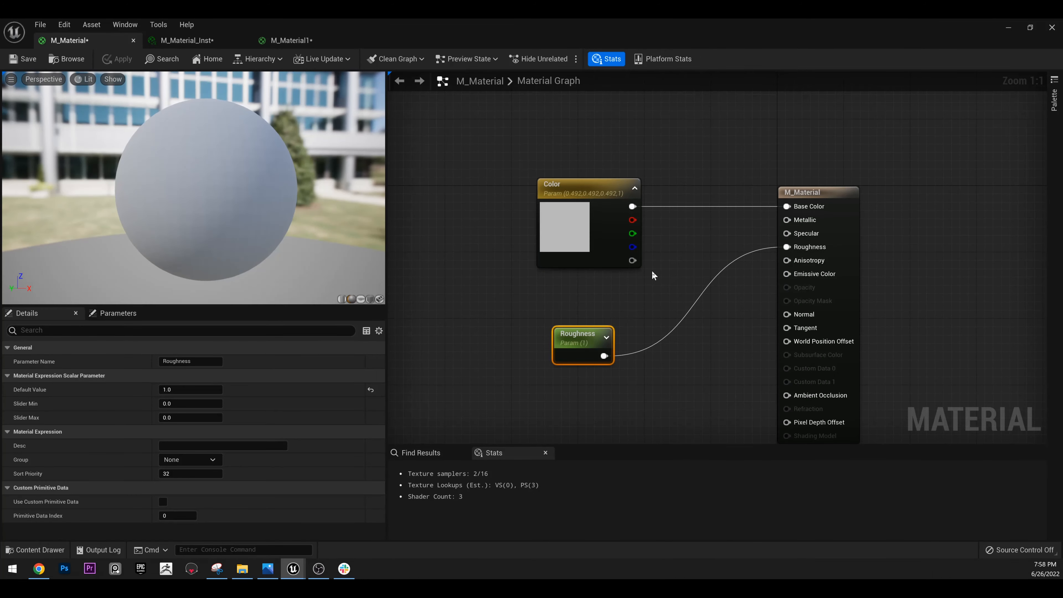
{"action": "left_click_drag", "start_coordinate": [593, 328], "coordinate": [576, 277]}
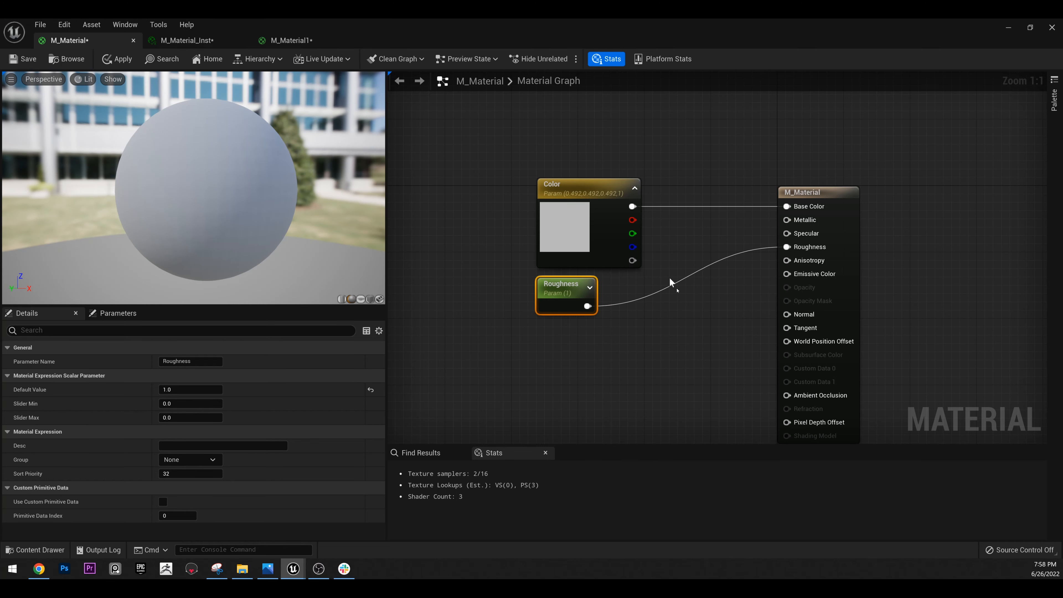
Add a TextureSample node below the Roughness node and connect its RGB output to M_Material's Base Color.
{"action": "right_click", "coordinate": [540, 353]}
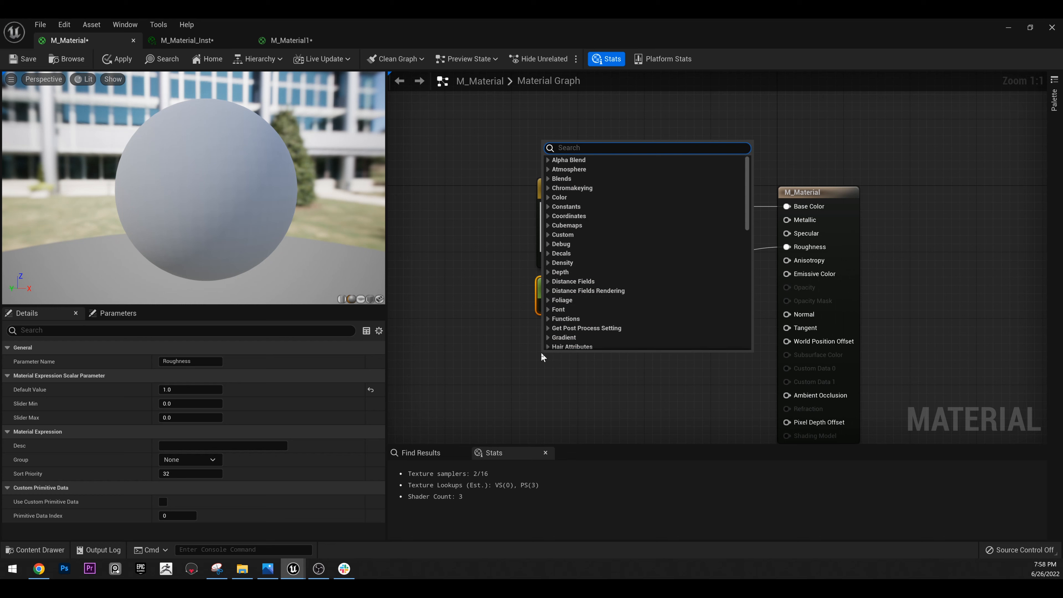
{"action": "type", "text": "texture sa"}
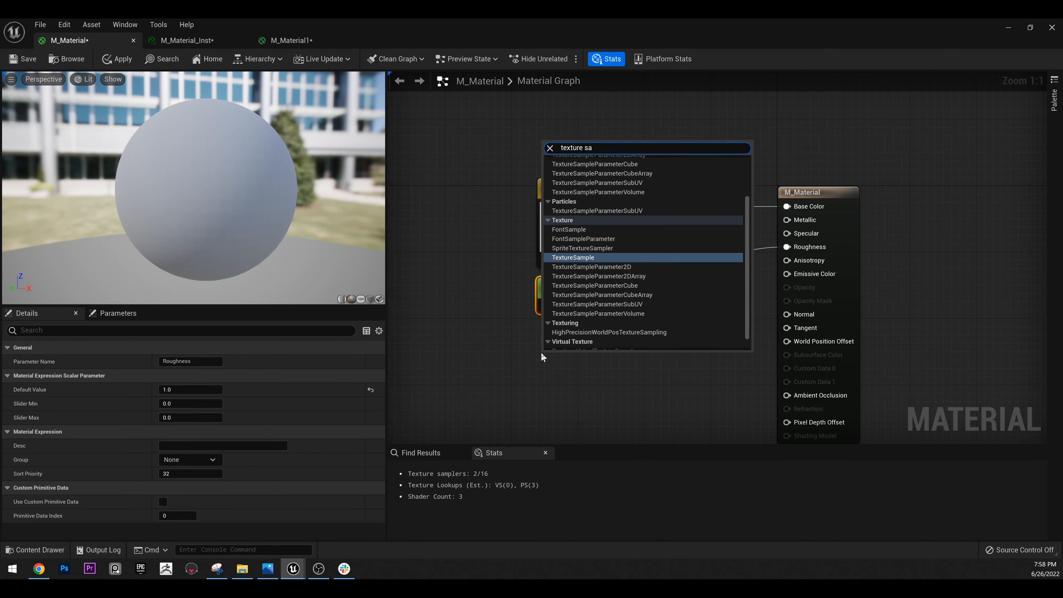
{"action": "key", "text": "Return"}
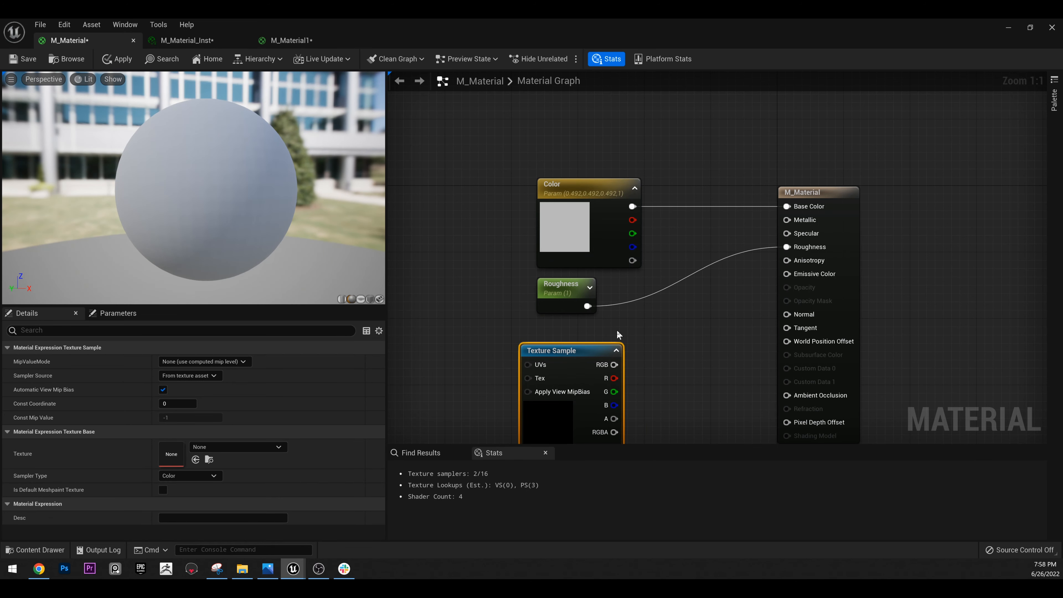
{"action": "right_click_drag", "start_coordinate": [686, 357], "coordinate": [682, 306]}
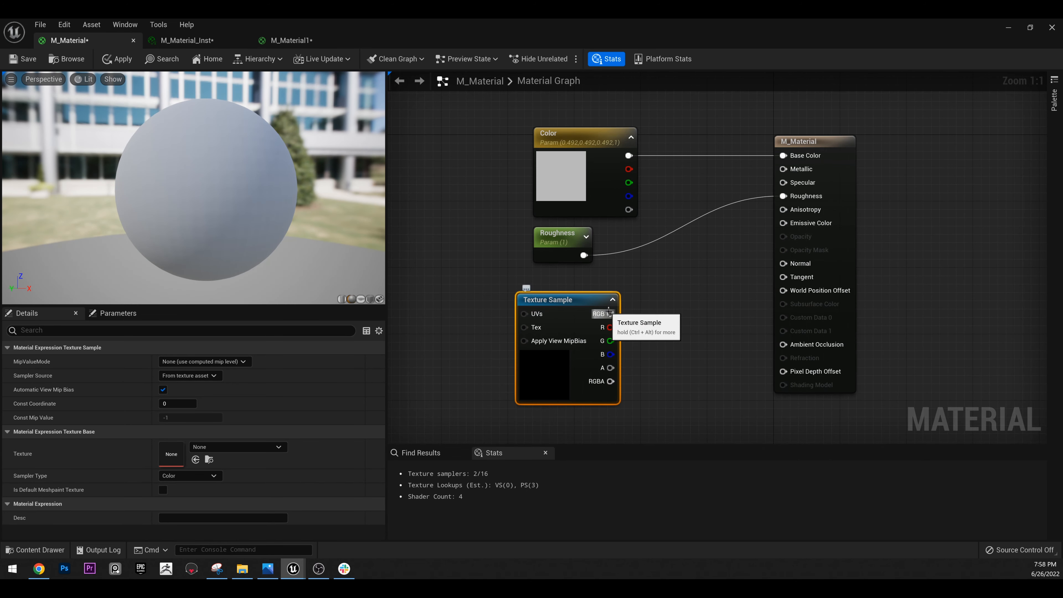
{"action": "left_click_drag", "start_coordinate": [610, 312], "coordinate": [782, 310]}
{"action": "left_click", "coordinate": [690, 289]}
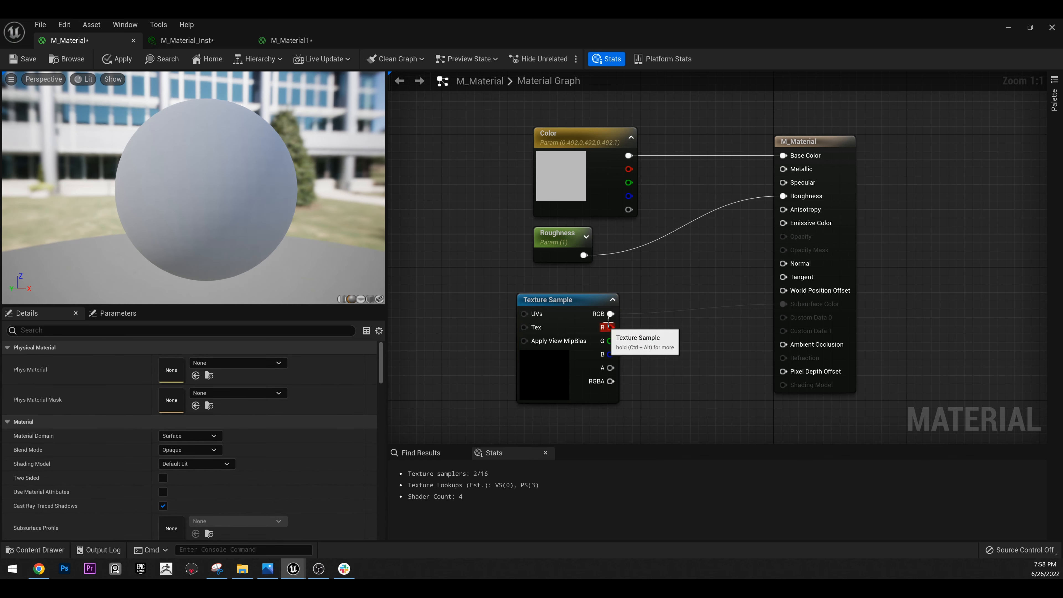
{"action": "left_click_drag", "start_coordinate": [610, 314], "coordinate": [783, 155]}
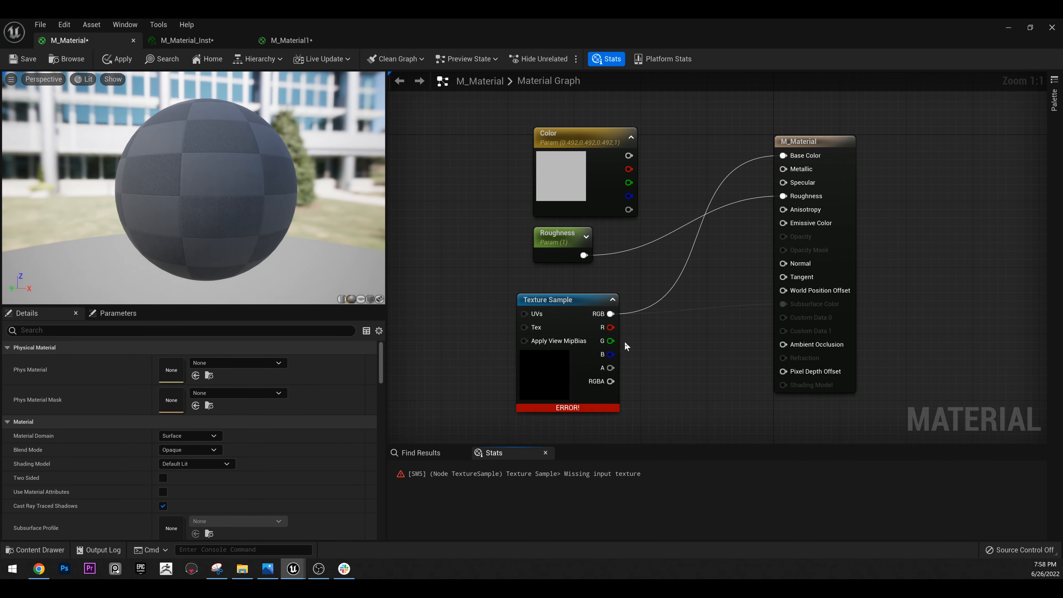
Assign the Bricks001_2K_Roughness texture to the Texture Sample node and save M_Material.
{"action": "right_click_drag", "start_coordinate": [658, 330], "coordinate": [695, 314]}
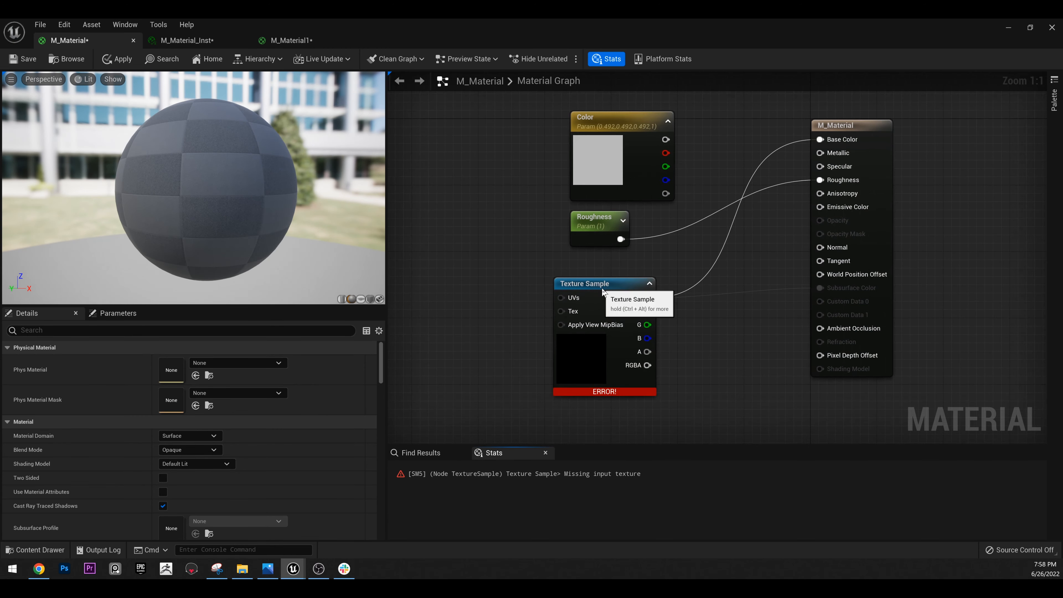
{"action": "left_click", "coordinate": [596, 309]}
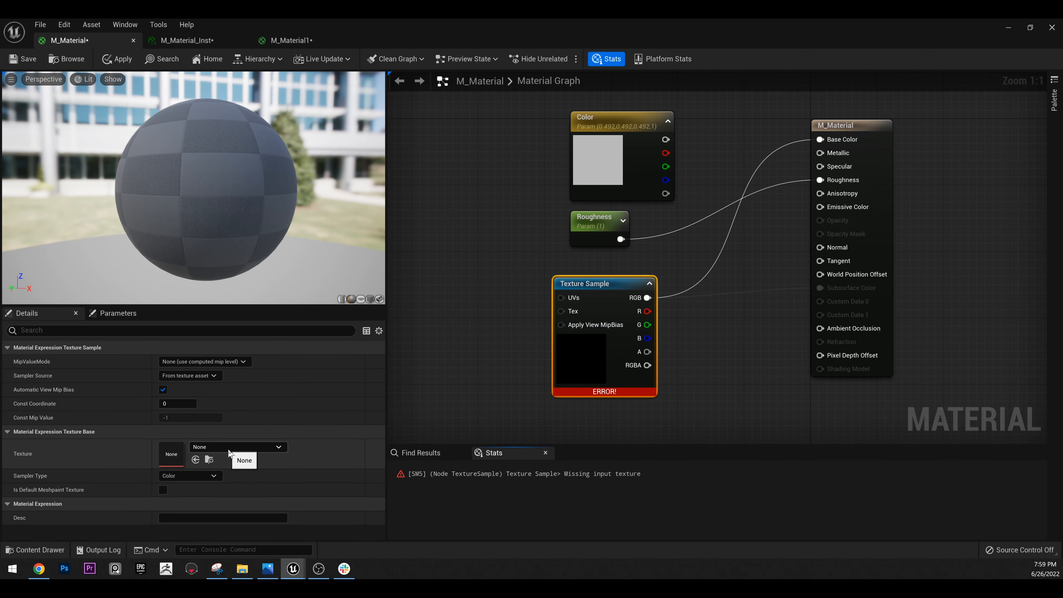
{"action": "left_click", "coordinate": [240, 447]}
{"action": "scroll", "coordinate": [274, 402], "scroll_direction": "down", "scroll_amount": 5}
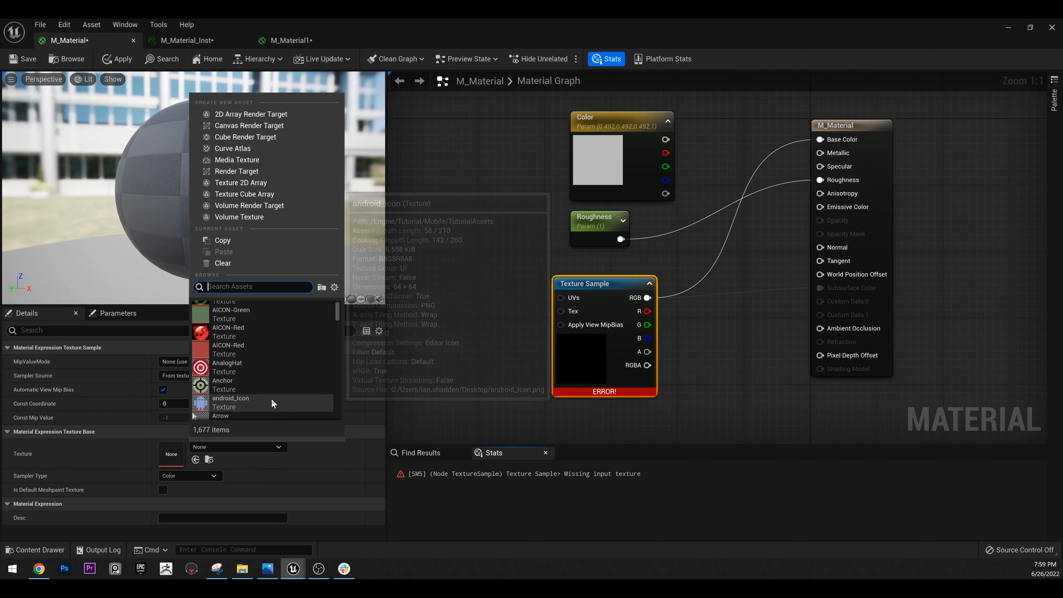
{"action": "scroll", "coordinate": [263, 368], "scroll_direction": "down", "scroll_amount": 6}
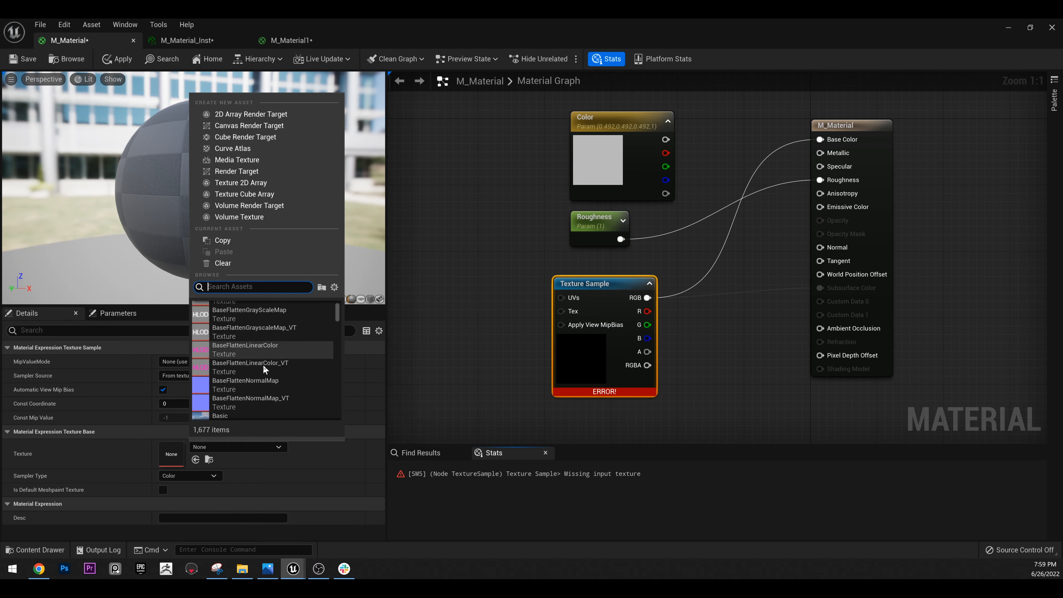
{"action": "scroll", "coordinate": [263, 381], "scroll_direction": "down", "scroll_amount": 5}
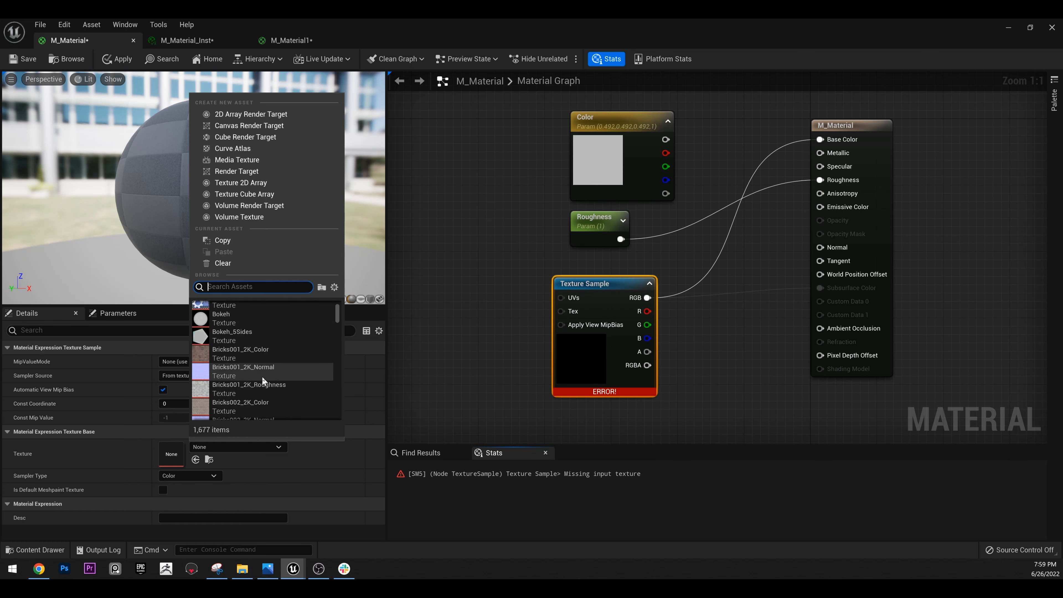
{"action": "left_click", "coordinate": [246, 337]}
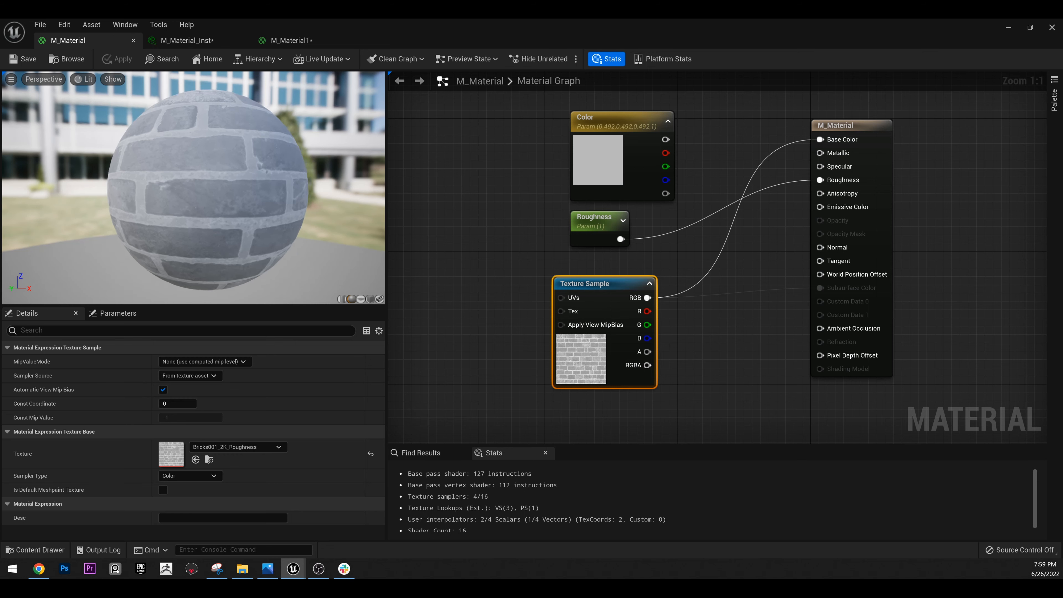
Convert M_Material's Texture Sample node into a texture parameter named Diff.
{"action": "right_click", "coordinate": [600, 286]}
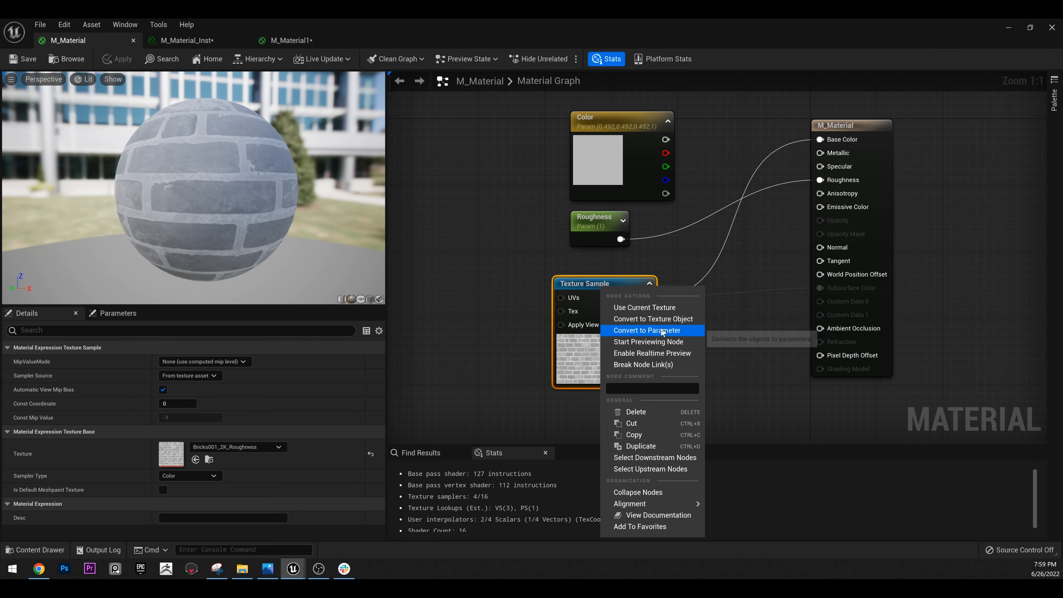
{"action": "left_click", "coordinate": [647, 330]}
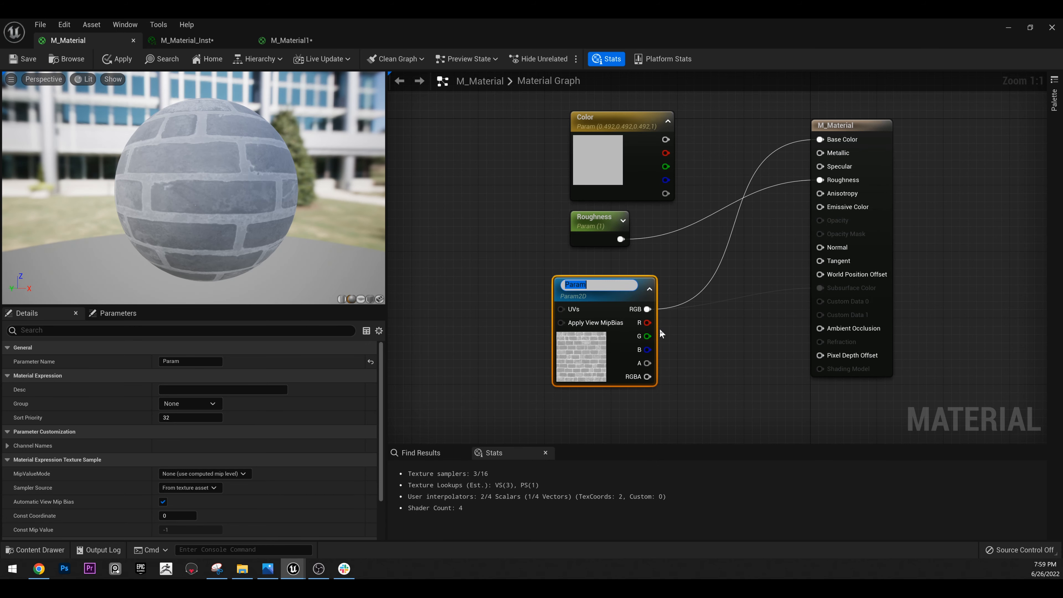
{"action": "type", "text": "Diff"}
{"action": "key", "text": "Return"}
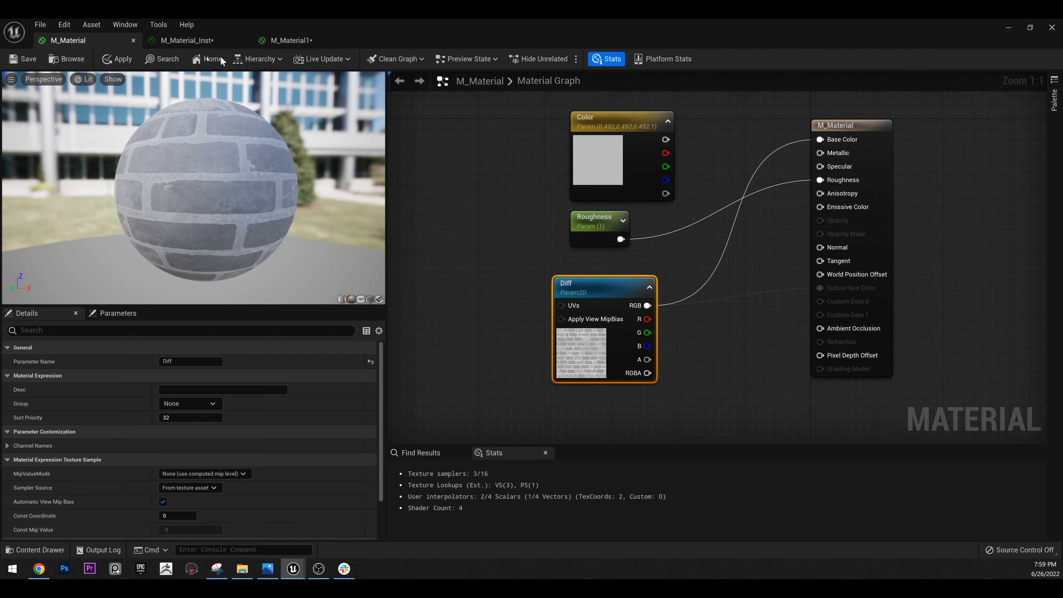
In M_Material_Inst, override the Diff texture parameter with Bricks001_2K_Color.
{"action": "left_click", "coordinate": [225, 41]}
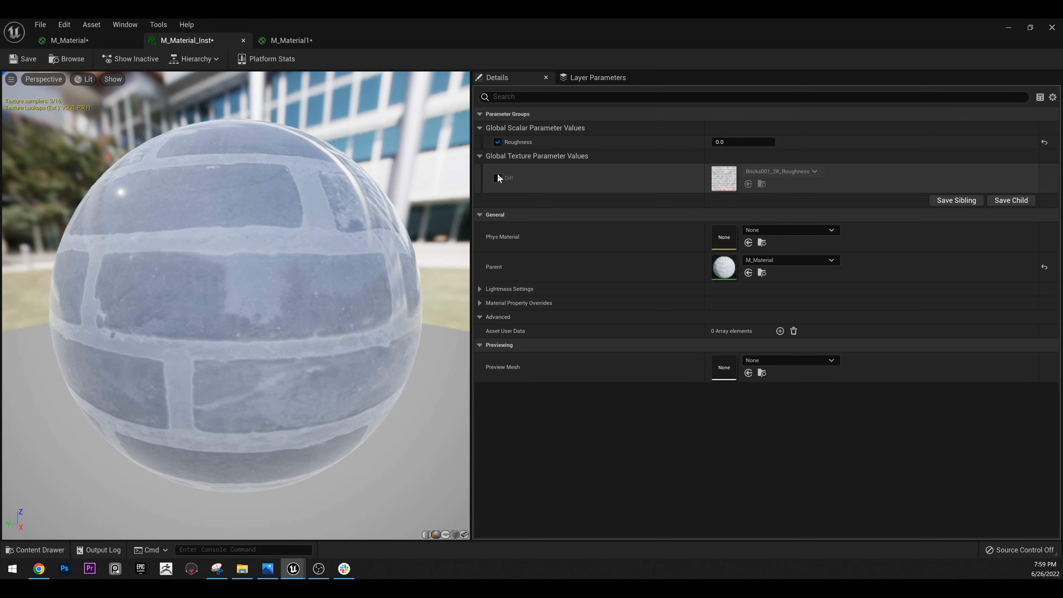
{"action": "scroll", "coordinate": [268, 268], "scroll_direction": "down", "scroll_amount": 5}
{"action": "left_click_drag", "start_coordinate": [268, 268], "coordinate": [301, 264]}
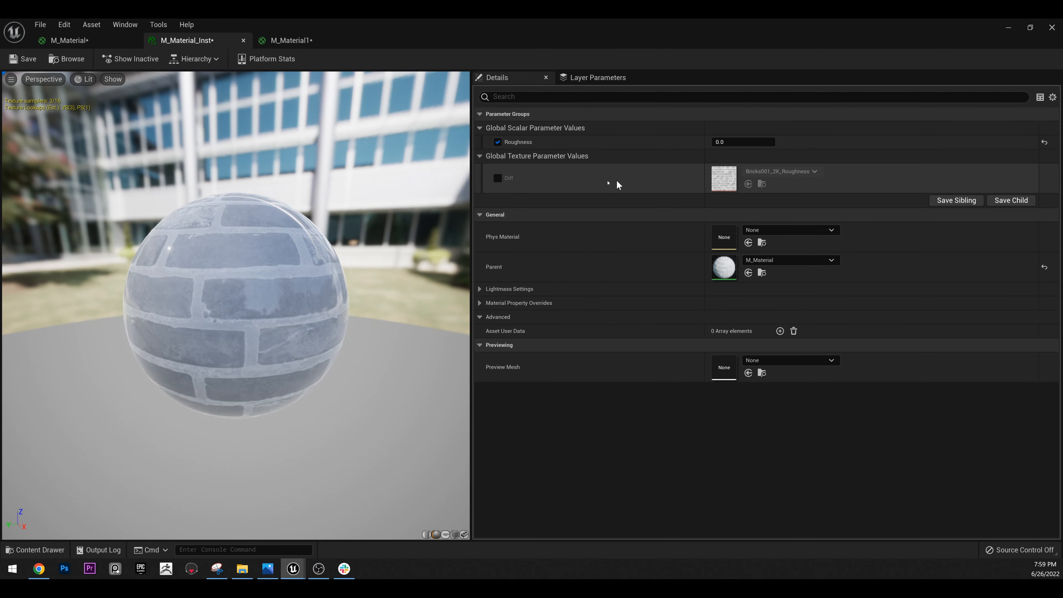
{"action": "left_click", "coordinate": [805, 173]}
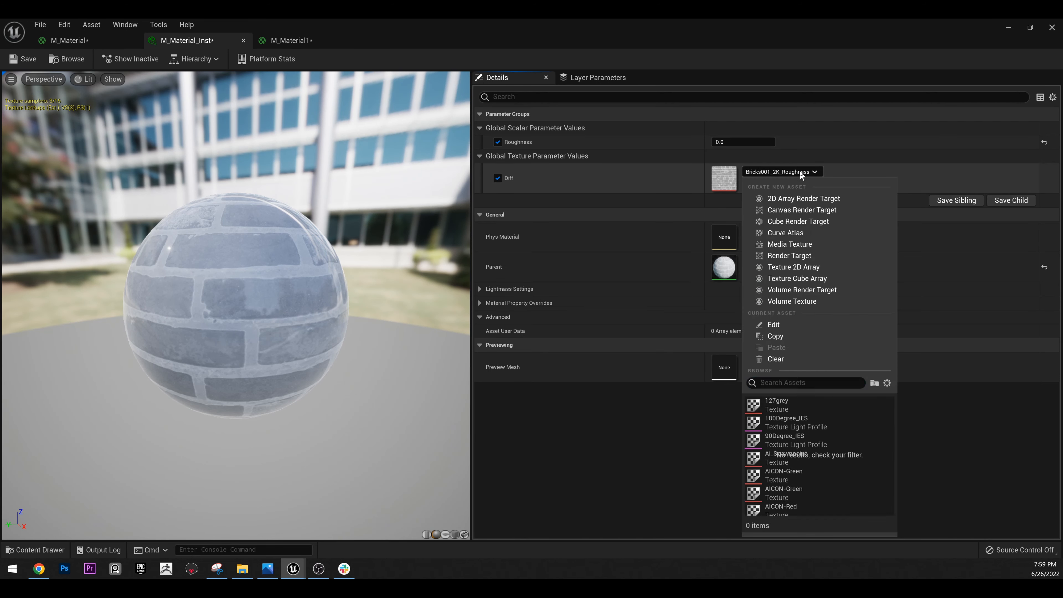
{"action": "left_click", "coordinate": [792, 416]}
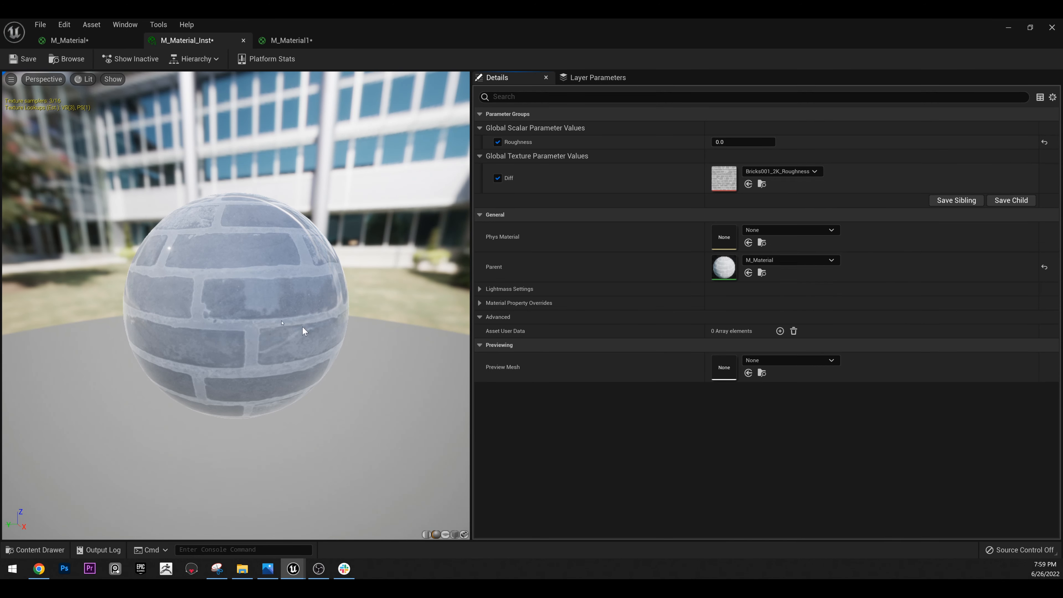
Set M_Material_Inst's Roughness to 0.7, save the instance and minimize its editor.
{"action": "left_click_drag", "start_coordinate": [318, 267], "coordinate": [320, 248]}
{"action": "left_click", "coordinate": [744, 142]}
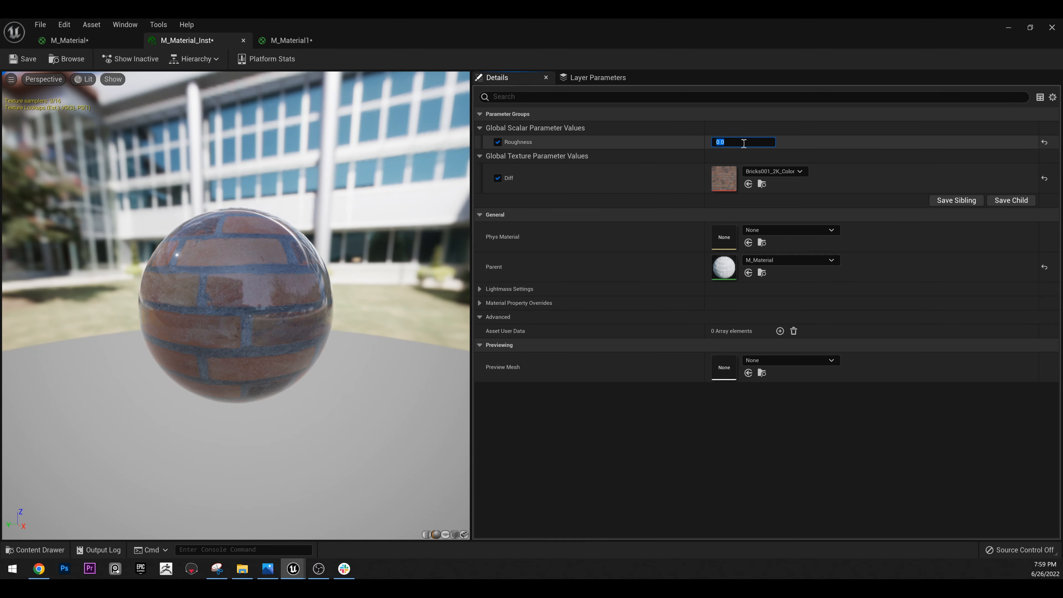
{"action": "type", "text": "0.7"}
{"action": "key", "text": "Return"}
{"action": "mouse_move", "coordinate": [424, 156]}
{"action": "left_mouse_down"}
{"action": "mouse_move", "coordinate": [397, 164]}
{"action": "mouse_move", "coordinate": [424, 156]}
{"action": "left_mouse_up"}
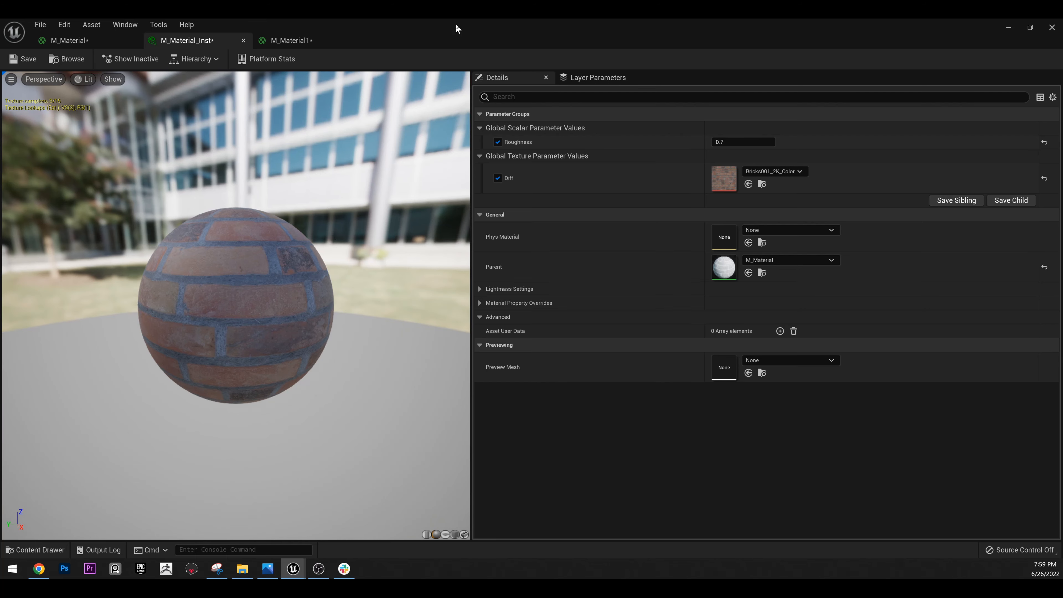
{"action": "left_click", "coordinate": [36, 63]}
{"action": "left_click", "coordinate": [1001, 27]}
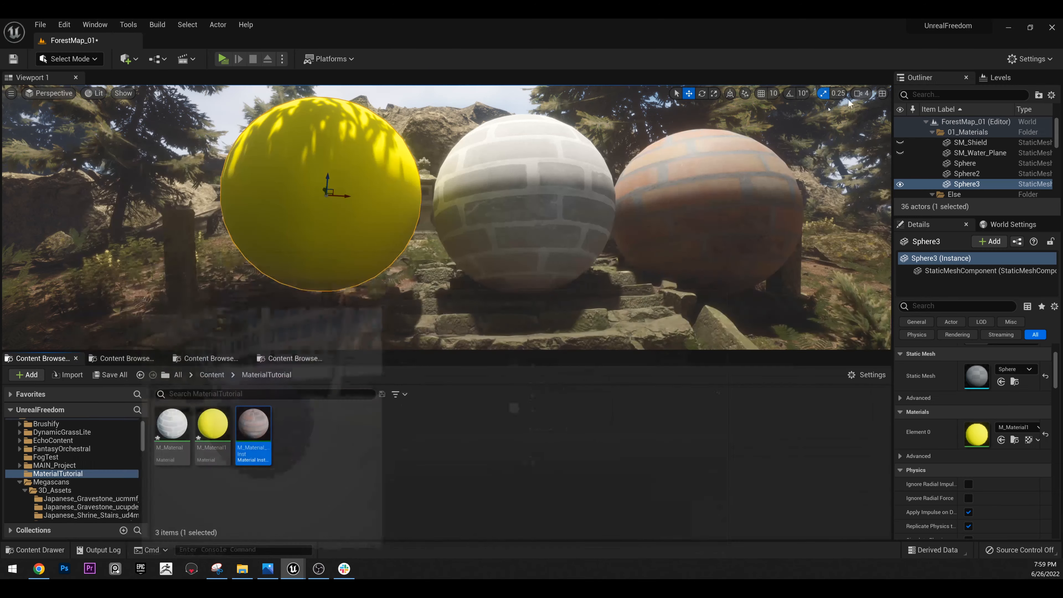
Duplicate M_Material_Inst in the MaterialTutorial folder as M_Material_Inst1, and duplicate that copy as M_Material_Inst2.
{"action": "right_click", "coordinate": [250, 437]}
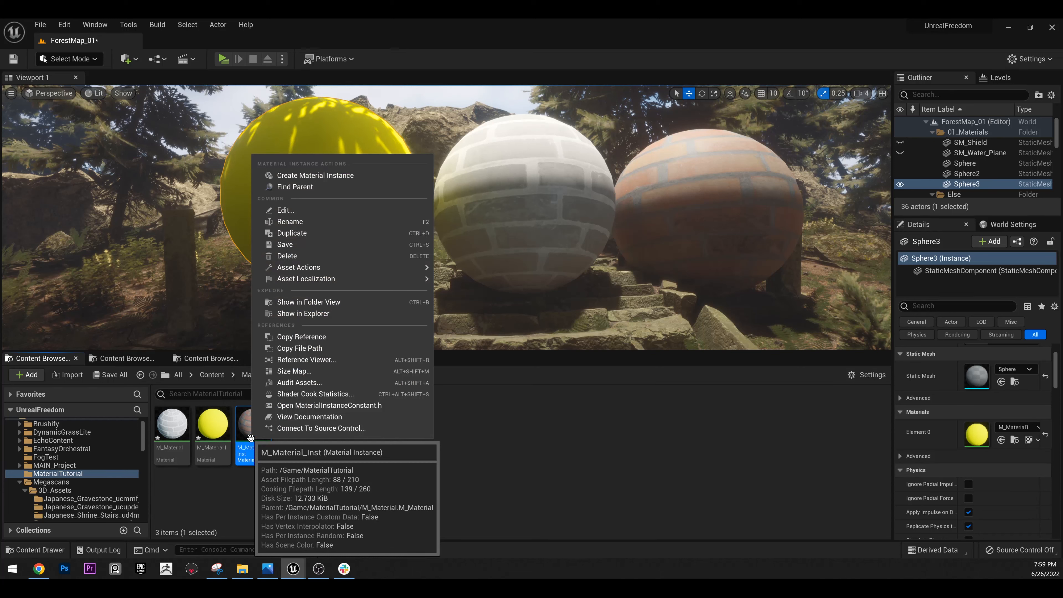
{"action": "left_click", "coordinate": [347, 231]}
{"action": "key", "text": "Return"}
{"action": "right_click", "coordinate": [310, 430]}
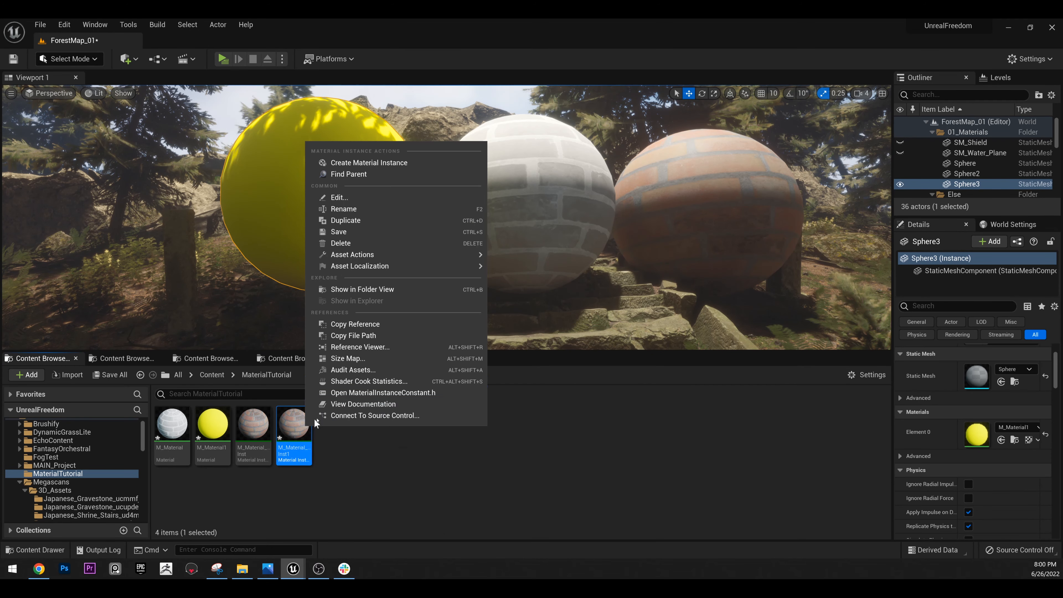
{"action": "left_click", "coordinate": [378, 230]}
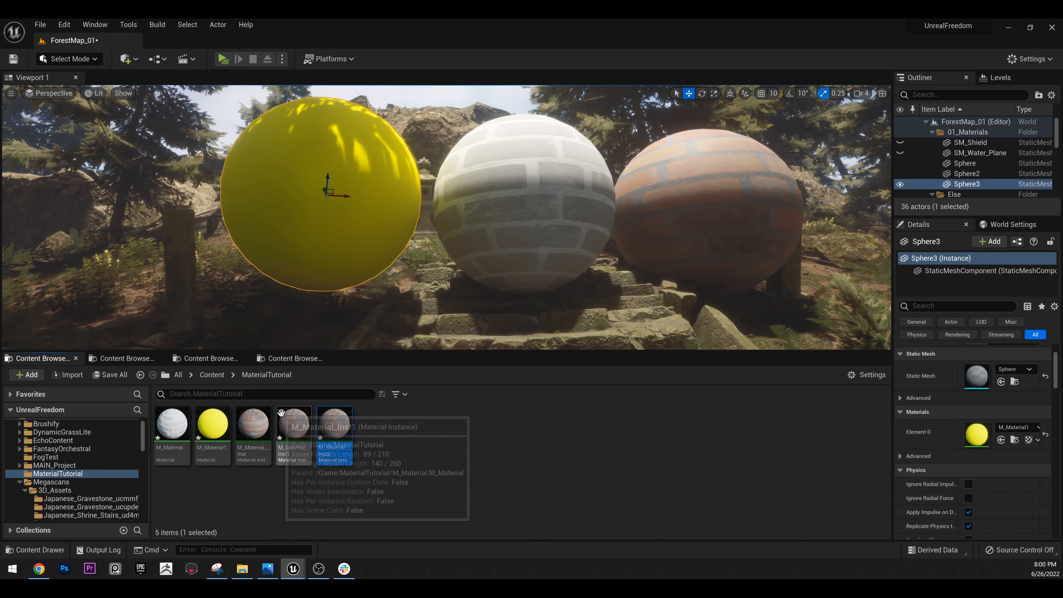
Apply M_Material_Inst to the yellow sphere, M_Material_Inst1 to the middle sphere and M_Material_Inst2 to the remaining sphere.
{"action": "left_click", "coordinate": [313, 446]}
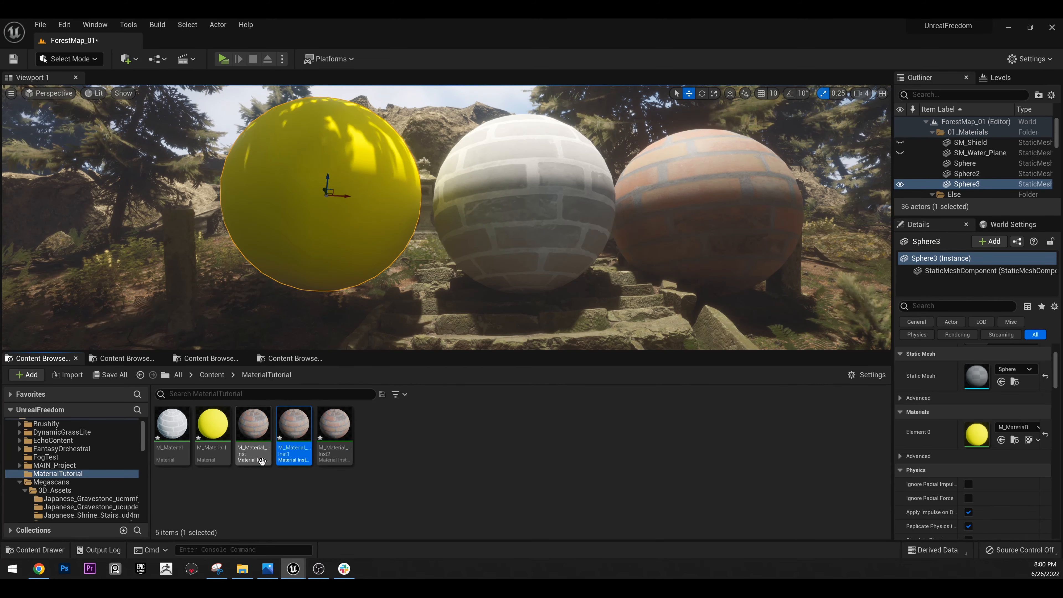
{"action": "left_click", "coordinate": [268, 427]}
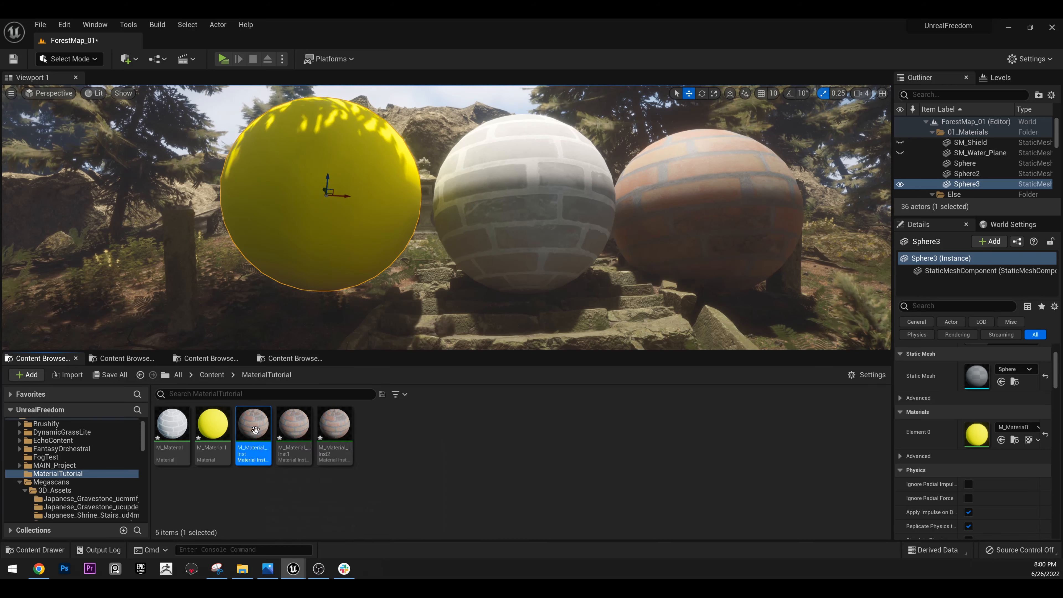
{"action": "left_click_drag", "start_coordinate": [270, 426], "coordinate": [359, 190]}
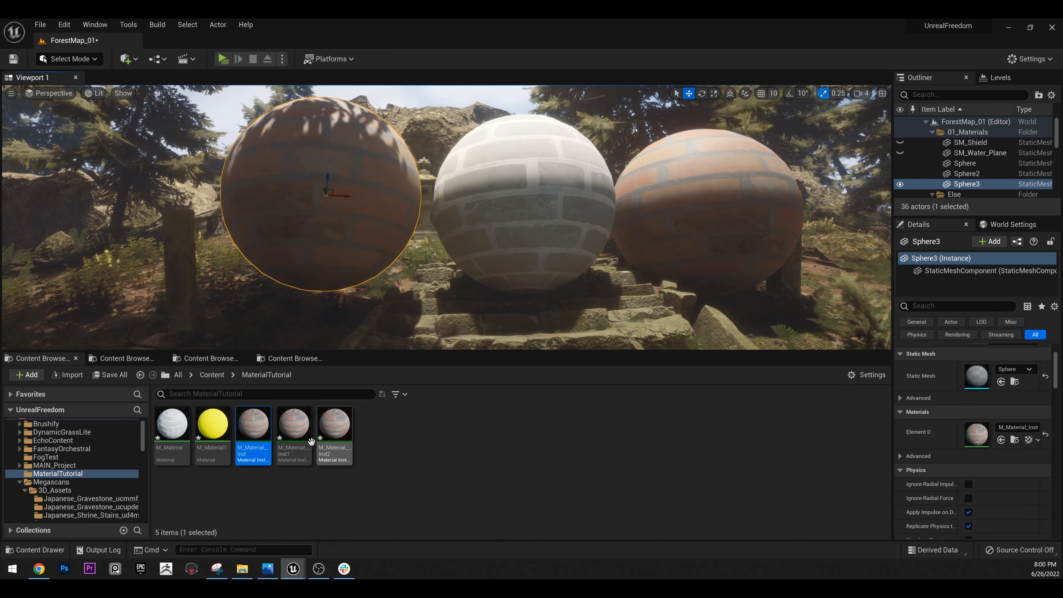
{"action": "left_click_drag", "start_coordinate": [293, 424], "coordinate": [515, 189]}
{"action": "left_click_drag", "start_coordinate": [340, 434], "coordinate": [714, 200]}
Open M_Material_Inst, reduce its maximized editor to a floating window over the level and minimize it.
{"action": "left_click", "coordinate": [246, 436]}
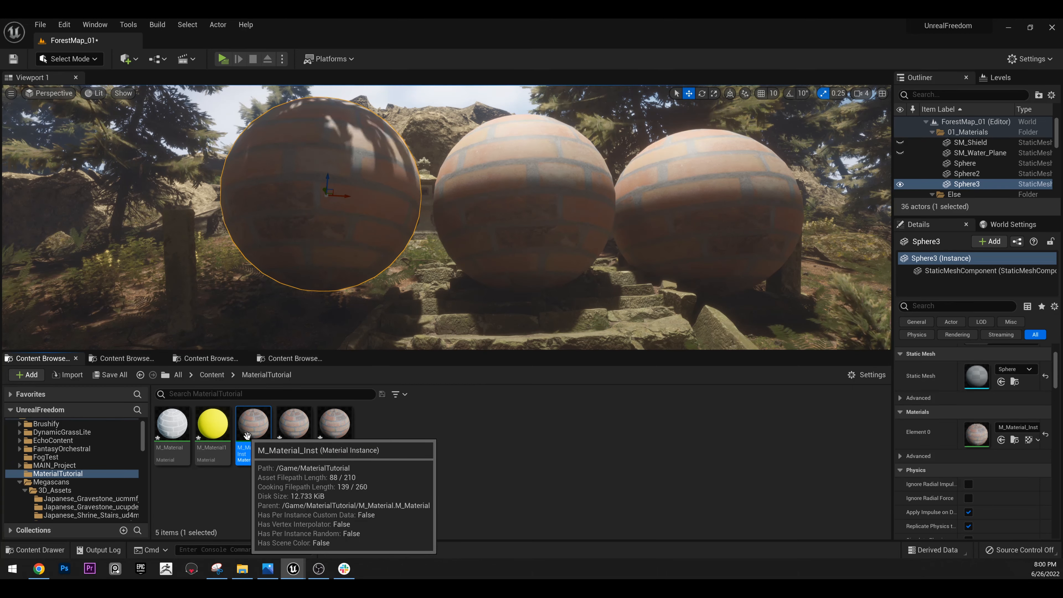
{"action": "double_click", "coordinate": [247, 436]}
{"action": "left_click_drag", "start_coordinate": [640, 25], "coordinate": [549, 162]}
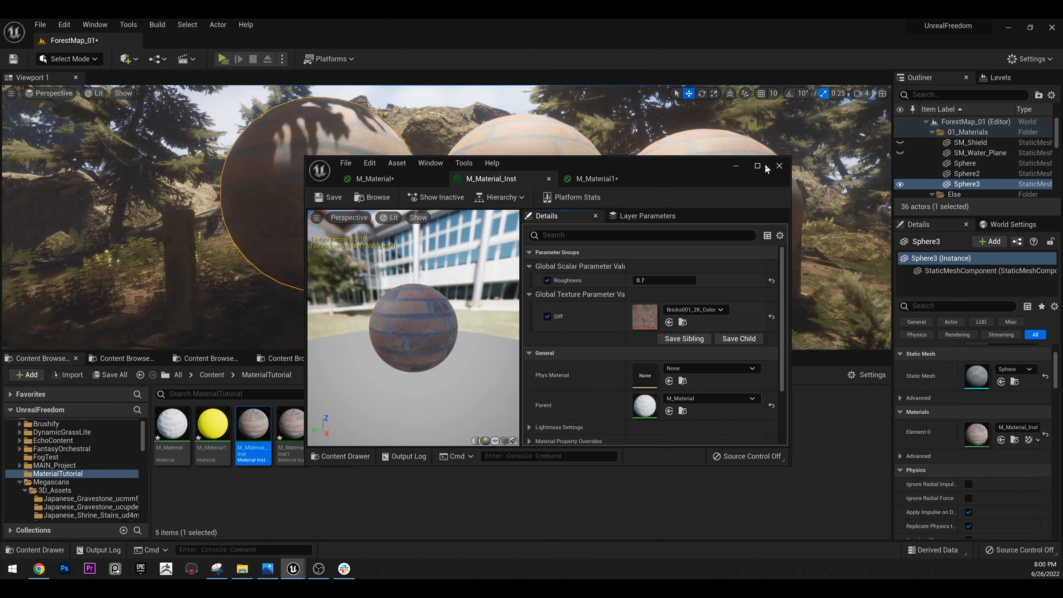
{"action": "left_click", "coordinate": [736, 168]}
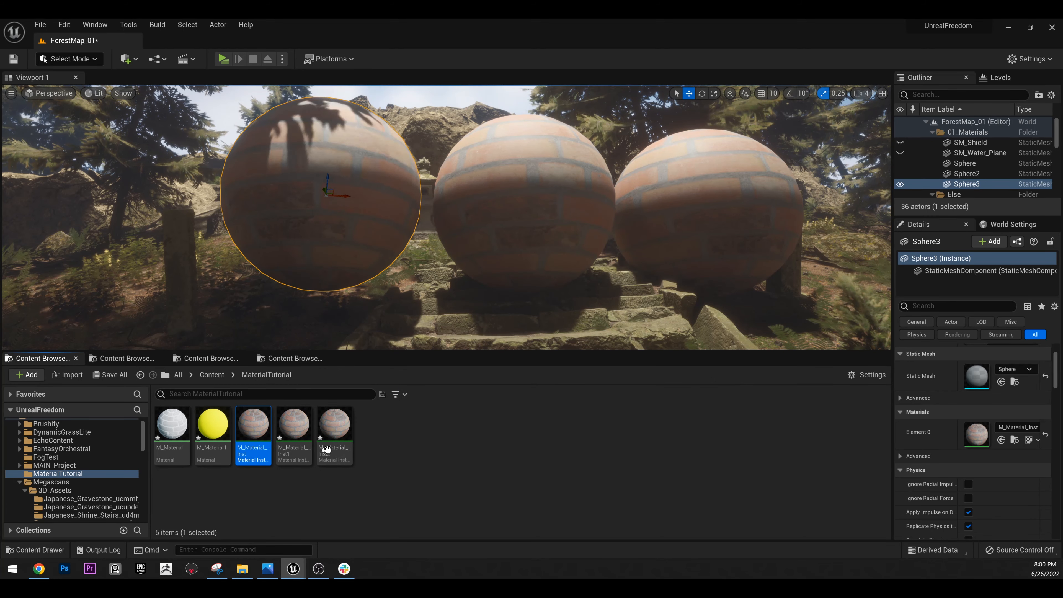
Set the Diff texture of M_Material_Inst1 to Bricks011_2K_Color and minimize its editor.
{"action": "double_click", "coordinate": [294, 435]}
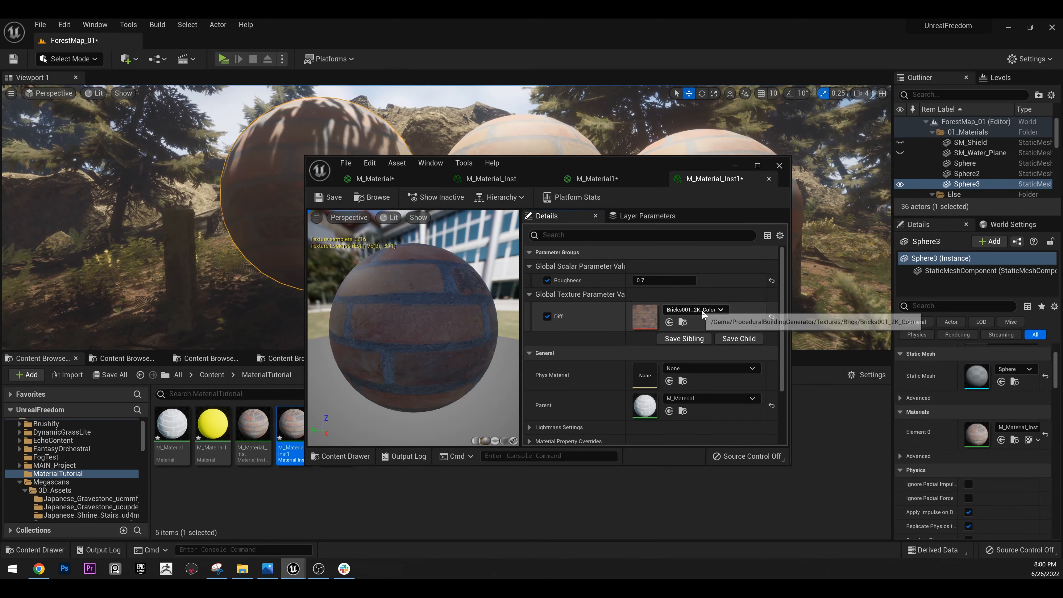
{"action": "left_click", "coordinate": [702, 311]}
{"action": "scroll", "coordinate": [797, 465], "scroll_direction": "down", "scroll_amount": 5}
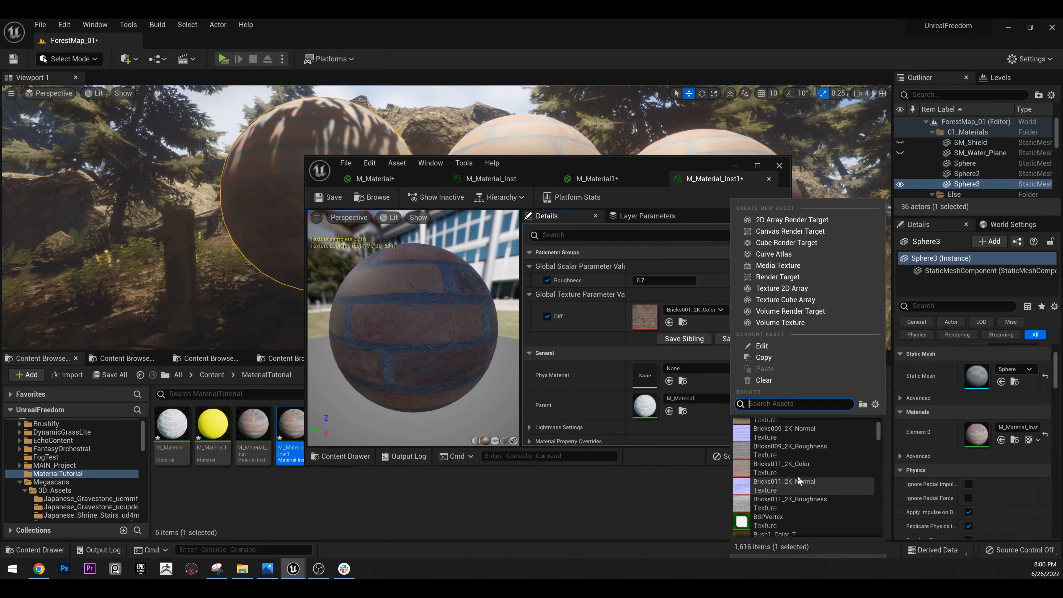
{"action": "scroll", "coordinate": [797, 475], "scroll_direction": "down", "scroll_amount": 1}
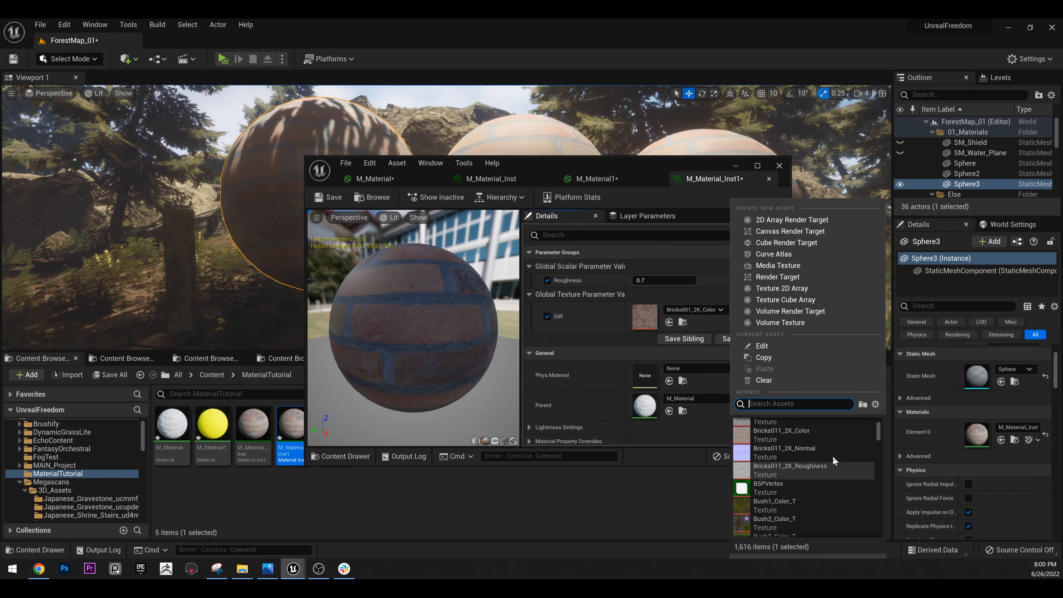
{"action": "left_click", "coordinate": [782, 434]}
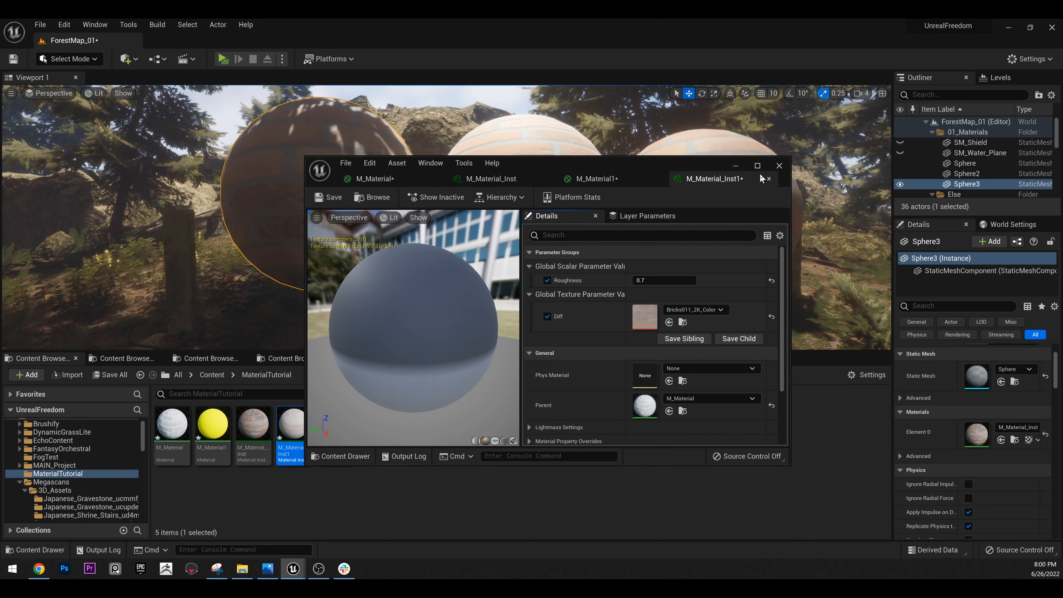
{"action": "left_click", "coordinate": [736, 166]}
Set the Diff texture of M_Material_Inst2 to concrete_floor_02_diff_2k and minimize its editor.
{"action": "double_click", "coordinate": [336, 428]}
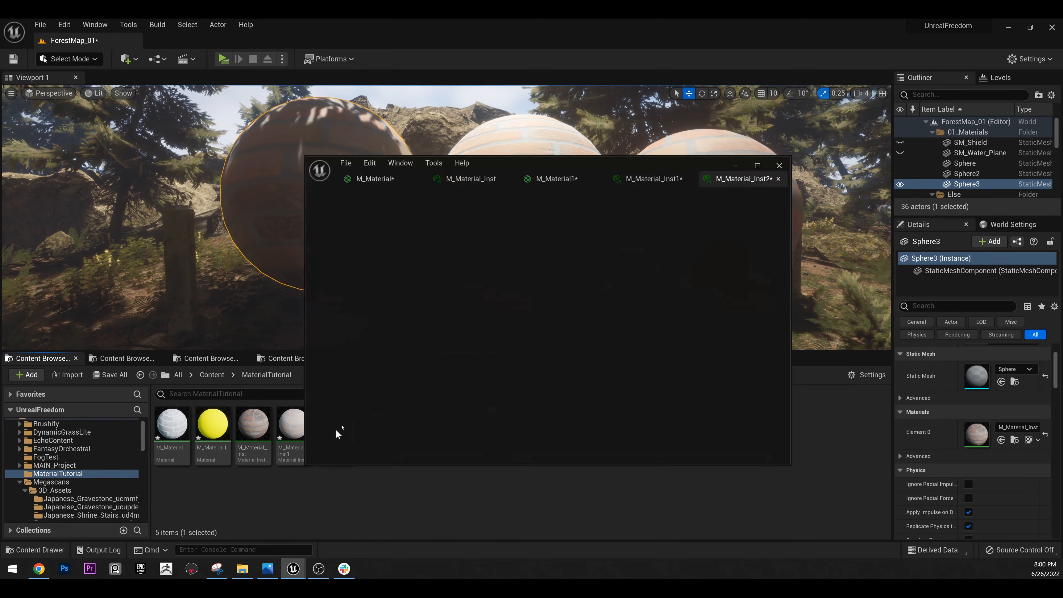
{"action": "left_click", "coordinate": [698, 310]}
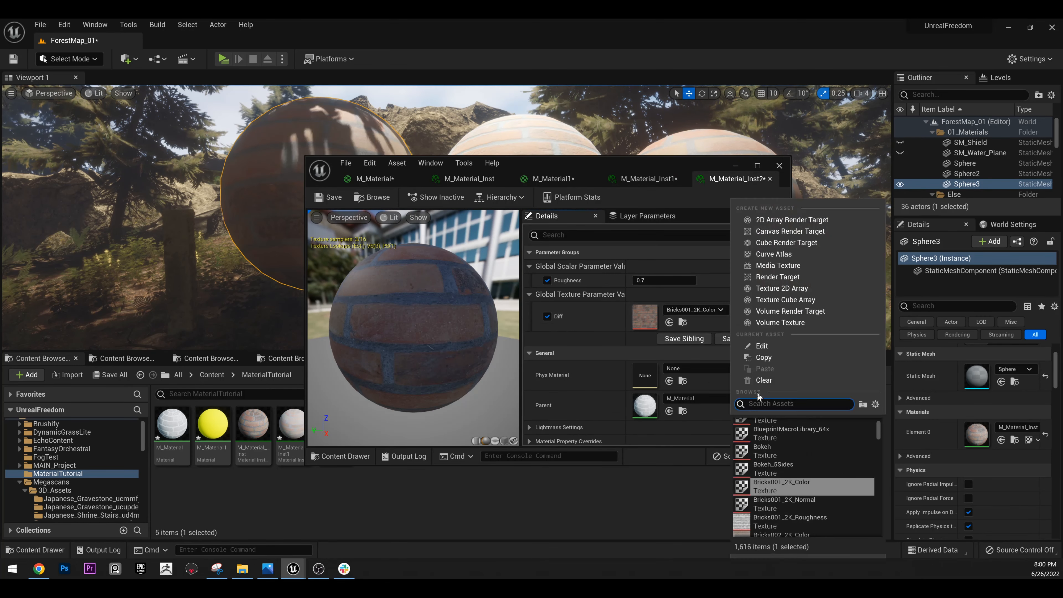
{"action": "scroll", "coordinate": [793, 461], "scroll_direction": "down", "scroll_amount": 5}
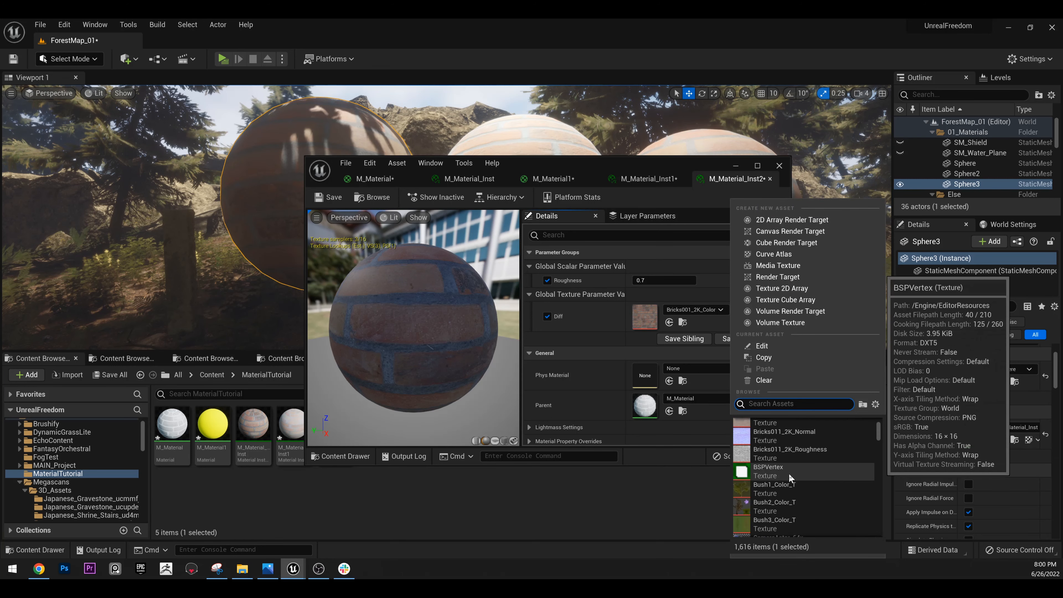
{"action": "scroll", "coordinate": [788, 475], "scroll_direction": "down", "scroll_amount": 10}
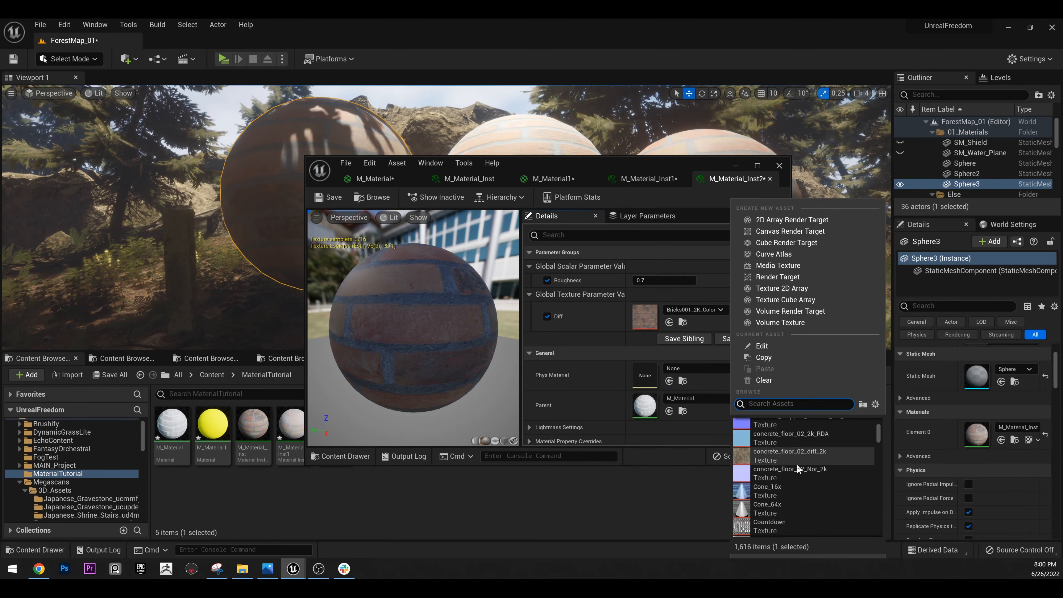
{"action": "left_click", "coordinate": [788, 456]}
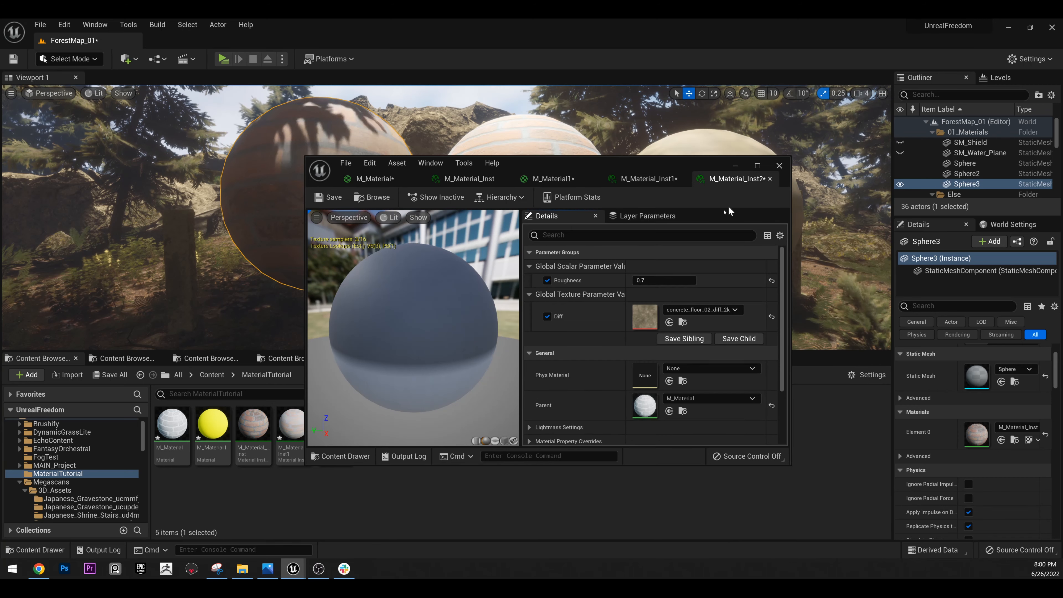
{"action": "left_click", "coordinate": [737, 166]}
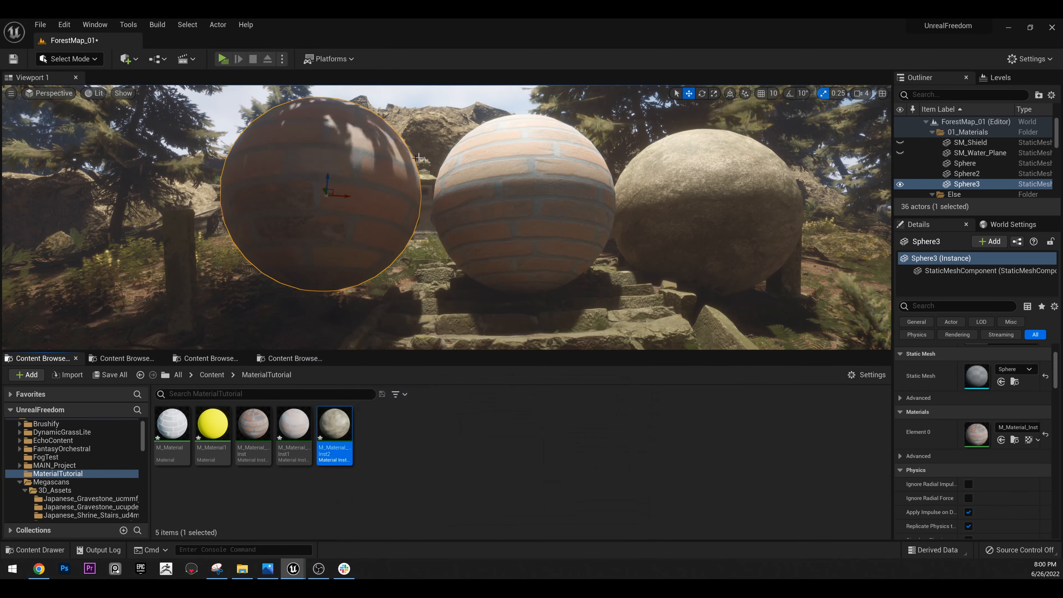
Examine the three textured spheres in the level and select the three M_Material instances for comparison with their parent.
{"action": "right_click_drag", "start_coordinate": [446, 218], "coordinate": [451, 184]}
{"action": "key", "text": "s"}
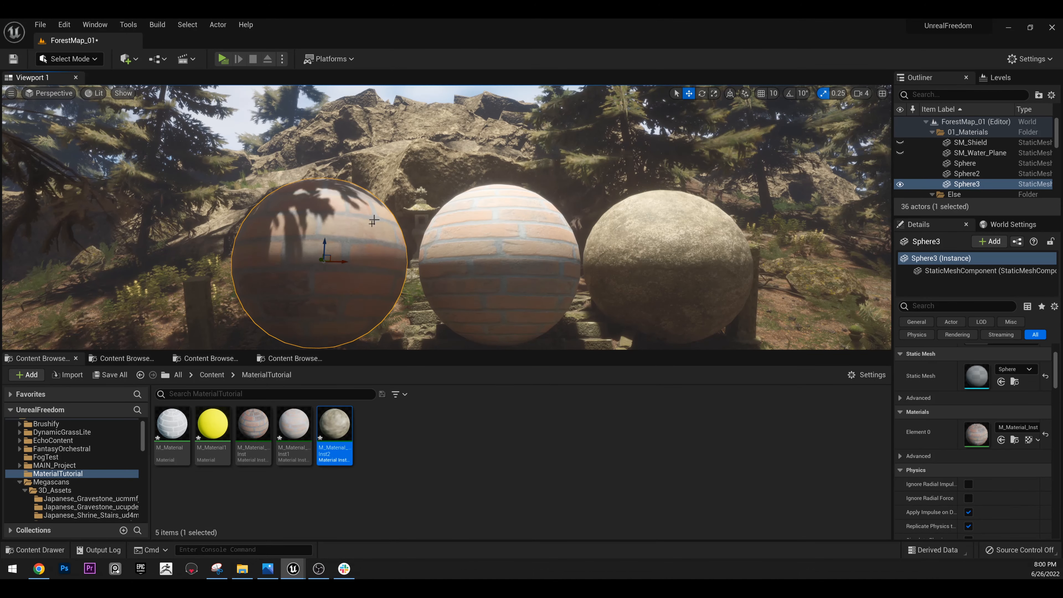
{"action": "mouse_move", "coordinate": [323, 247]}
{"action": "right_mouse_down"}
{"action": "mouse_move", "coordinate": [330, 241]}
{"action": "mouse_move", "coordinate": [304, 253]}
{"action": "right_mouse_up"}
{"action": "left_click", "coordinate": [171, 429]}
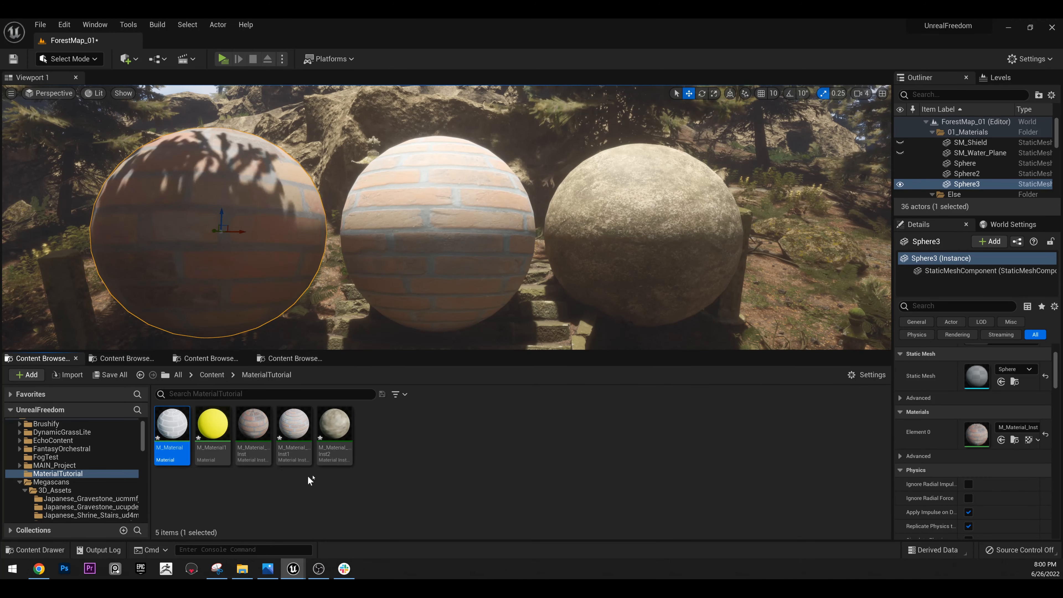
{"action": "left_click", "coordinate": [329, 428]}
{"action": "left_click", "coordinate": [253, 427], "text": "shift"}
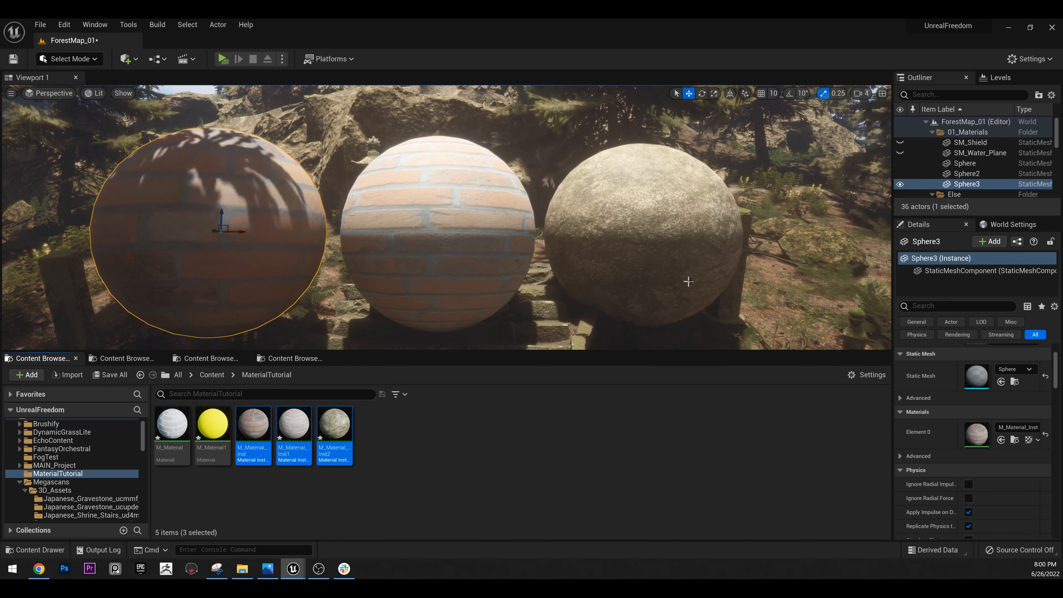
{"action": "right_click_drag", "start_coordinate": [688, 280], "coordinate": [683, 281]}
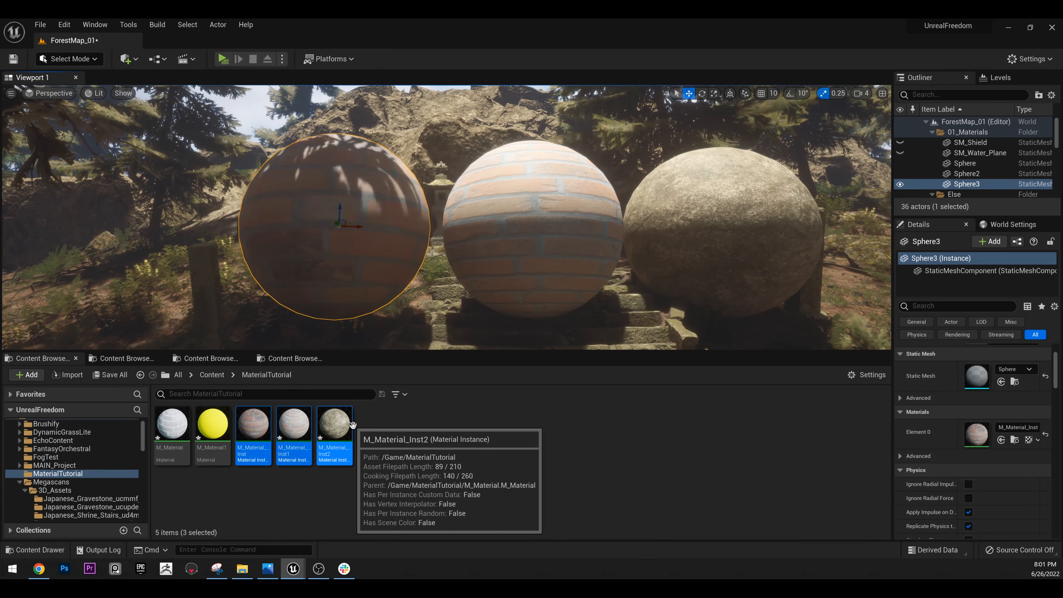
Set the Diff texture of M_Material_Inst2 to Grunge_wall_02_2K_Base_Color and minimize its editor.
{"action": "double_click", "coordinate": [335, 427]}
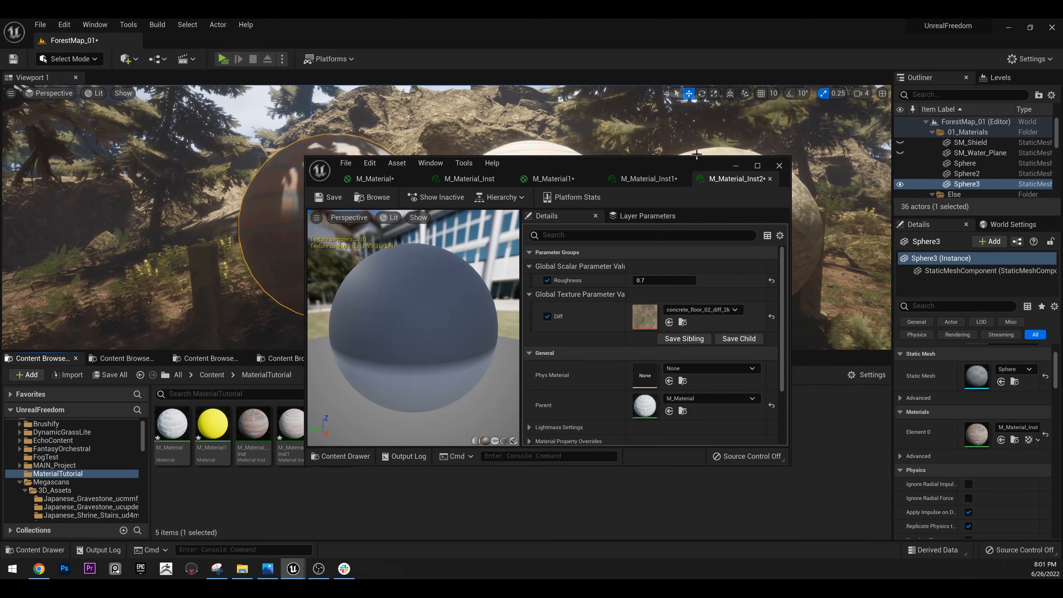
{"action": "left_click_drag", "start_coordinate": [696, 164], "coordinate": [419, 149]}
{"action": "left_click", "coordinate": [425, 294]}
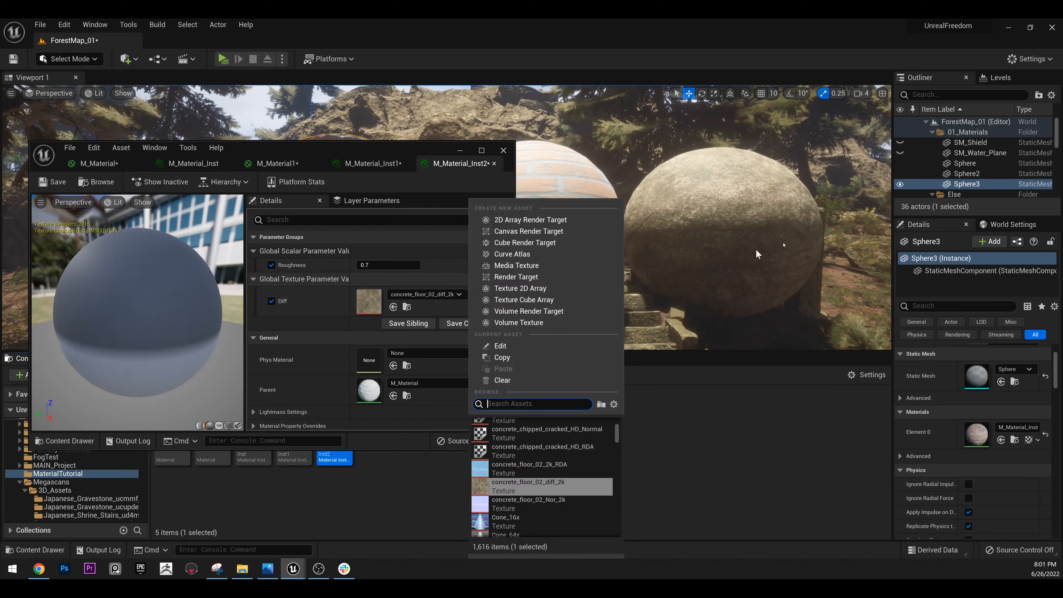
{"action": "scroll", "coordinate": [514, 520], "scroll_direction": "down", "scroll_amount": 10}
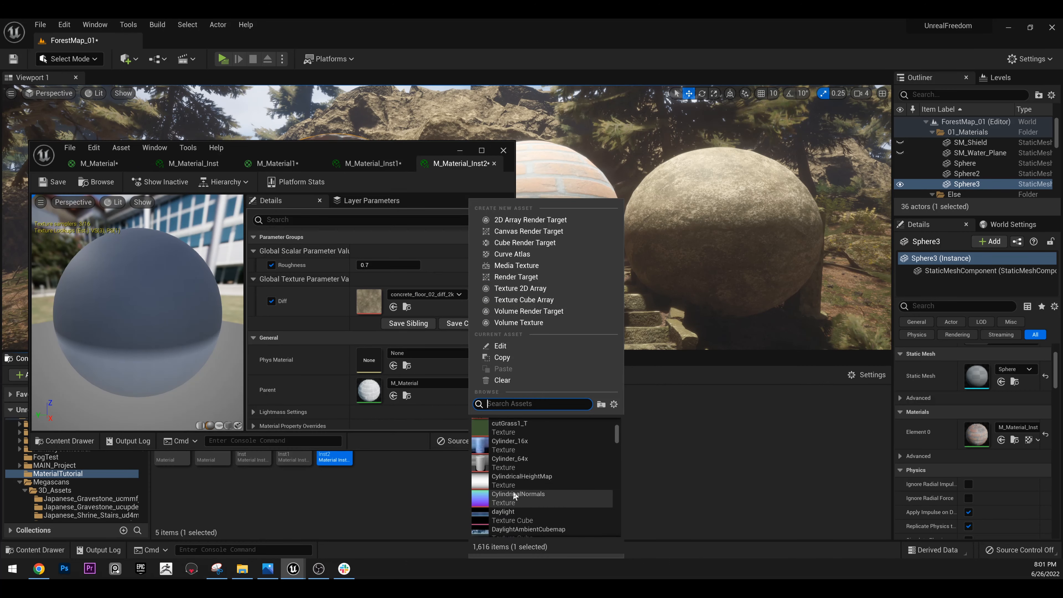
{"action": "type", "text": "con"}
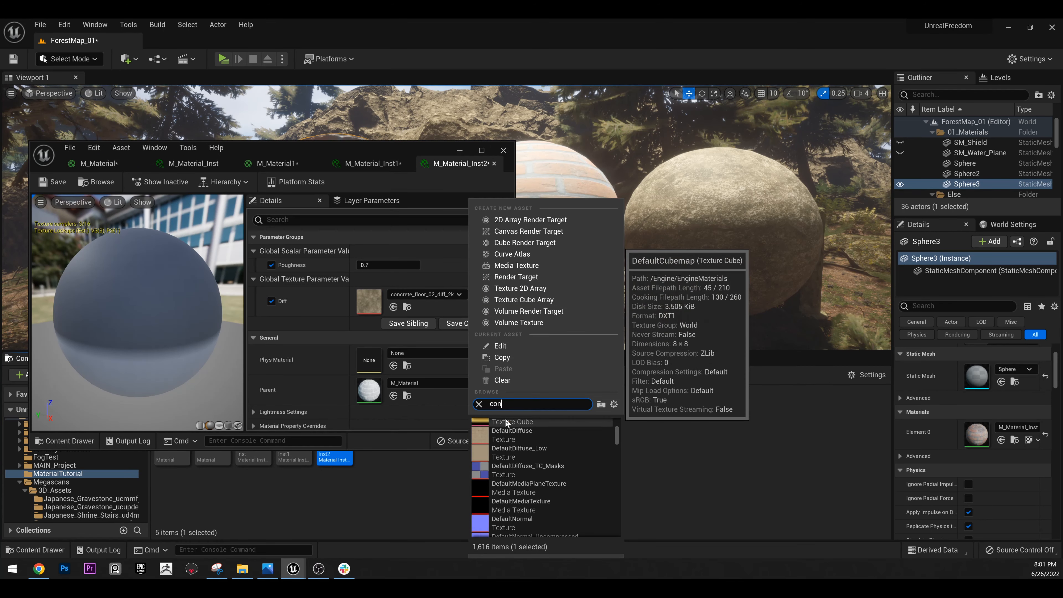
{"action": "type", "text": "c"}
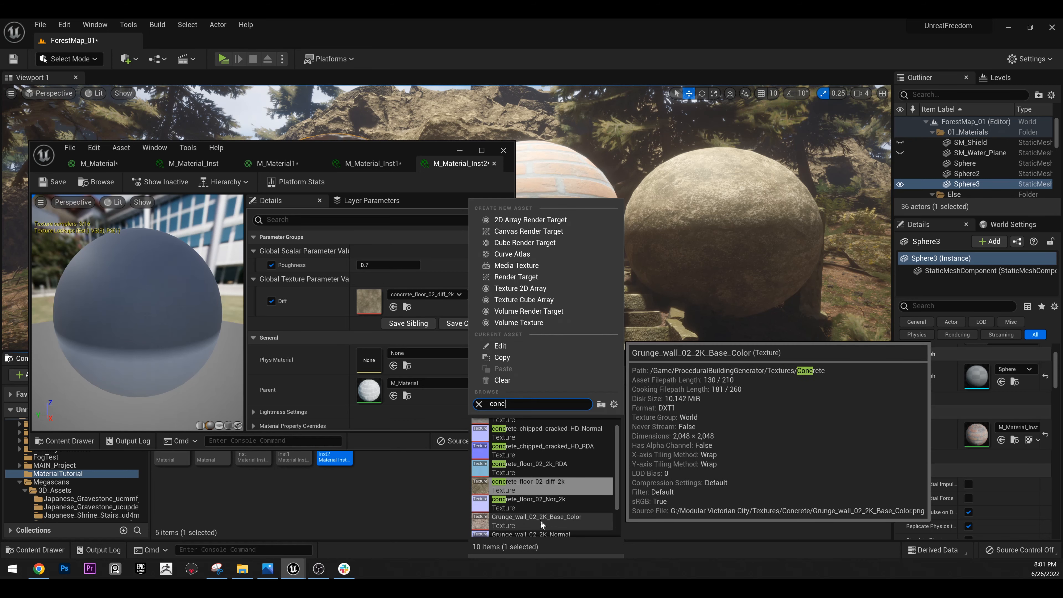
{"action": "left_click", "coordinate": [541, 521]}
{"action": "right_click_drag", "start_coordinate": [708, 225], "coordinate": [716, 251]}
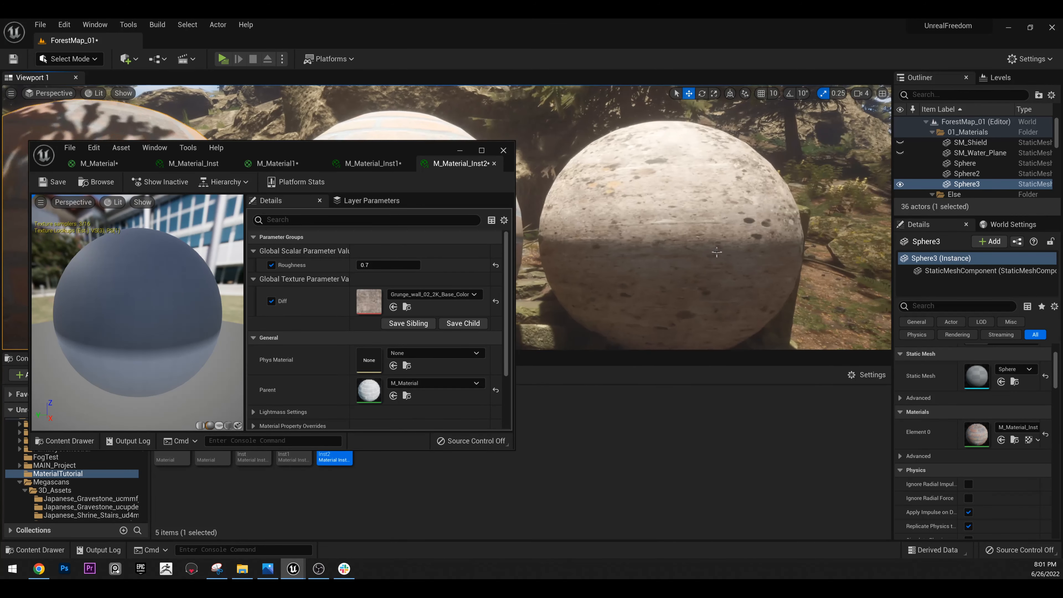
{"action": "left_click", "coordinate": [464, 152]}
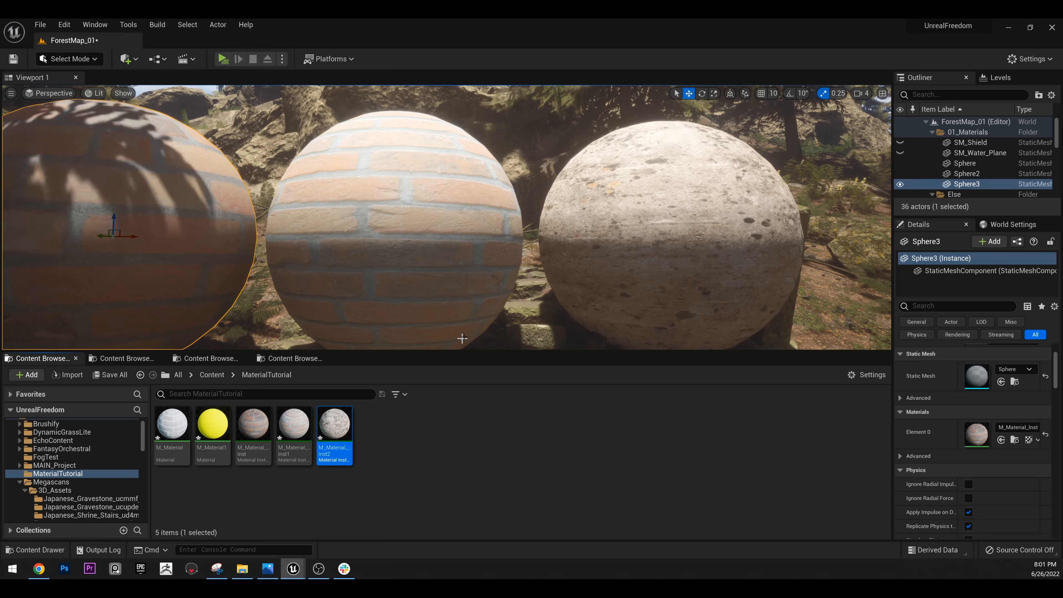
Open M_Material in a maximized editor and set the material's Blend Mode to Masked.
{"action": "mouse_move", "coordinate": [463, 323]}
{"action": "right_mouse_down"}
{"action": "mouse_move", "coordinate": [439, 324]}
{"action": "mouse_move", "coordinate": [469, 317]}
{"action": "mouse_move", "coordinate": [460, 320]}
{"action": "right_mouse_up"}
{"action": "left_click", "coordinate": [179, 439]}
{"action": "double_click", "coordinate": [179, 439]}
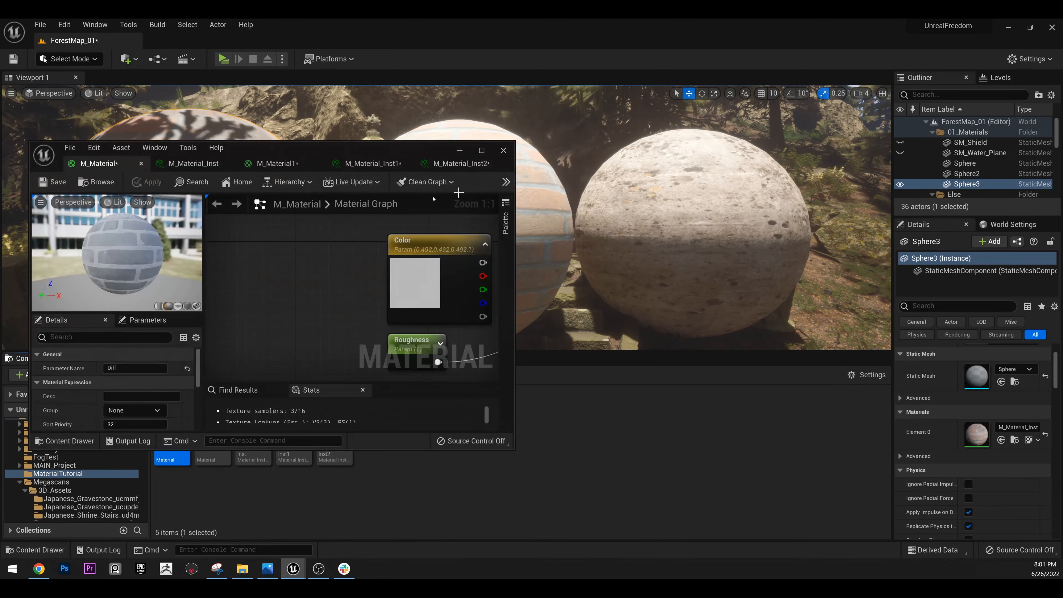
{"action": "left_click_drag", "start_coordinate": [396, 140], "coordinate": [681, 73]}
{"action": "double_click", "coordinate": [681, 73]}
{"action": "right_click_drag", "start_coordinate": [731, 305], "coordinate": [709, 296]}
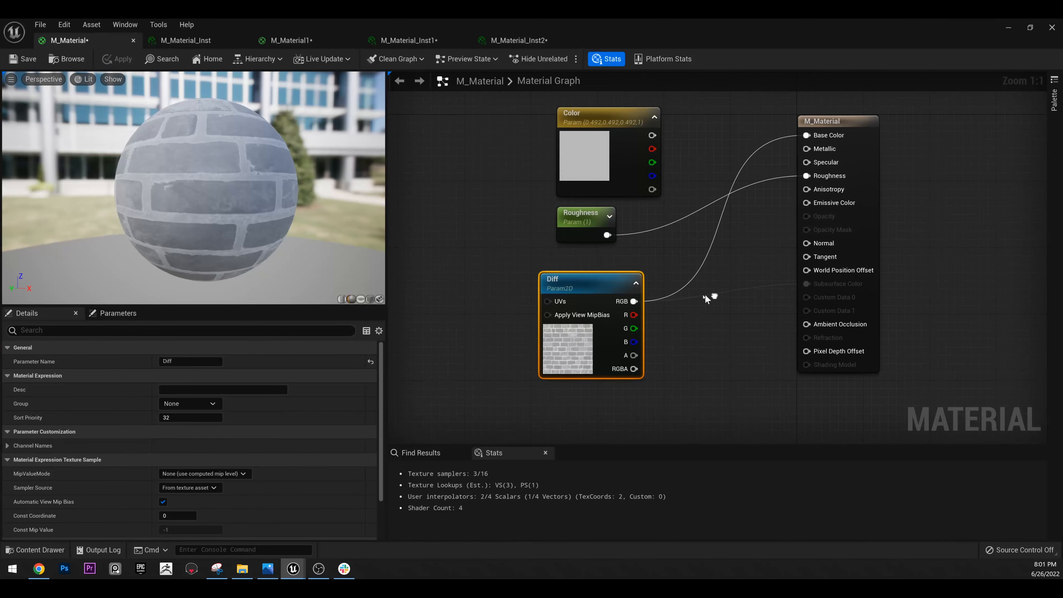
{"action": "left_click", "coordinate": [853, 120]}
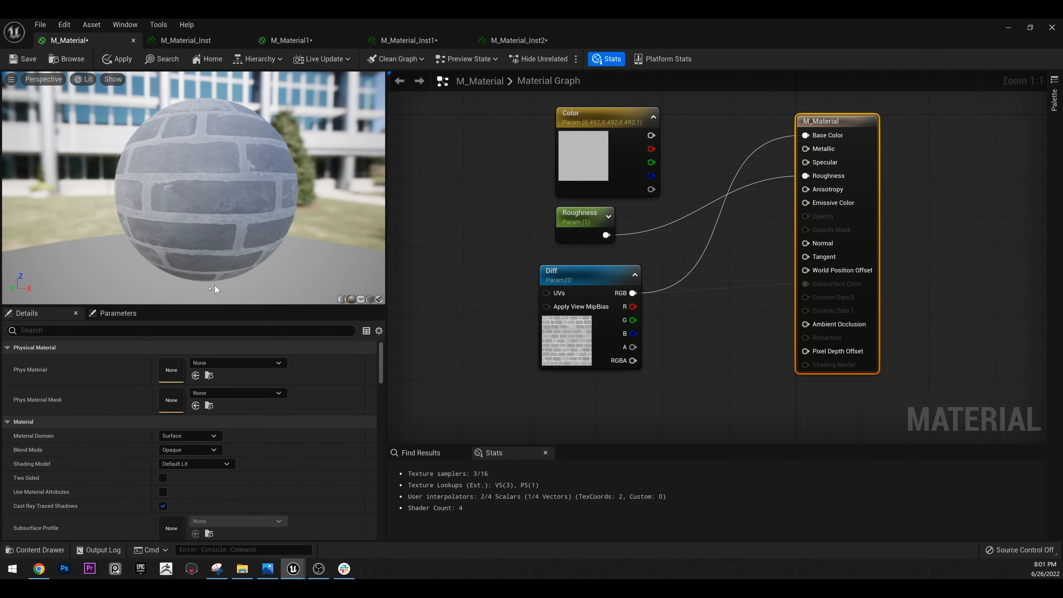
{"action": "left_click", "coordinate": [184, 451]}
{"action": "left_click", "coordinate": [184, 470]}
{"action": "right_click", "coordinate": [543, 404]}
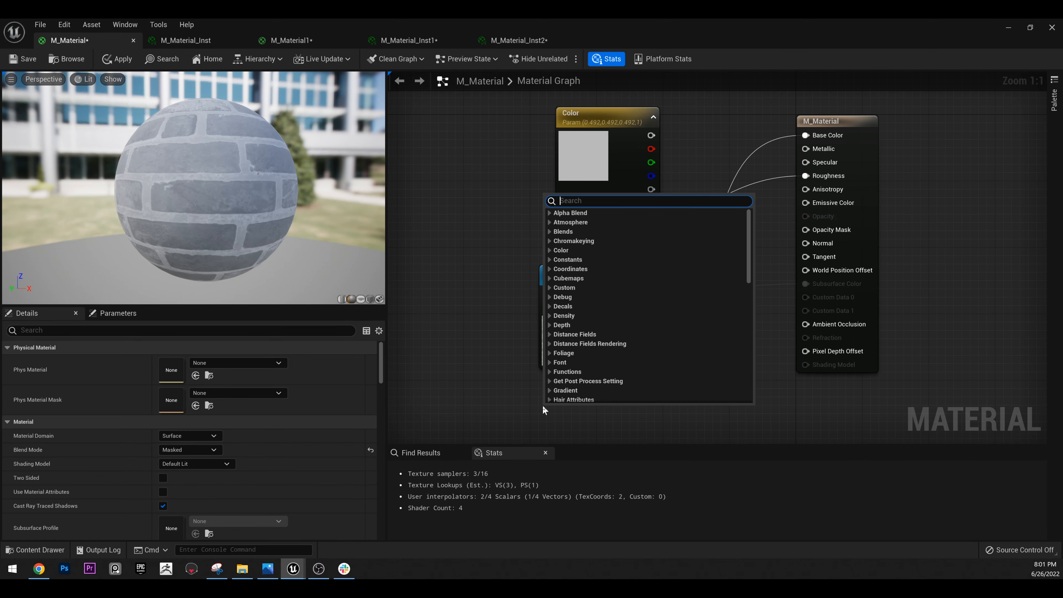
{"action": "type", "text": "texturecoord"}
{"action": "key", "text": "Return"}
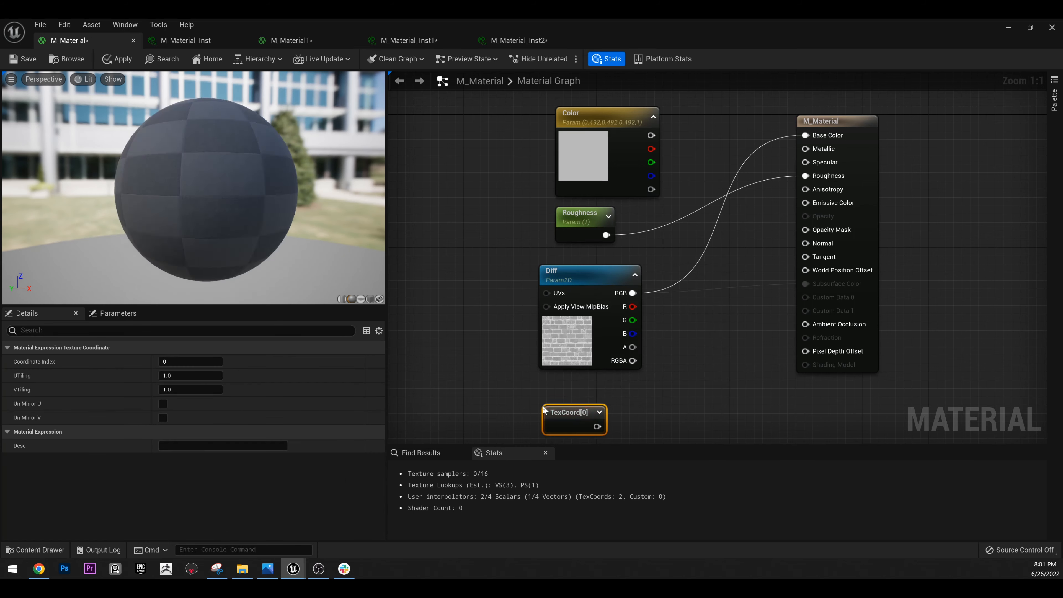
{"action": "key", "text": "Delete"}
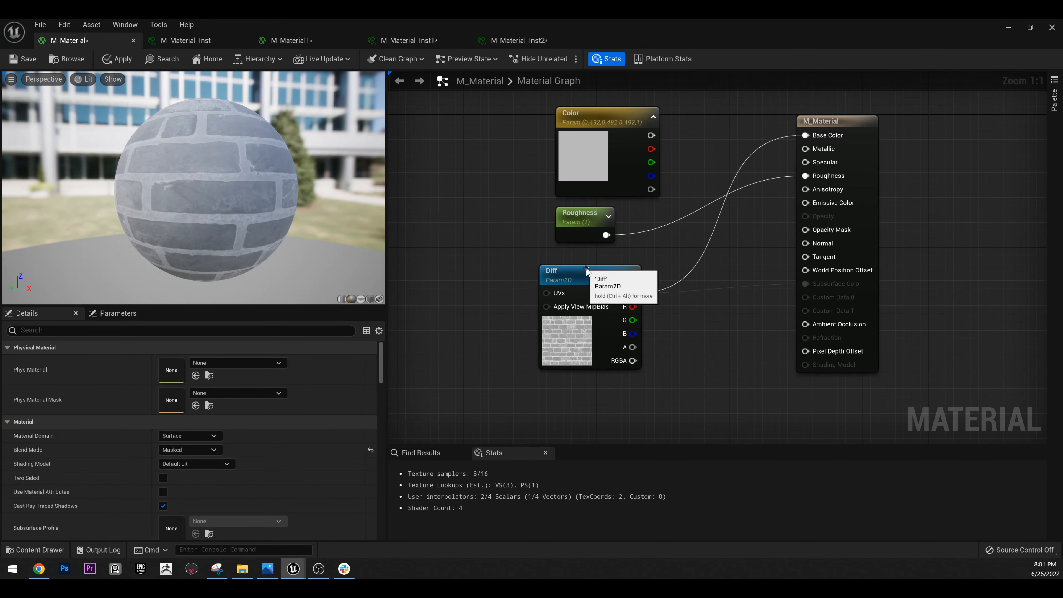
Duplicate the Diff texture parameter node and place the copy directly below the original in the material graph.
{"action": "left_click", "coordinate": [590, 275]}
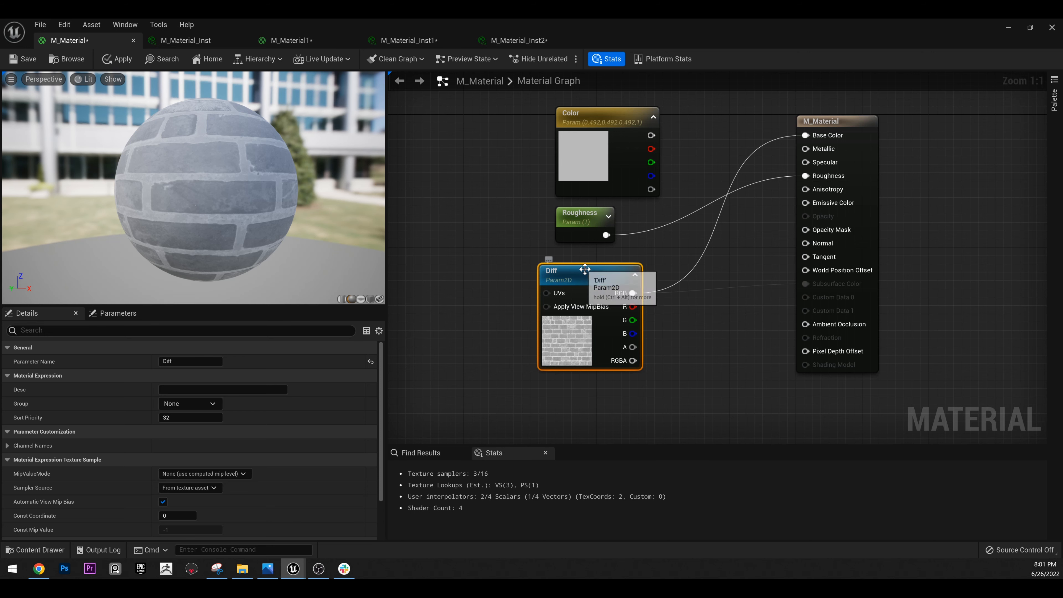
{"action": "key", "text": "F2"}
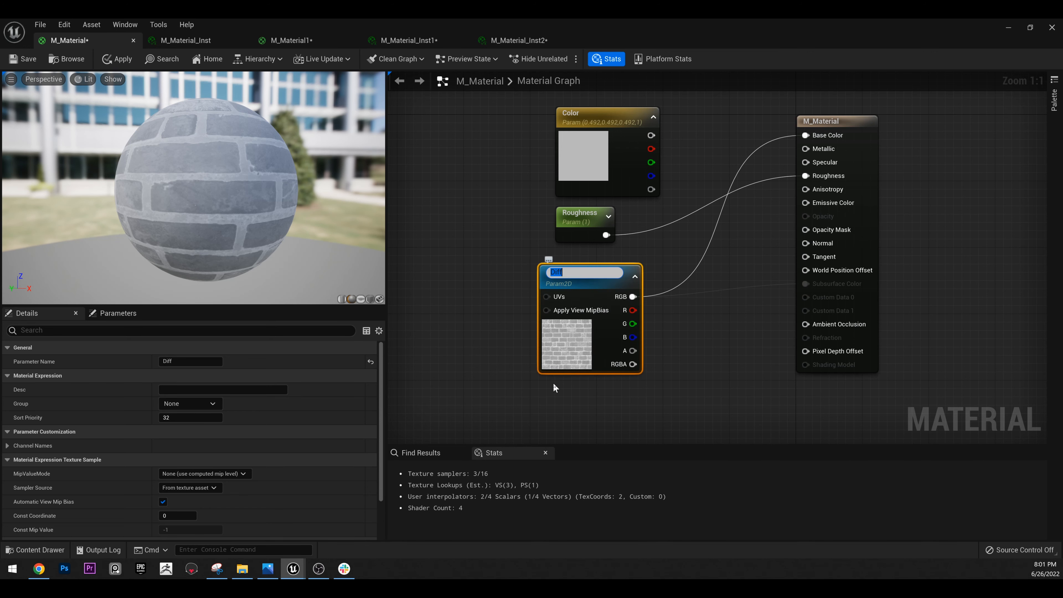
{"action": "left_click", "coordinate": [610, 286]}
{"action": "key", "text": "ctrl+c"}
{"action": "left_click", "coordinate": [572, 403]}
{"action": "key", "text": "ctrl+v"}
{"action": "right_click_drag", "start_coordinate": [699, 347], "coordinate": [712, 325]}
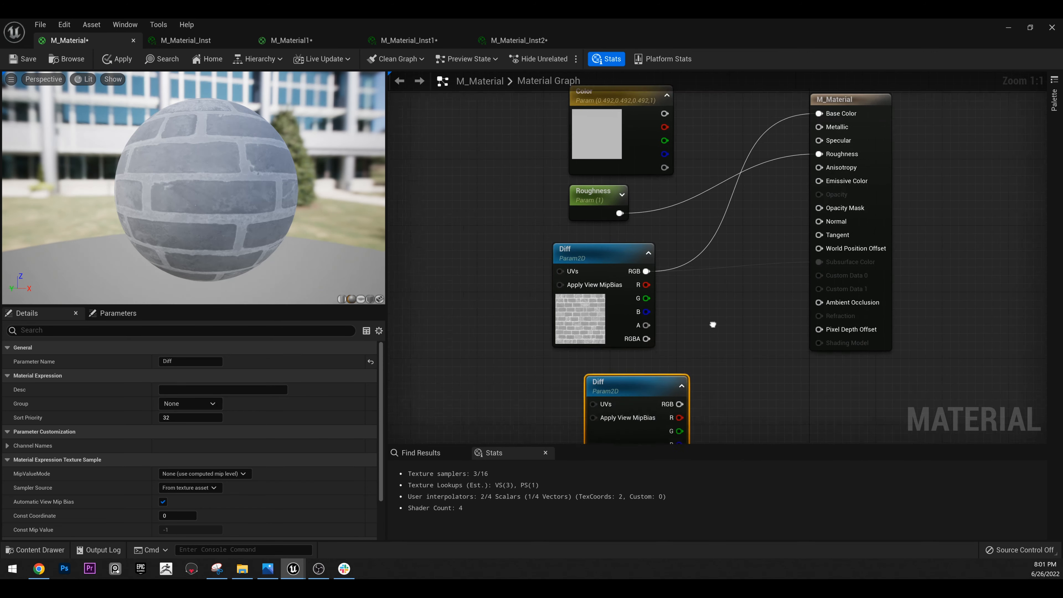
{"action": "left_click_drag", "start_coordinate": [605, 394], "coordinate": [572, 385]}
{"action": "right_click_drag", "start_coordinate": [710, 351], "coordinate": [732, 304]}
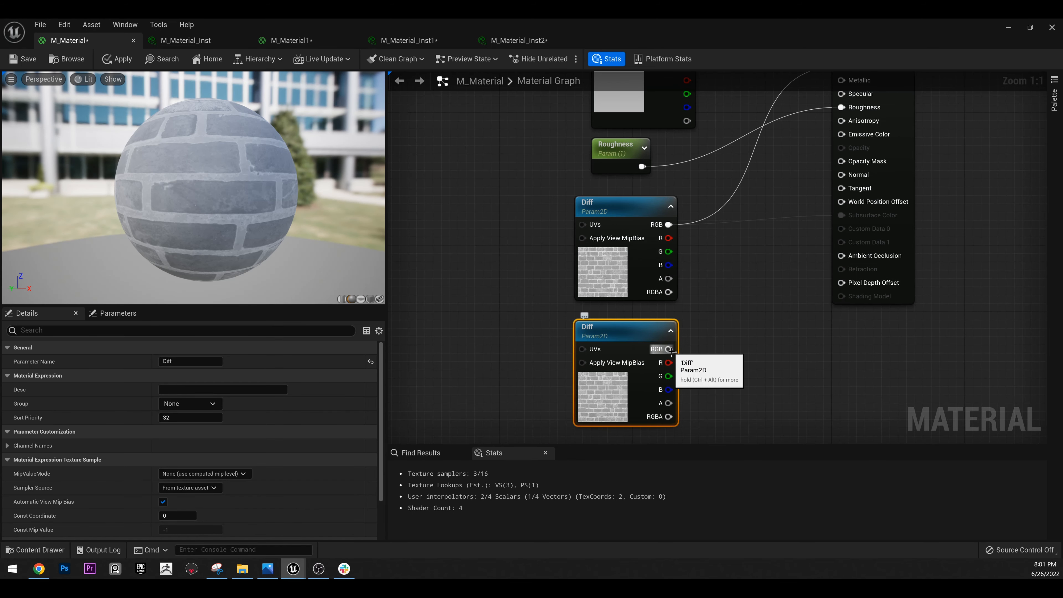
Connect the G output of the duplicated texture parameter to the material's Opacity Mask input.
{"action": "left_click_drag", "start_coordinate": [670, 349], "coordinate": [854, 163]}
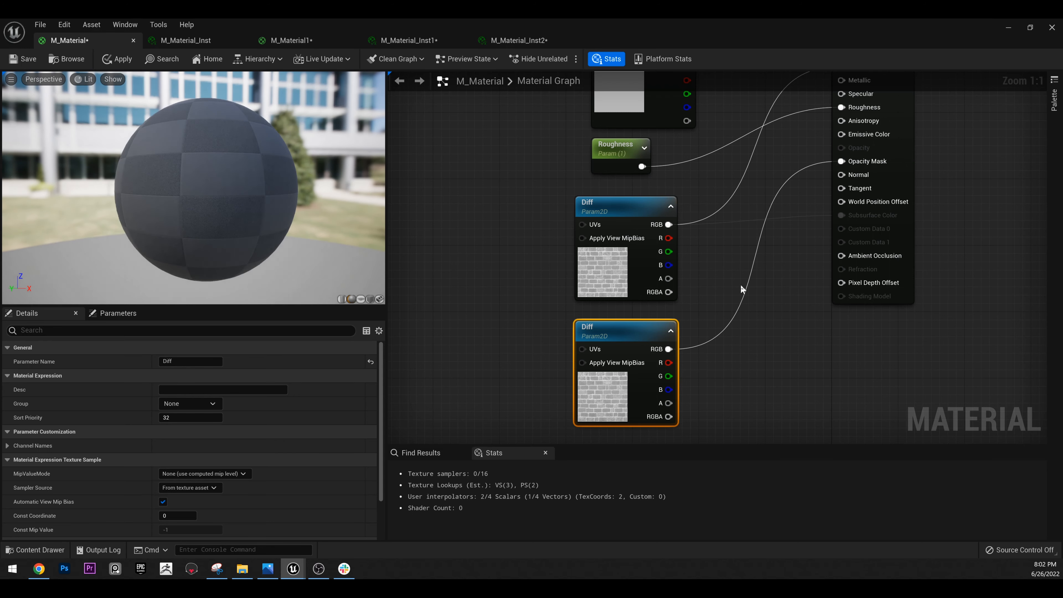
{"action": "left_click", "coordinate": [668, 348], "text": "alt"}
{"action": "left_click_drag", "start_coordinate": [668, 376], "coordinate": [846, 161]}
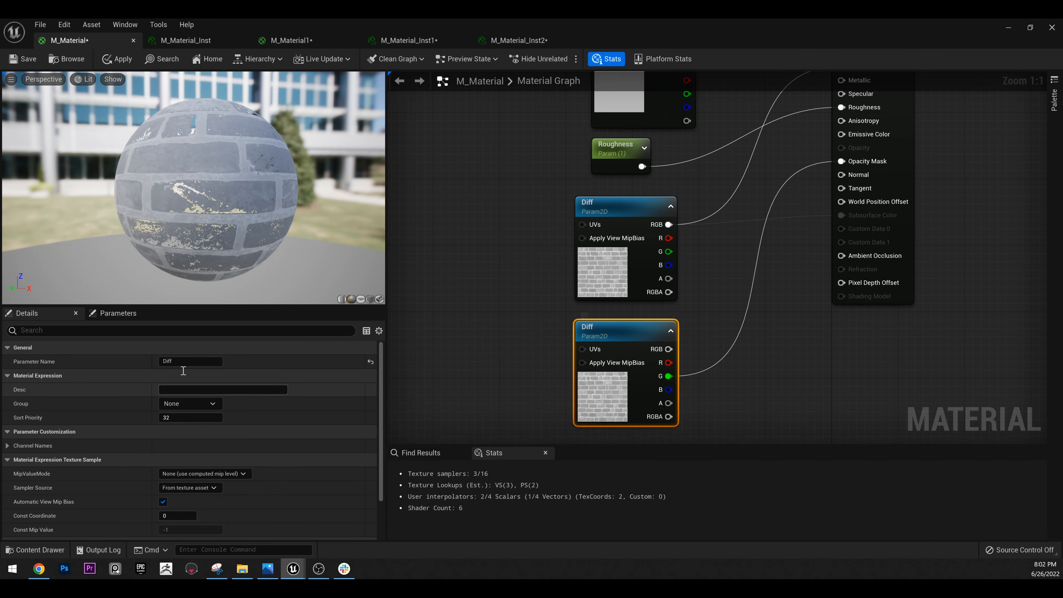
Rename the duplicated texture parameter as Mask and save M_Material.
{"action": "left_click", "coordinate": [186, 362]}
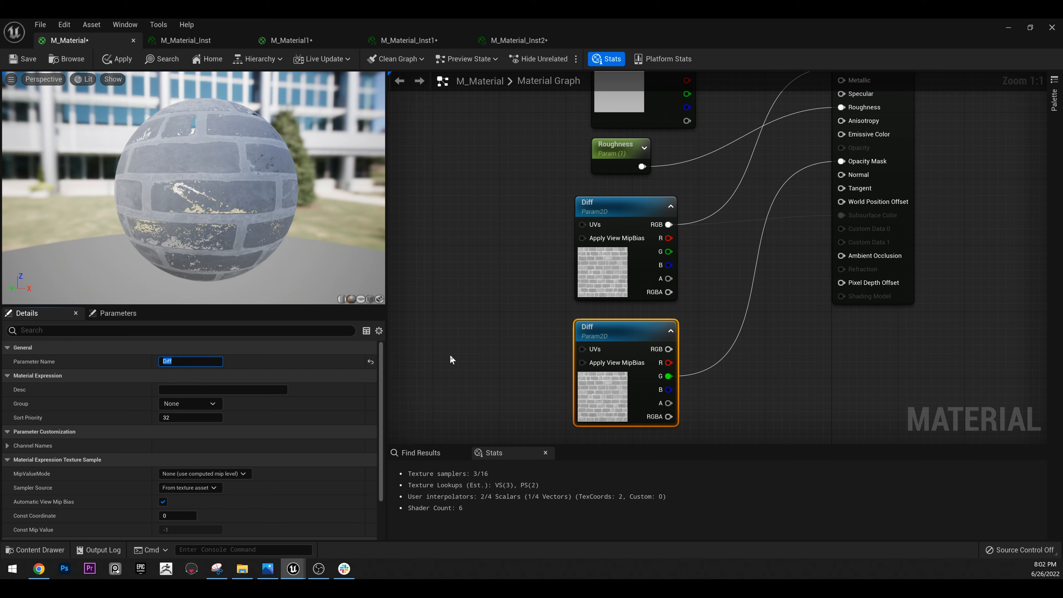
{"action": "type", "text": "Mask"}
{"action": "key", "text": "Return"}
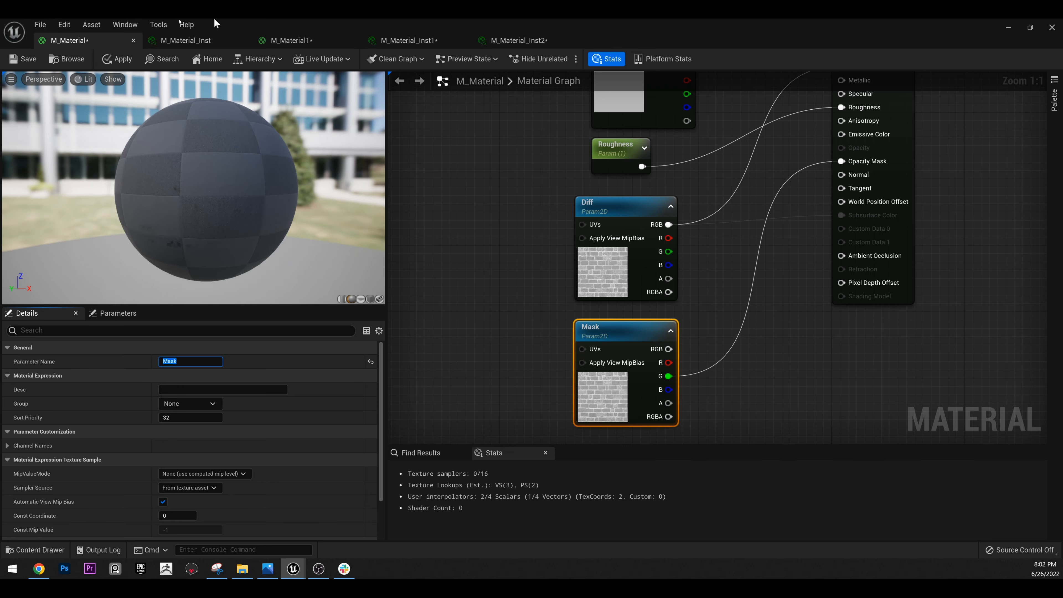
{"action": "left_click", "coordinate": [30, 60]}
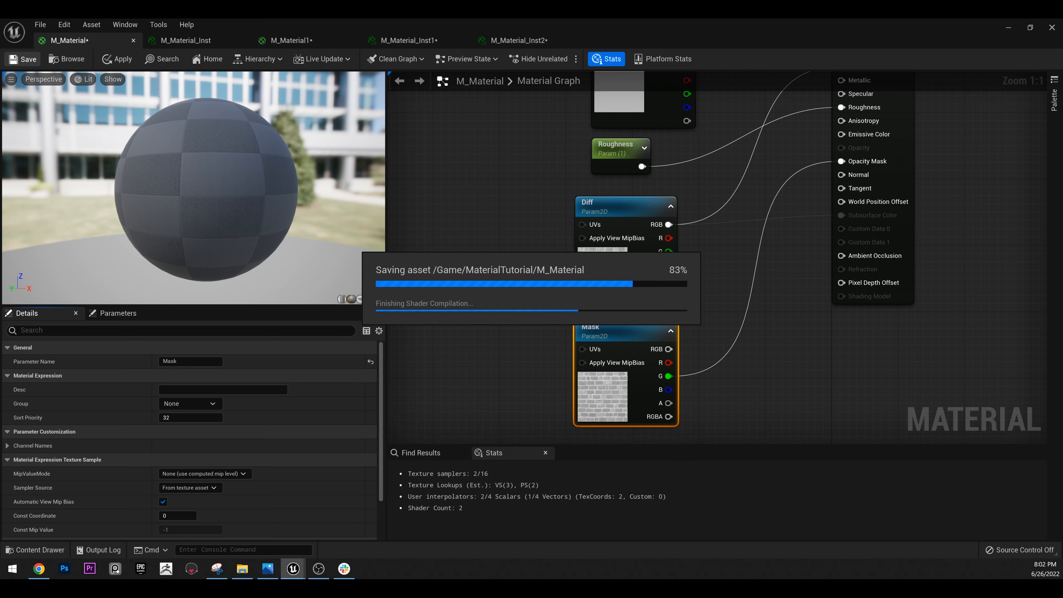
Enable the Mask texture override in M_Material_Inst and set it to T_GridChecker_A.
{"action": "double_click", "coordinate": [549, 23]}
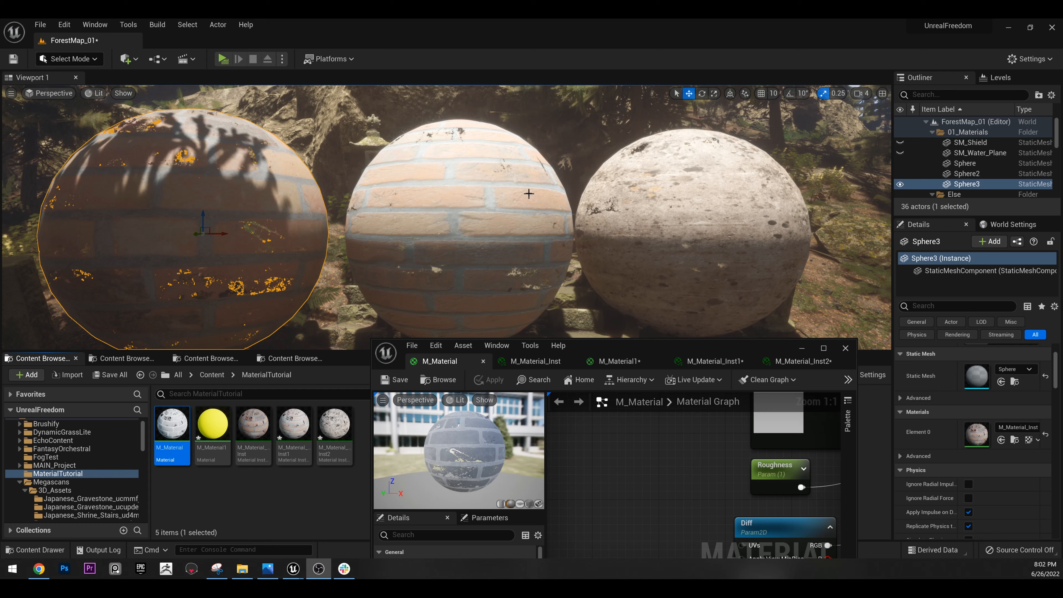
{"action": "left_click", "coordinate": [535, 361]}
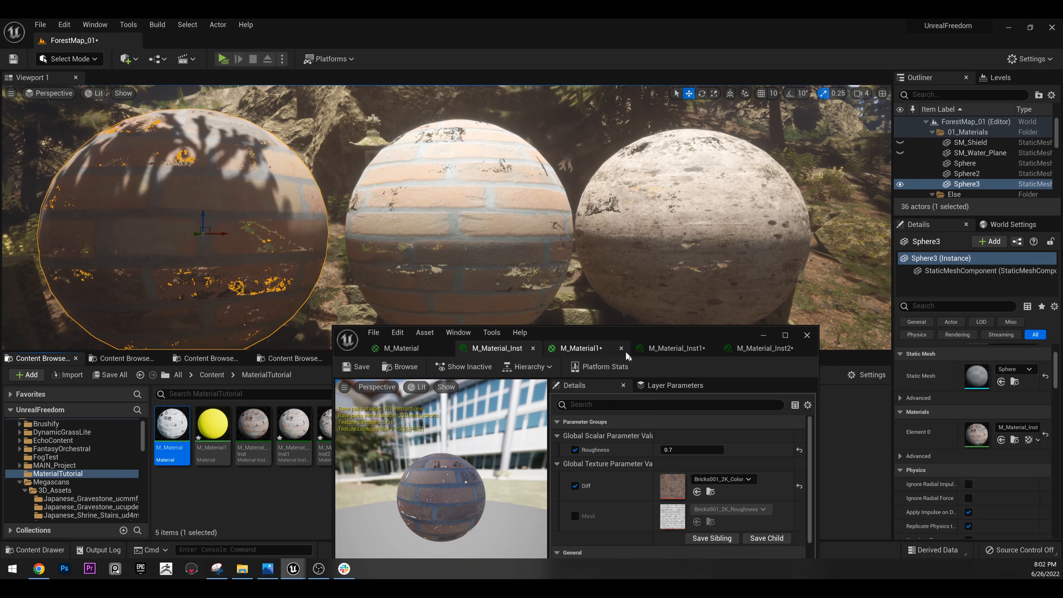
{"action": "double_click", "coordinate": [645, 337]}
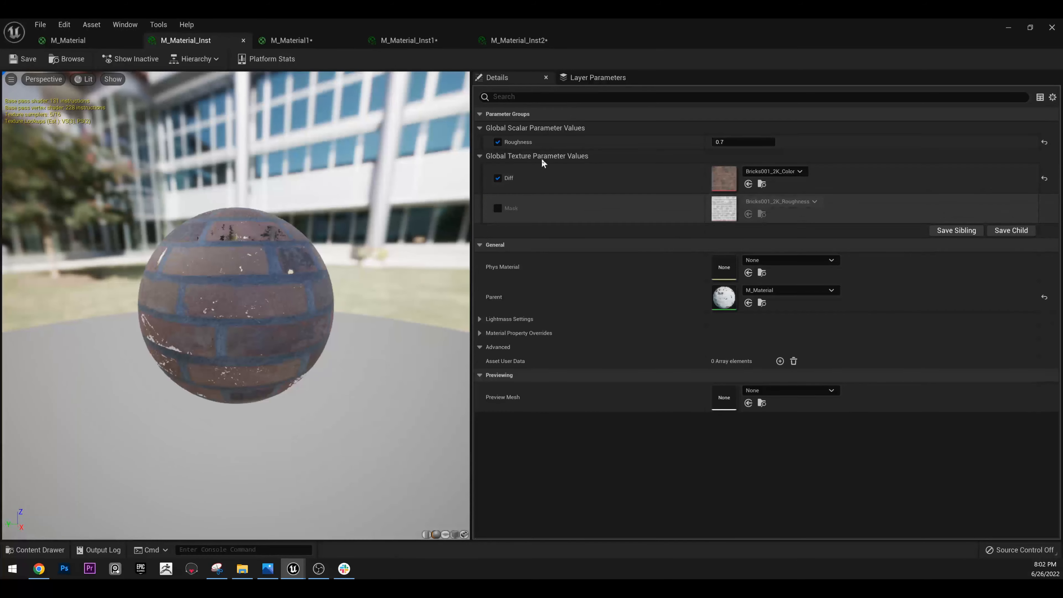
{"action": "left_click", "coordinate": [498, 208]}
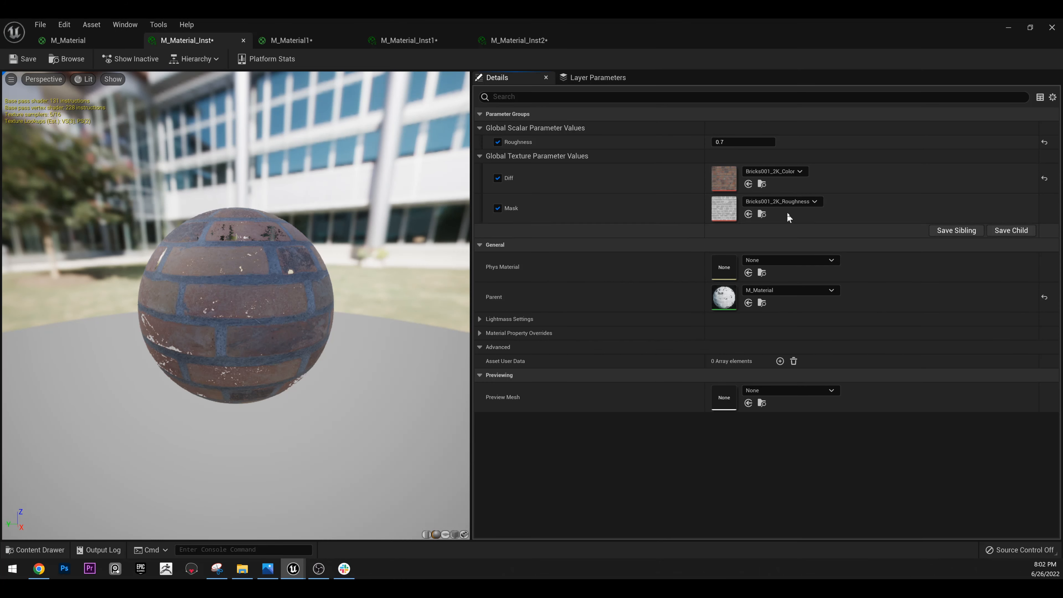
{"action": "left_click", "coordinate": [781, 201]}
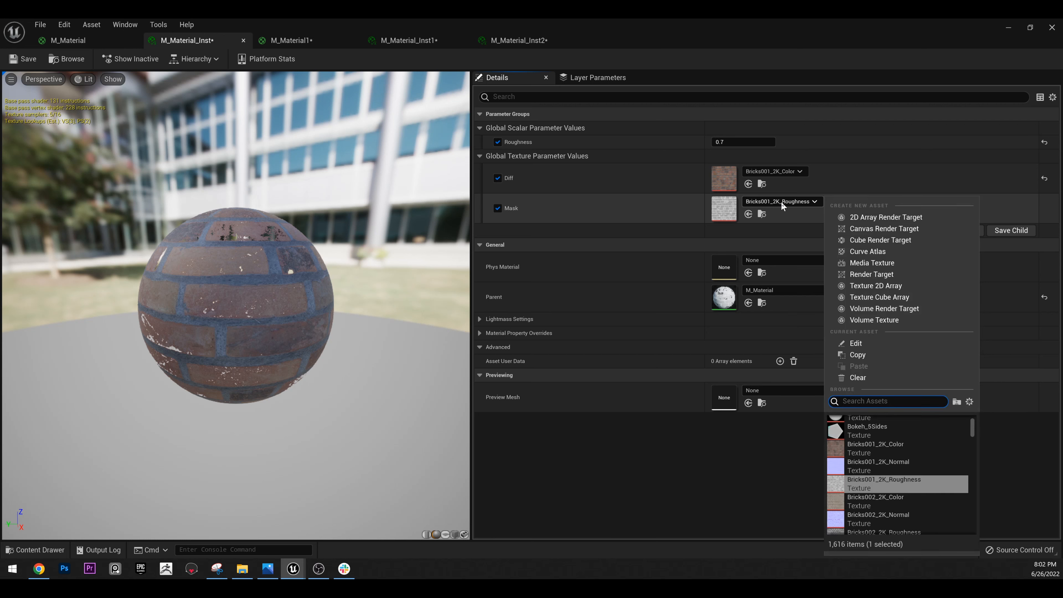
{"action": "scroll", "coordinate": [930, 487], "scroll_direction": "down", "scroll_amount": 10}
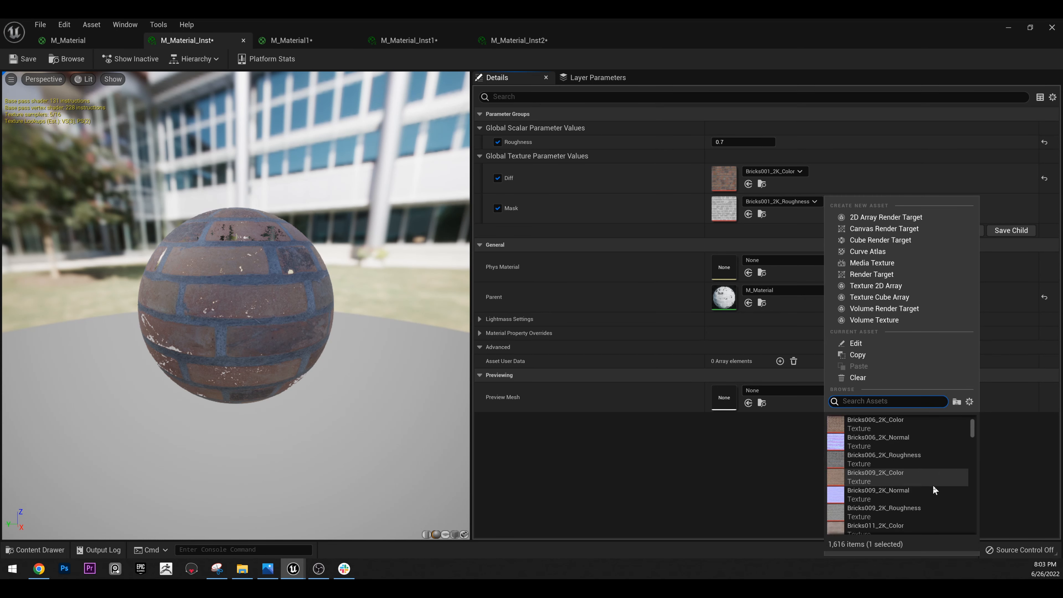
{"action": "scroll", "coordinate": [928, 484], "scroll_direction": "down", "scroll_amount": 4}
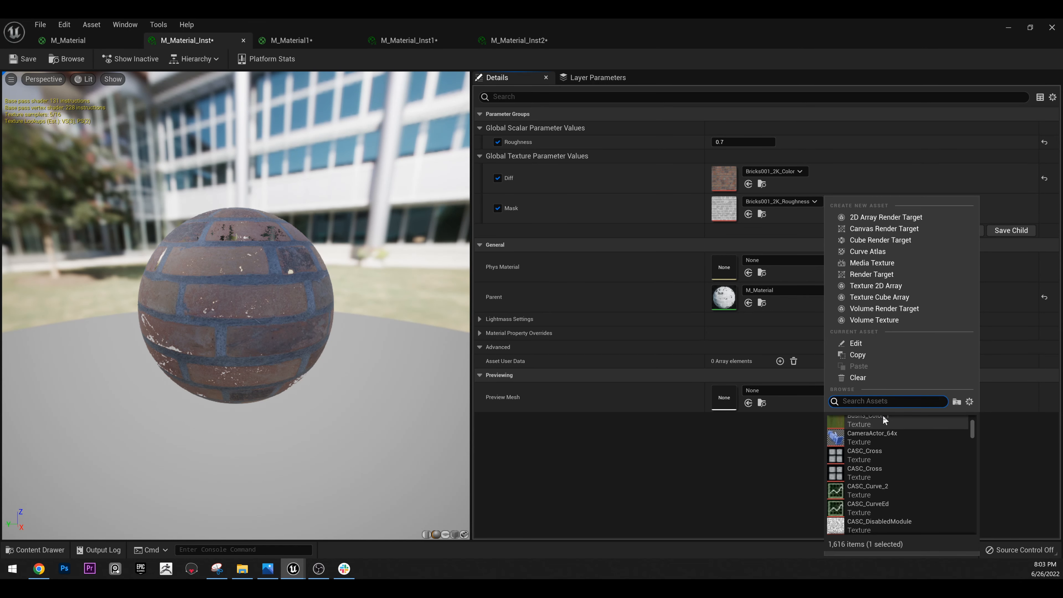
{"action": "type", "text": "check"}
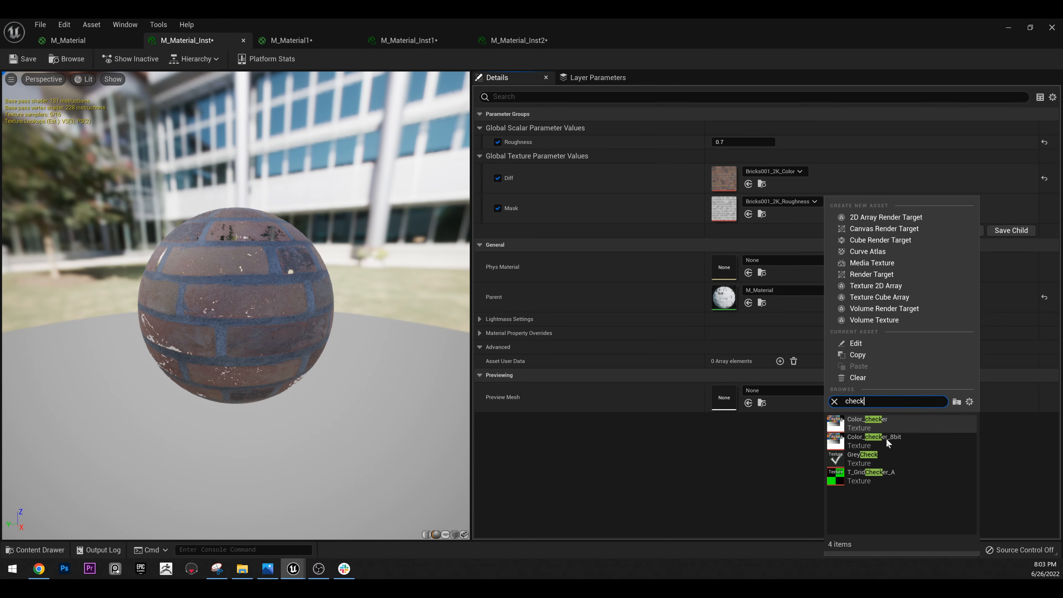
{"action": "left_click", "coordinate": [853, 476]}
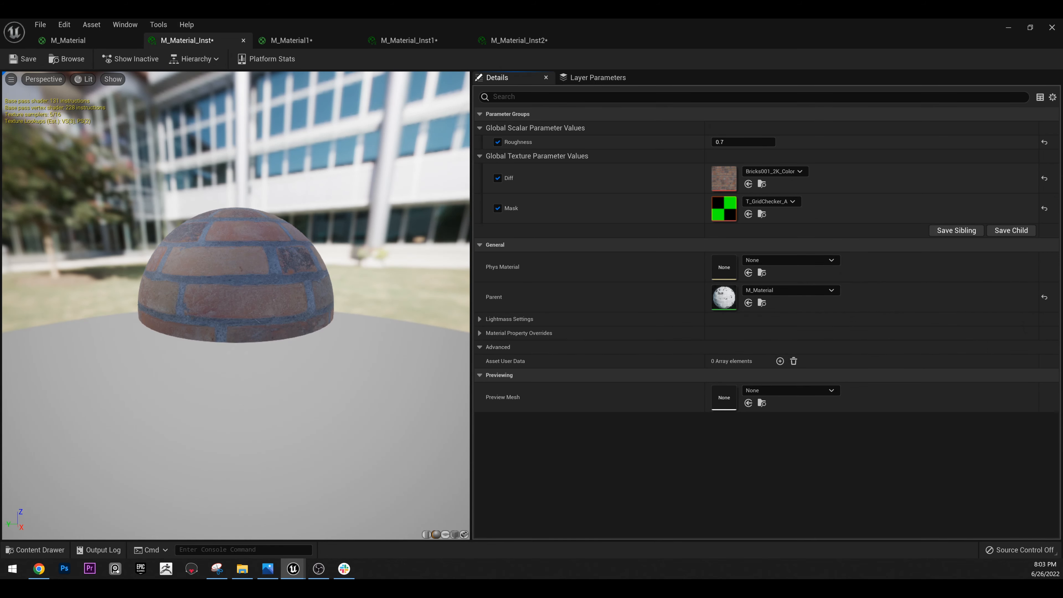
Inspect the masked sphere in the instance preview and, with the editor floating, in the forest level.
{"action": "left_click_drag", "start_coordinate": [236, 305], "coordinate": [299, 308]}
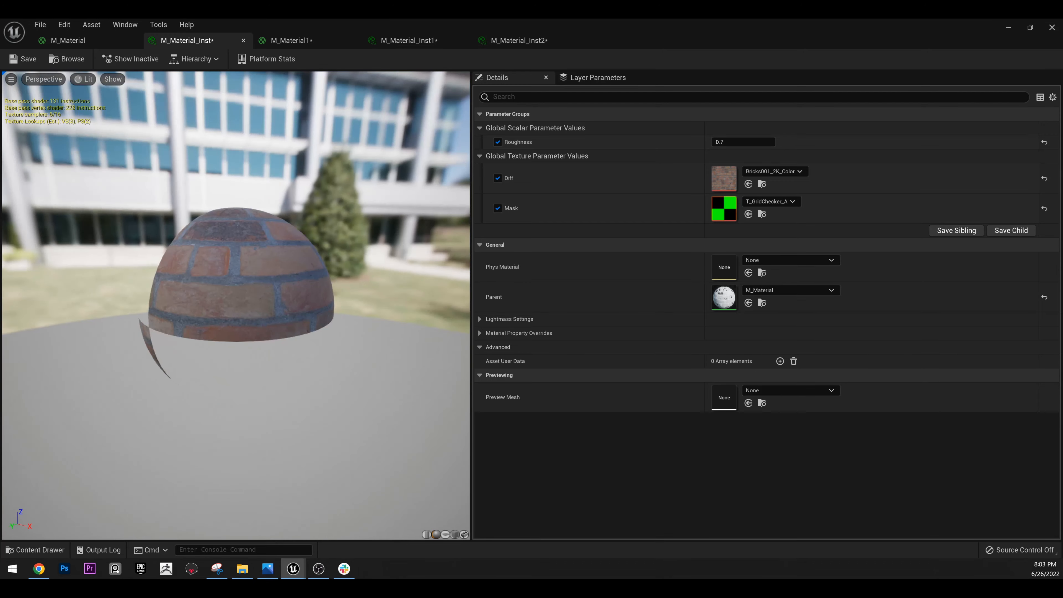
{"action": "left_click_drag", "start_coordinate": [808, 24], "coordinate": [675, 293]}
{"action": "mouse_move", "coordinate": [419, 189]}
{"action": "right_mouse_down"}
{"action": "mouse_move", "coordinate": [519, 187]}
{"action": "mouse_move", "coordinate": [436, 185]}
{"action": "right_mouse_up"}
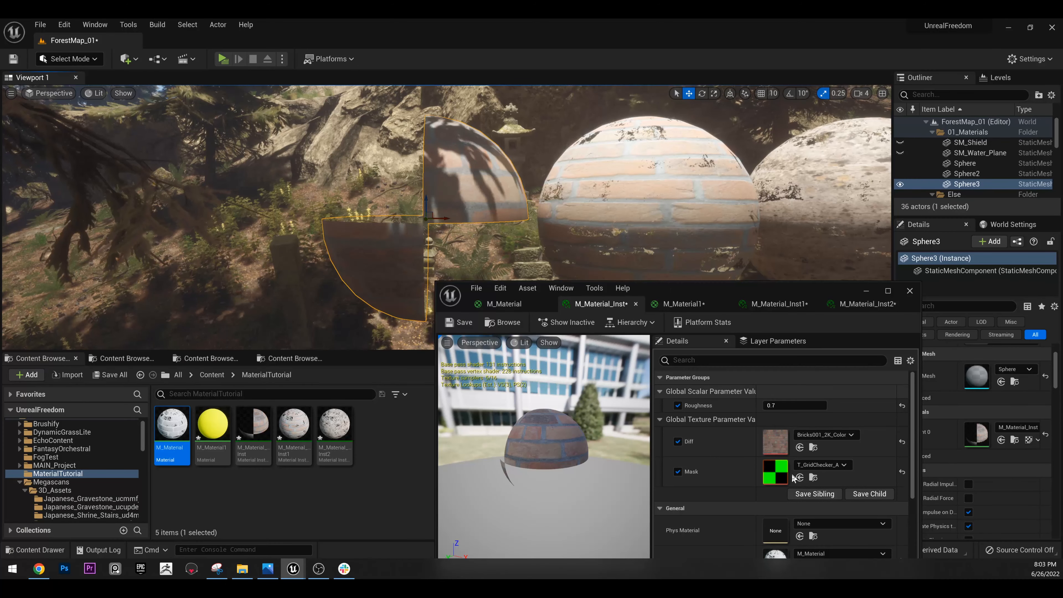
Set the Mask texture of M_Material_Inst to T_Hit_1 and view the masked sphere in the level.
{"action": "left_click", "coordinate": [823, 465]}
{"action": "scroll", "coordinate": [844, 381], "scroll_direction": "down", "scroll_amount": 2}
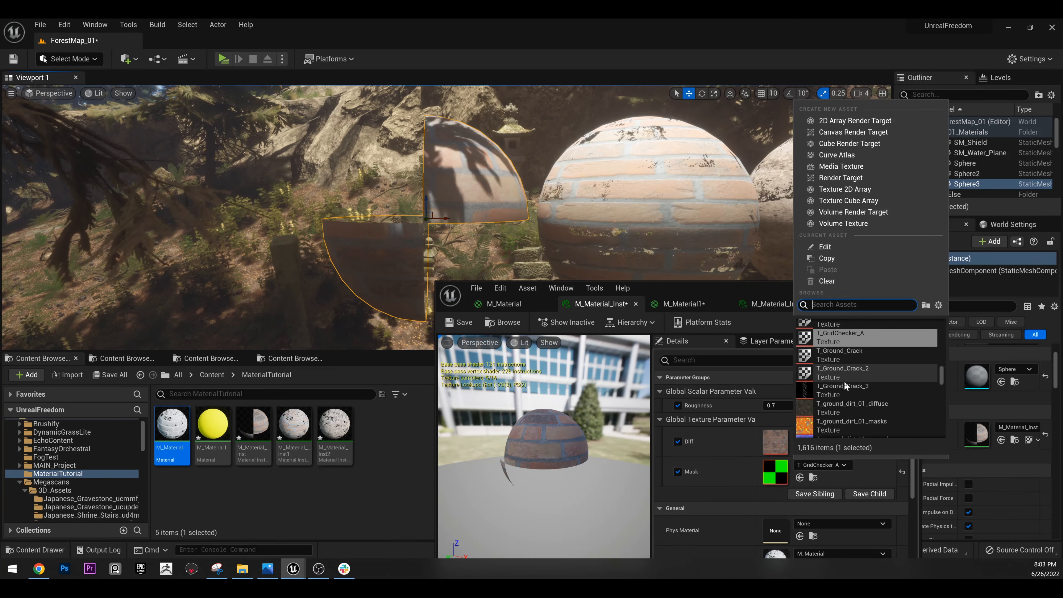
{"action": "scroll", "coordinate": [879, 393], "scroll_direction": "down", "scroll_amount": 2}
{"action": "scroll", "coordinate": [878, 371], "scroll_direction": "down", "scroll_amount": 6}
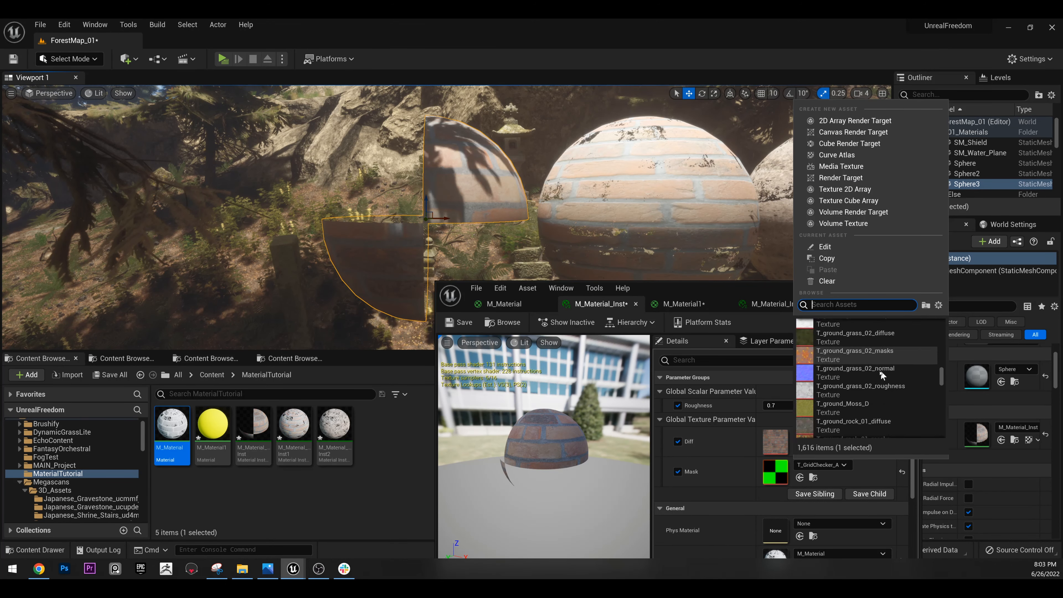
{"action": "scroll", "coordinate": [877, 366], "scroll_direction": "down", "scroll_amount": 3}
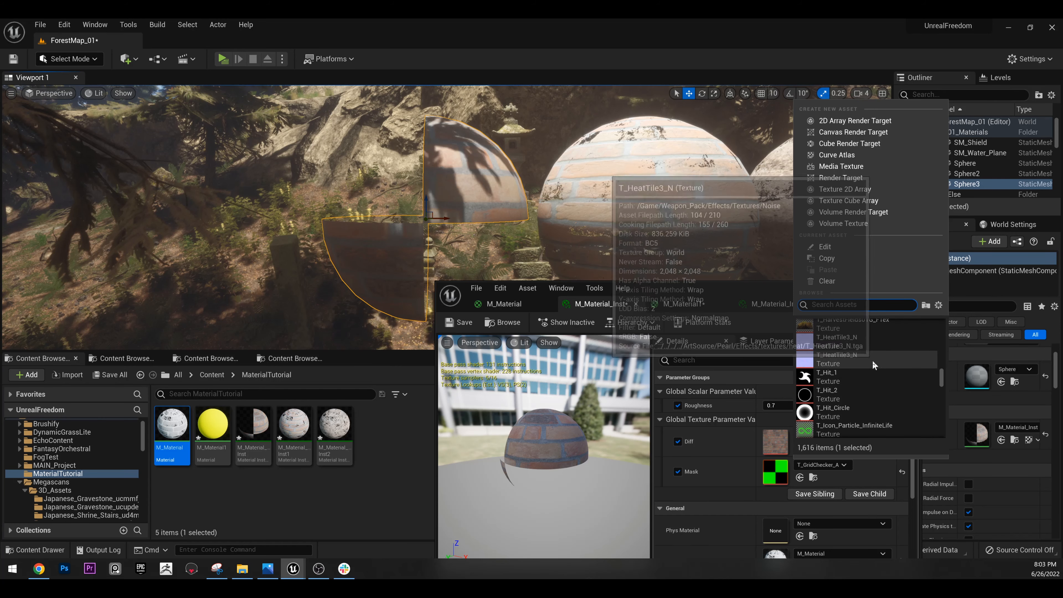
{"action": "left_click", "coordinate": [864, 373]}
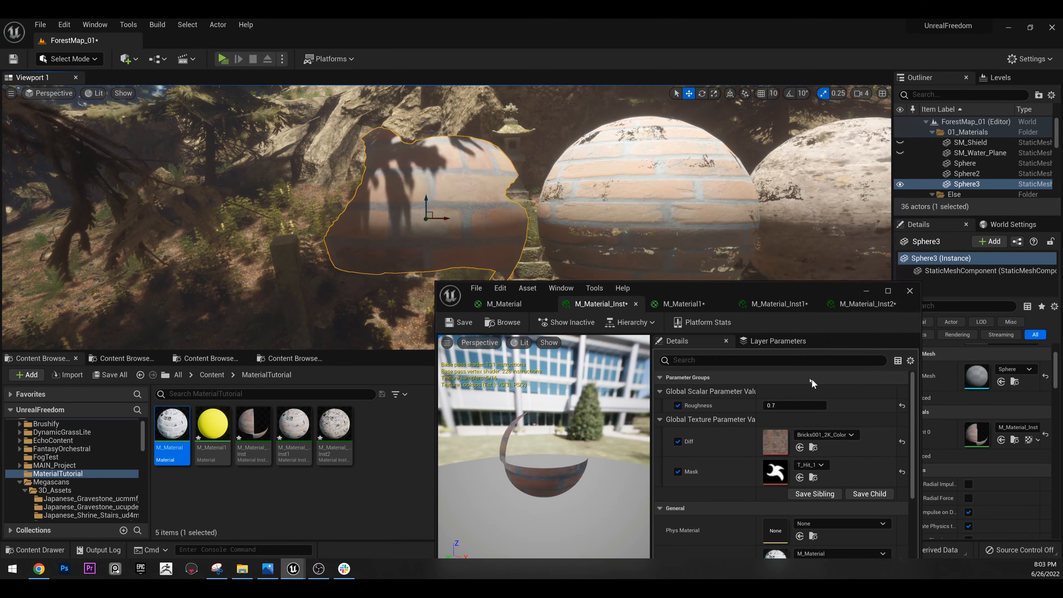
{"action": "mouse_move", "coordinate": [335, 201]}
{"action": "right_mouse_down"}
{"action": "mouse_move", "coordinate": [377, 197]}
{"action": "mouse_move", "coordinate": [285, 201]}
{"action": "mouse_move", "coordinate": [368, 188]}
{"action": "mouse_move", "coordinate": [376, 209]}
{"action": "mouse_move", "coordinate": [350, 213]}
{"action": "right_mouse_up"}
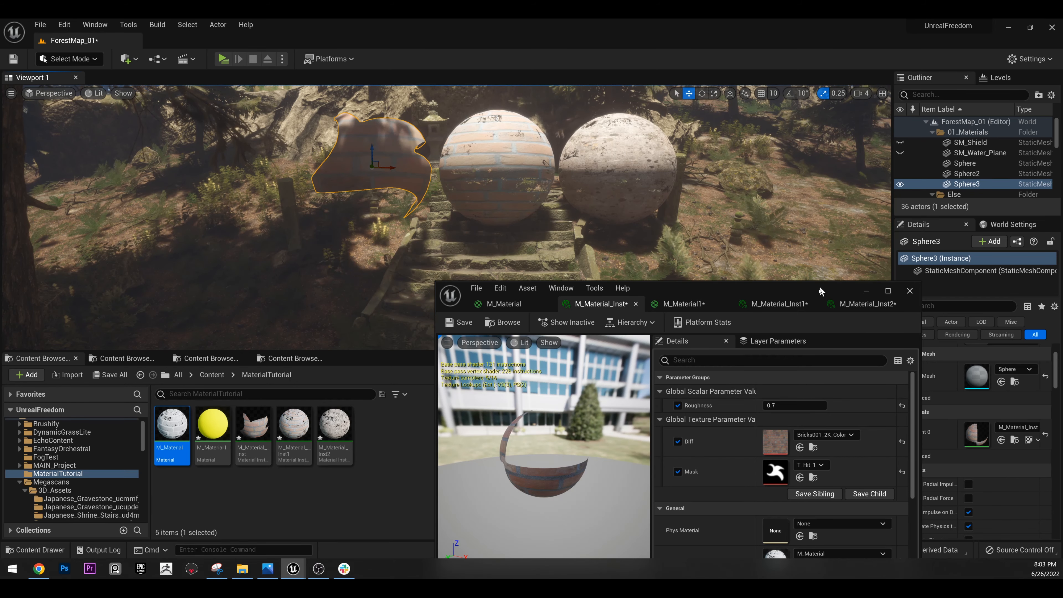
Dock the editor back to full size, return to the M_Material graph and move the result node farther from the parameter nodes.
{"action": "left_click_drag", "start_coordinate": [821, 286], "coordinate": [667, 19]}
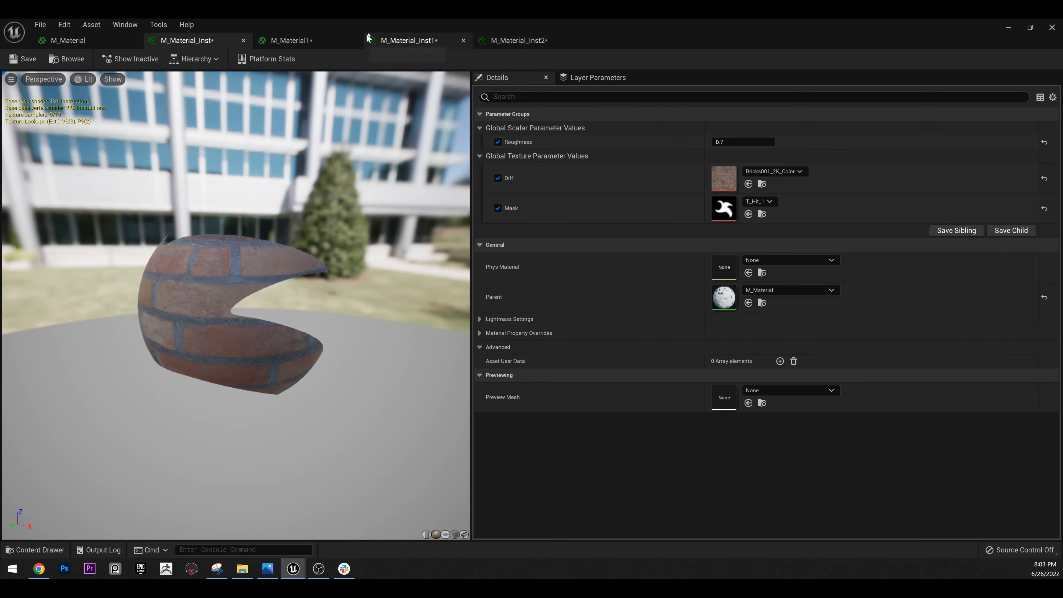
{"action": "left_click_drag", "start_coordinate": [366, 34], "coordinate": [506, 18]}
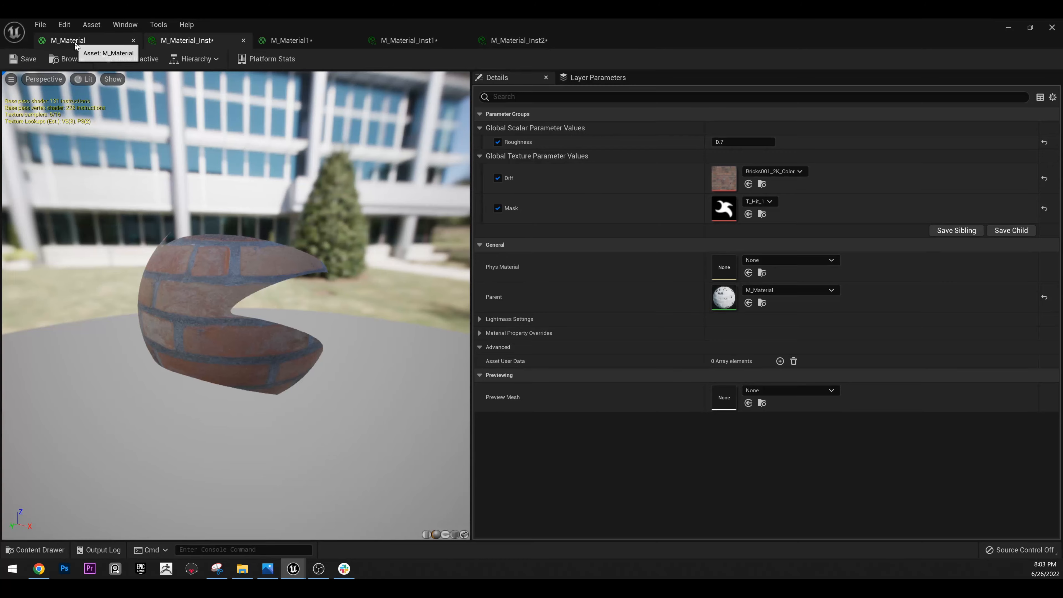
{"action": "left_click", "coordinate": [75, 40]}
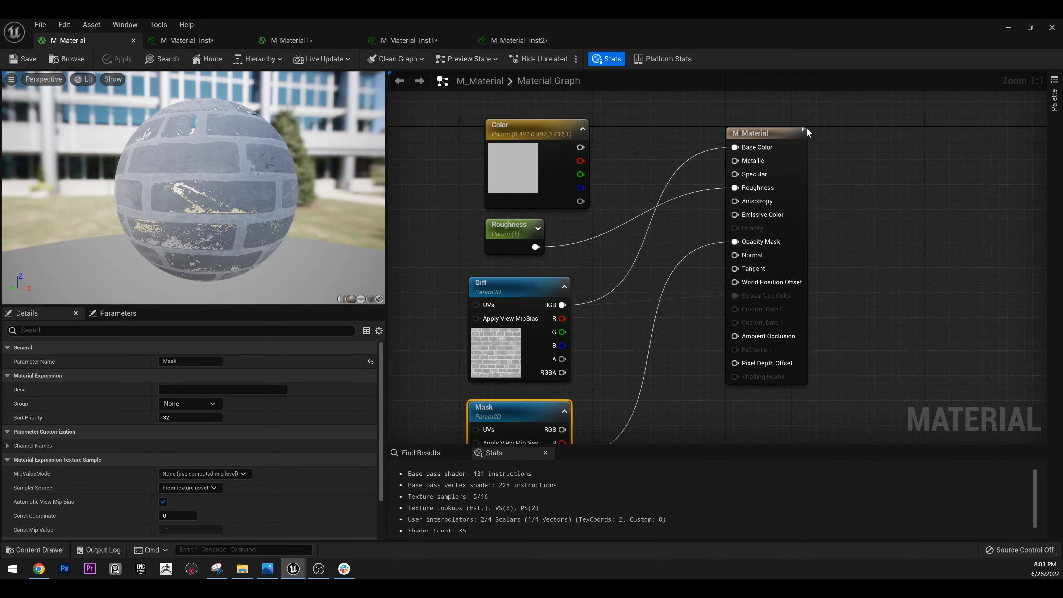
{"action": "left_click_drag", "start_coordinate": [768, 140], "coordinate": [889, 151]}
{"action": "right_click_drag", "start_coordinate": [760, 264], "coordinate": [755, 199]}
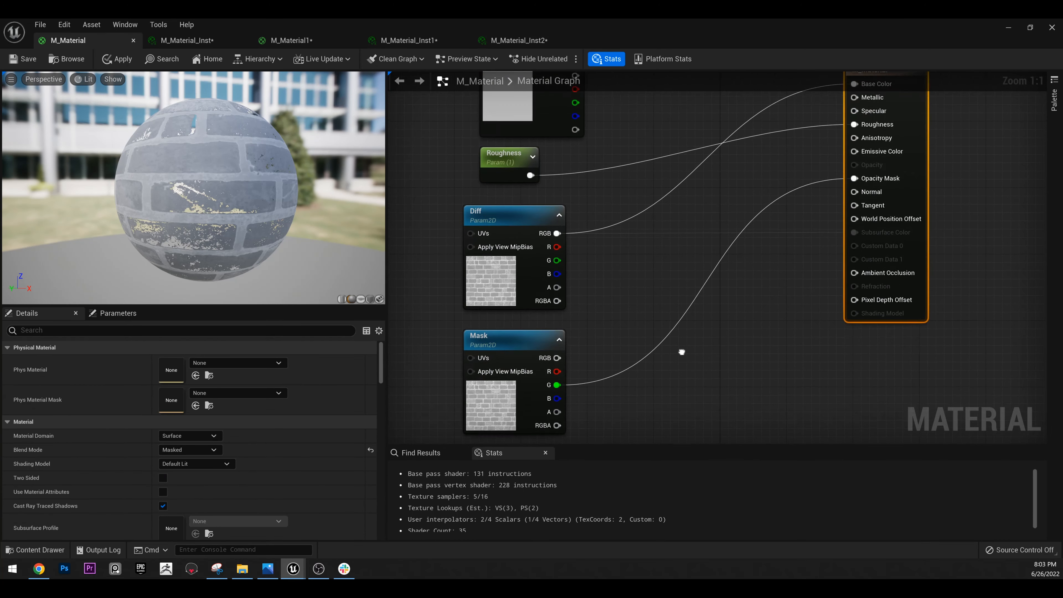
Duplicate the Mask texture parameter below the original in the material graph.
{"action": "right_click_drag", "start_coordinate": [575, 308], "coordinate": [578, 324]}
{"action": "left_click", "coordinate": [515, 368]}
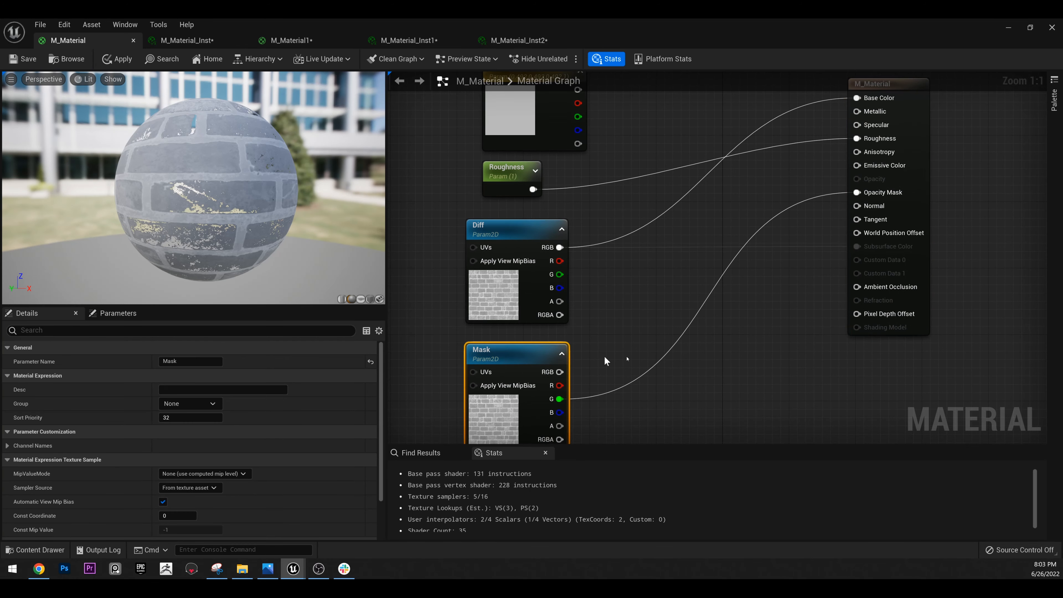
{"action": "right_click_drag", "start_coordinate": [704, 355], "coordinate": [722, 272]}
{"action": "right_click_drag", "start_coordinate": [533, 427], "coordinate": [553, 356]}
{"action": "key", "text": "ctrl+w"}
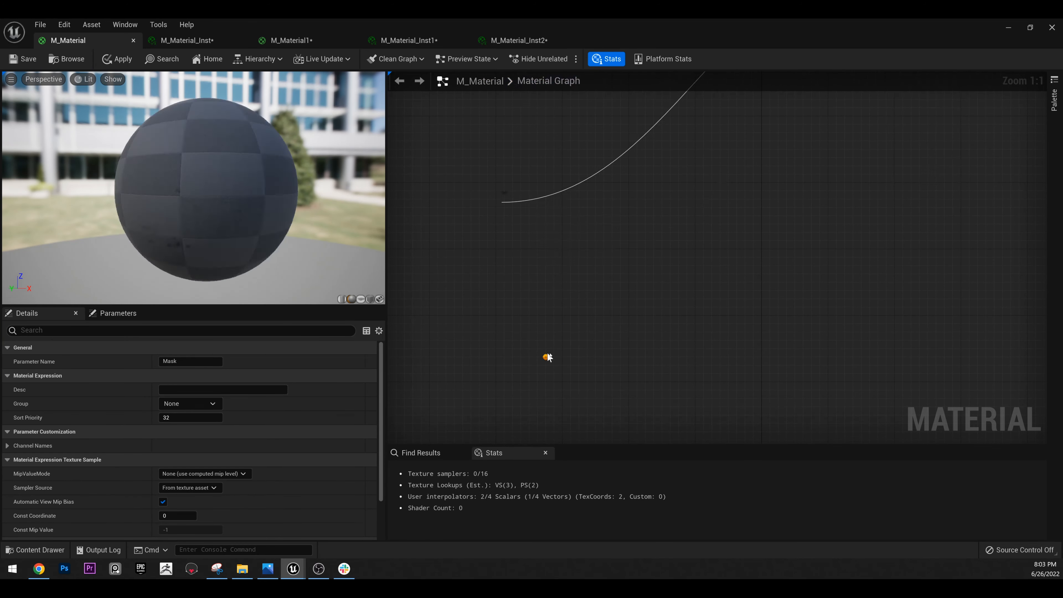
{"action": "left_click_drag", "start_coordinate": [590, 369], "coordinate": [556, 360]}
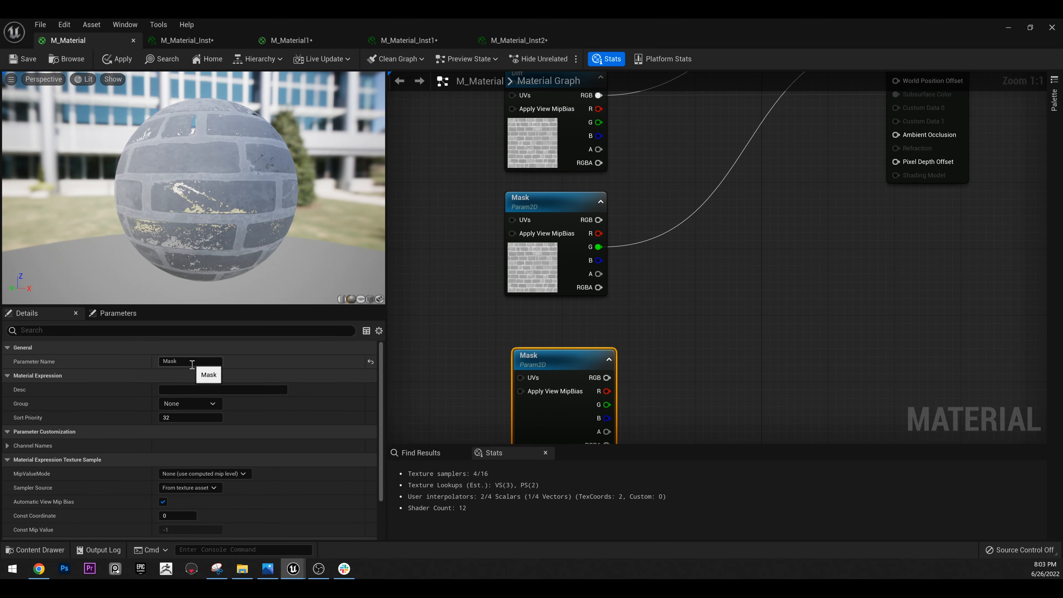
Rename the duplicated texture parameter as Emissive and align it beneath the Mask node.
{"action": "left_click", "coordinate": [170, 361]}
{"action": "type", "text": "Emissi"}
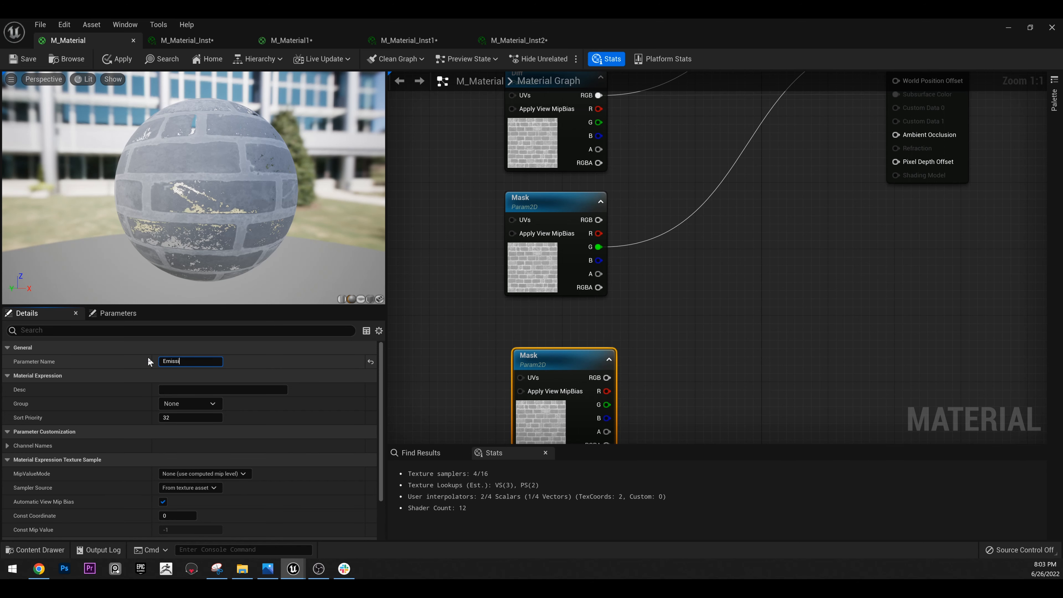
{"action": "type", "text": "ve"}
{"action": "key", "text": "Return"}
{"action": "left_click_drag", "start_coordinate": [570, 355], "coordinate": [561, 322]}
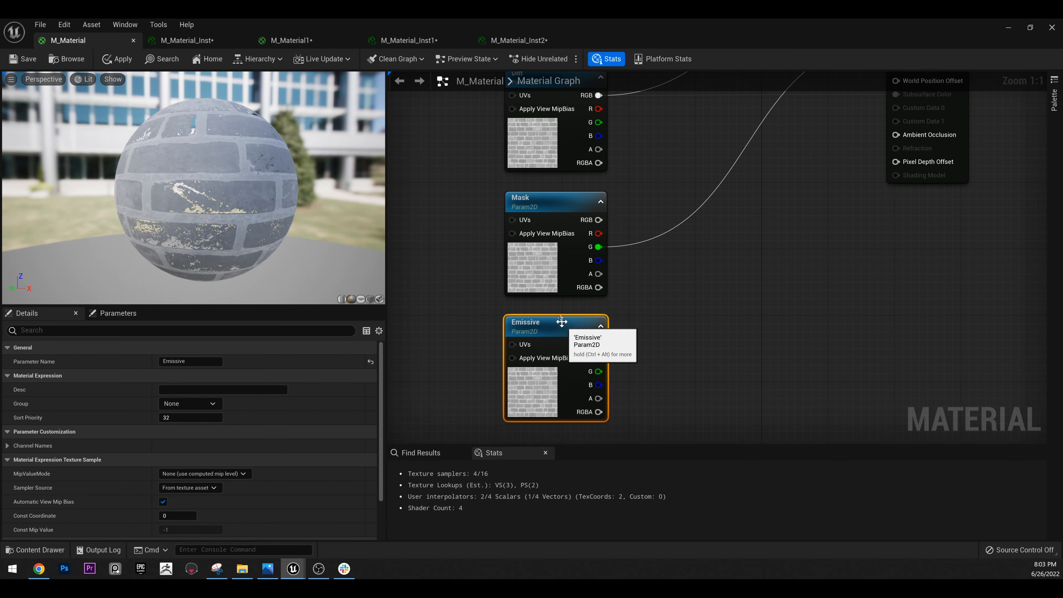
Connect the RGB output of the Emissive texture parameter to the material's Emissive Color input.
{"action": "right_click_drag", "start_coordinate": [693, 307], "coordinate": [659, 356]}
{"action": "left_click_drag", "start_coordinate": [565, 392], "coordinate": [878, 185]}
{"action": "right_click_drag", "start_coordinate": [738, 414], "coordinate": [723, 309]}
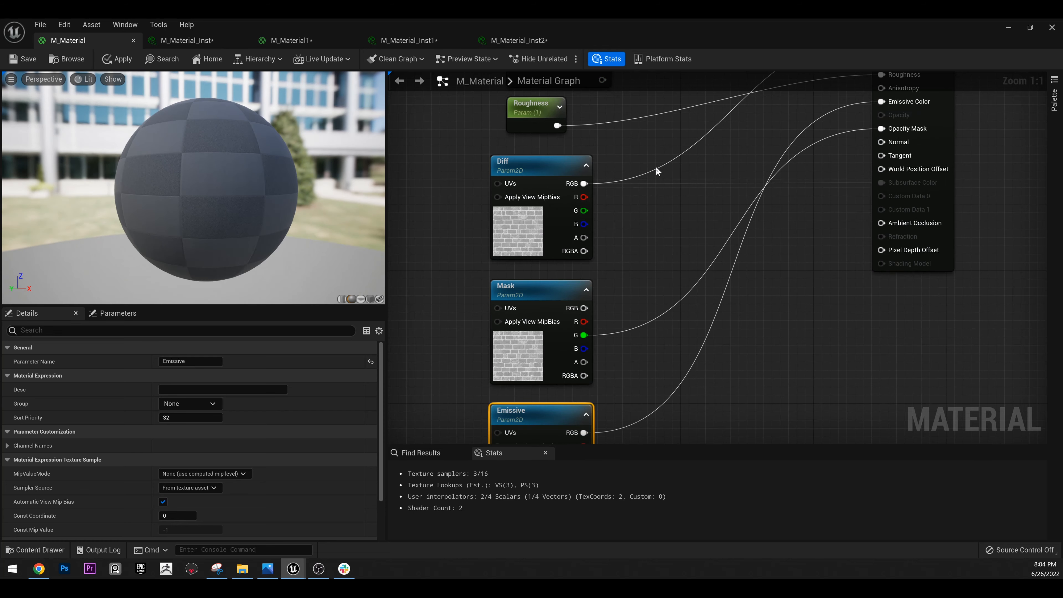
{"action": "right_click_drag", "start_coordinate": [666, 419], "coordinate": [672, 317]}
{"action": "left_click_drag", "start_coordinate": [191, 162], "coordinate": [146, 138]}
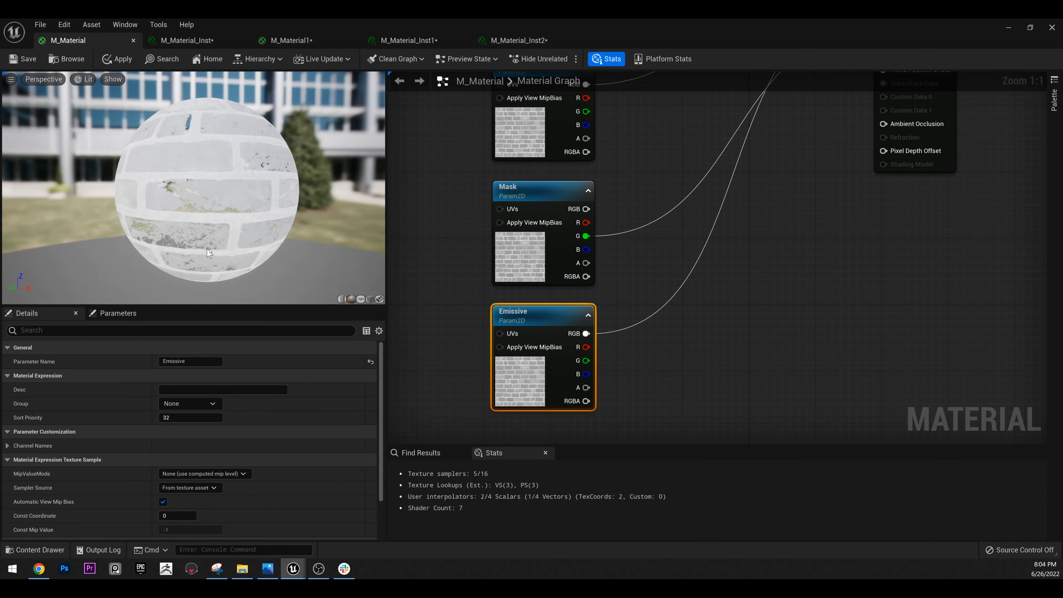
Compare the material preview in Unlit and Lit view modes, ending in Lit.
{"action": "left_click", "coordinate": [87, 78]}
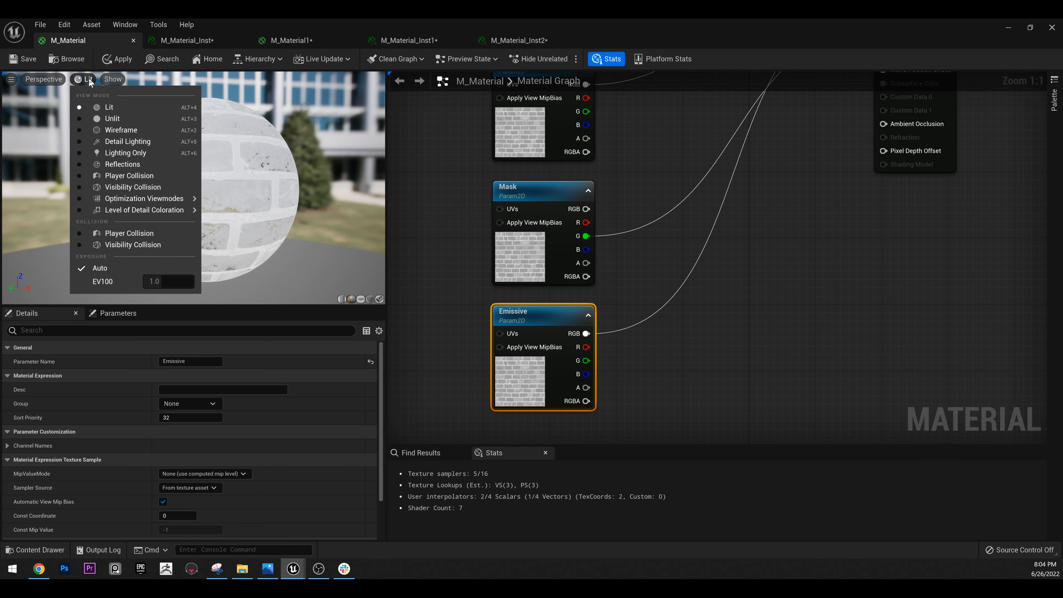
{"action": "left_click", "coordinate": [193, 108]}
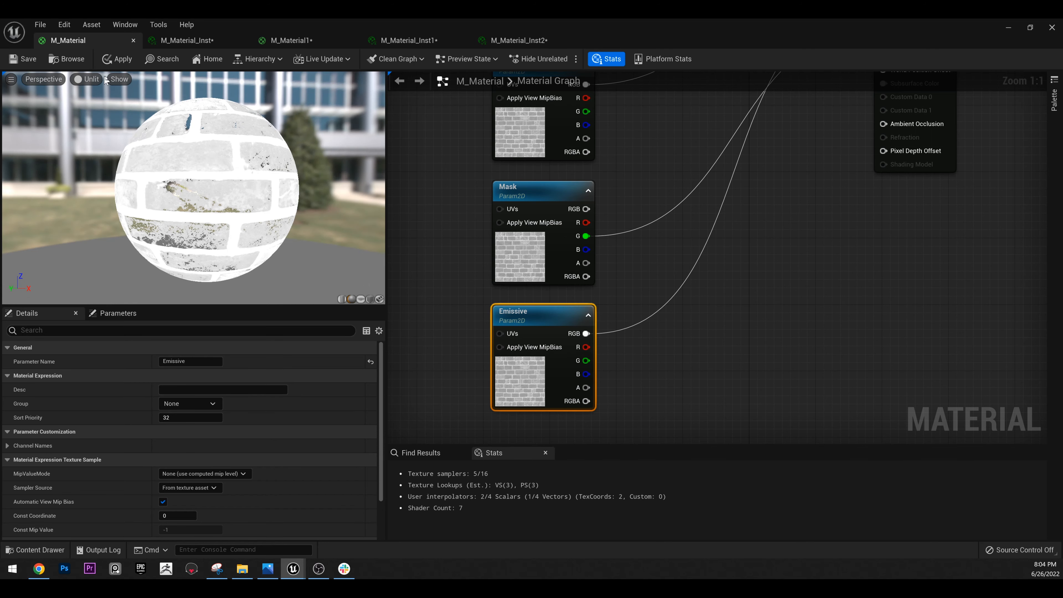
{"action": "left_click", "coordinate": [88, 79]}
{"action": "left_click", "coordinate": [98, 104]}
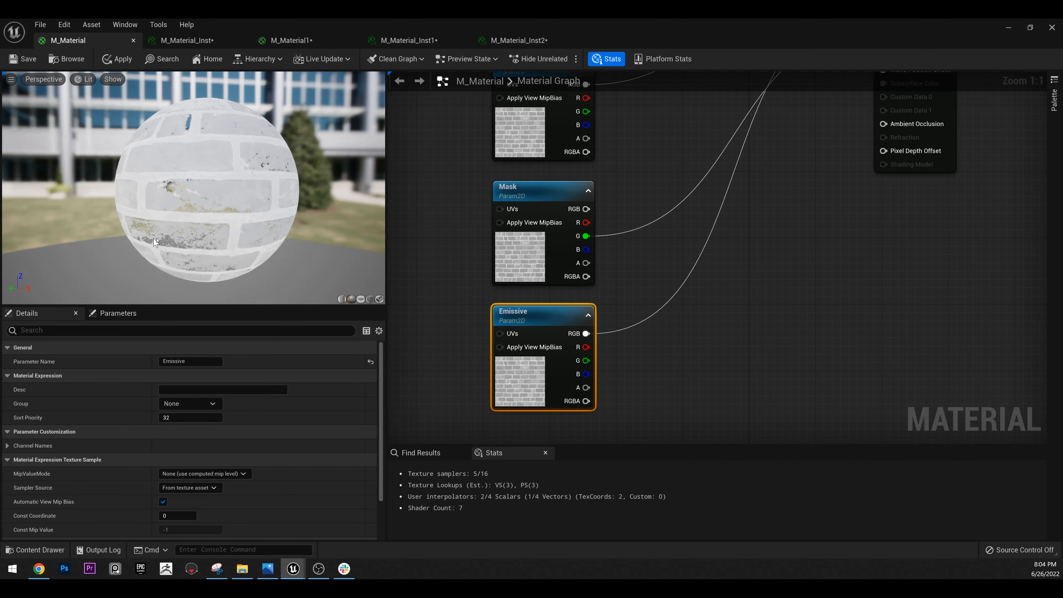
{"action": "right_click_drag", "start_coordinate": [729, 240], "coordinate": [692, 246]}
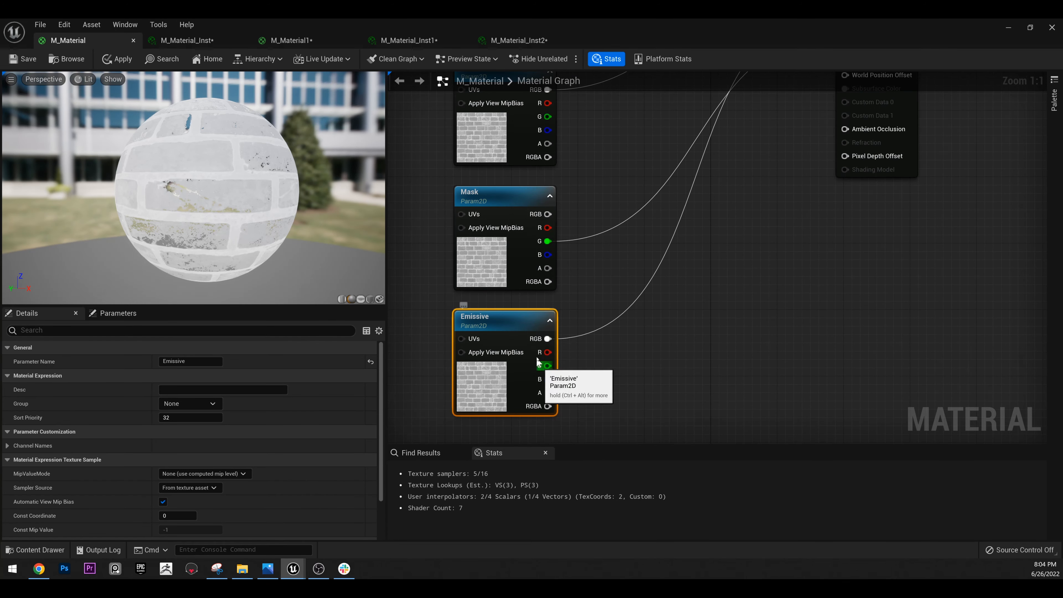
{"action": "left_click_drag", "start_coordinate": [703, 21], "coordinate": [674, 309]}
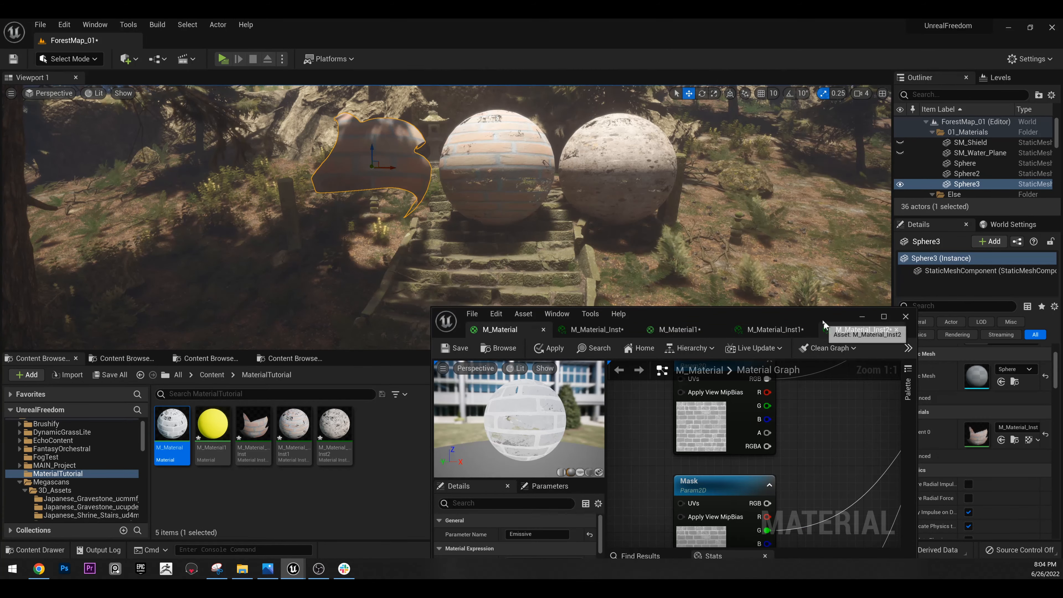
{"action": "left_click_drag", "start_coordinate": [817, 312], "coordinate": [494, 21]}
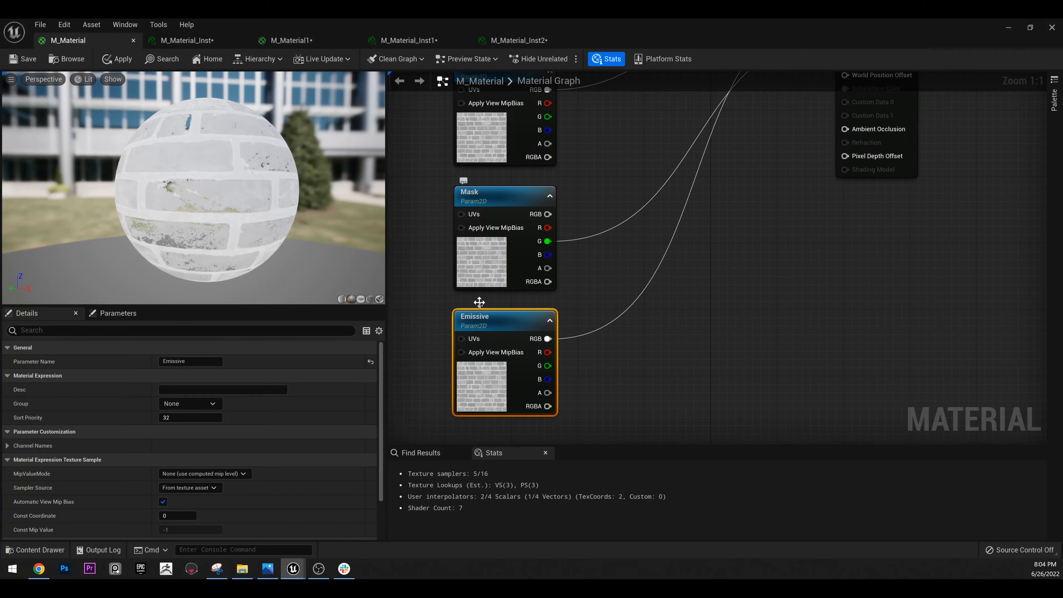
{"action": "scroll", "coordinate": [237, 446], "scroll_direction": "down", "scroll_amount": 3}
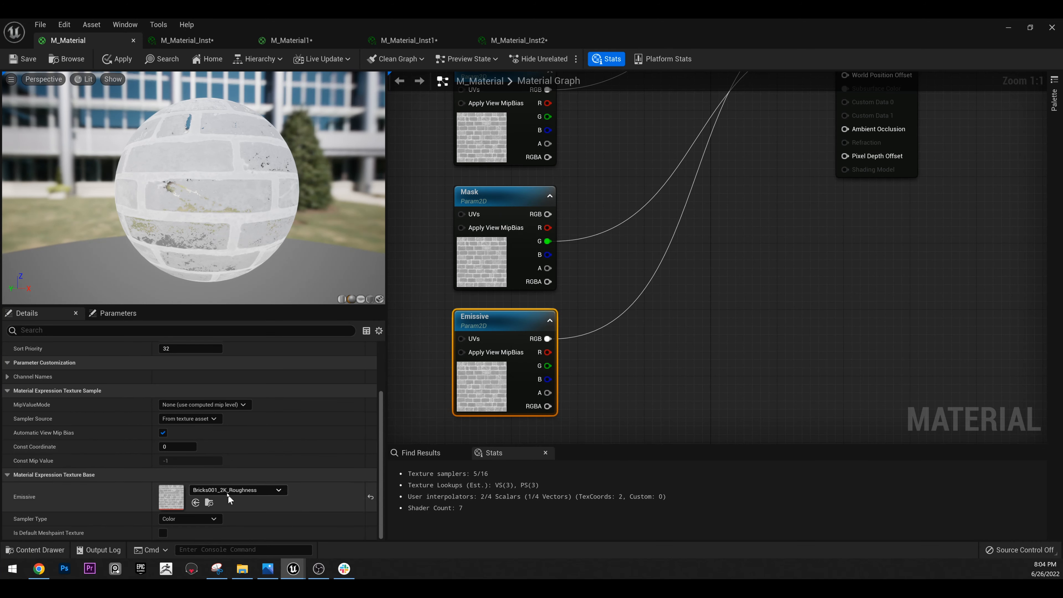
{"action": "left_click", "coordinate": [233, 487]}
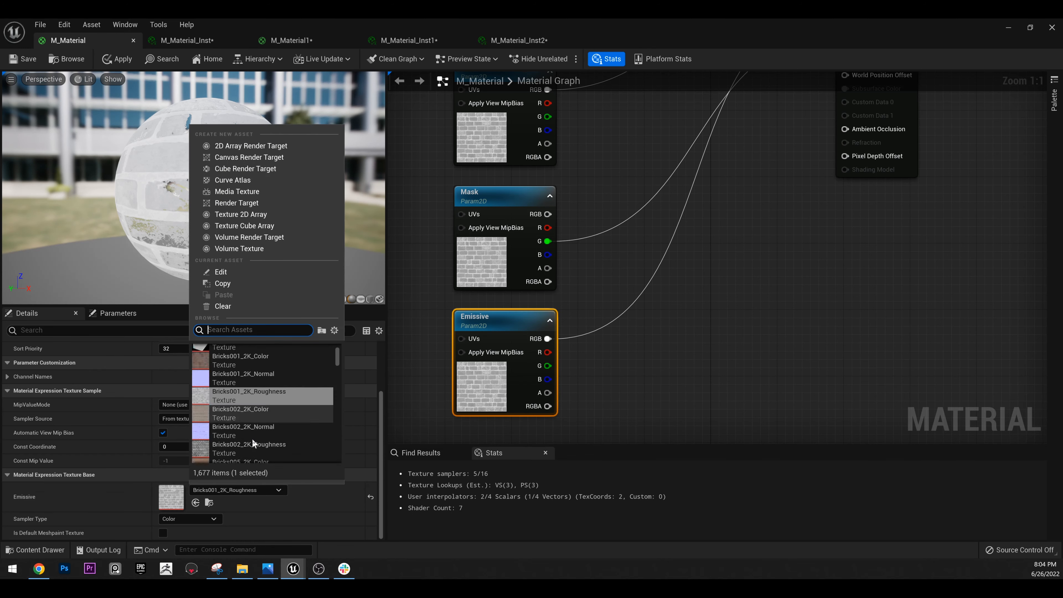
{"action": "scroll", "coordinate": [254, 413], "scroll_direction": "down", "scroll_amount": 10}
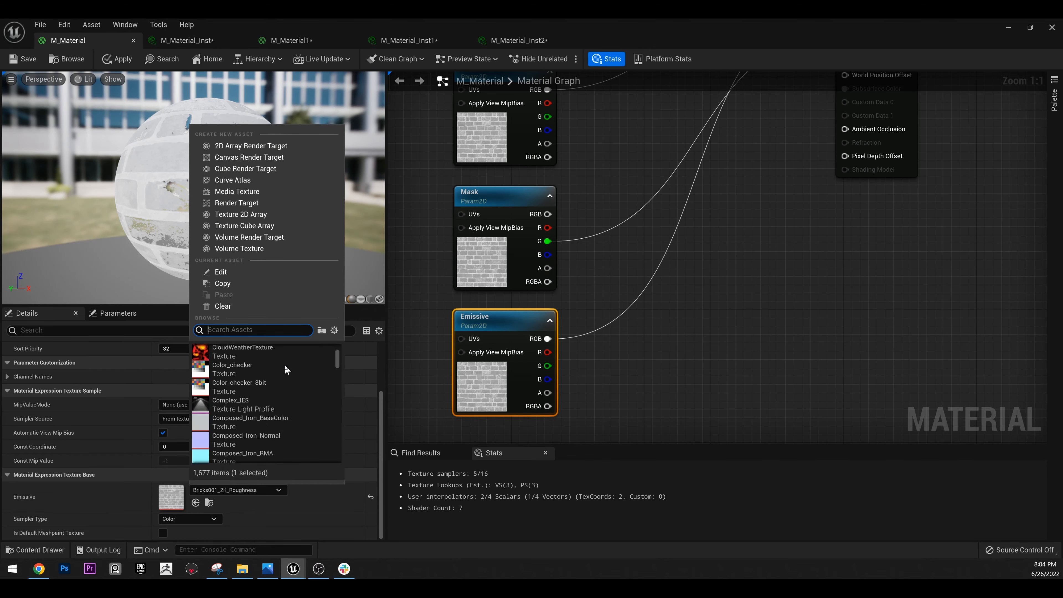
{"action": "scroll", "coordinate": [280, 365], "scroll_direction": "down", "scroll_amount": 15}
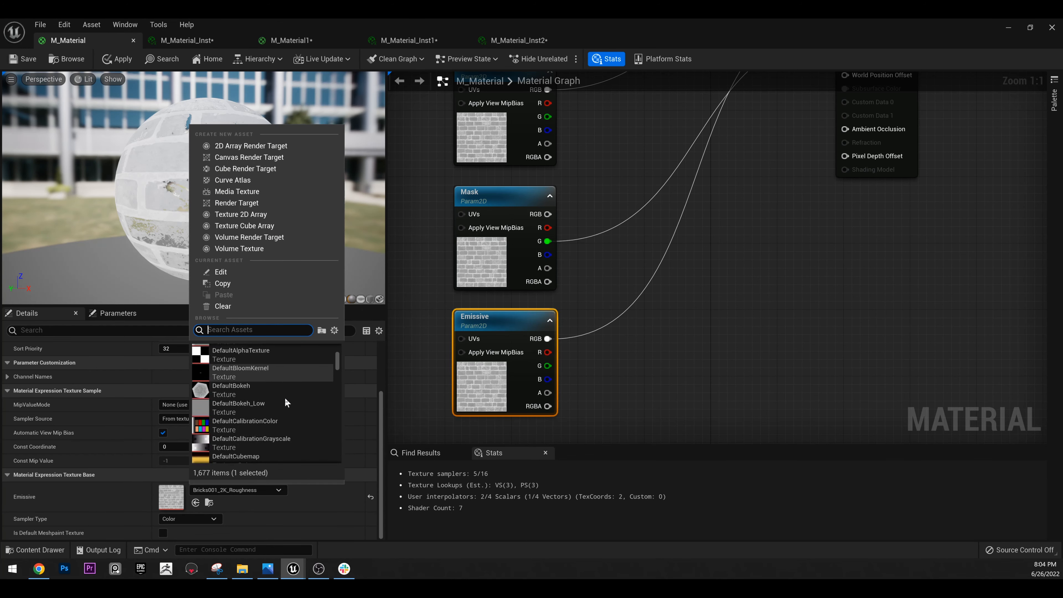
Save M_Material and show M_Material_Inst with the editor floating over the forest level.
{"action": "left_click", "coordinate": [699, 404]}
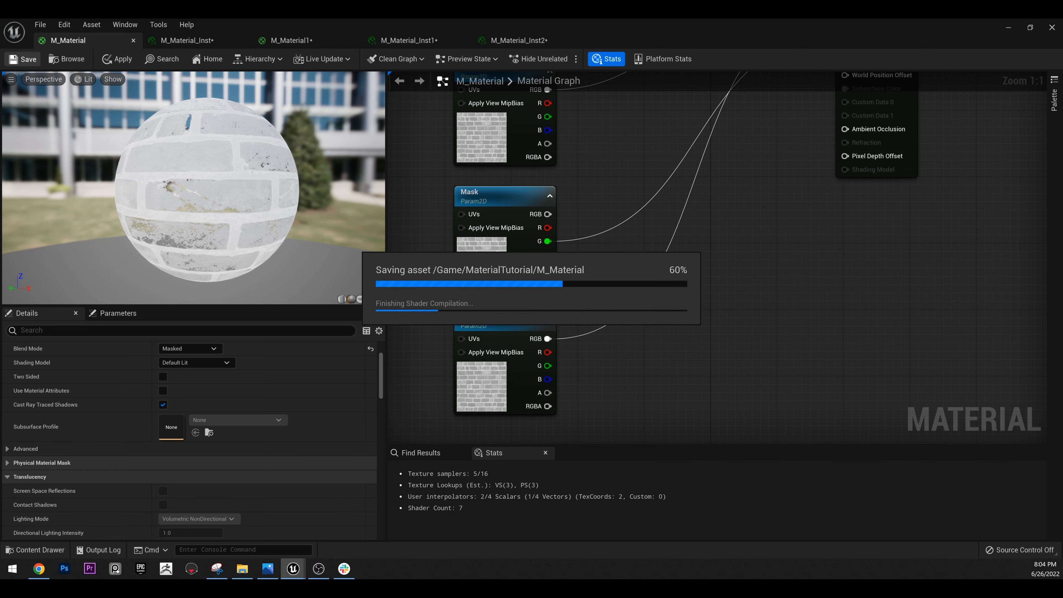
{"action": "left_click_drag", "start_coordinate": [439, 23], "coordinate": [633, 240]}
{"action": "left_click", "coordinate": [569, 261]}
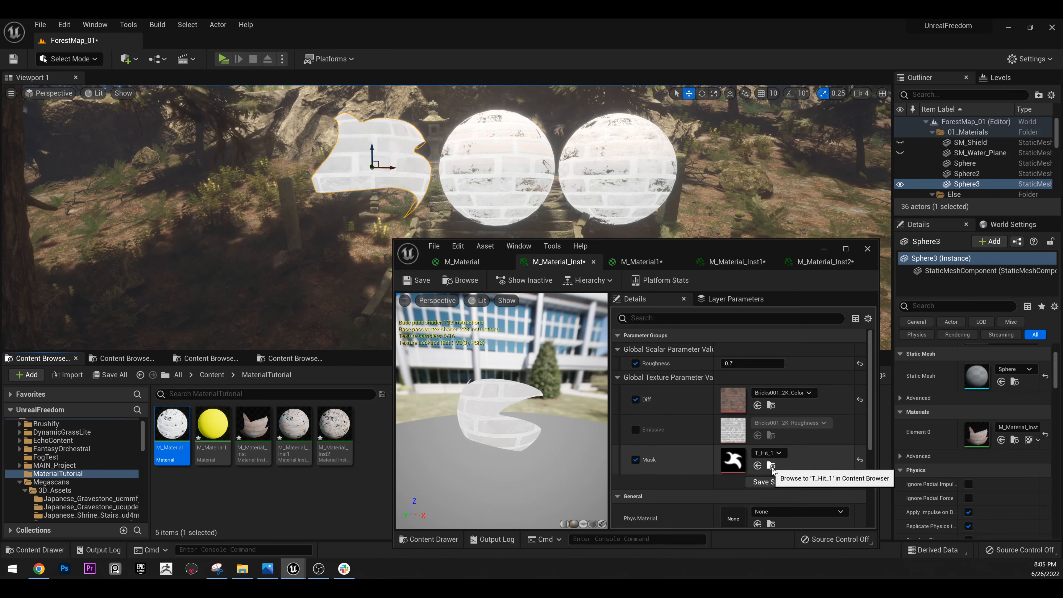
In the second content browser, locate the folder of the Mask texture T_Hit_1 and select T_Radial_1 there.
{"action": "left_click", "coordinate": [112, 359]}
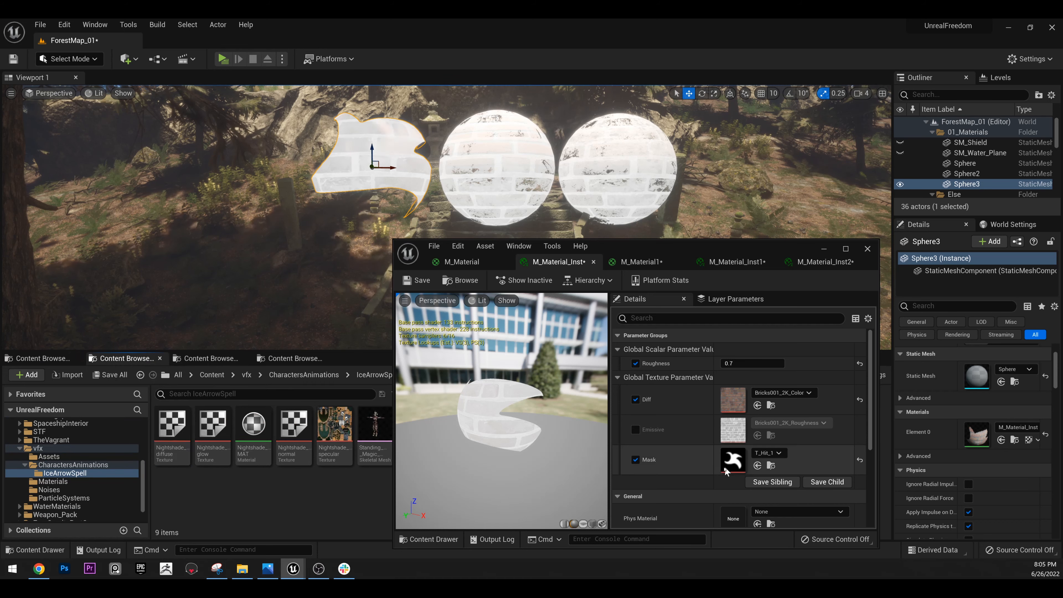
{"action": "left_click", "coordinate": [771, 466]}
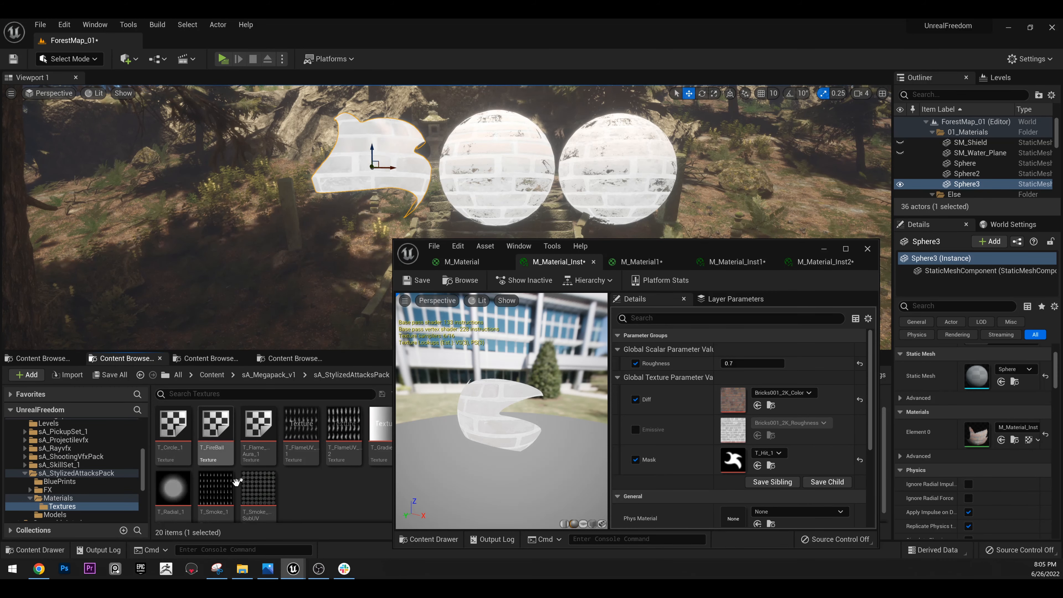
{"action": "left_click_drag", "start_coordinate": [741, 247], "coordinate": [648, 68]}
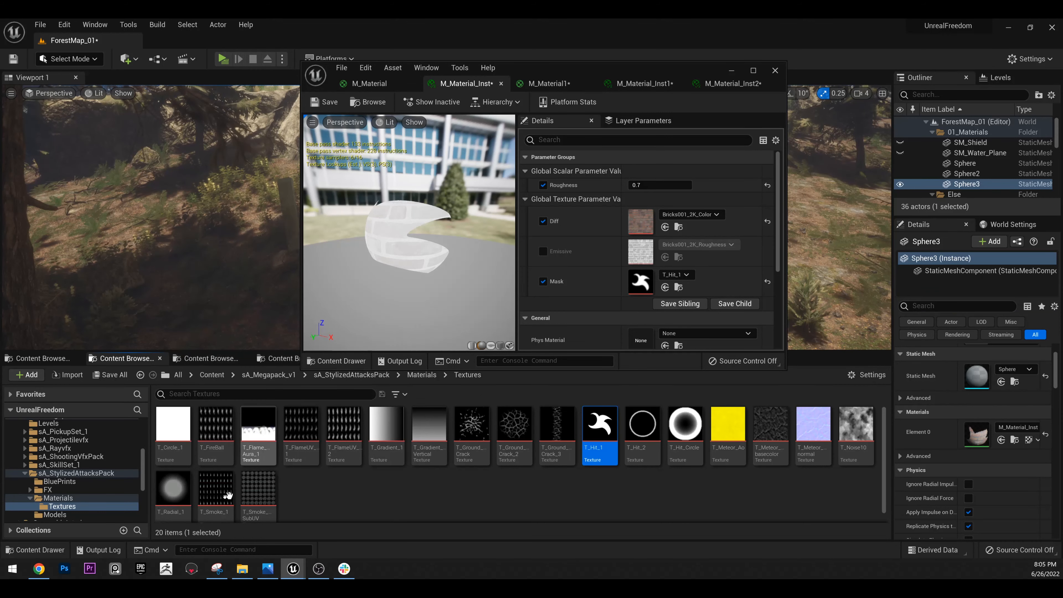
{"action": "left_click", "coordinate": [171, 490]}
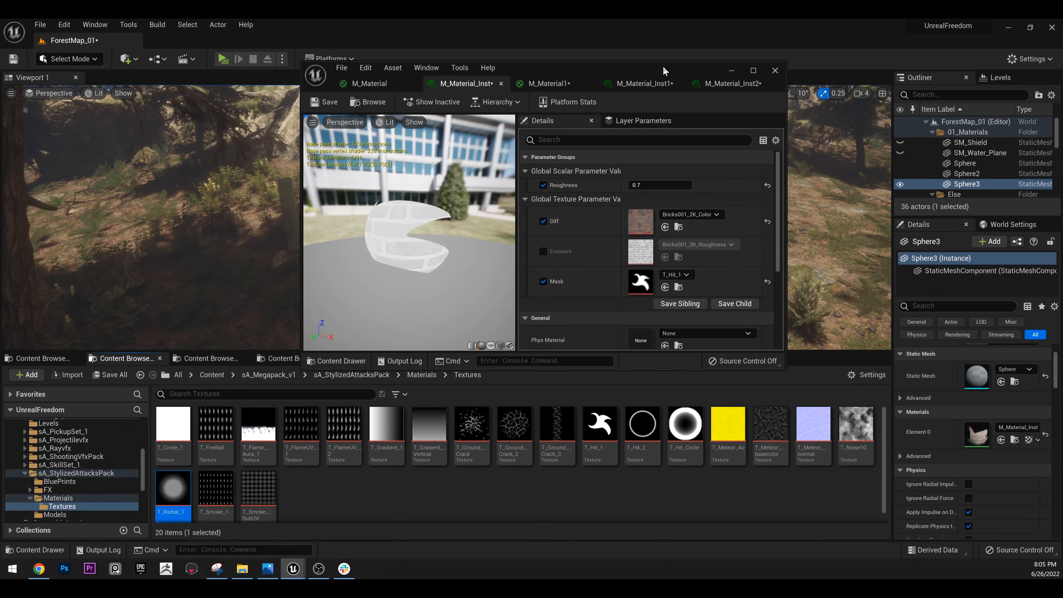
Enable the Emissive texture override in M_Material_Inst, assign the selected T_Radial_1 and view the glowing sphere up close in the level.
{"action": "left_click_drag", "start_coordinate": [663, 65], "coordinate": [877, 199]}
{"action": "left_click", "coordinate": [757, 385]}
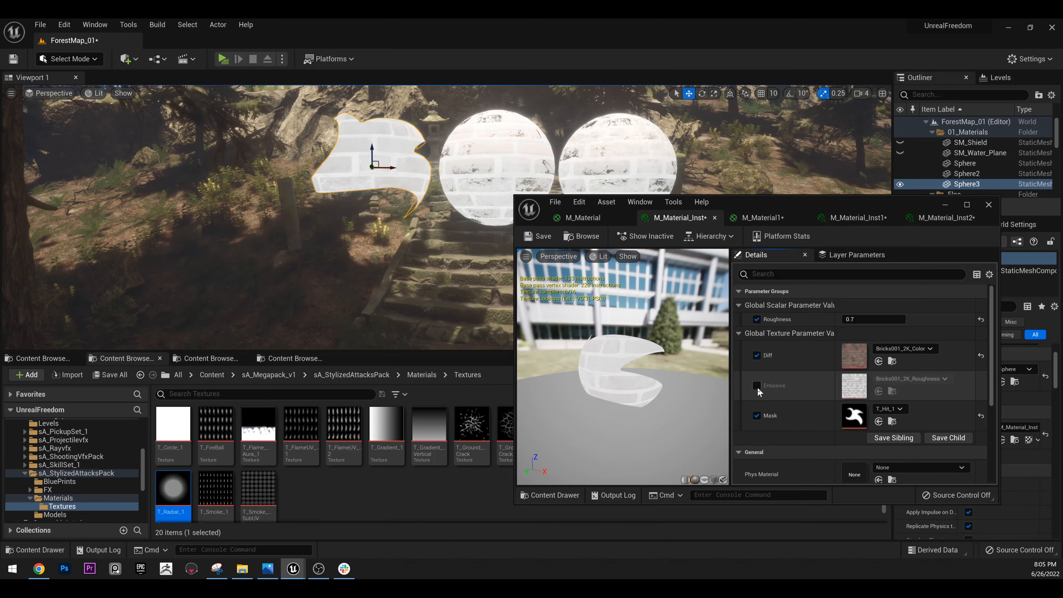
{"action": "left_click", "coordinate": [879, 391]}
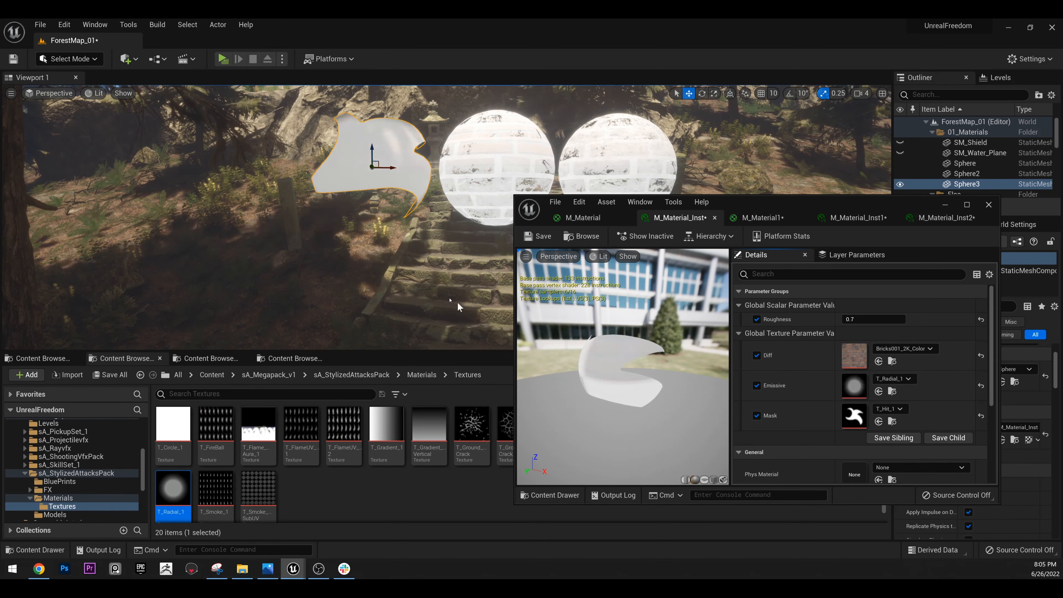
{"action": "right_click_drag", "start_coordinate": [439, 220], "coordinate": [406, 200]}
{"action": "key", "text": "w"}
{"action": "key", "text": "s"}
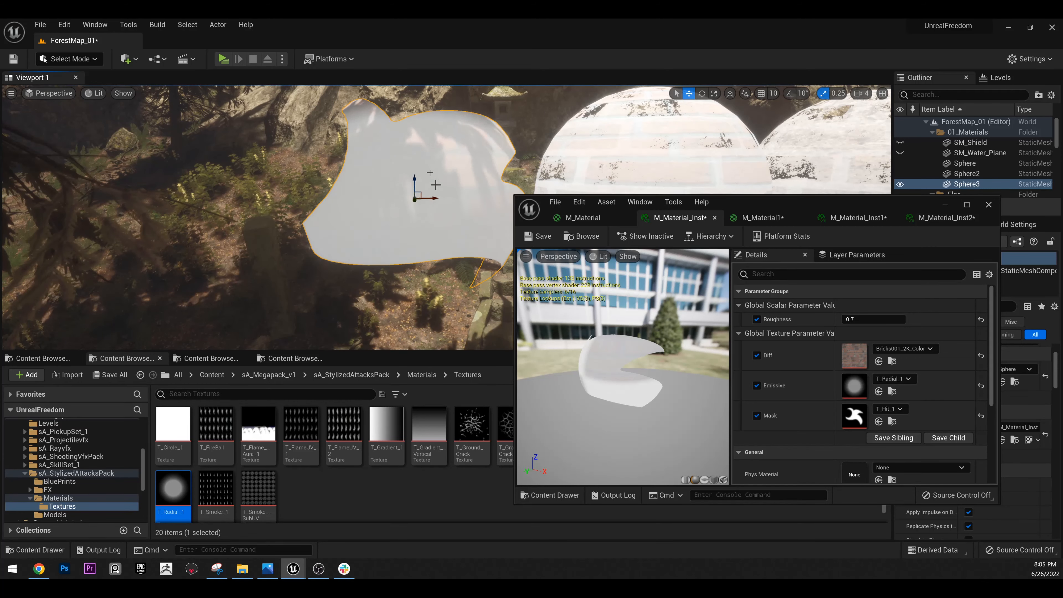
In M_Material, insert a Multiply node between the Emissive texture's RGB output and the material output, with the texture feeding input A.
{"action": "double_click", "coordinate": [801, 202]}
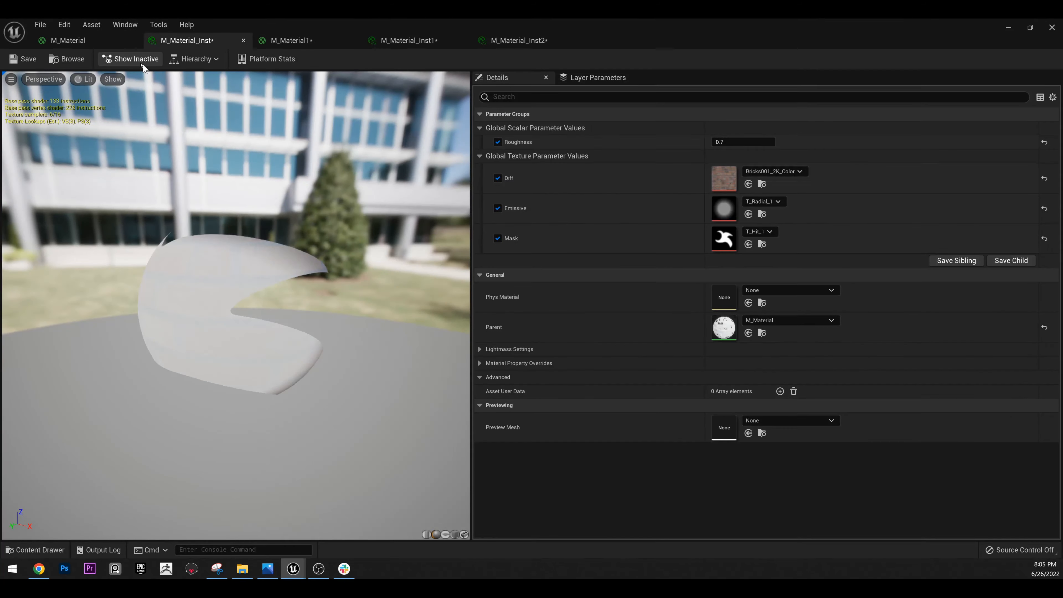
{"action": "left_click", "coordinate": [71, 43]}
{"action": "right_click_drag", "start_coordinate": [634, 261], "coordinate": [636, 277]}
{"action": "scroll", "coordinate": [650, 285], "scroll_direction": "down", "scroll_amount": 3}
{"action": "scroll", "coordinate": [629, 361], "scroll_direction": "up", "scroll_amount": 3}
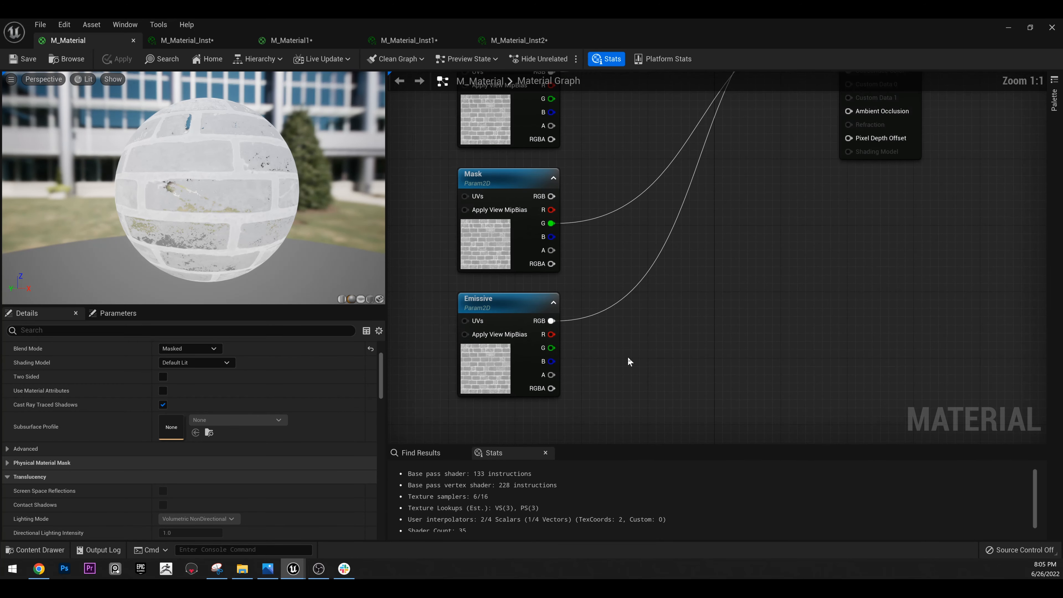
{"action": "key", "text": "m"}
{"action": "left_click", "coordinate": [658, 321]}
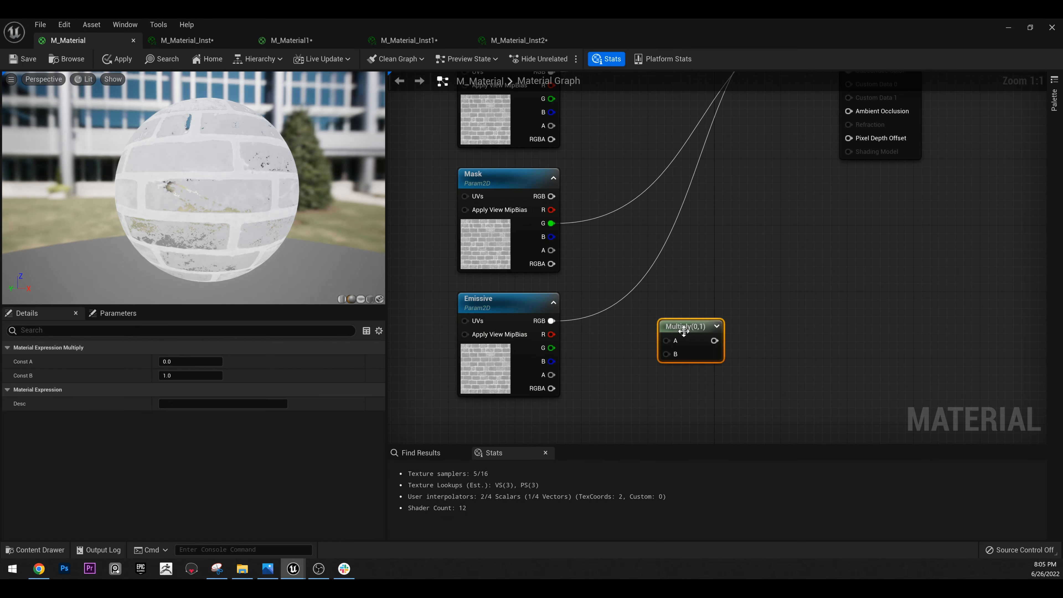
{"action": "left_click_drag", "start_coordinate": [679, 327], "coordinate": [656, 315]}
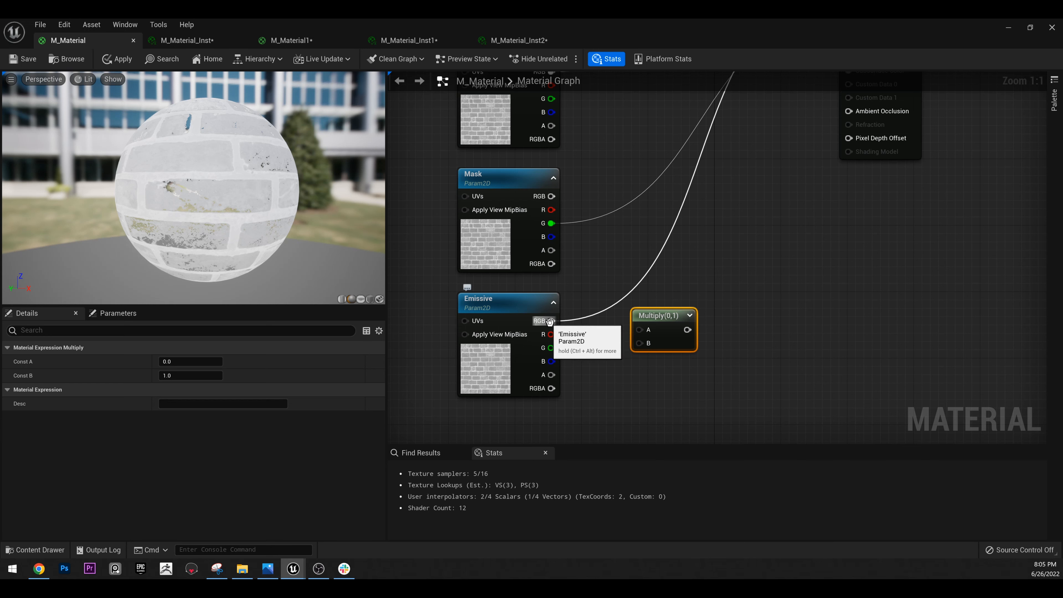
{"action": "left_click_drag", "start_coordinate": [549, 321], "coordinate": [656, 318], "text": "ctrl"}
{"action": "left_click_drag", "start_coordinate": [550, 321], "coordinate": [678, 312]}
{"action": "left_click", "coordinate": [599, 416]}
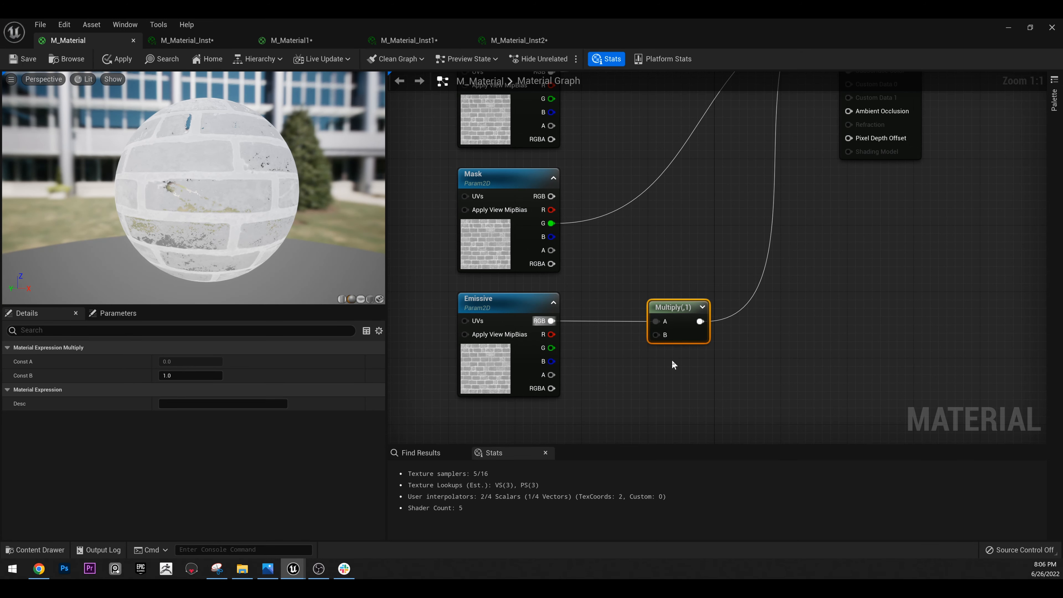
{"action": "right_click", "coordinate": [590, 410]}
{"action": "left_click", "coordinate": [585, 409]}
{"action": "left_click", "coordinate": [584, 409]}
{"action": "right_click", "coordinate": [594, 409]}
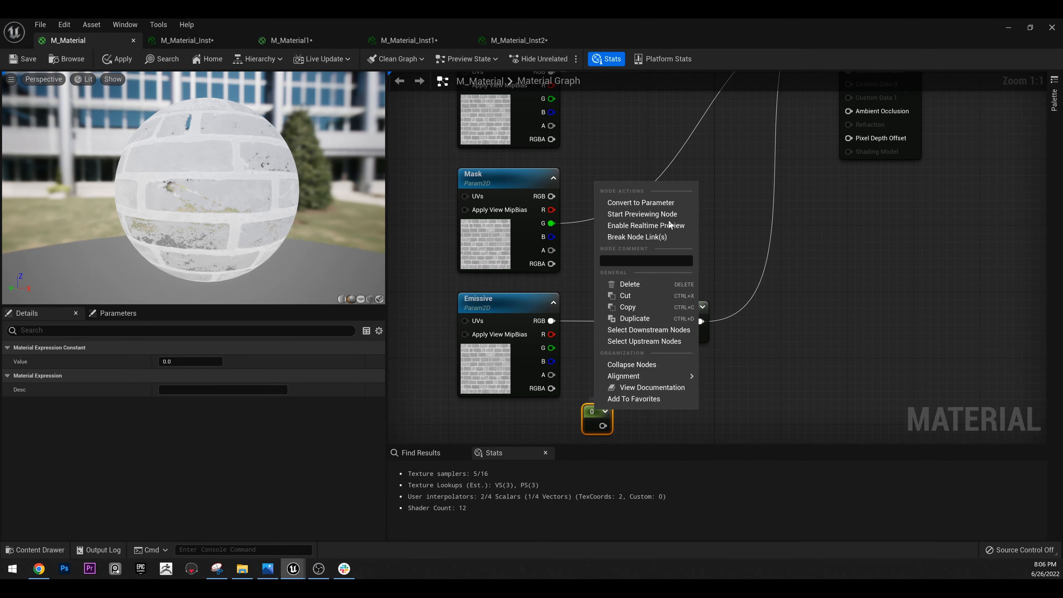
{"action": "left_click", "coordinate": [666, 204]}
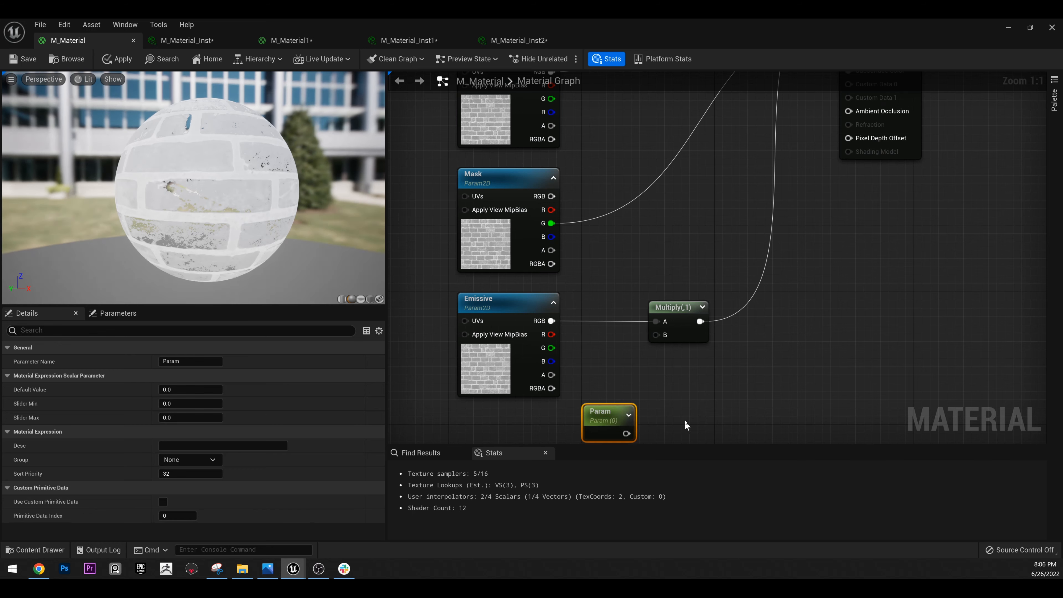
{"action": "key", "text": "Delete"}
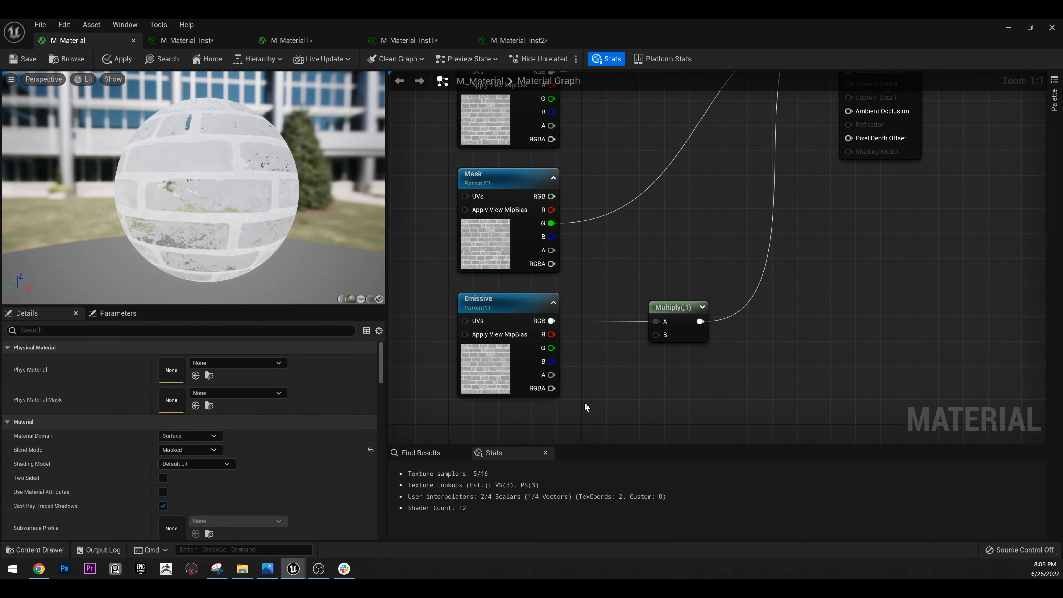
Add a scalar parameter named Emissive Mult below the Multiply node and connect it to input B.
{"action": "key", "text": "s"}
{"action": "left_click", "coordinate": [601, 394]}
{"action": "type", "text": "ssssssss"}
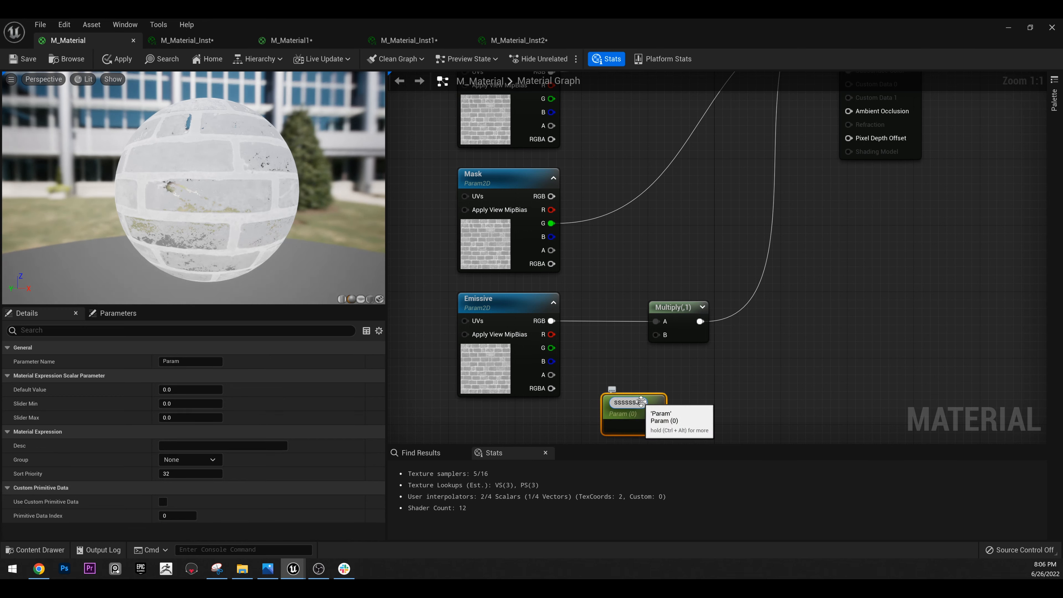
{"action": "left_click_drag", "start_coordinate": [644, 402], "coordinate": [592, 407]}
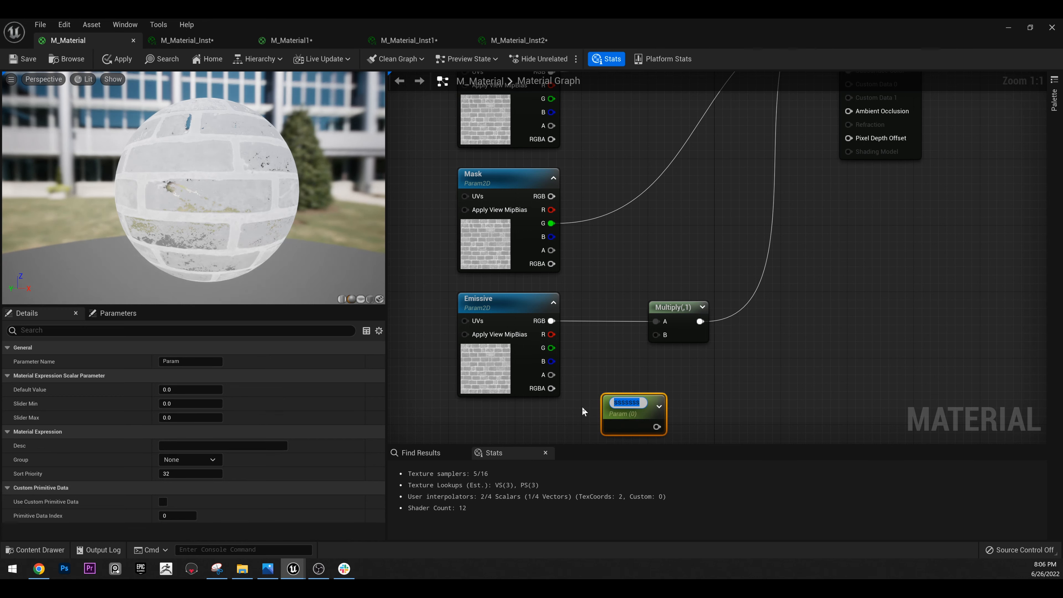
{"action": "type", "text": "Emissive M"}
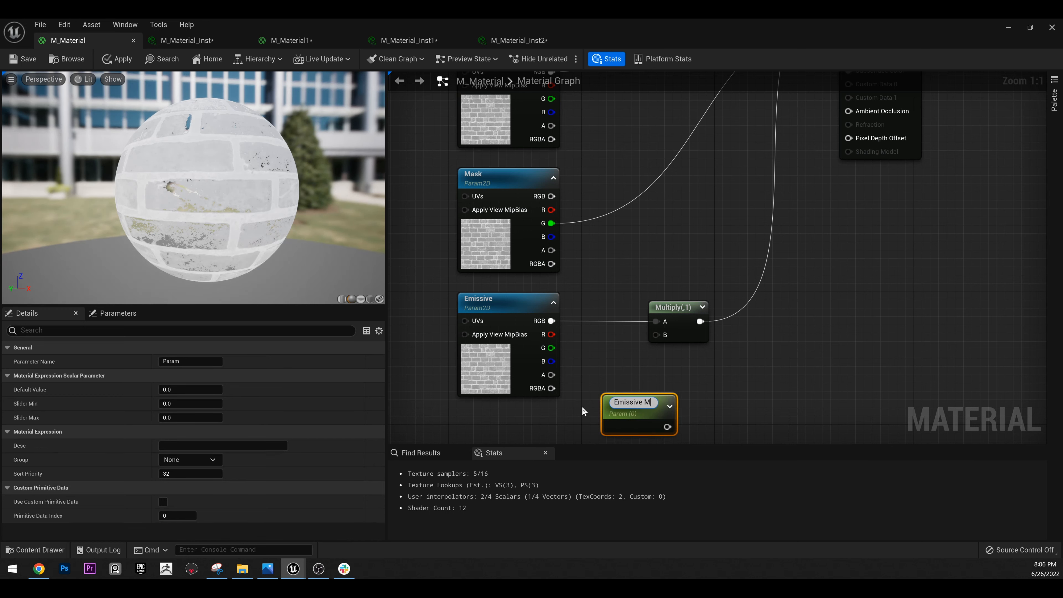
{"action": "type", "text": "ult"}
{"action": "key", "text": "Return"}
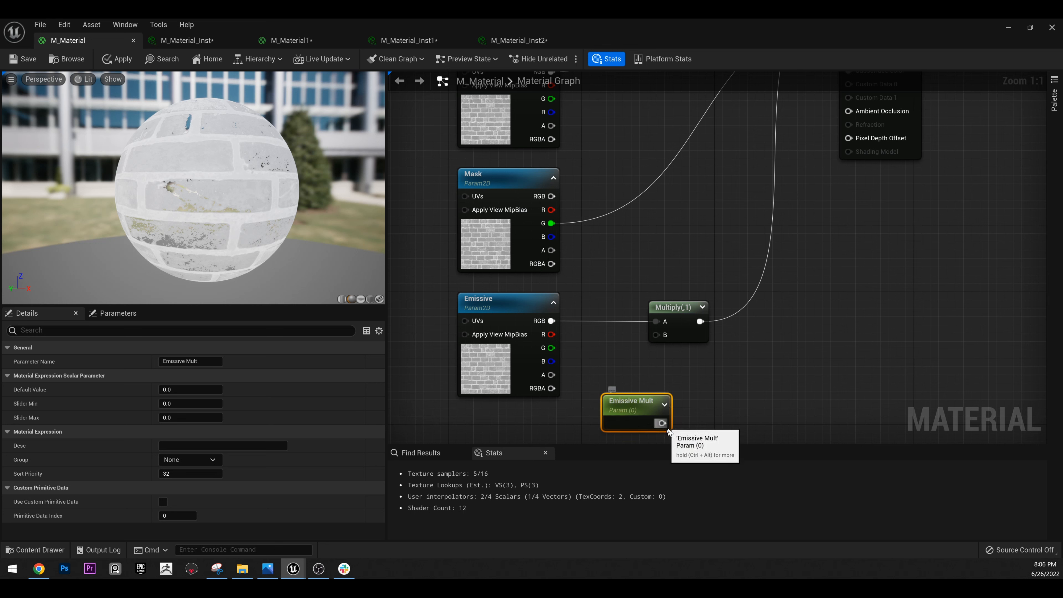
{"action": "left_click_drag", "start_coordinate": [668, 432], "coordinate": [656, 335]}
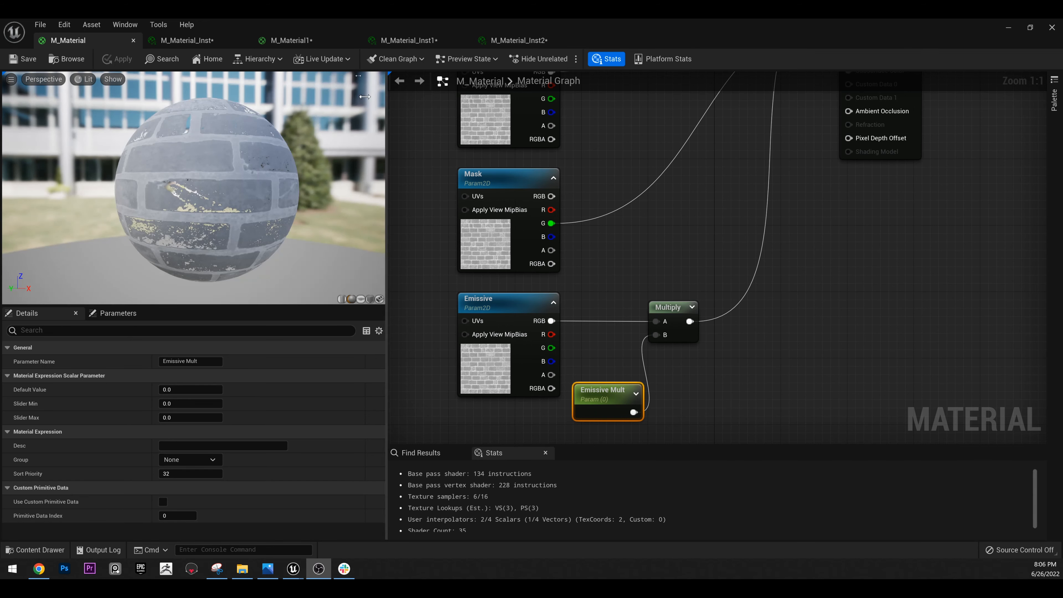
Show M_Material_Inst with the editor floating over the level, enable its Emissive Mult override and set it to 1.0.
{"action": "left_click_drag", "start_coordinate": [333, 22], "coordinate": [734, 174]}
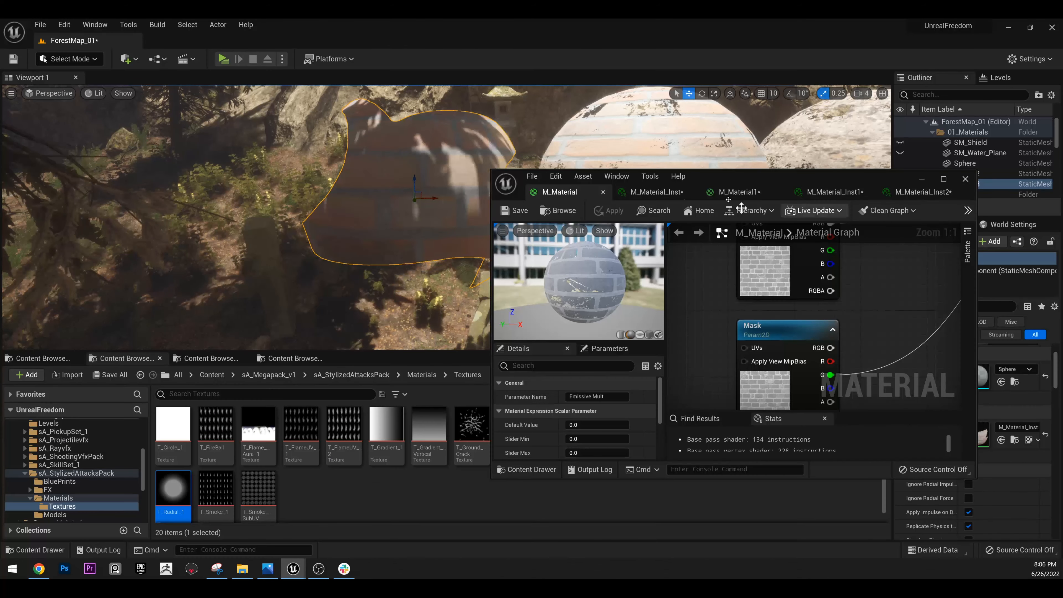
{"action": "left_click", "coordinate": [665, 193]}
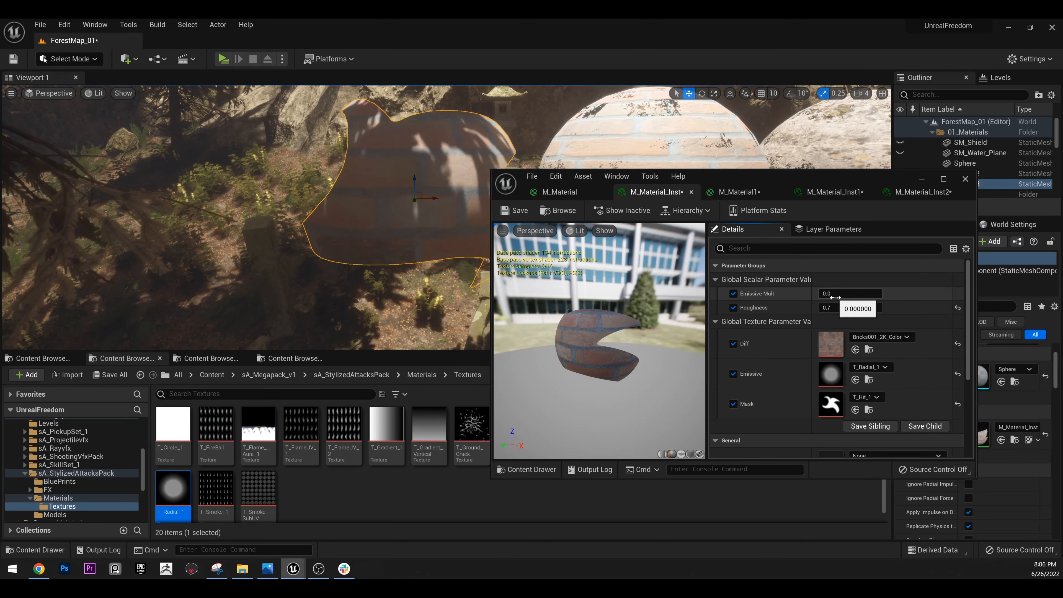
{"action": "key", "text": "Return"}
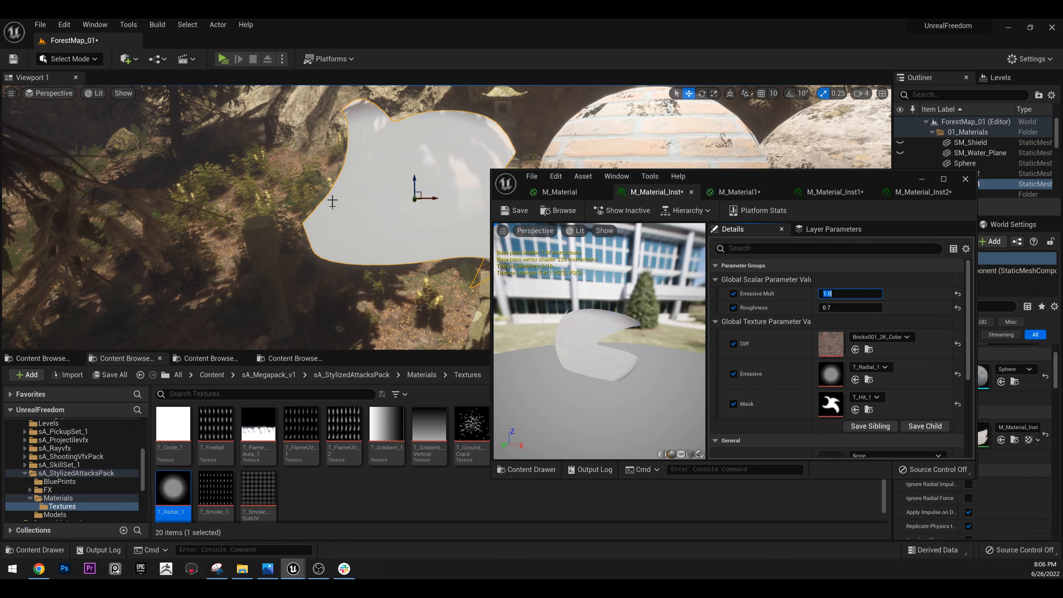
Set Emissive Mult to 100 in M_Material_Inst and view the glowing sphere from farther back in the level's game view.
{"action": "left_click", "coordinate": [857, 295]}
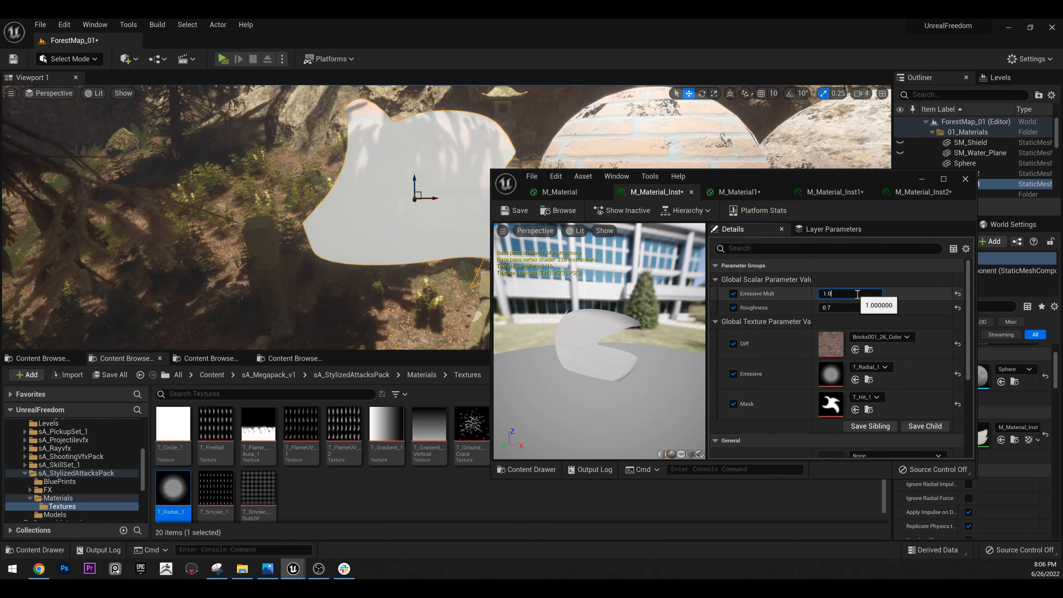
{"action": "type", "text": "1"}
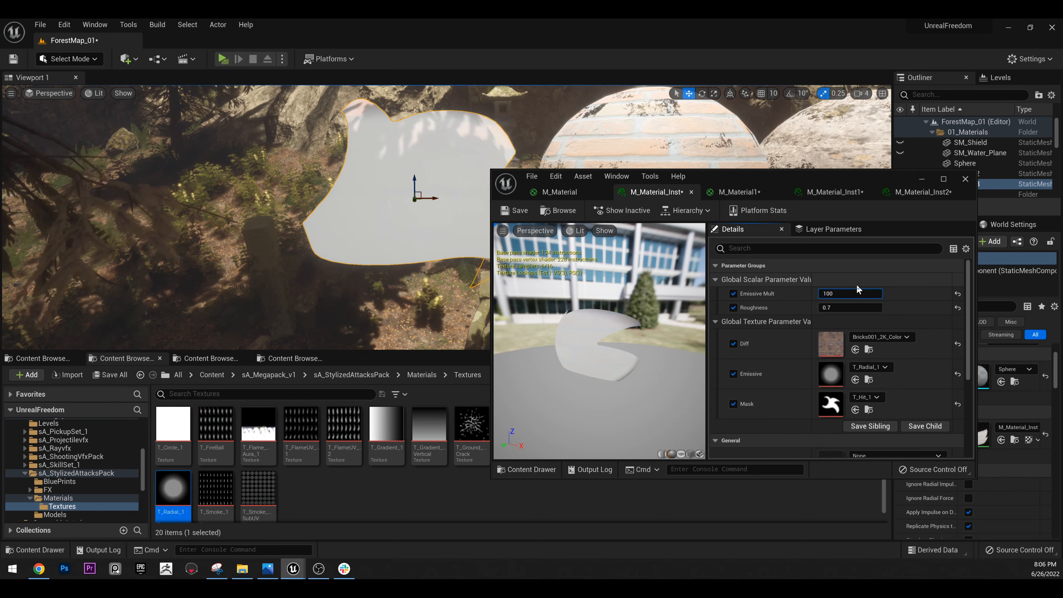
{"action": "key", "text": "Return"}
{"action": "right_click_drag", "start_coordinate": [343, 232], "coordinate": [322, 152]}
{"action": "key", "text": "s"}
{"action": "key", "text": "s"}
{"action": "key", "text": "g"}
{"action": "key", "text": "w"}
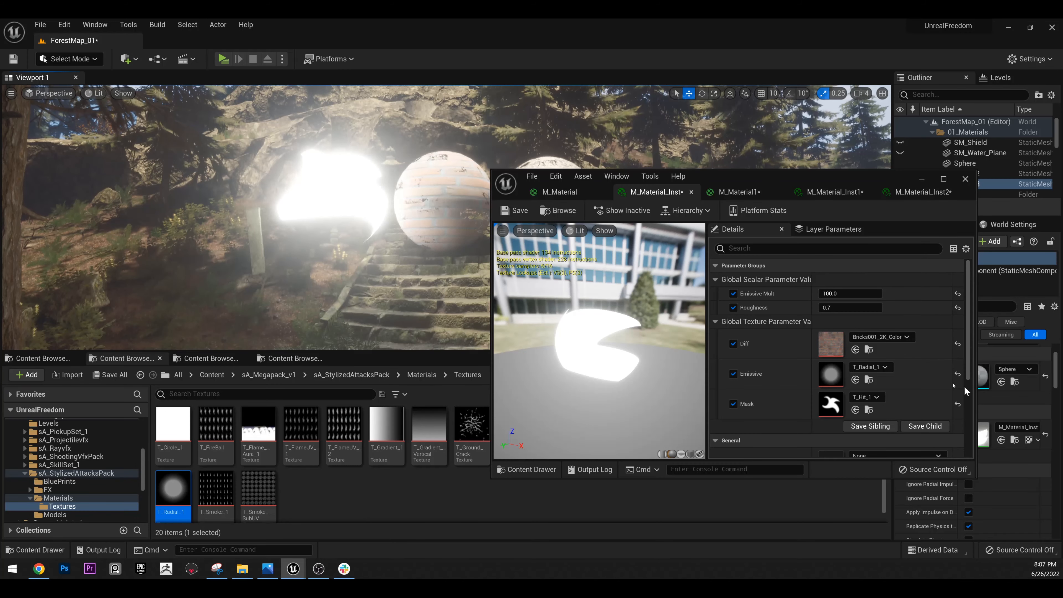
Set Emissive Mult to 200 in M_Material_Inst.
{"action": "left_click", "coordinate": [824, 294]}
{"action": "type", "text": "200"}
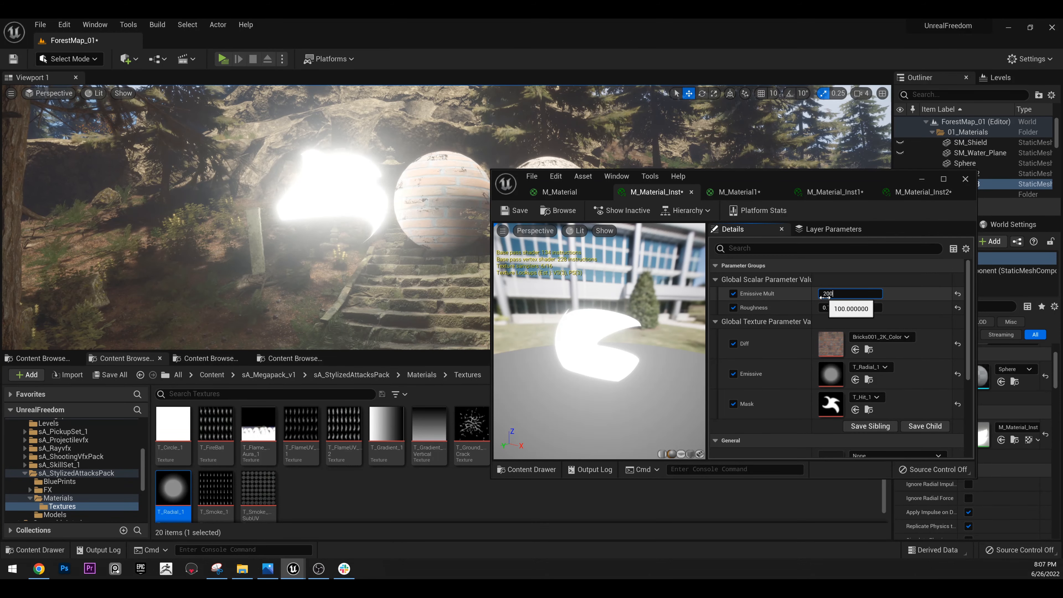
{"action": "key", "text": "Return"}
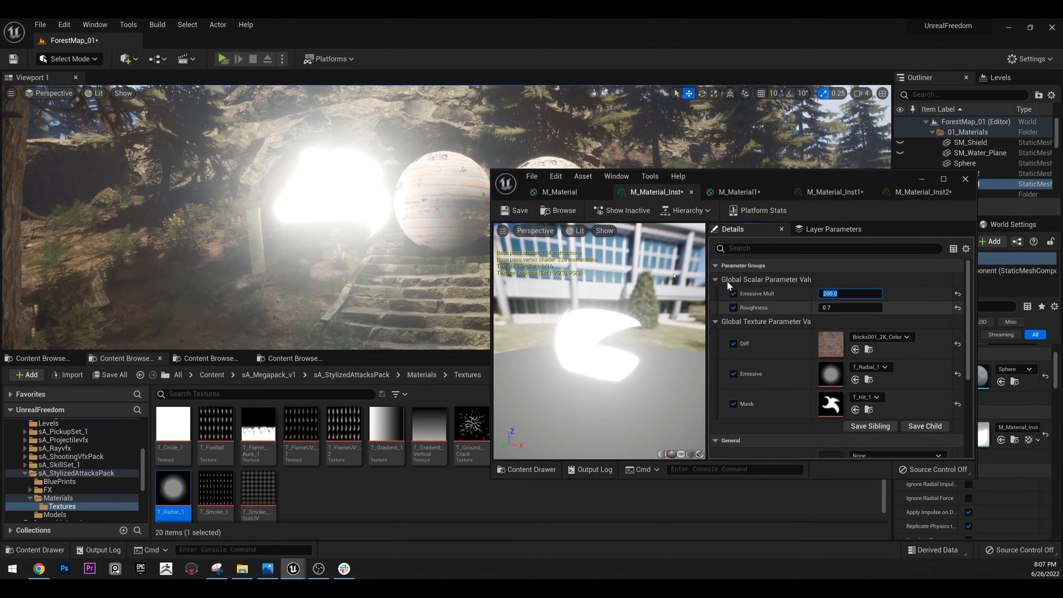
Back in M_Material with the editor maximized, insert an Add node after the emissive Multiply, with Multiply's output feeding input A.
{"action": "left_click_drag", "start_coordinate": [785, 181], "coordinate": [622, 21]}
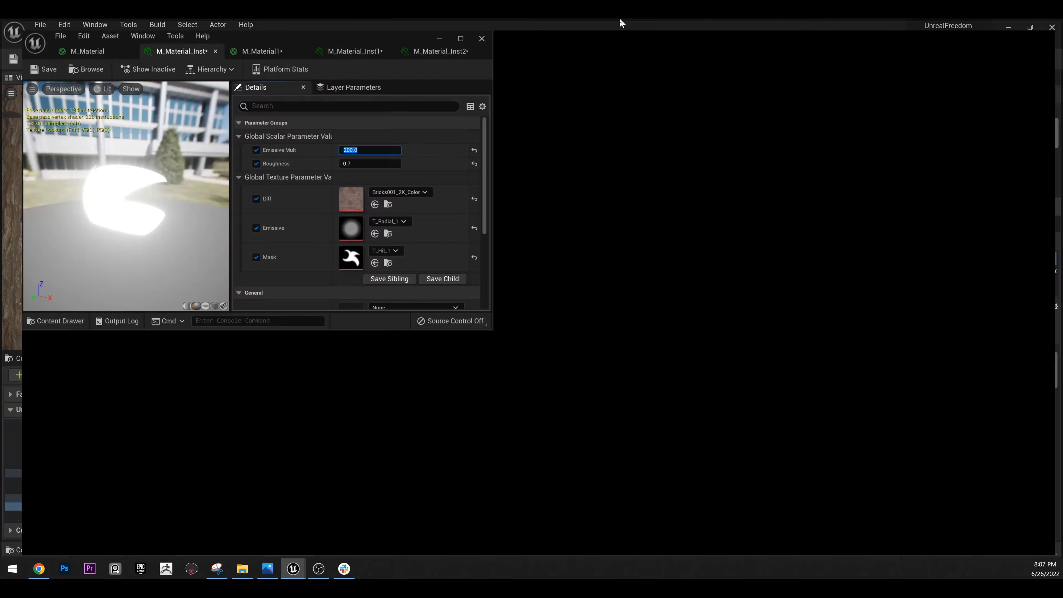
{"action": "left_click", "coordinate": [67, 40]}
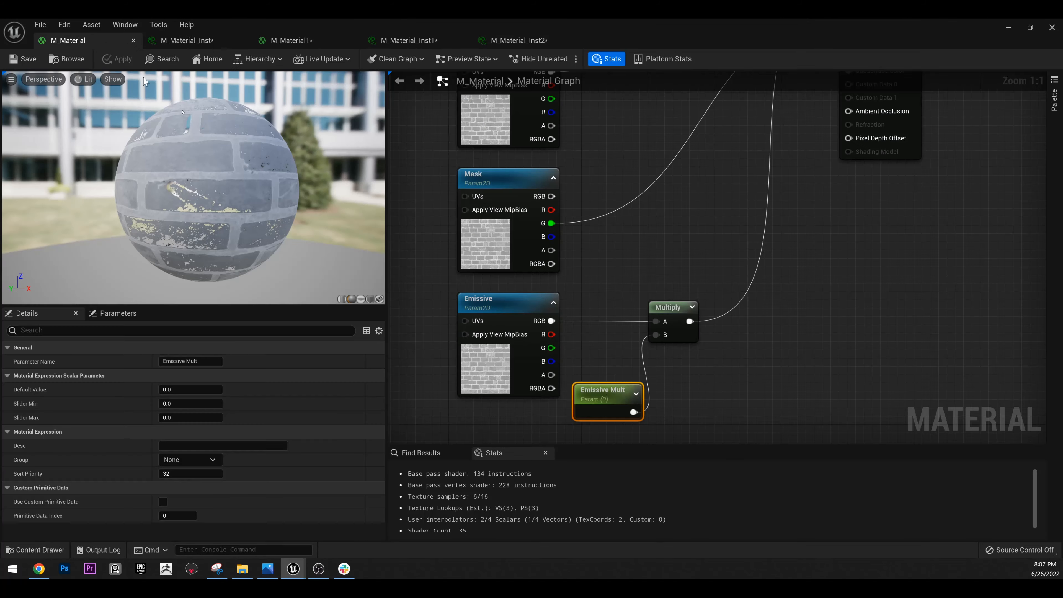
{"action": "left_click", "coordinate": [738, 376]}
{"action": "right_click_drag", "start_coordinate": [751, 306], "coordinate": [728, 278]}
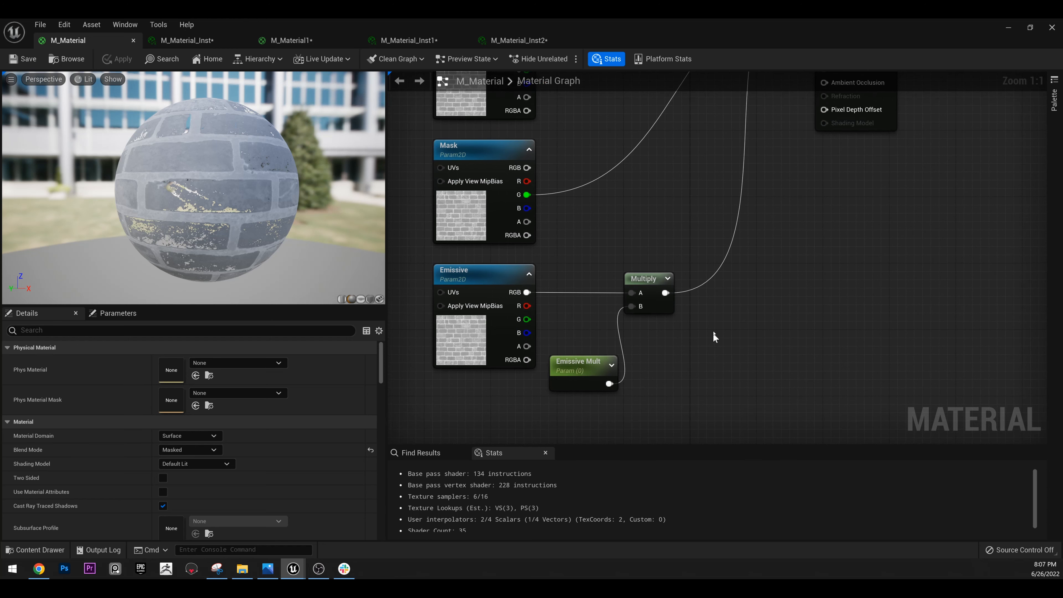
{"action": "left_click", "coordinate": [700, 295]}
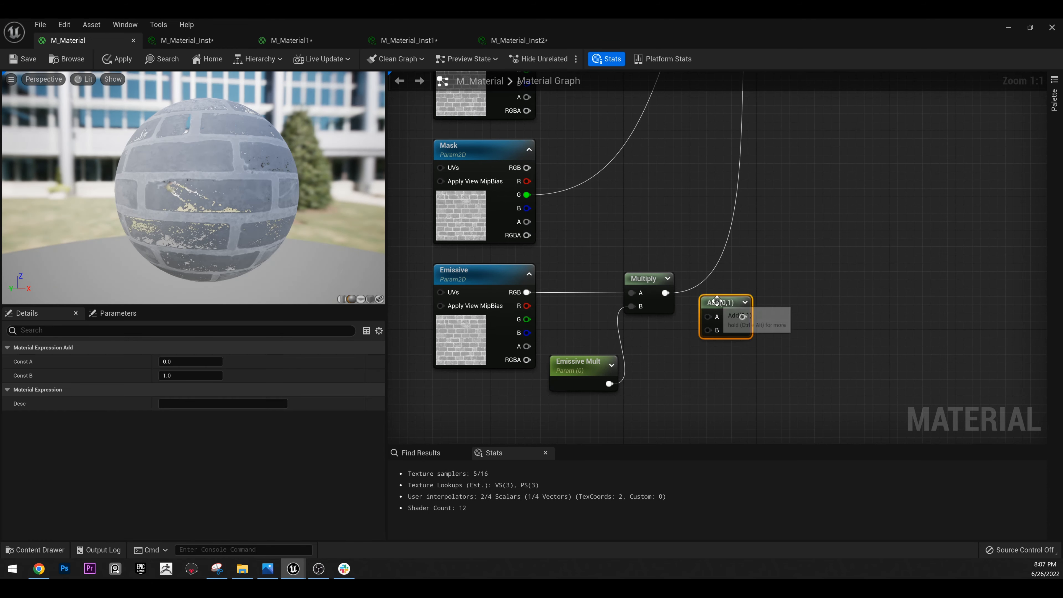
{"action": "left_click_drag", "start_coordinate": [711, 302], "coordinate": [741, 292]}
{"action": "left_click_drag", "start_coordinate": [664, 292], "coordinate": [707, 293]}
{"action": "left_click", "coordinate": [697, 364]}
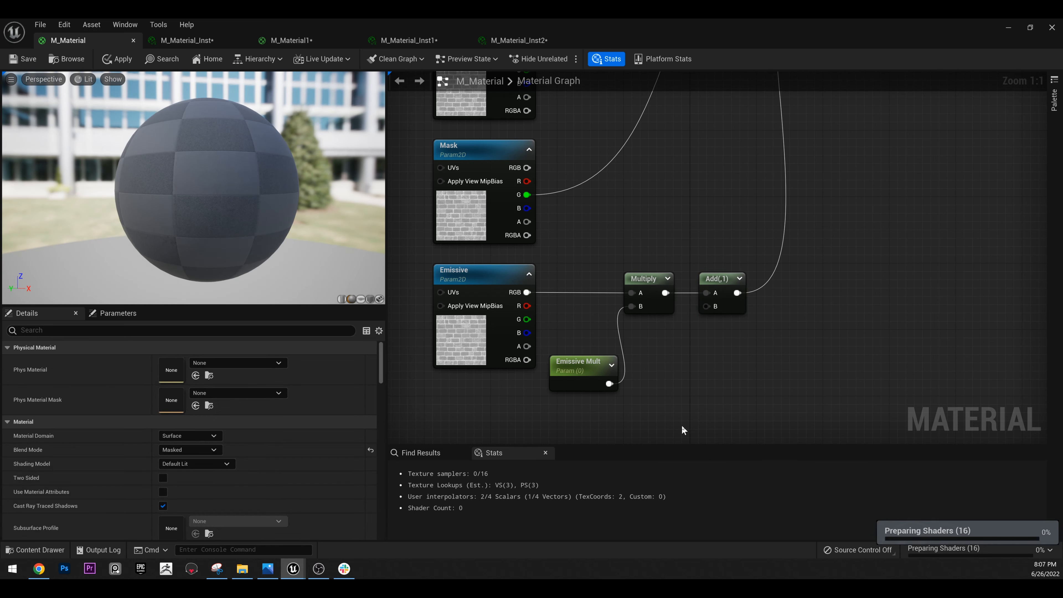
Connect a new Constant3Vector to the Add node's B input and convert it to a parameter named Emissive Color.
{"action": "left_click", "coordinate": [654, 404]}
{"action": "left_click_drag", "start_coordinate": [693, 409], "coordinate": [706, 308]}
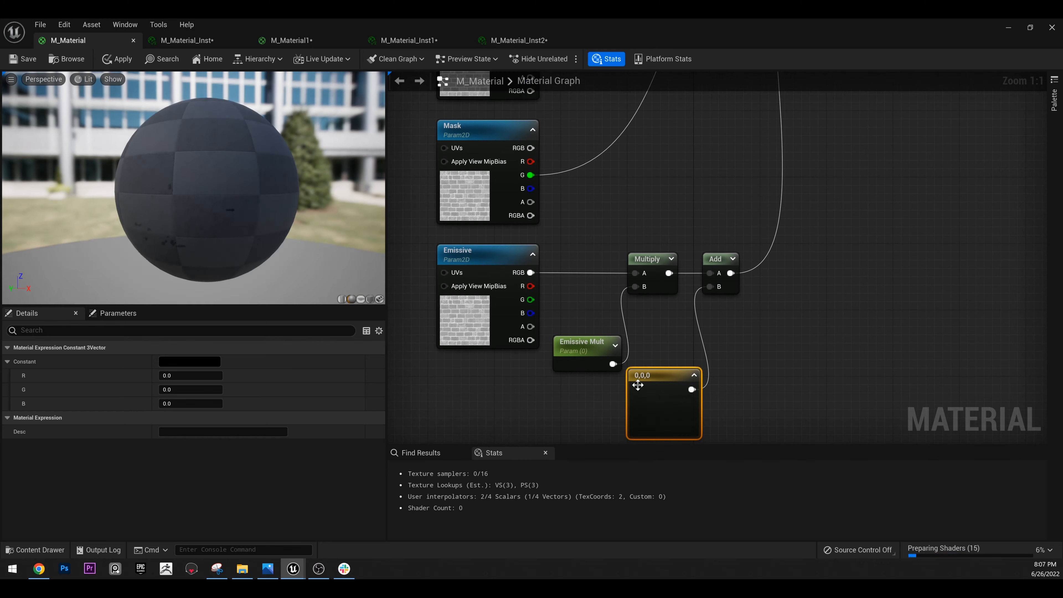
{"action": "right_click", "coordinate": [654, 377]}
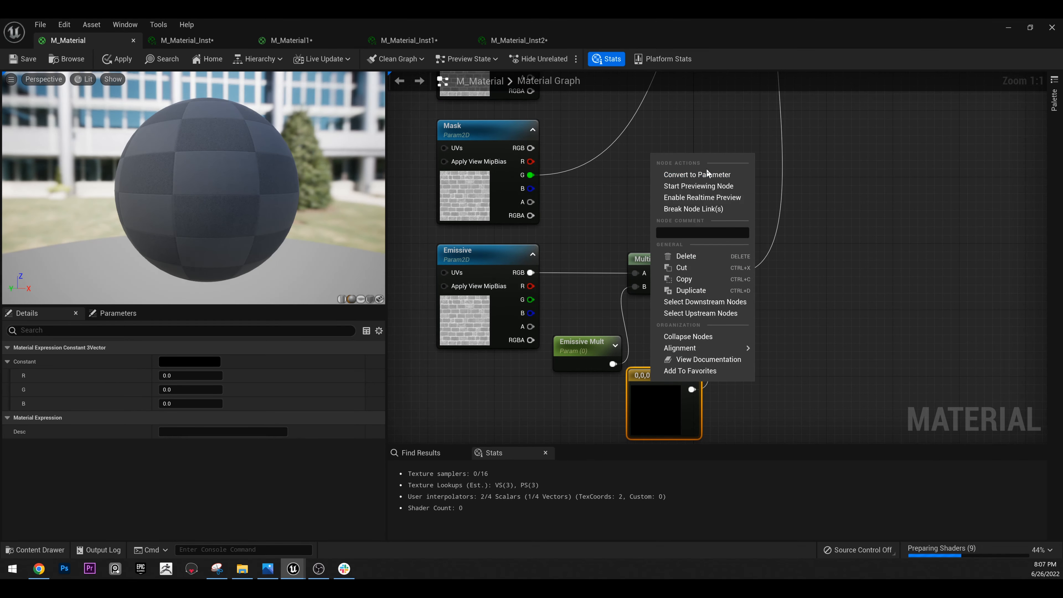
{"action": "left_click", "coordinate": [703, 177]}
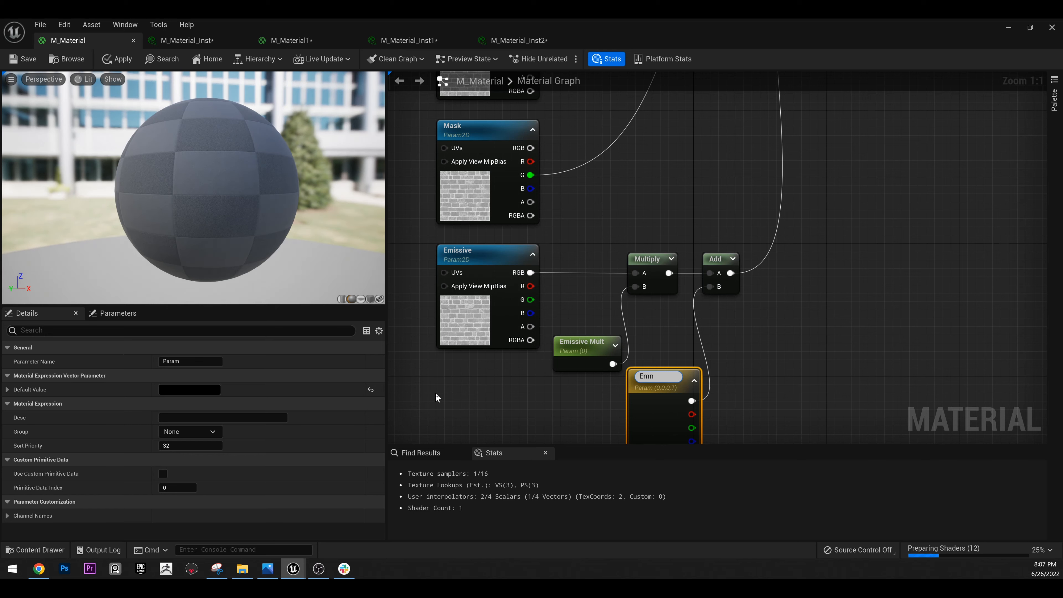
{"action": "type", "text": "EEM"}
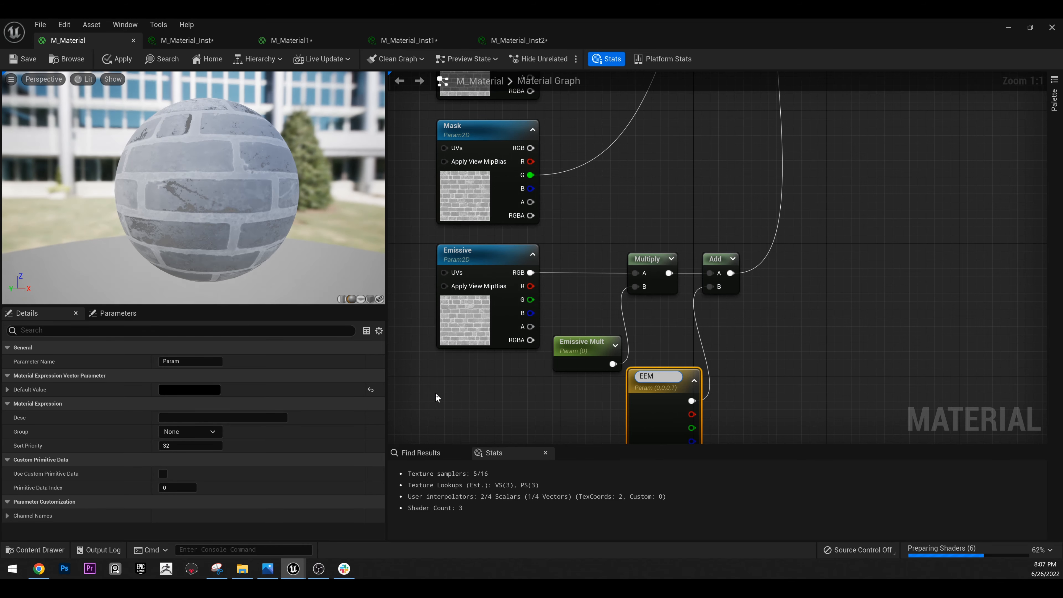
{"action": "key", "text": "BackSpace"}
{"action": "key", "text": "BackSpace"}
{"action": "type", "text": "mi"}
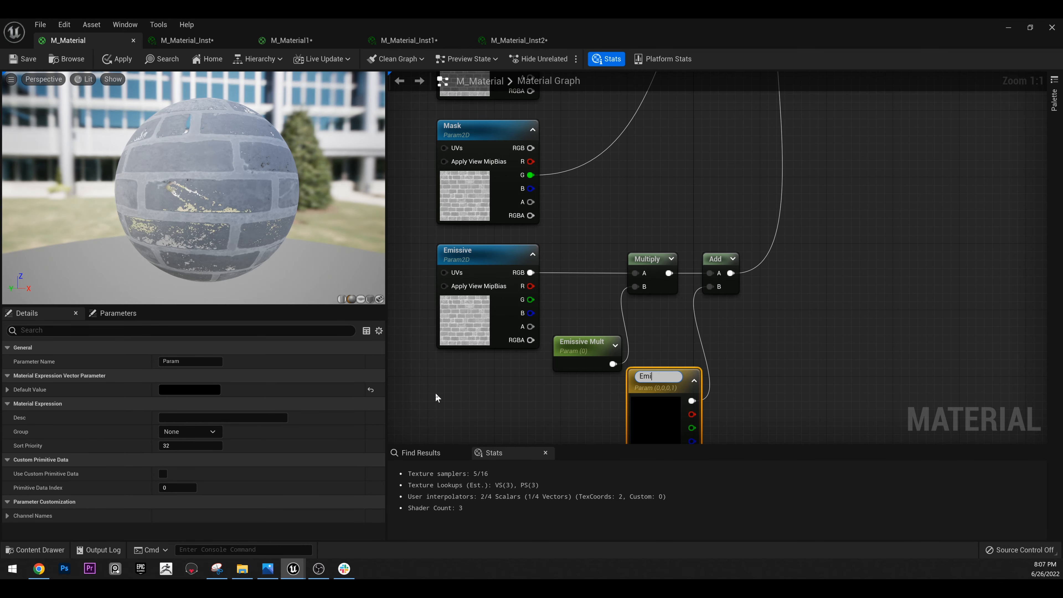
{"action": "type", "text": "ssive Color"}
{"action": "key", "text": "Return"}
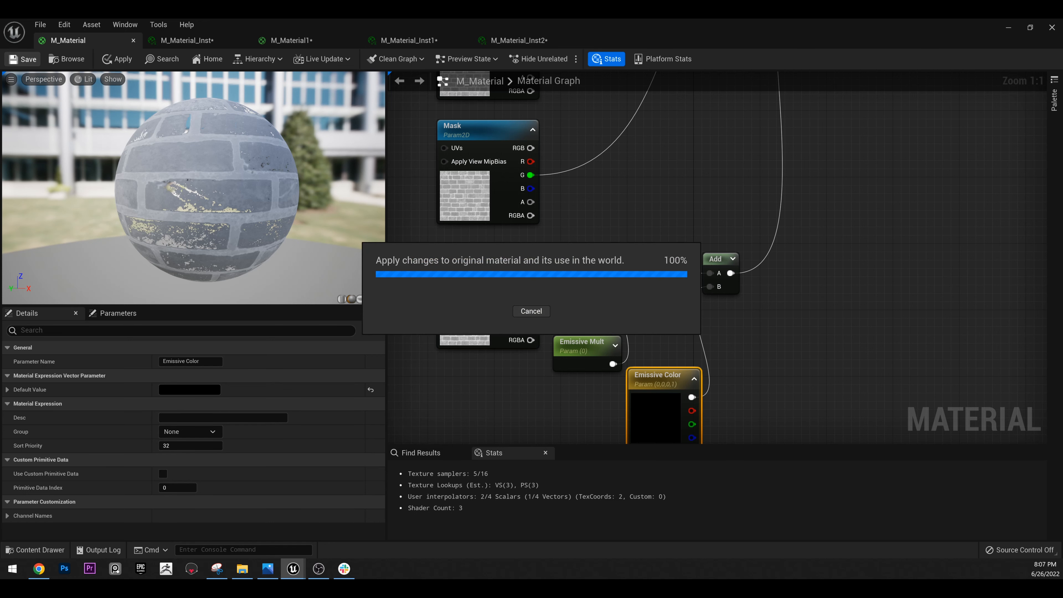
In M_Material_Inst, enable the Emissive Color override and set it to bright blue with hue about 231, saturation 1 and value 1.
{"action": "left_click", "coordinate": [209, 41]}
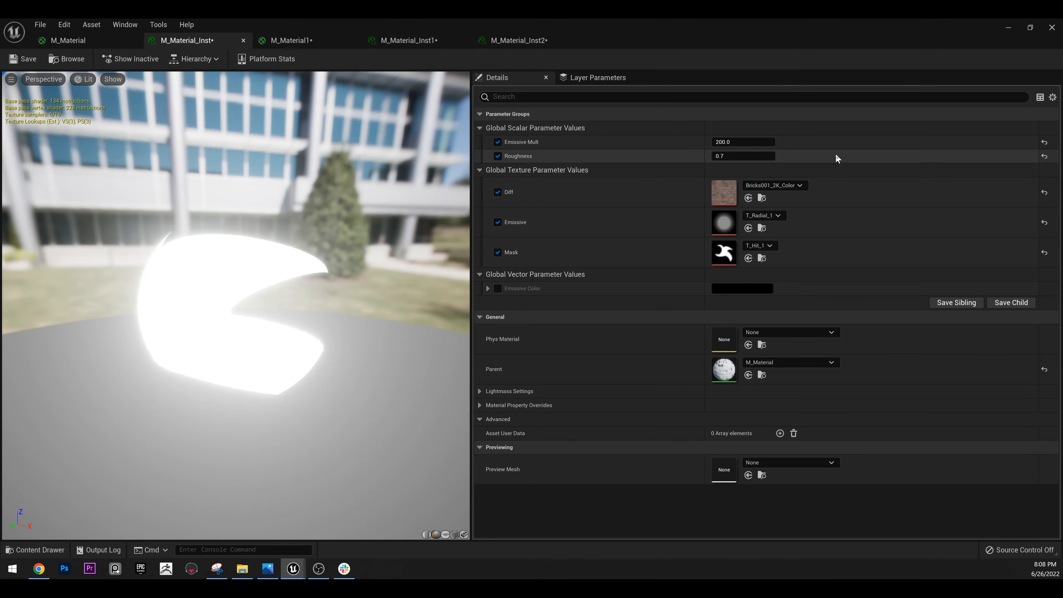
{"action": "left_click", "coordinate": [497, 288]}
{"action": "left_click", "coordinate": [740, 289]}
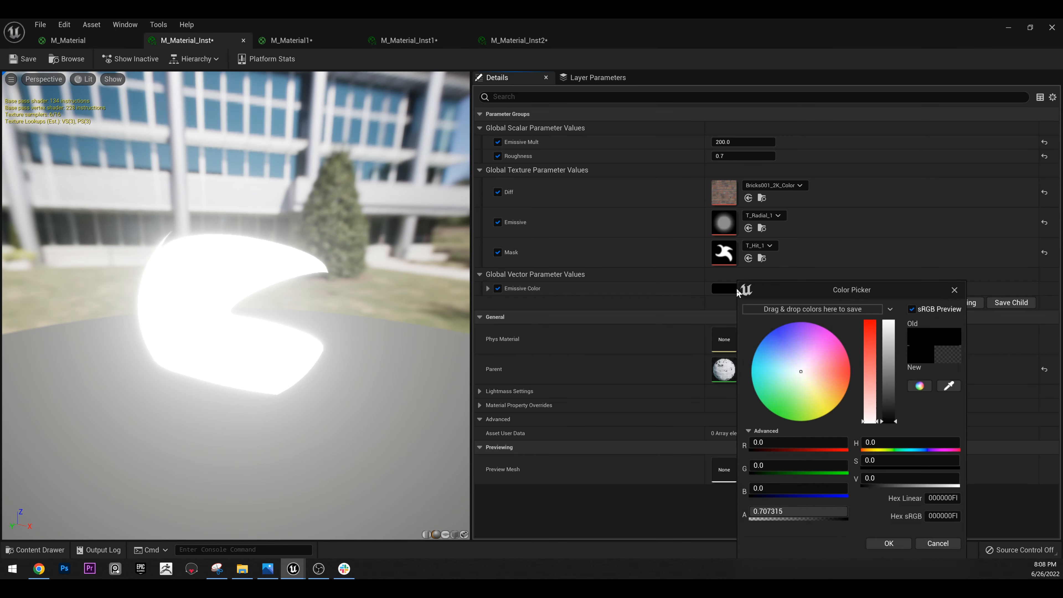
{"action": "left_click", "coordinate": [759, 329]}
{"action": "left_click_drag", "start_coordinate": [888, 361], "coordinate": [890, 320]}
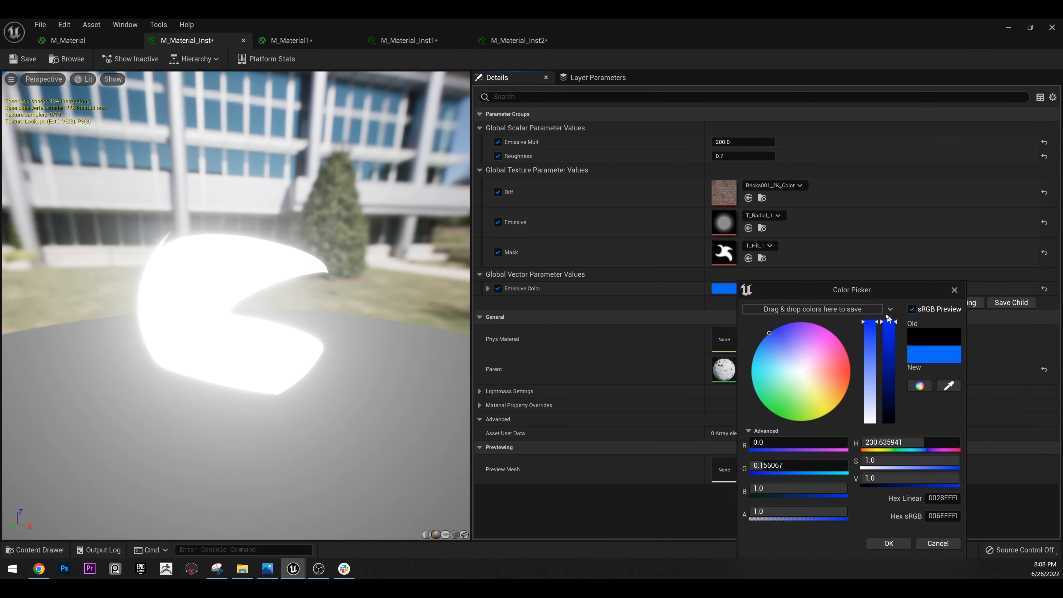
{"action": "left_click", "coordinate": [908, 543]}
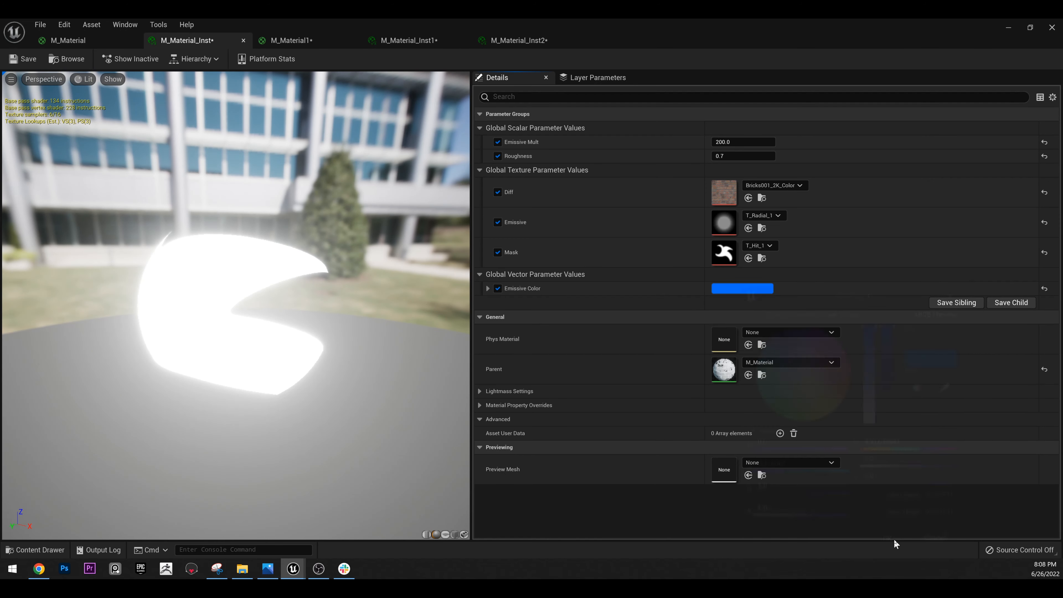
Set the Emissive Color's value (V) to 200 in M_Material_Inst and accept the colour.
{"action": "left_click", "coordinate": [739, 292]}
{"action": "left_click", "coordinate": [881, 480]}
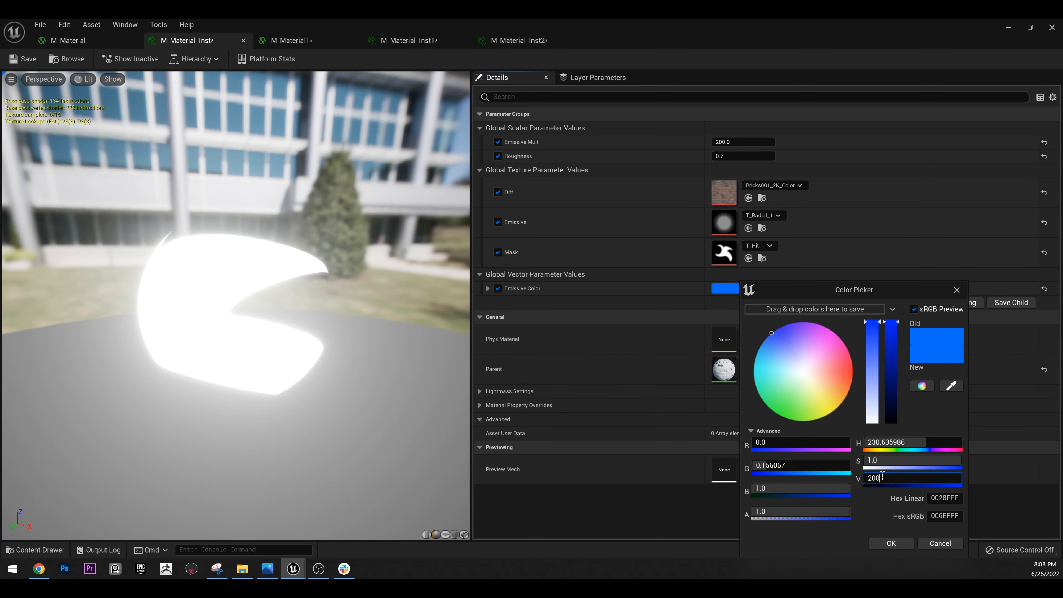
{"action": "key", "text": "Return"}
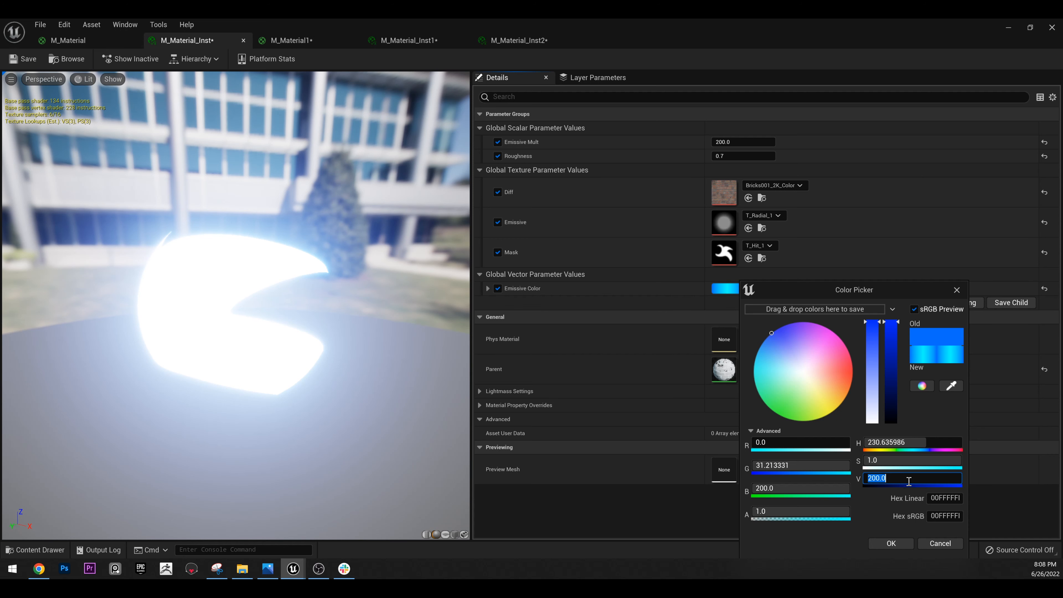
{"action": "key", "text": "Return"}
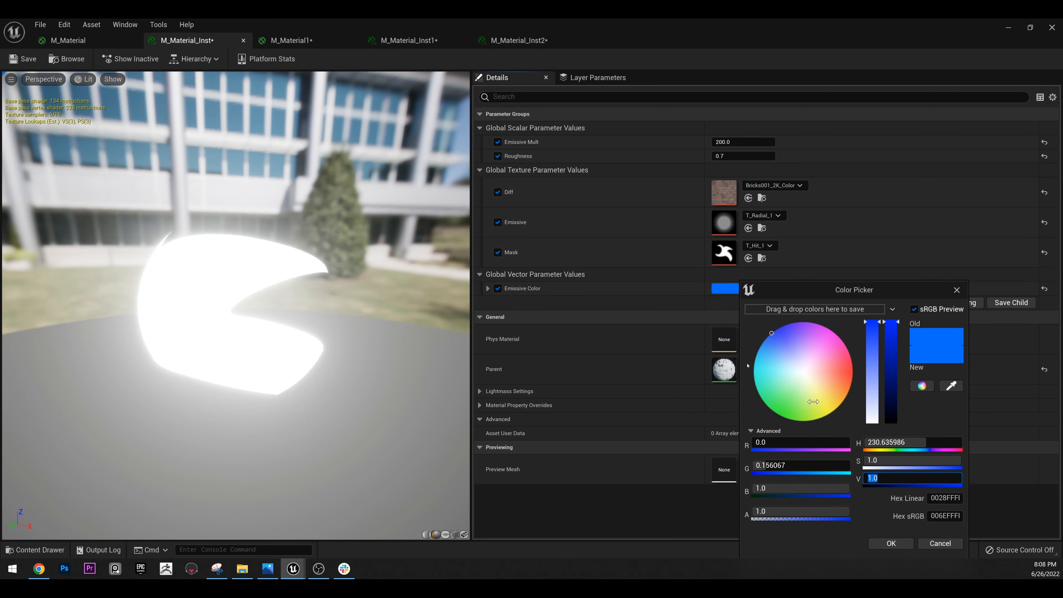
{"action": "mouse_move", "coordinate": [199, 237]}
{"action": "left_mouse_down"}
{"action": "mouse_move", "coordinate": [242, 238]}
{"action": "mouse_move", "coordinate": [208, 238]}
{"action": "left_mouse_up"}
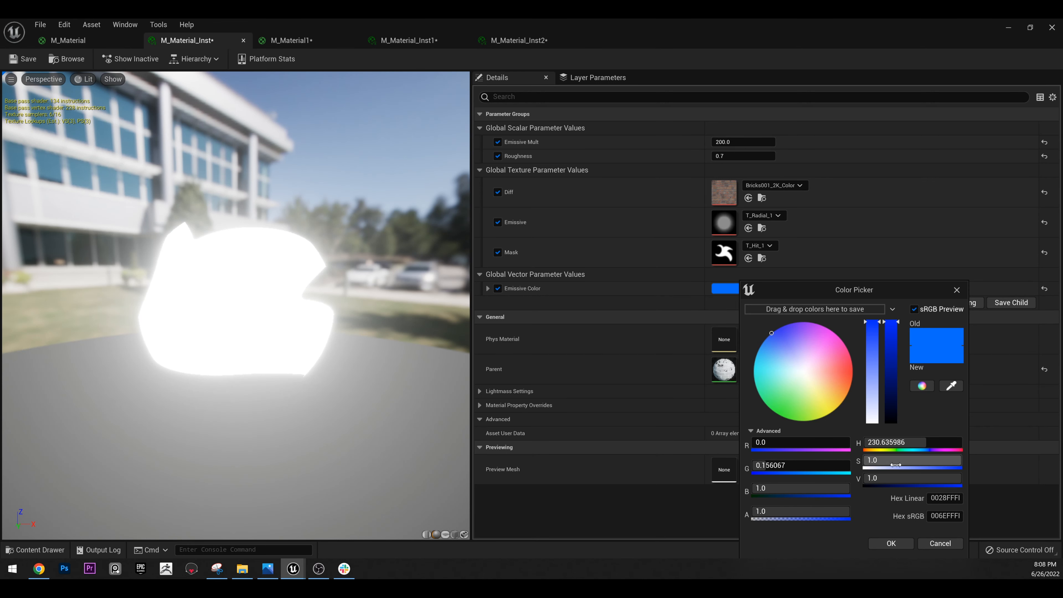
{"action": "left_click", "coordinate": [886, 476]}
{"action": "key", "text": "Return"}
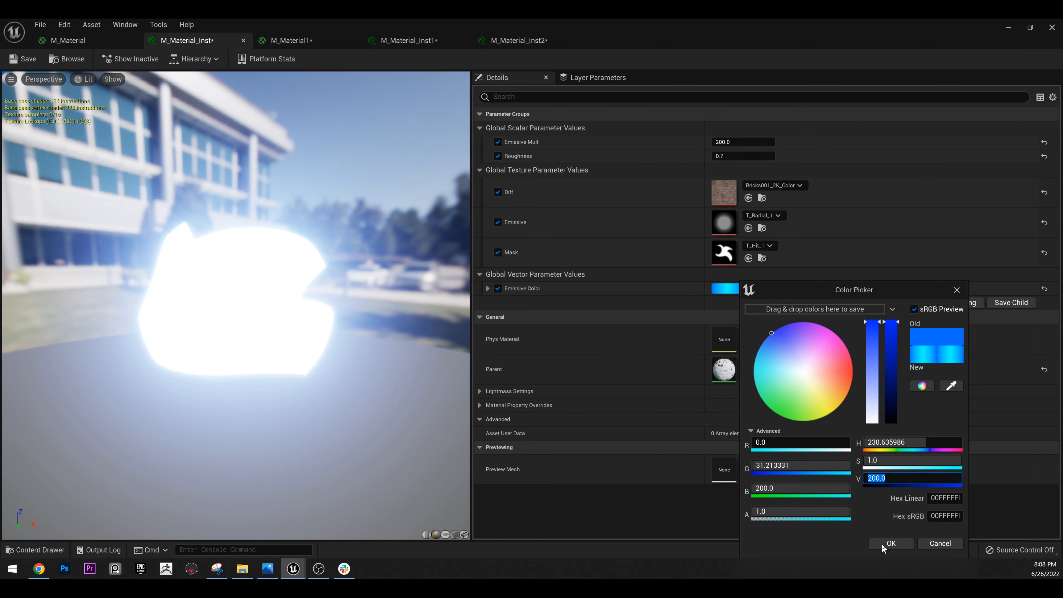
{"action": "left_click", "coordinate": [890, 544]}
Back in M_Material, break the Emissive-to-Multiply and Multiply-to-Add links, and move Multiply with Emissive Mult clear of the Add node.
{"action": "left_click", "coordinate": [68, 42]}
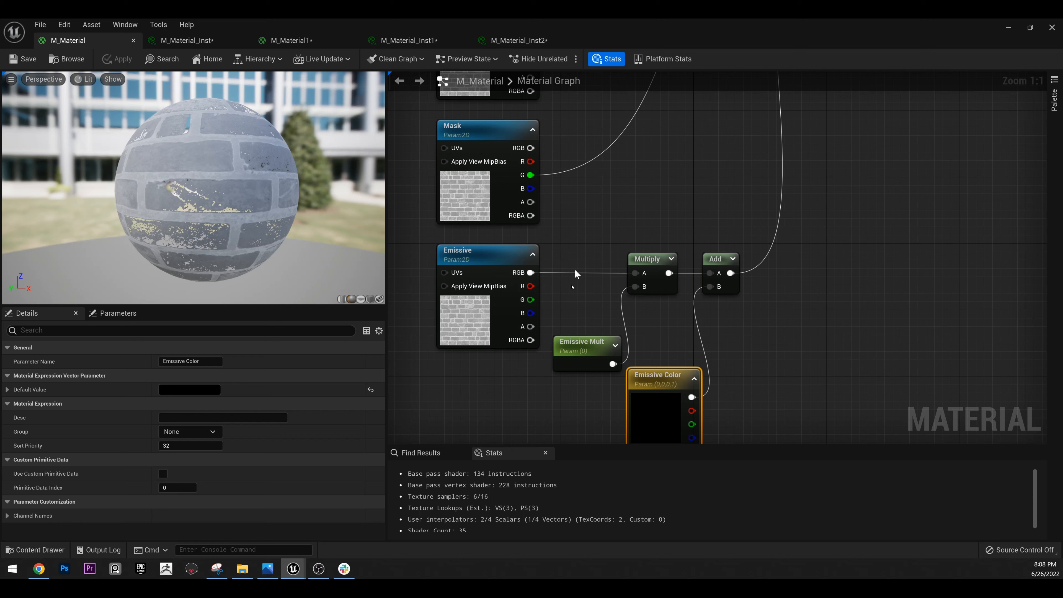
{"action": "left_click", "coordinate": [530, 272], "text": "alt"}
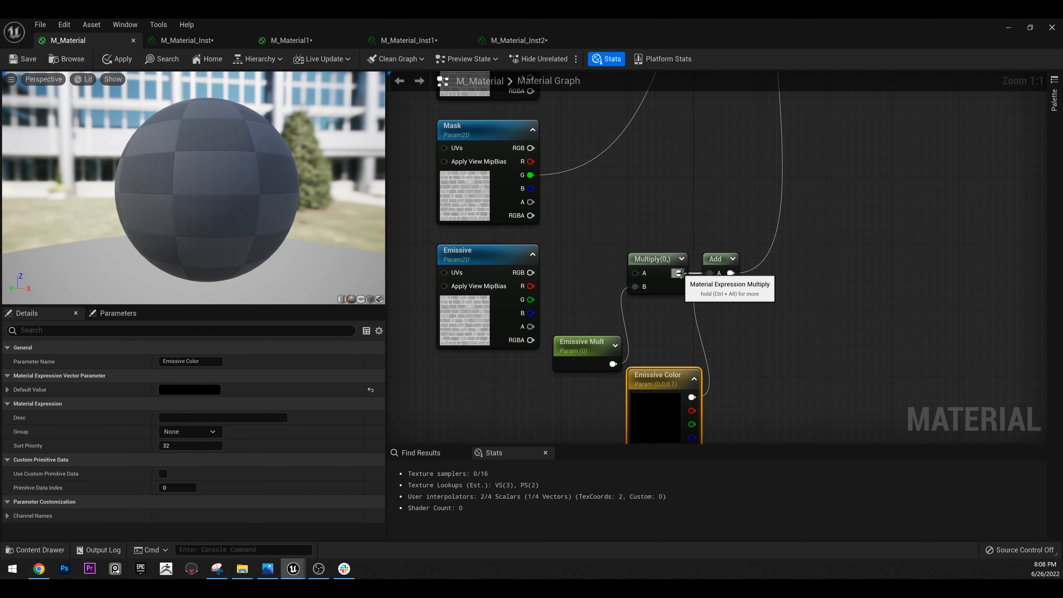
{"action": "left_click", "coordinate": [680, 273], "text": "alt"}
{"action": "left_click_drag", "start_coordinate": [592, 396], "coordinate": [640, 247]}
{"action": "left_click", "coordinate": [574, 323]}
{"action": "left_click", "coordinate": [591, 347]}
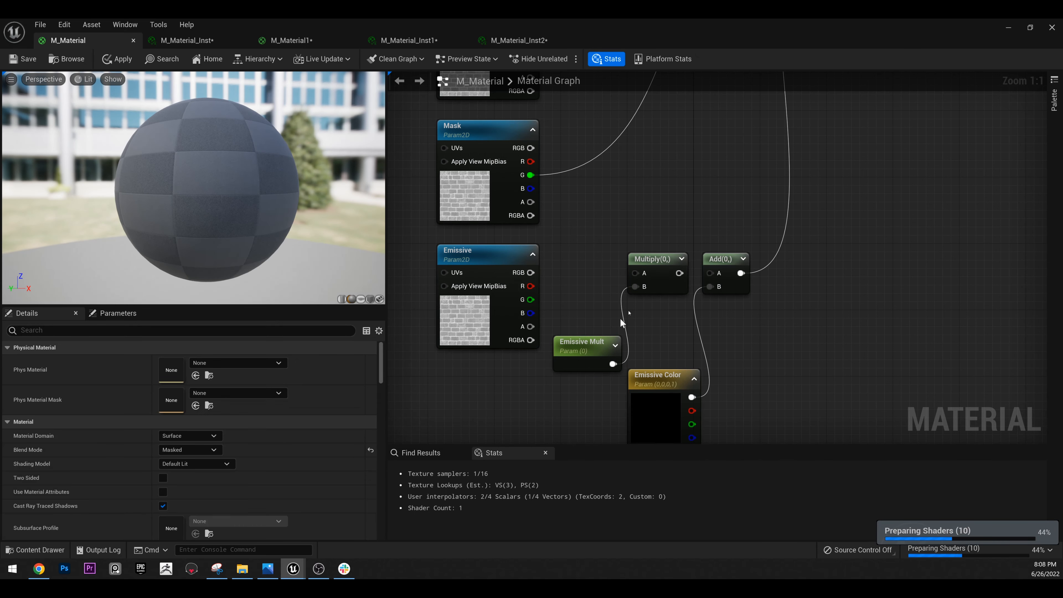
{"action": "left_click", "coordinate": [651, 260], "text": "shift"}
{"action": "left_click_drag", "start_coordinate": [655, 259], "coordinate": [856, 251]}
Move the Add and Emissive Color nodes beside the Emissive texture and connect Emissive's RGB output to Add's A input.
{"action": "left_click_drag", "start_coordinate": [593, 418], "coordinate": [715, 264]}
{"action": "left_click_drag", "start_coordinate": [725, 258], "coordinate": [608, 258]}
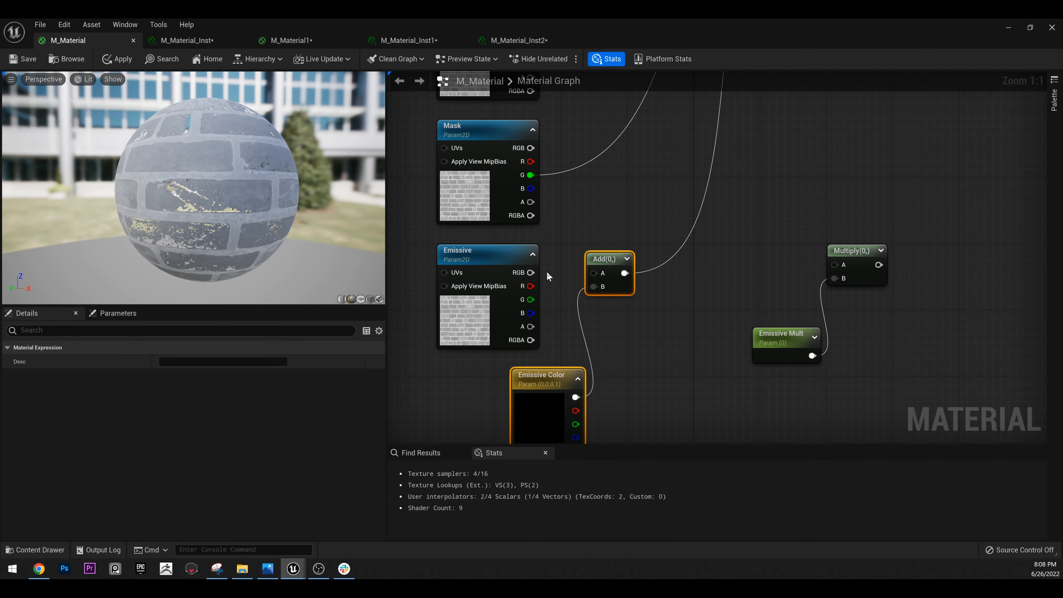
{"action": "left_click", "coordinate": [544, 277]}
{"action": "left_click_drag", "start_coordinate": [531, 273], "coordinate": [596, 275]}
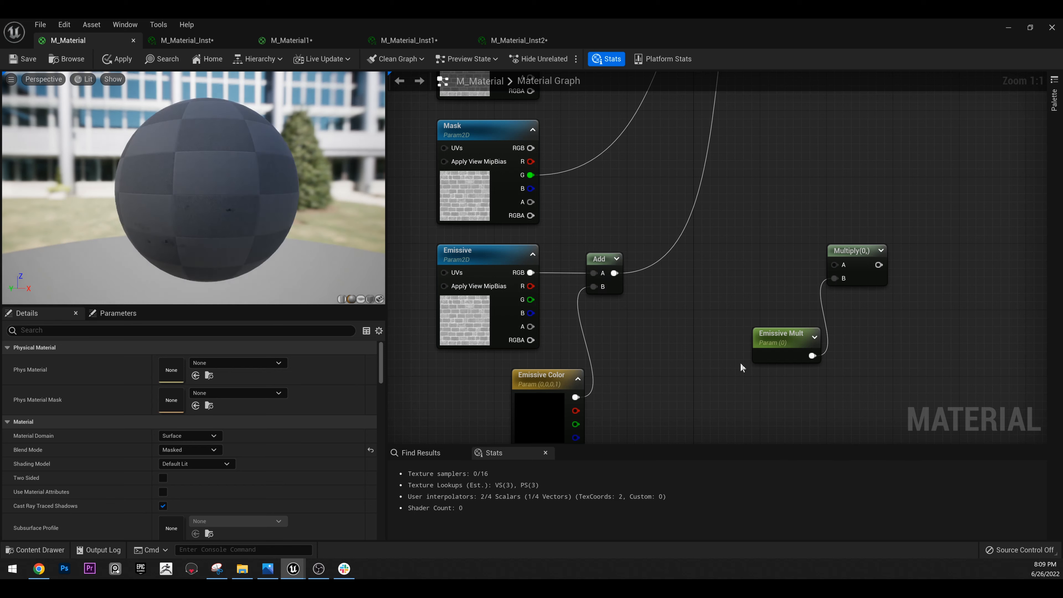
Reposition the Multiply and Emissive Mult nodes together just after the Add node.
{"action": "left_click_drag", "start_coordinate": [751, 384], "coordinate": [746, 257]}
{"action": "mouse_move", "coordinate": [685, 279]}
{"action": "left_mouse_down"}
{"action": "mouse_move", "coordinate": [721, 267]}
{"action": "mouse_move", "coordinate": [691, 292]}
{"action": "left_mouse_up"}
{"action": "left_click", "coordinate": [657, 293]}
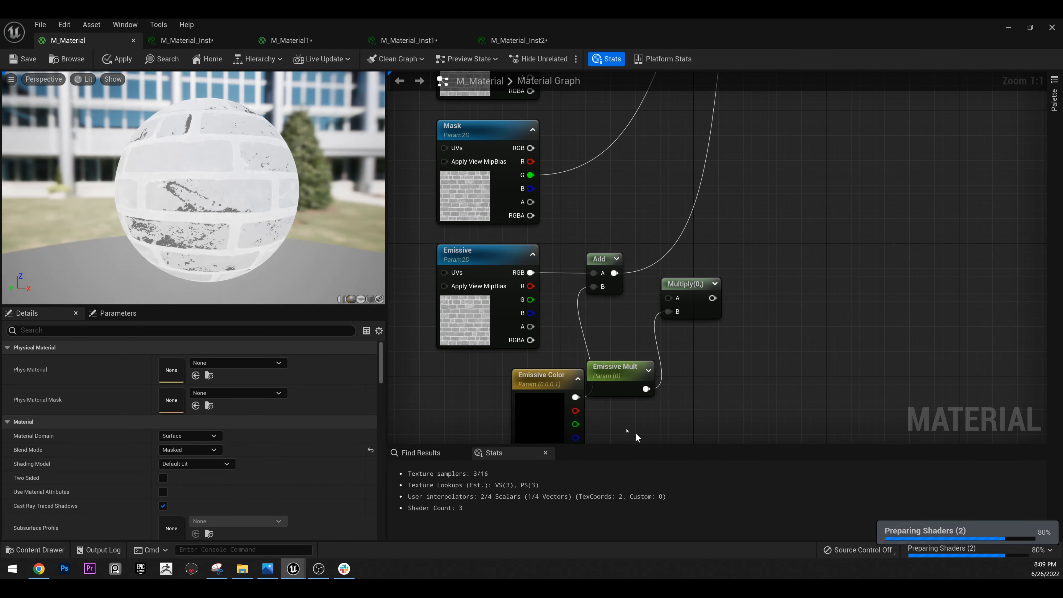
{"action": "left_click_drag", "start_coordinate": [635, 437], "coordinate": [704, 283]}
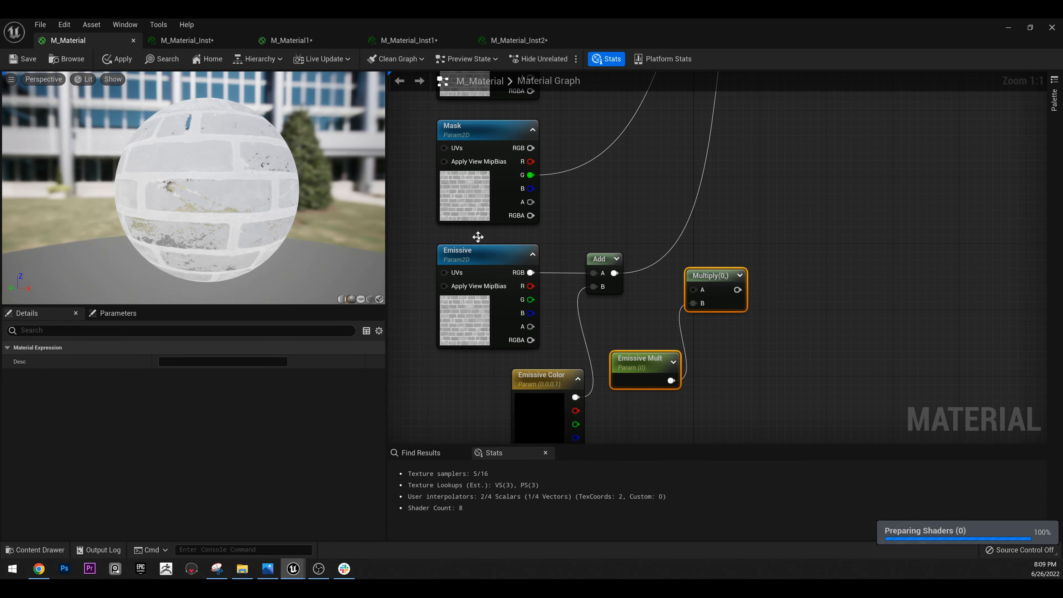
{"action": "left_click", "coordinate": [665, 259]}
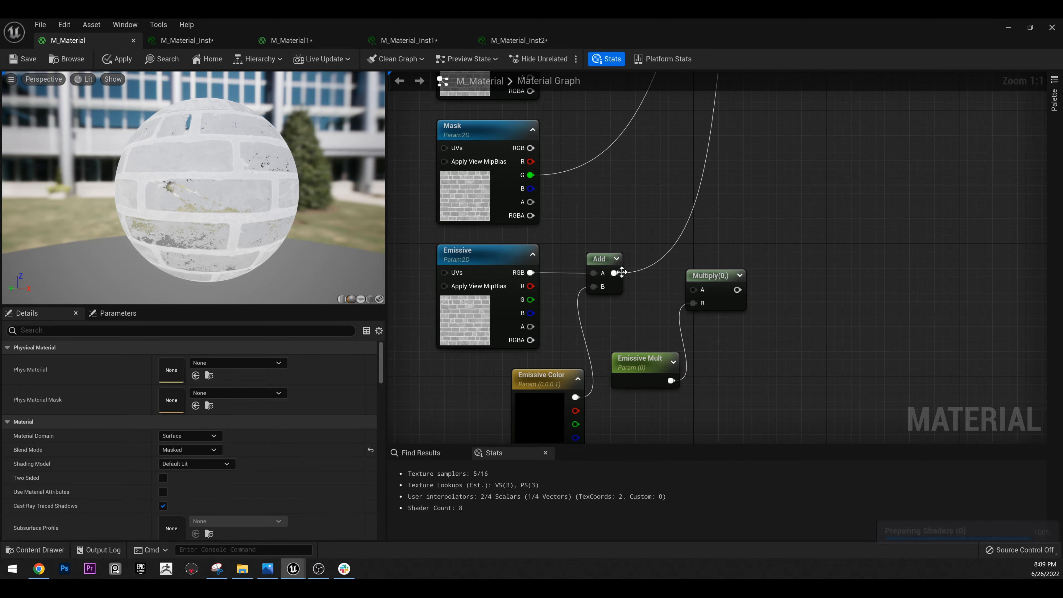
Transfer Add's outgoing link to Multiply's output, align Multiply beside Add, and connect Add's output to Multiply's A input.
{"action": "left_click_drag", "start_coordinate": [616, 273], "coordinate": [737, 290], "text": "ctrl"}
{"action": "left_click_drag", "start_coordinate": [712, 278], "coordinate": [681, 253]}
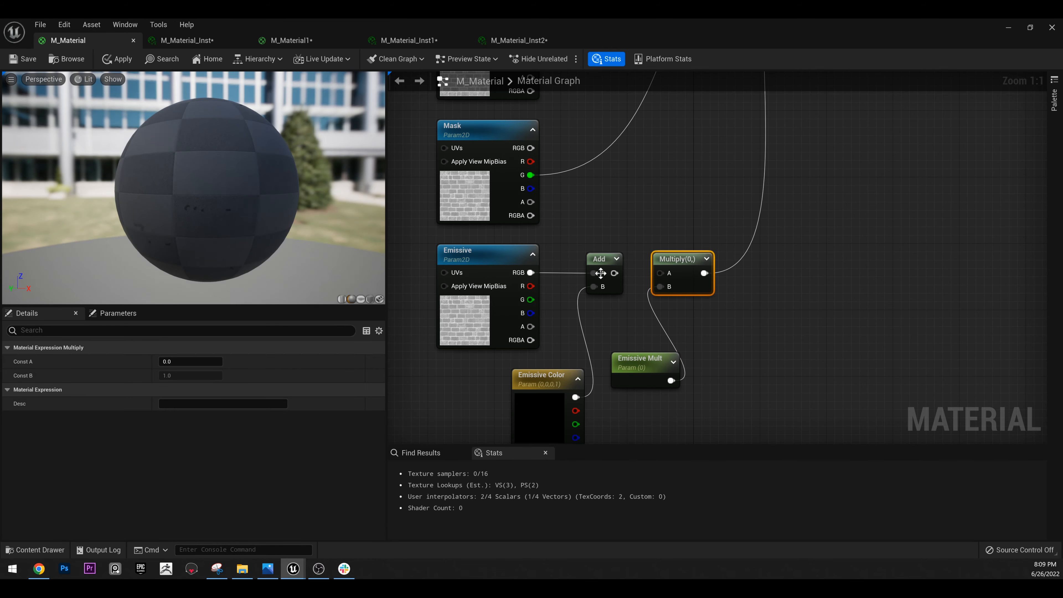
{"action": "left_click_drag", "start_coordinate": [614, 273], "coordinate": [663, 274]}
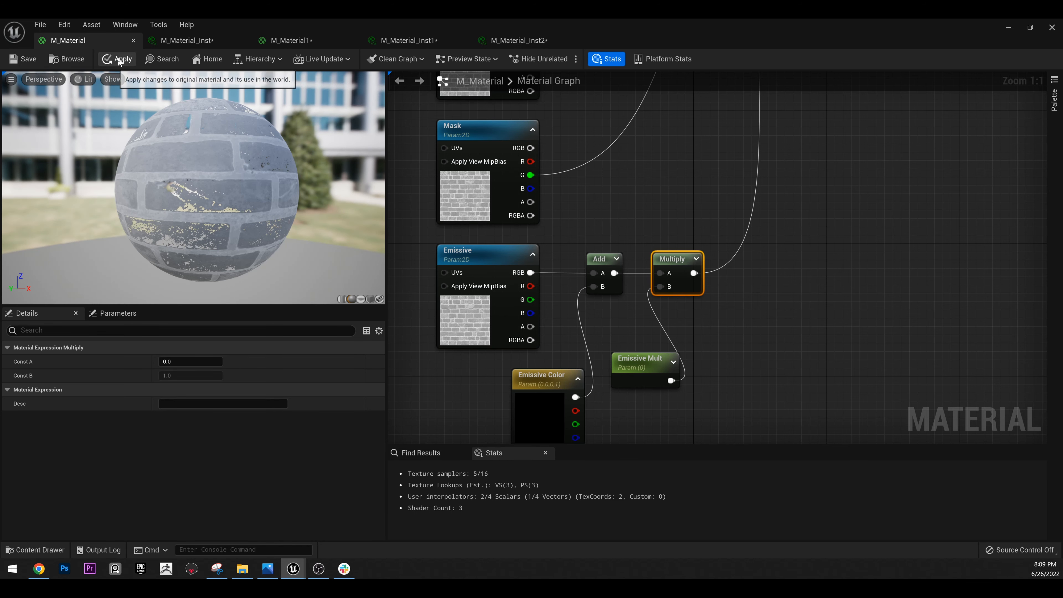
Shrink the material editor over the level, switch to M_Material_Inst, and inspect its Emissive Color without changing it.
{"action": "left_click_drag", "start_coordinate": [705, 43], "coordinate": [779, 205]}
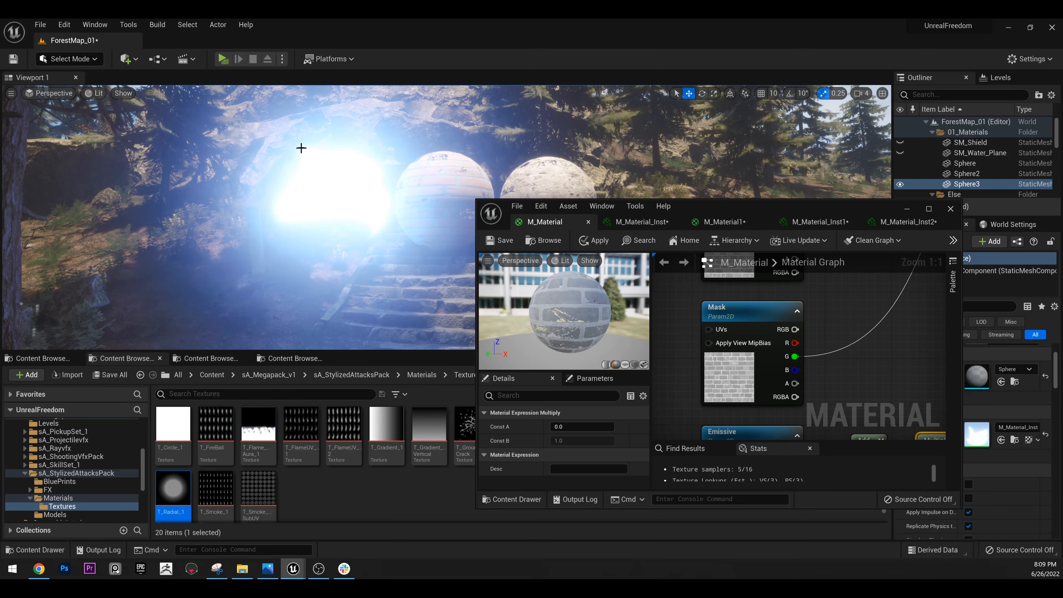
{"action": "left_click", "coordinate": [682, 227]}
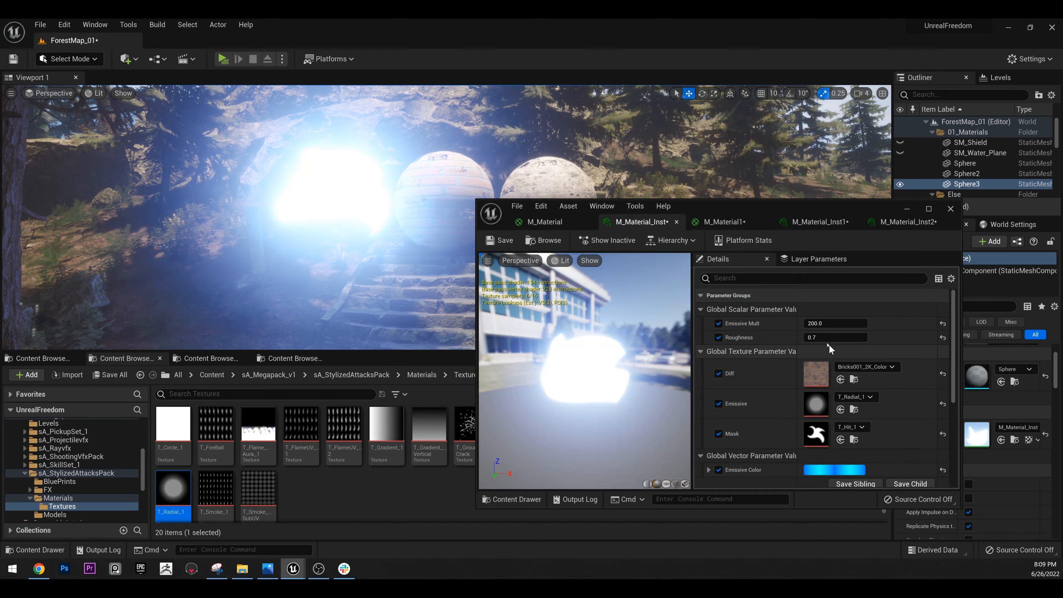
{"action": "scroll", "coordinate": [828, 380], "scroll_direction": "down", "scroll_amount": 3}
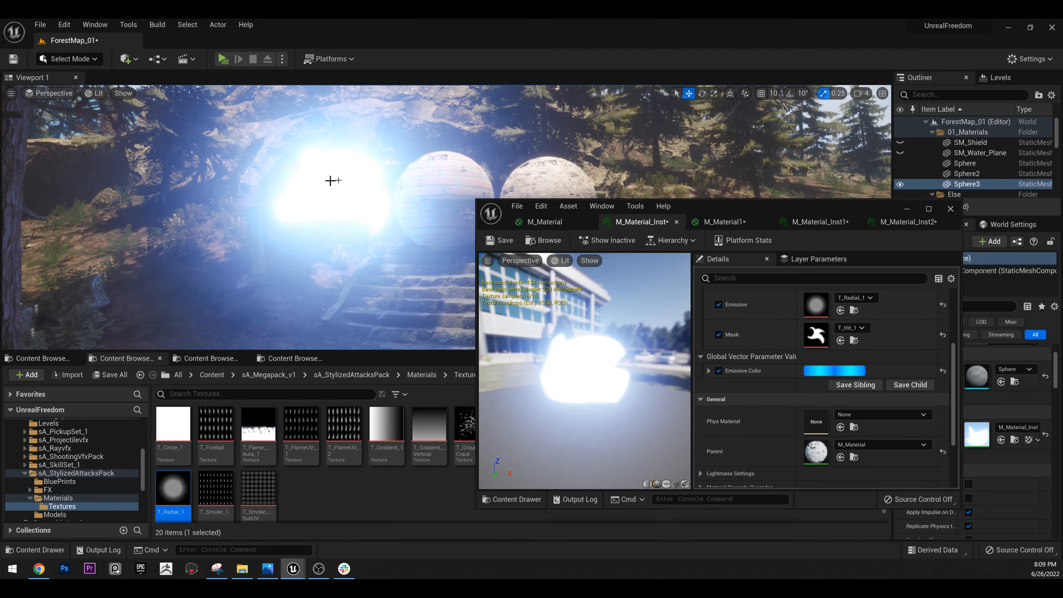
{"action": "left_click", "coordinate": [837, 371]}
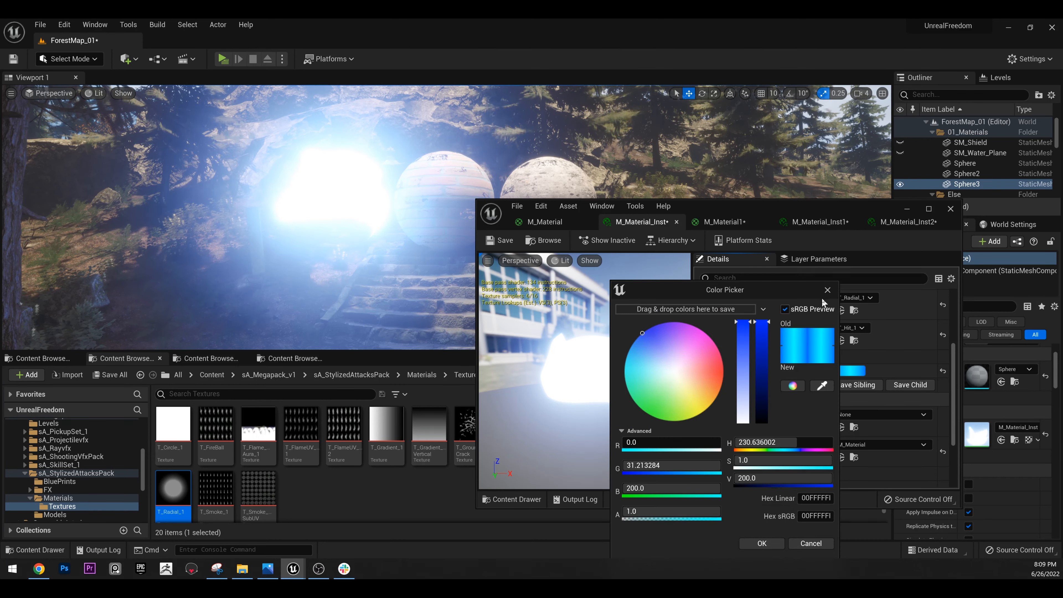
{"action": "left_click", "coordinate": [827, 290]}
{"action": "scroll", "coordinate": [872, 331], "scroll_direction": "up", "scroll_amount": 3}
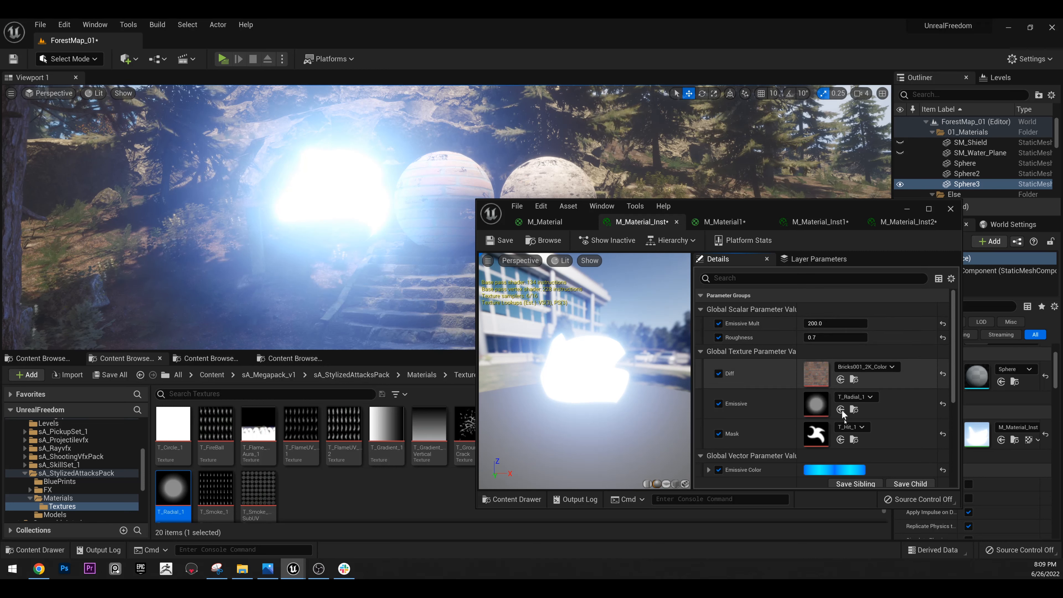
In M_Material_Inst, set the Emissive Color's value (V) to 1 and raise Emissive Mult to about 303.
{"action": "scroll", "coordinate": [843, 415], "scroll_direction": "down", "scroll_amount": 2}
{"action": "left_click", "coordinate": [834, 403]}
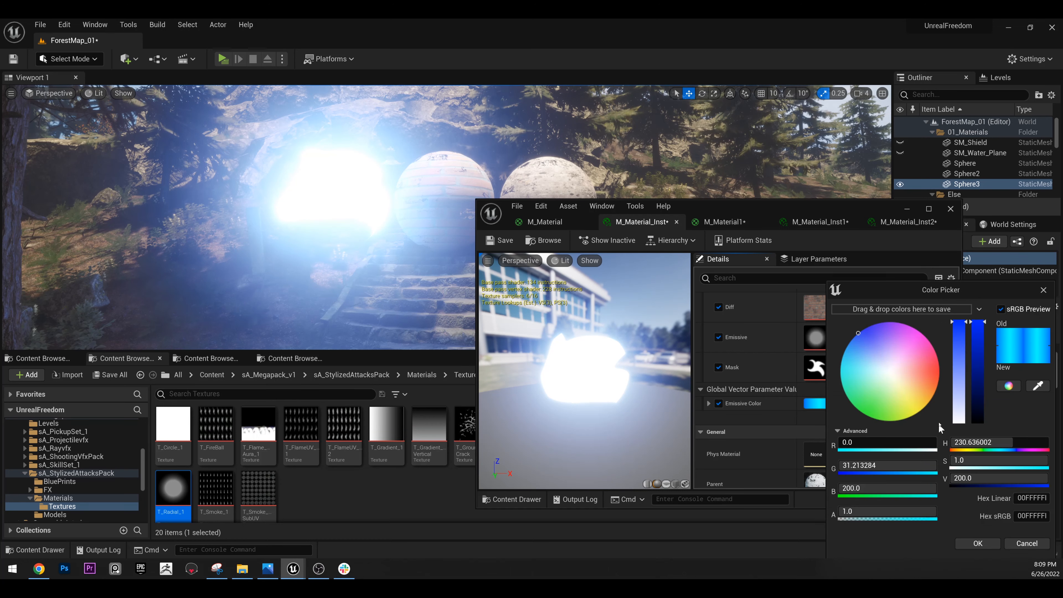
{"action": "left_click", "coordinate": [964, 474]}
{"action": "type", "text": "1"}
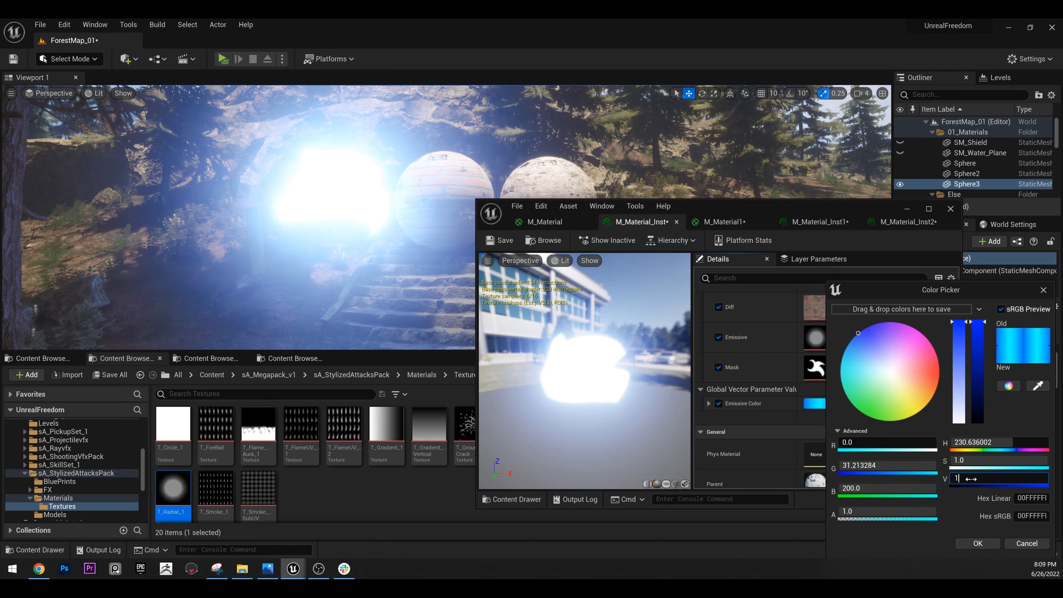
{"action": "key", "text": "Return"}
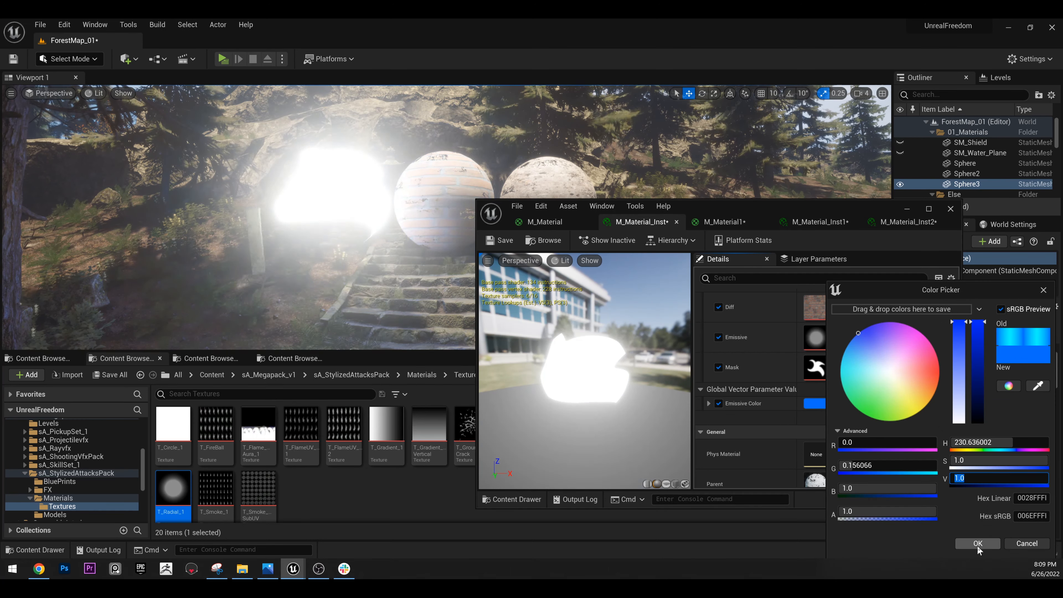
{"action": "left_click", "coordinate": [978, 543]}
{"action": "scroll", "coordinate": [854, 343], "scroll_direction": "up", "scroll_amount": 3}
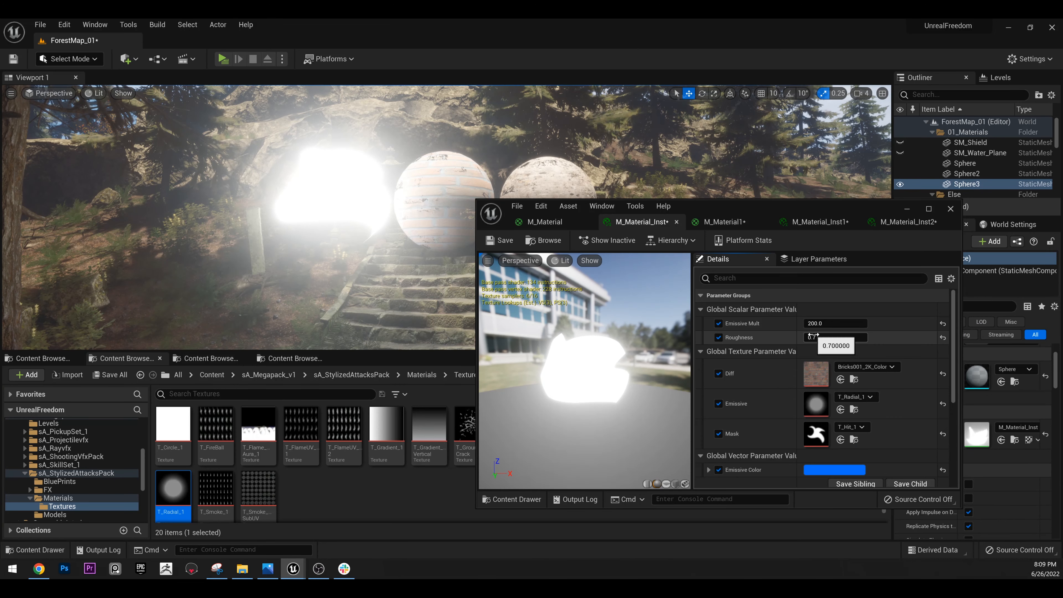
{"action": "left_click_drag", "start_coordinate": [862, 323], "coordinate": [912, 323]}
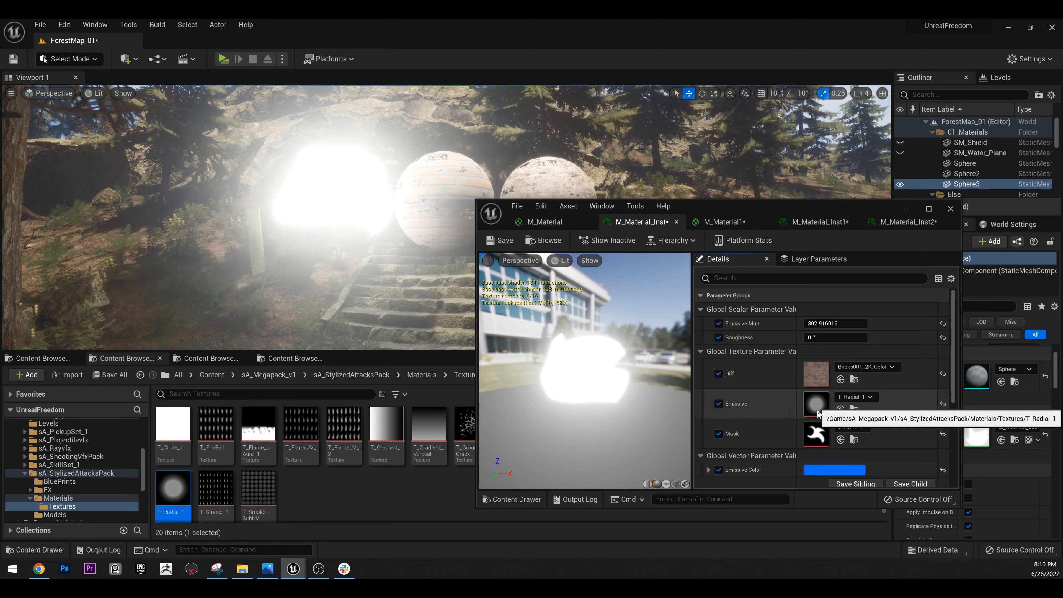
In M_Material_Inst, raise the Emissive Color's value (V) to 10, then to 100, and view the glowing sphere up close.
{"action": "scroll", "coordinate": [818, 413], "scroll_direction": "down", "scroll_amount": 3}
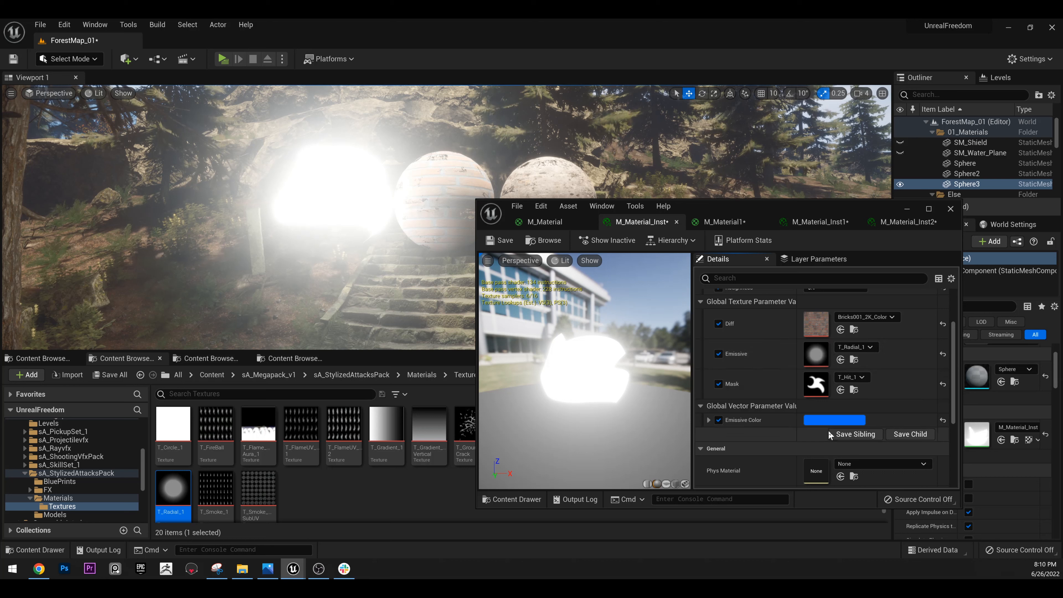
{"action": "left_click", "coordinate": [834, 420]}
{"action": "left_click", "coordinate": [1003, 484]}
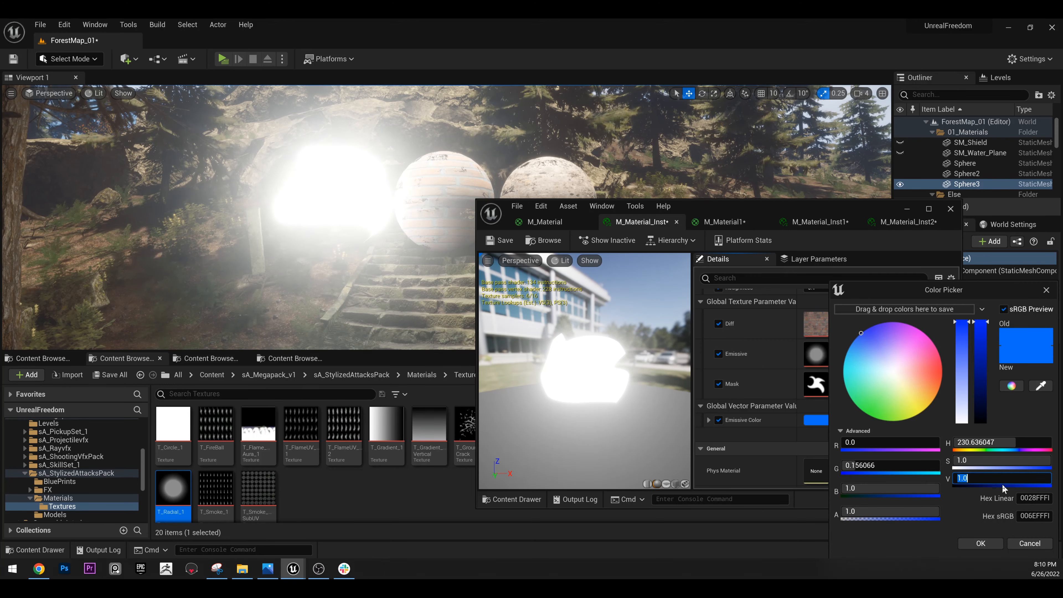
{"action": "type", "text": "10"}
{"action": "key", "text": "Return"}
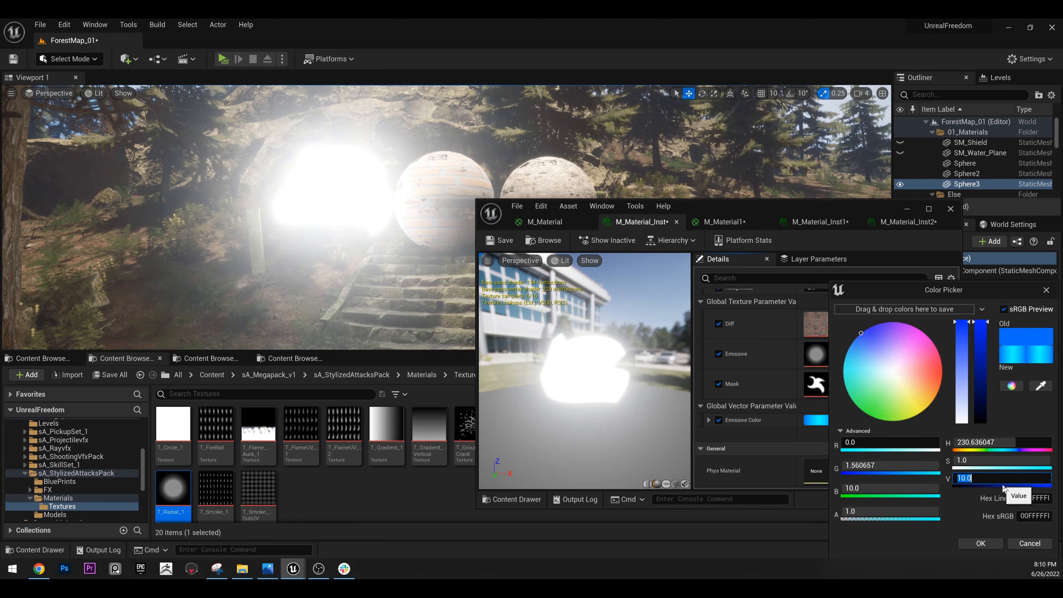
{"action": "key", "text": "Return"}
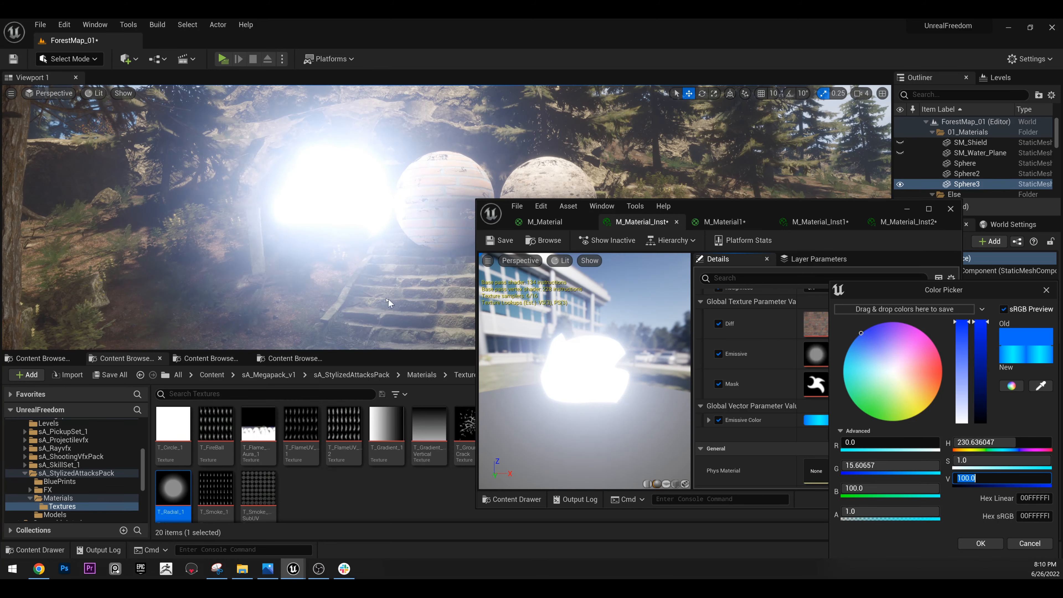
{"action": "right_click_drag", "start_coordinate": [389, 302], "coordinate": [389, 302]}
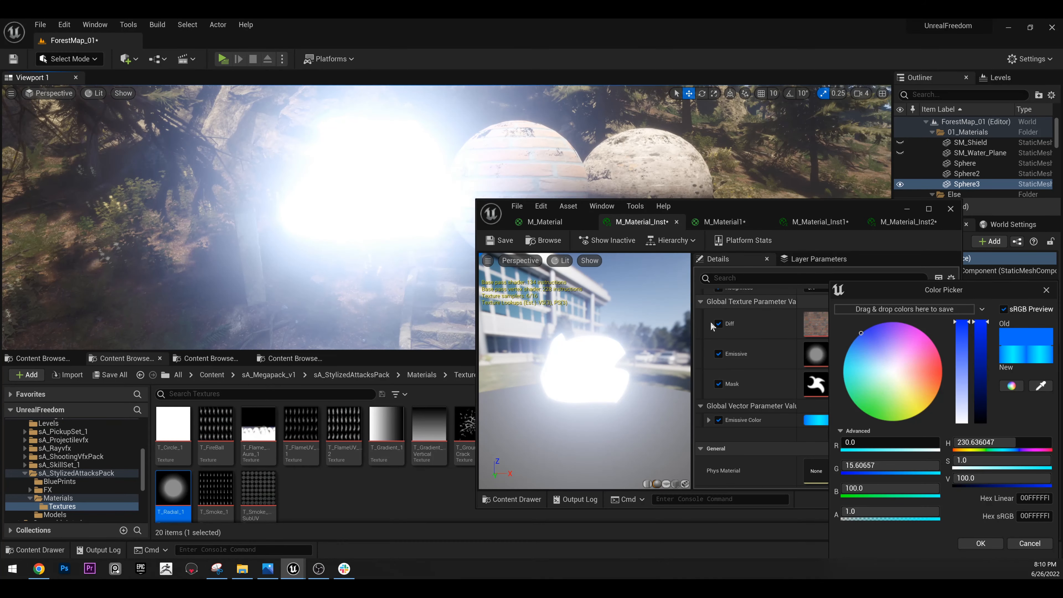
{"action": "scroll", "coordinate": [711, 326], "scroll_direction": "up", "scroll_amount": 3}
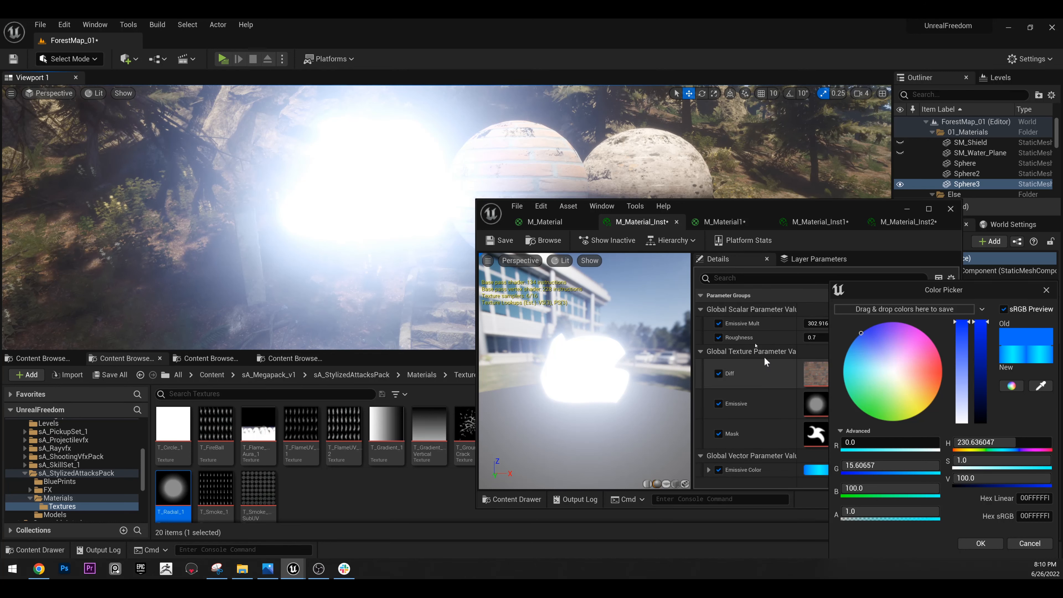
Move the color picker away from the parameter values and set the Emissive Color's value (V) to 20.
{"action": "left_click", "coordinate": [969, 477]}
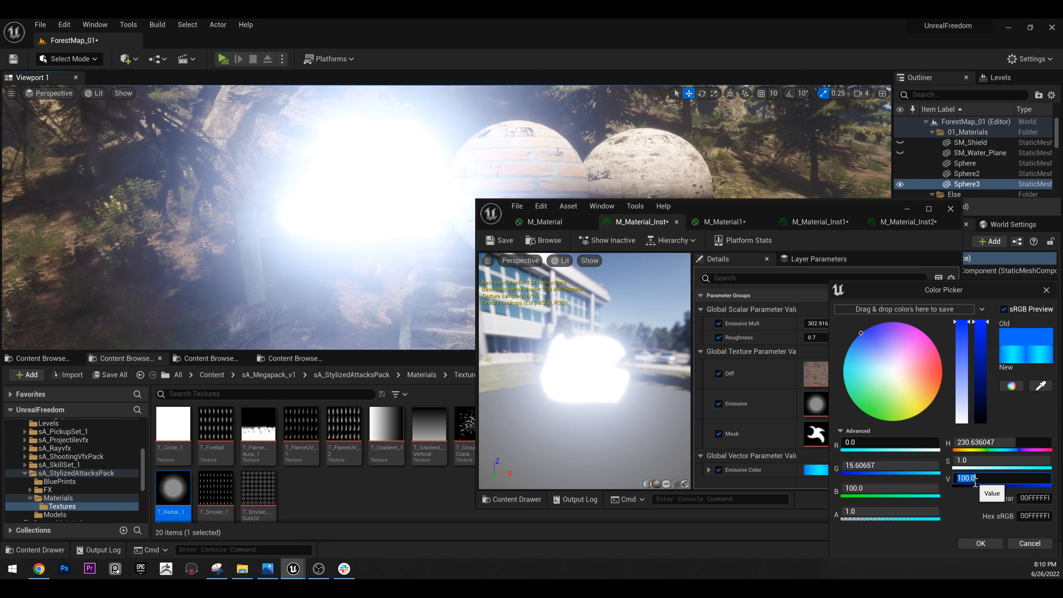
{"action": "left_click_drag", "start_coordinate": [908, 290], "coordinate": [620, 236]}
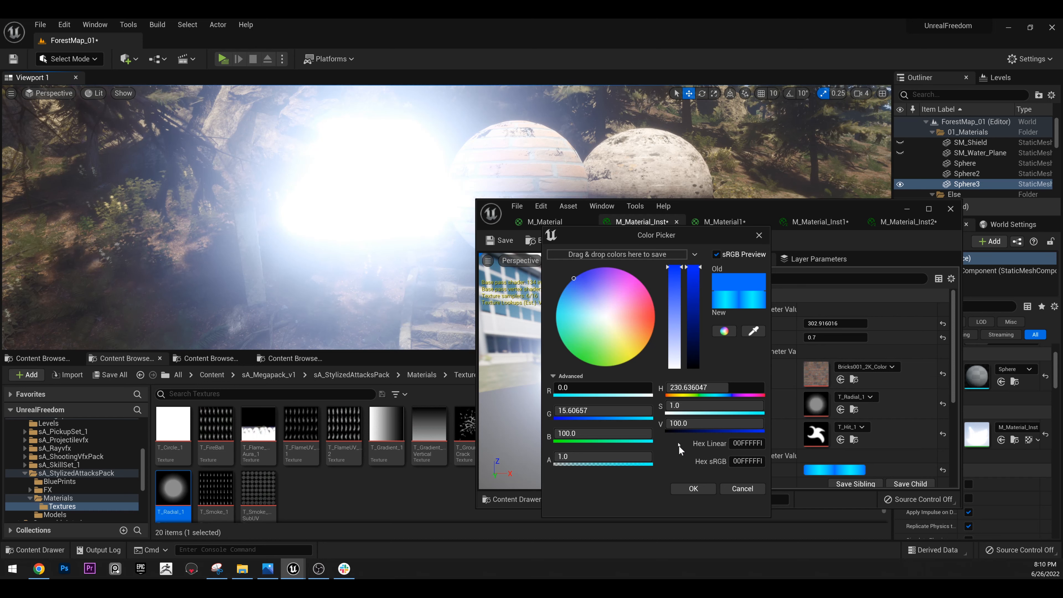
{"action": "left_click", "coordinate": [692, 422]}
{"action": "type", "text": "20"}
{"action": "key", "text": "Return"}
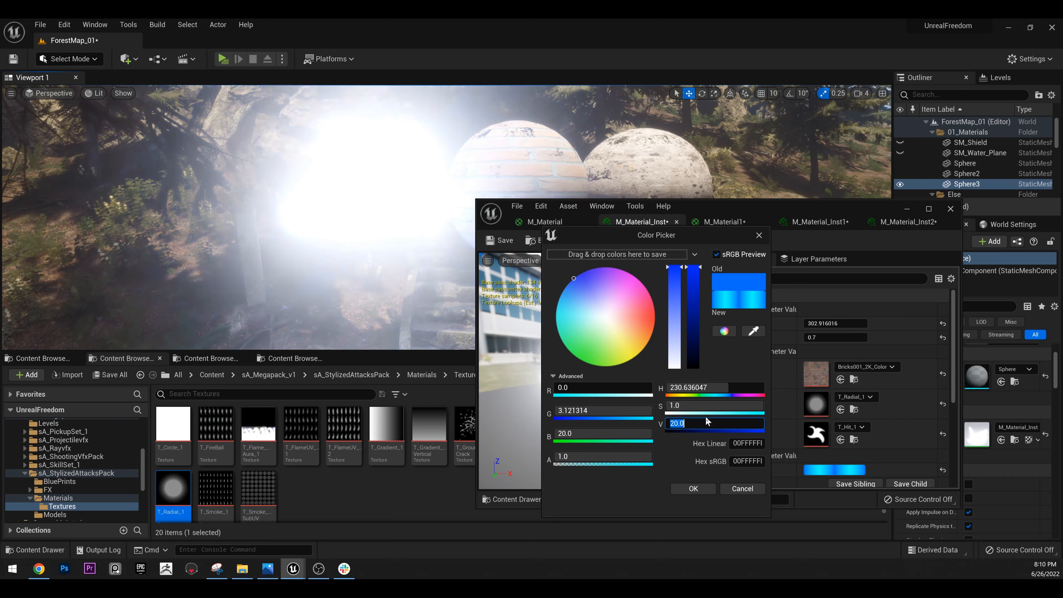
Close the color picker with Emissive Color back at its original blue and set Emissive Mult to 1 in M_Material_Inst.
{"action": "left_click", "coordinate": [691, 491]}
{"action": "left_click", "coordinate": [825, 322]}
{"action": "type", "text": "1"}
{"action": "key", "text": "Return"}
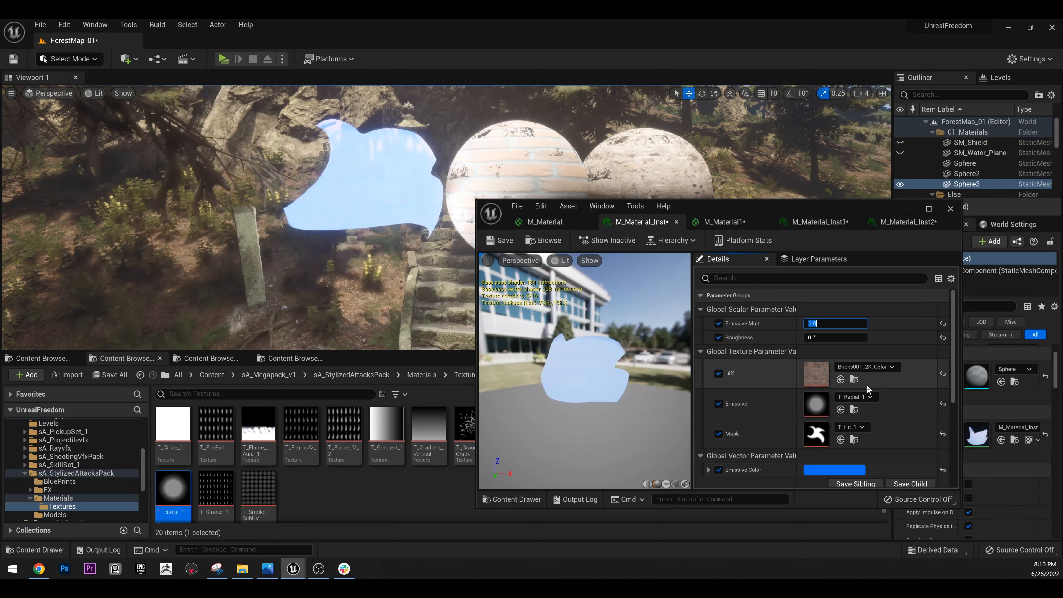
{"action": "right_click_drag", "start_coordinate": [435, 189], "coordinate": [325, 154]}
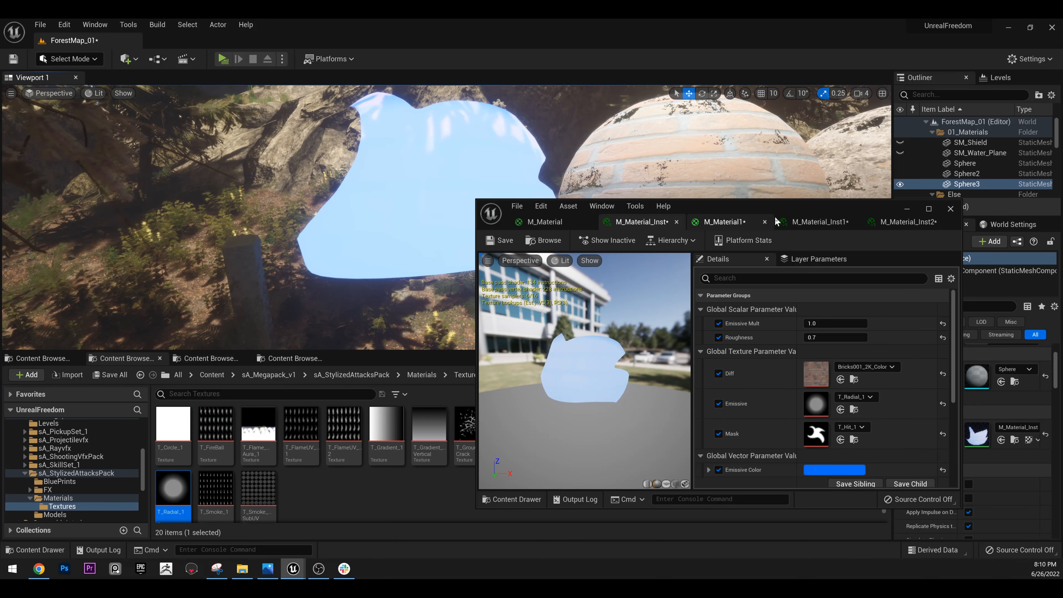
Maximize the material editor, switch to the M_Material graph, and select its result node to show the material settings.
{"action": "left_click_drag", "start_coordinate": [776, 207], "coordinate": [580, 24]}
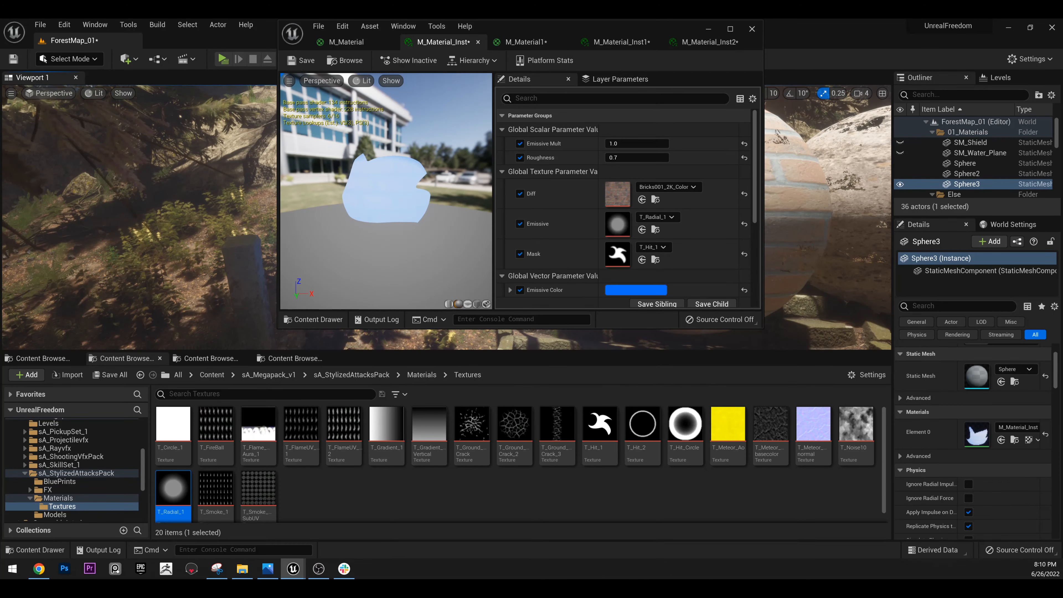
{"action": "double_click", "coordinate": [610, 28]}
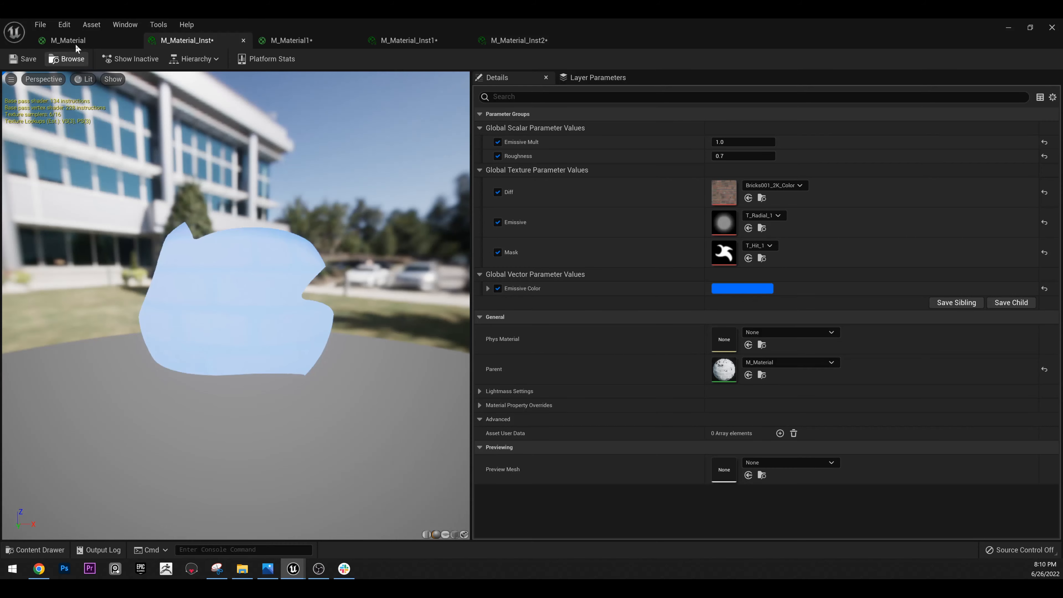
{"action": "left_click", "coordinate": [75, 42]}
{"action": "right_click_drag", "start_coordinate": [784, 138], "coordinate": [741, 285]}
{"action": "right_click_drag", "start_coordinate": [730, 173], "coordinate": [693, 254]}
{"action": "left_click", "coordinate": [803, 96]}
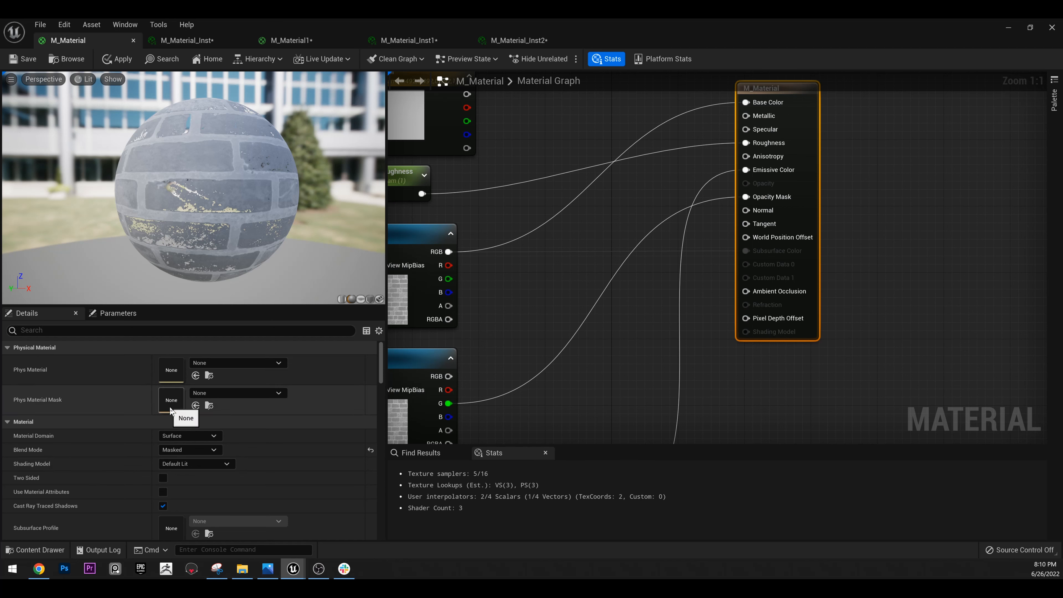
Examine the available Blend Mode, Material Domain and Shading Model options of M_Material without changing them.
{"action": "left_click", "coordinate": [191, 451]}
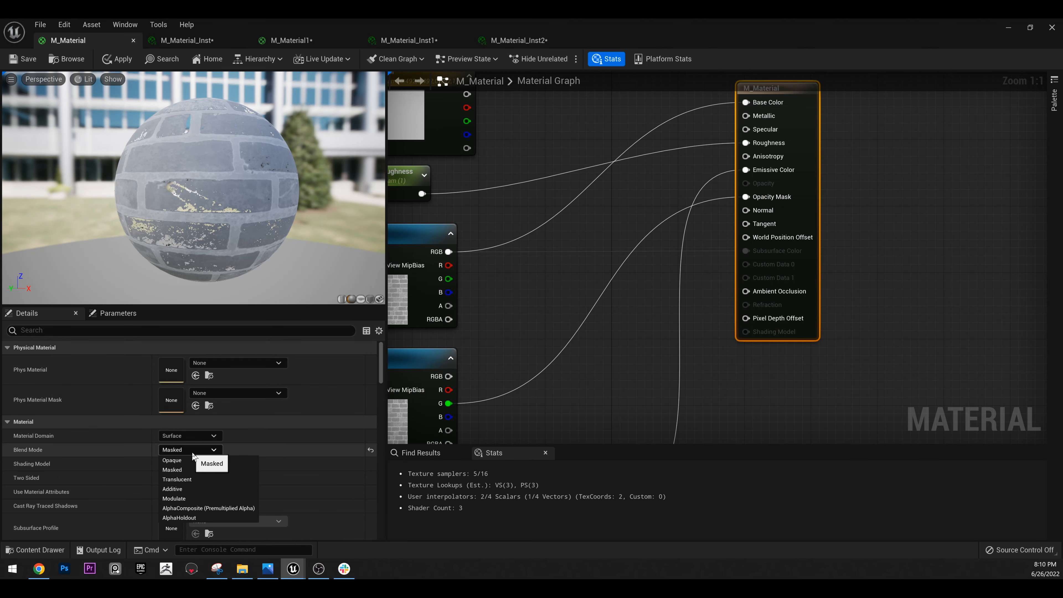
{"action": "left_click", "coordinate": [193, 451]}
{"action": "left_click", "coordinate": [183, 435]}
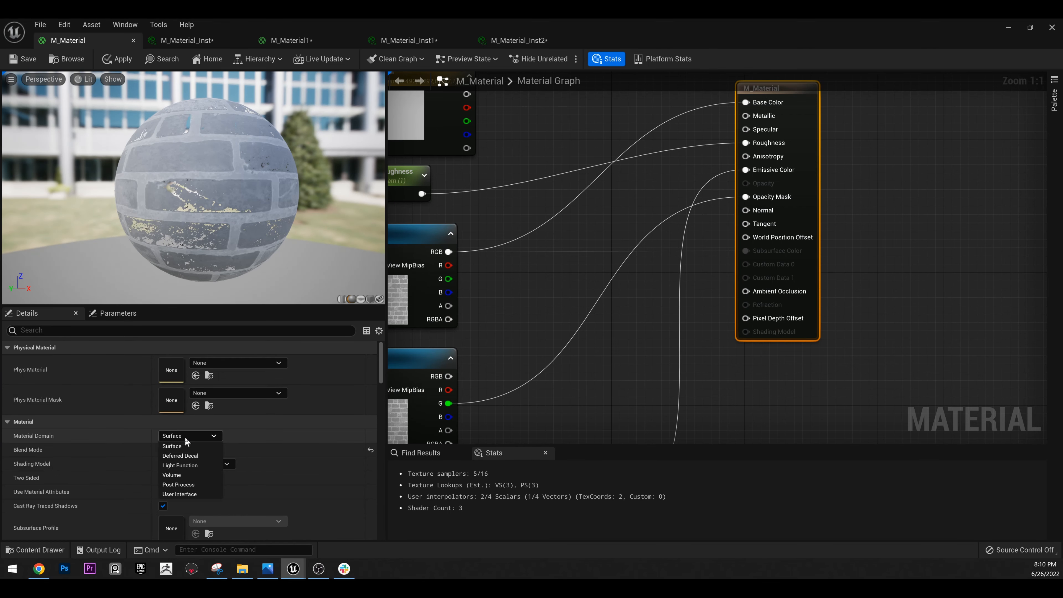
{"action": "left_click", "coordinate": [205, 435]}
{"action": "left_click", "coordinate": [213, 463]}
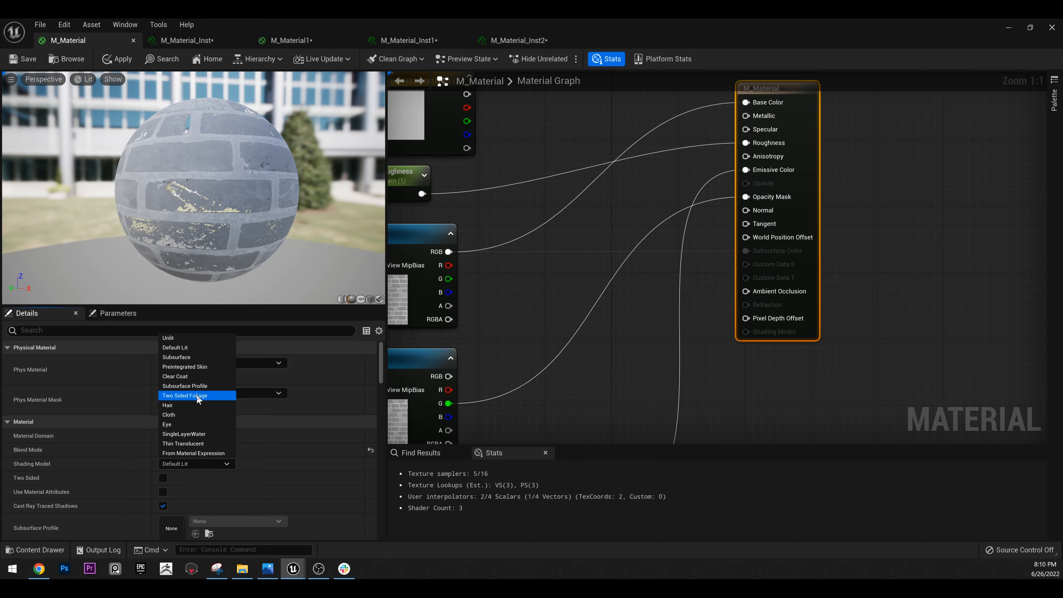
{"action": "left_click", "coordinate": [587, 201]}
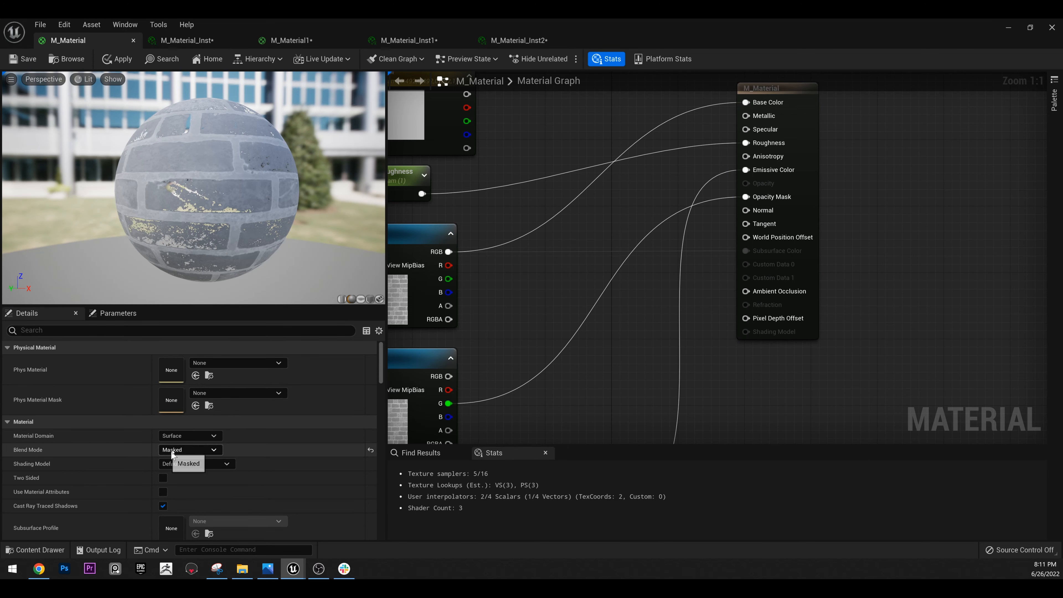
Set M_Material's Shading Model to Two Sided Foliage and bring the Diff and Mask connections into view.
{"action": "left_click", "coordinate": [194, 464]}
{"action": "left_click", "coordinate": [195, 398]}
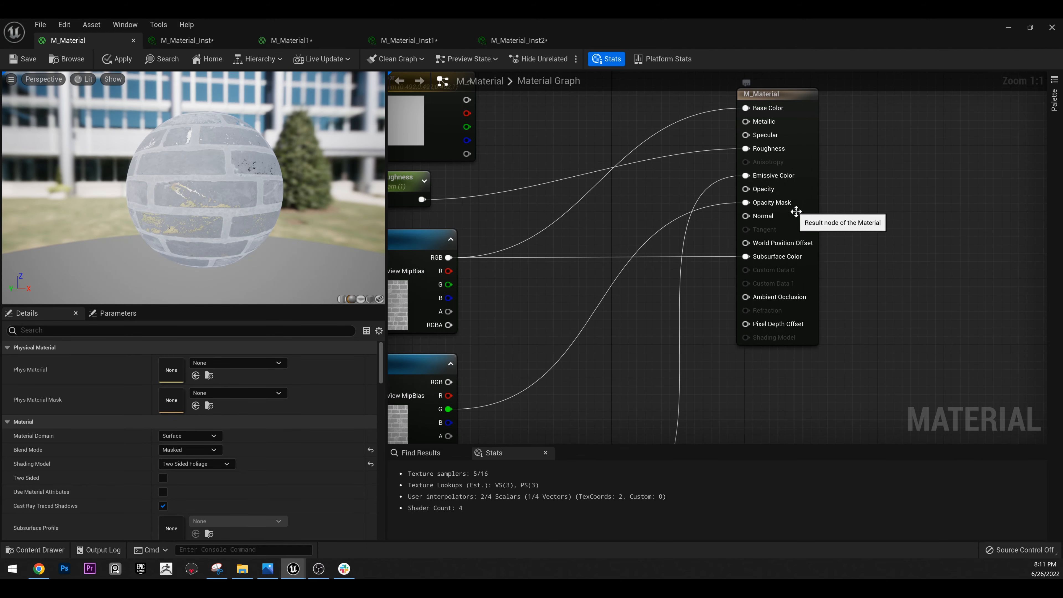
{"action": "right_click_drag", "start_coordinate": [687, 295], "coordinate": [793, 303]}
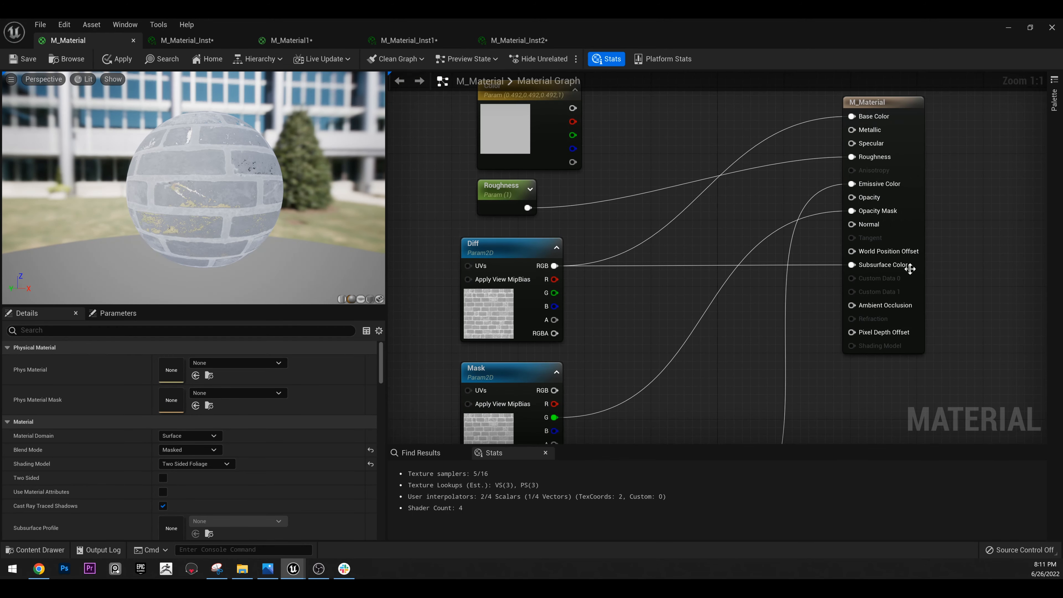
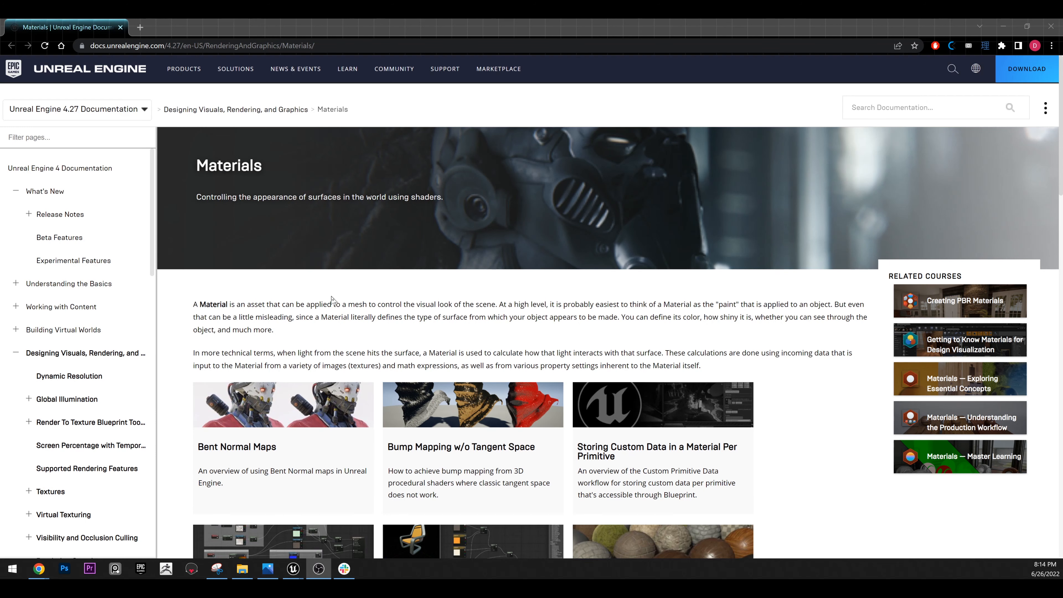
In the web browser, examine the topics on the Unreal Engine 4.27 Materials documentation page and its page tree.
{"action": "scroll", "coordinate": [354, 231], "scroll_direction": "down", "scroll_amount": 6}
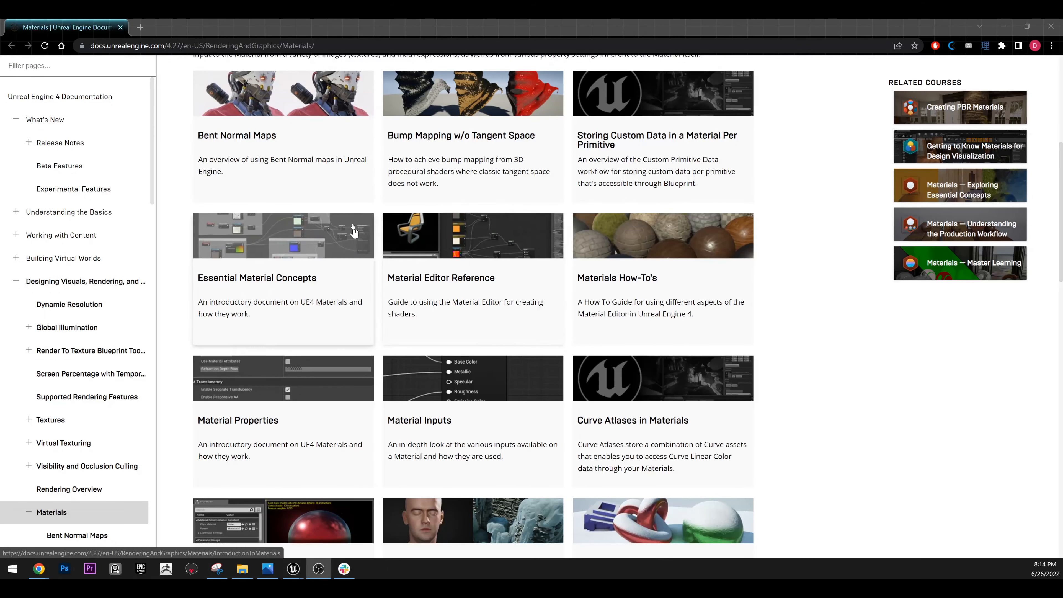
{"action": "scroll", "coordinate": [262, 184], "scroll_direction": "up", "scroll_amount": 1}
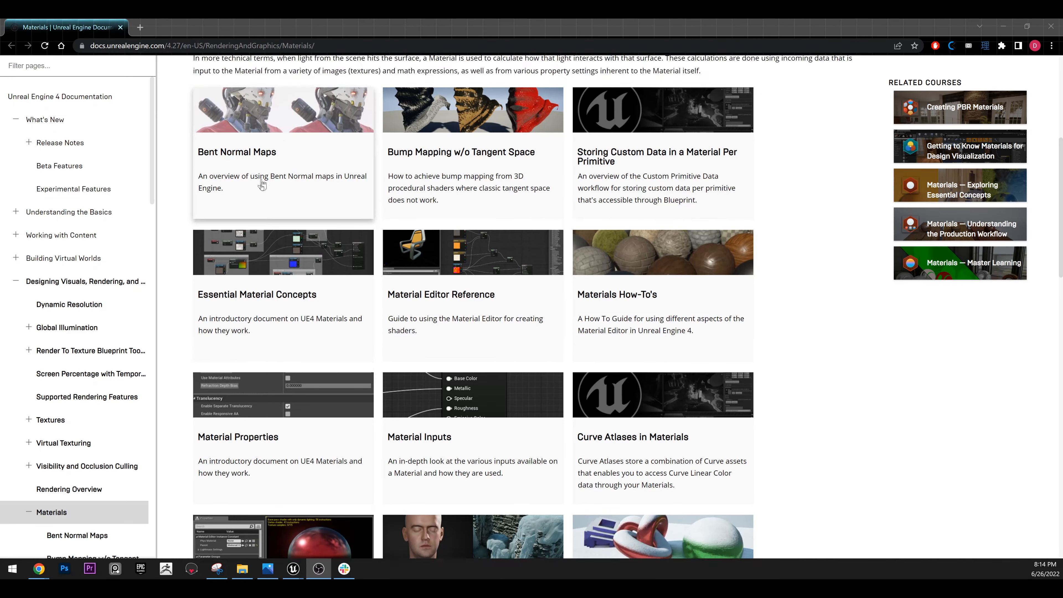
{"action": "scroll", "coordinate": [262, 184], "scroll_direction": "up", "scroll_amount": 4}
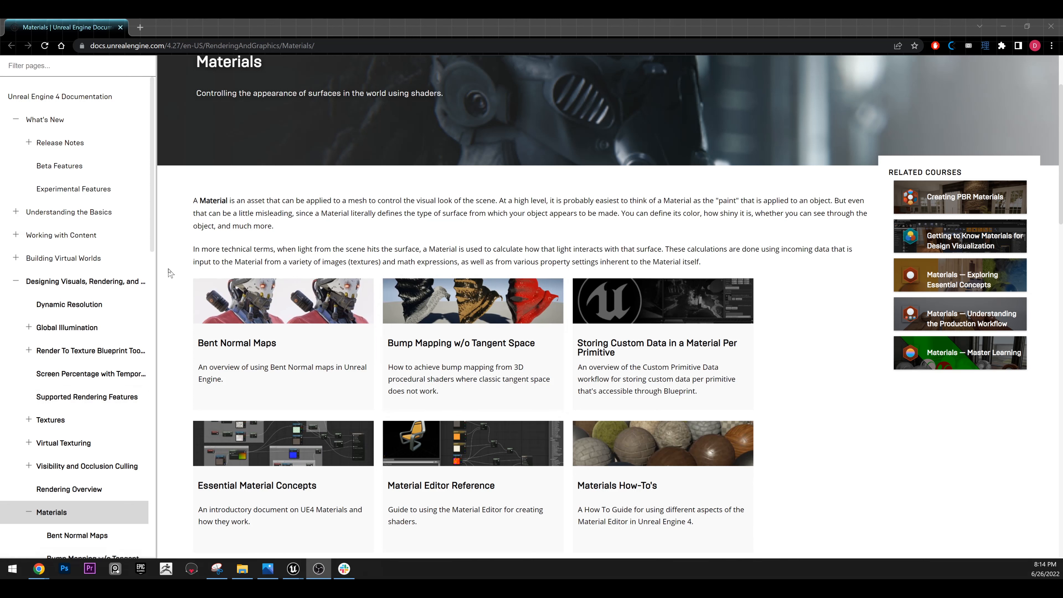
{"action": "scroll", "coordinate": [58, 456], "scroll_direction": "down", "scroll_amount": 8}
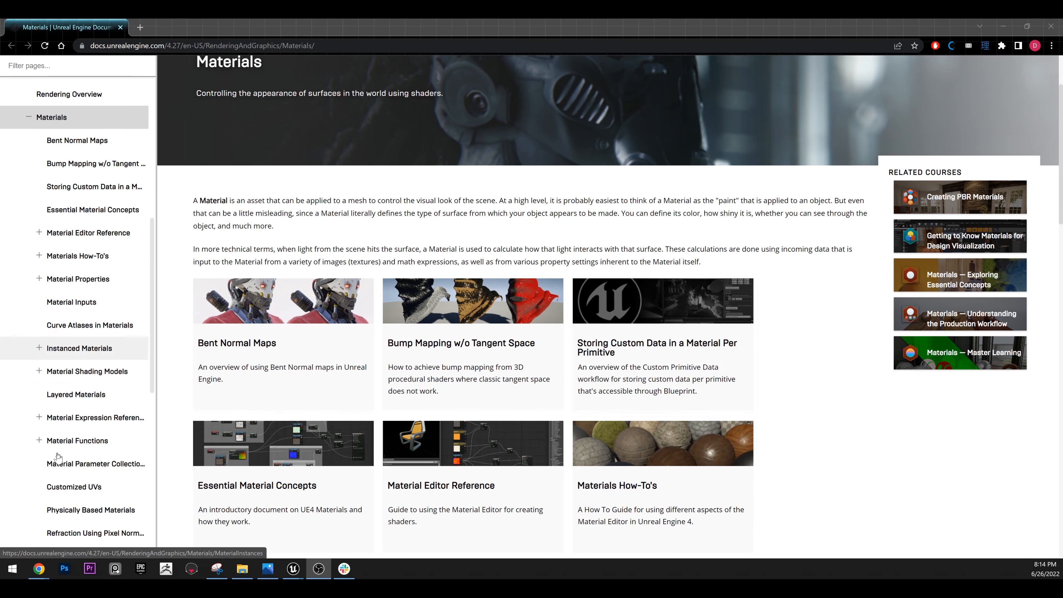
{"action": "scroll", "coordinate": [78, 230], "scroll_direction": "up", "scroll_amount": 2}
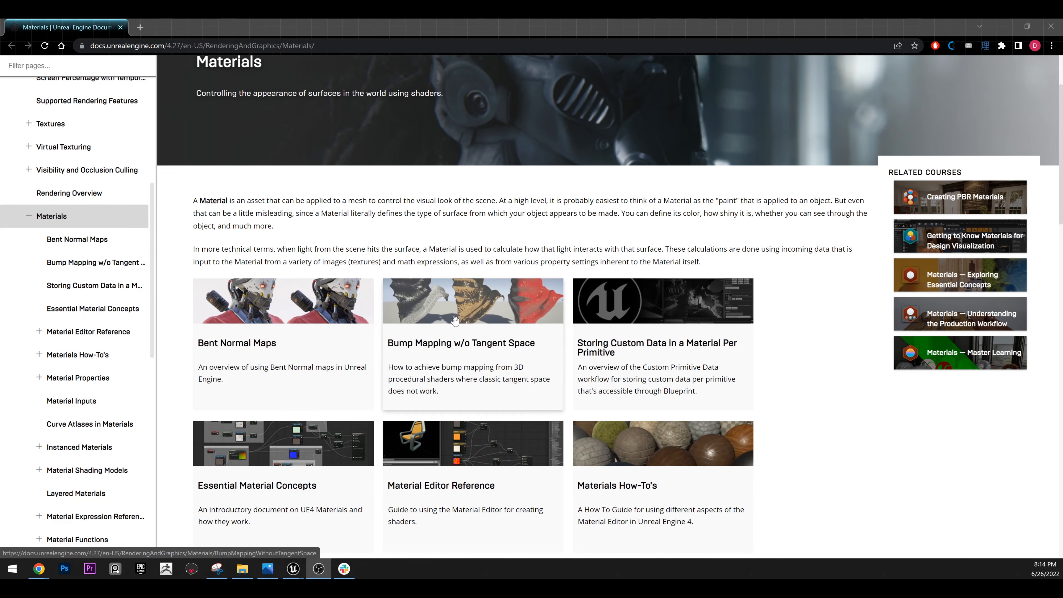
{"action": "scroll", "coordinate": [479, 419], "scroll_direction": "down", "scroll_amount": 2}
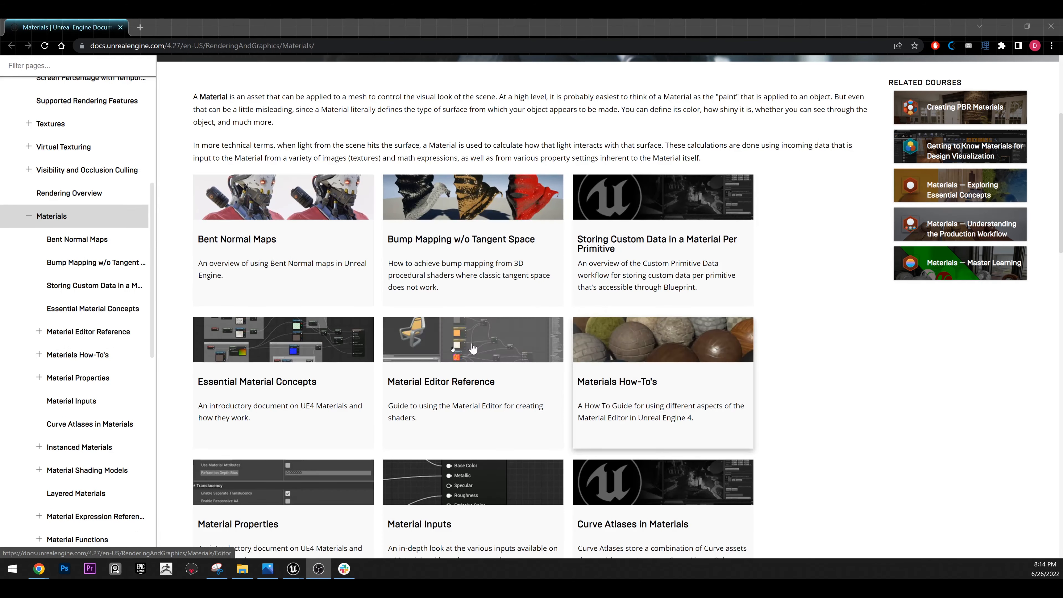
{"action": "scroll", "coordinate": [481, 439], "scroll_direction": "down", "scroll_amount": 2}
{"action": "scroll", "coordinate": [544, 375], "scroll_direction": "down", "scroll_amount": 4}
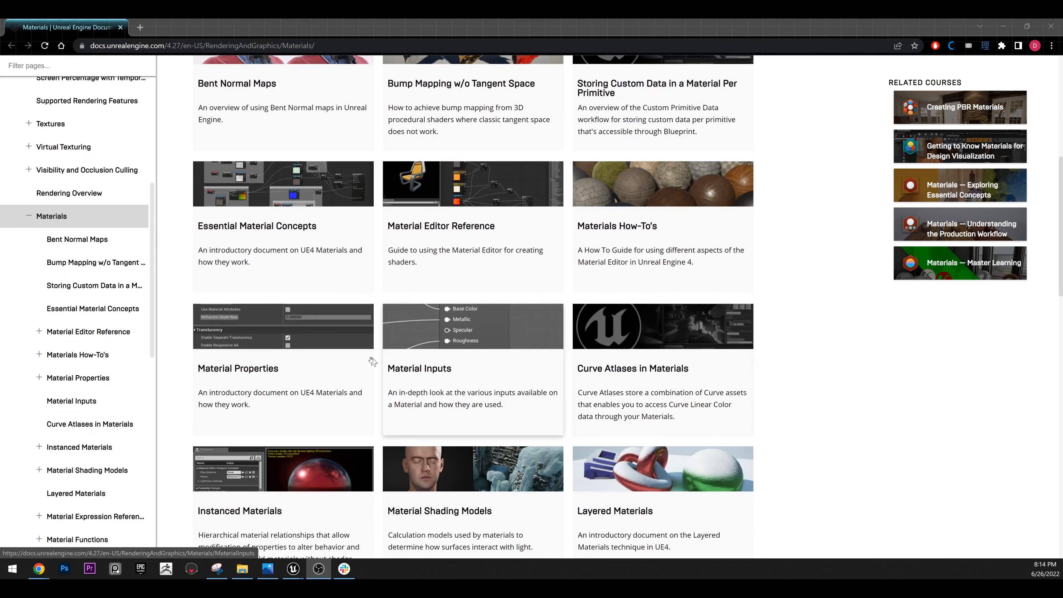
{"action": "scroll", "coordinate": [469, 397], "scroll_direction": "down", "scroll_amount": 1}
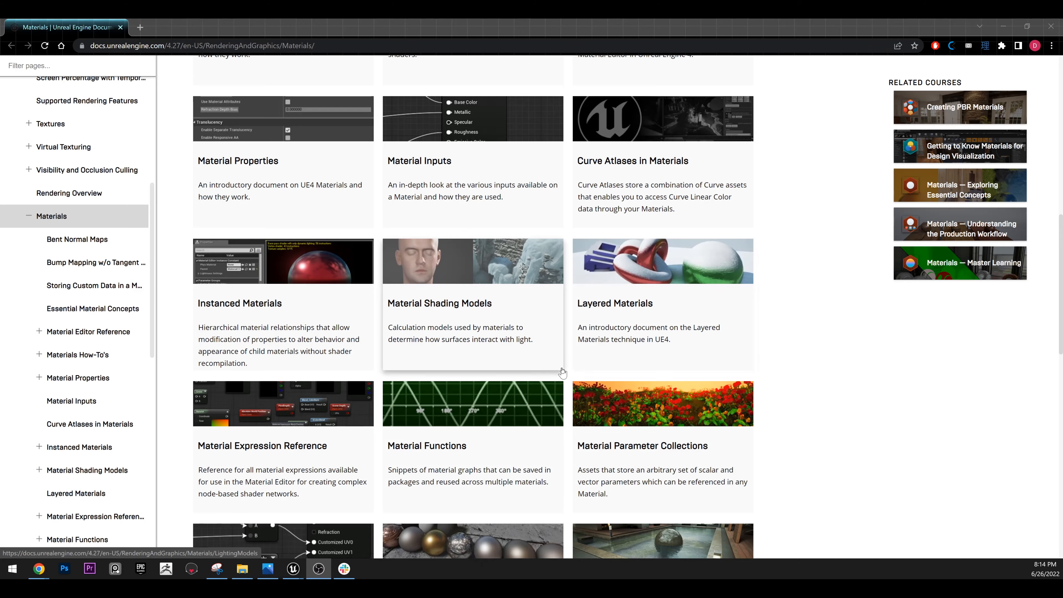
{"action": "scroll", "coordinate": [515, 373], "scroll_direction": "down", "scroll_amount": 2}
{"action": "scroll", "coordinate": [516, 373], "scroll_direction": "down", "scroll_amount": 3}
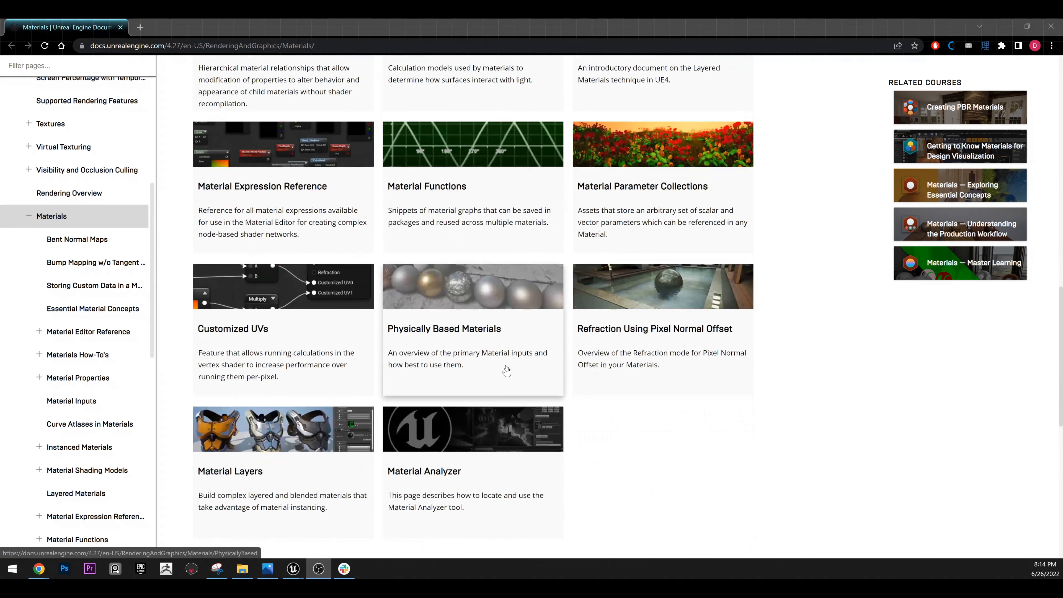
{"action": "scroll", "coordinate": [468, 446], "scroll_direction": "up", "scroll_amount": 2}
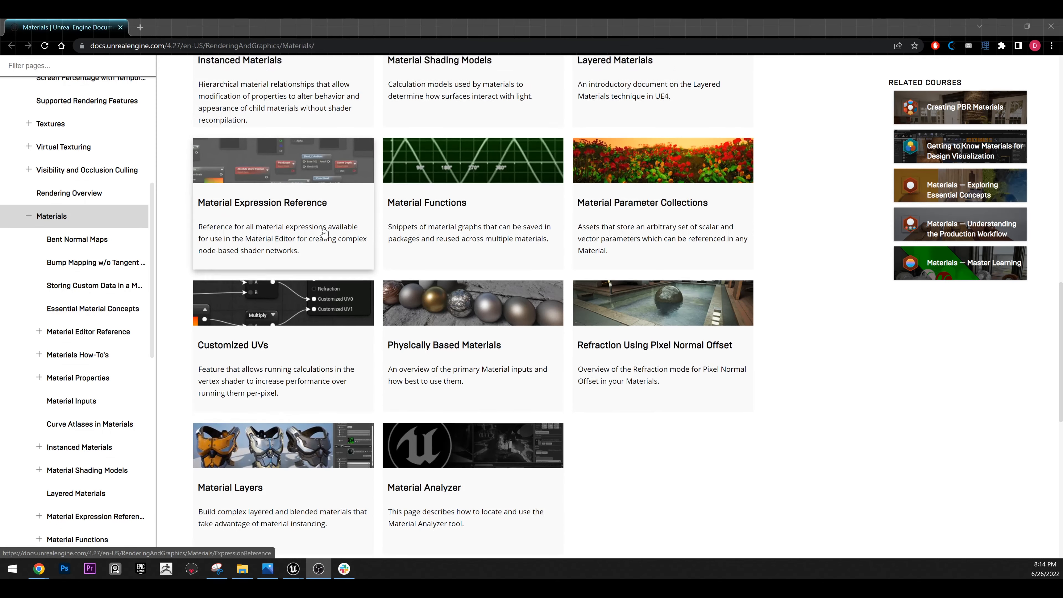
{"action": "scroll", "coordinate": [468, 446], "scroll_direction": "down", "scroll_amount": 3}
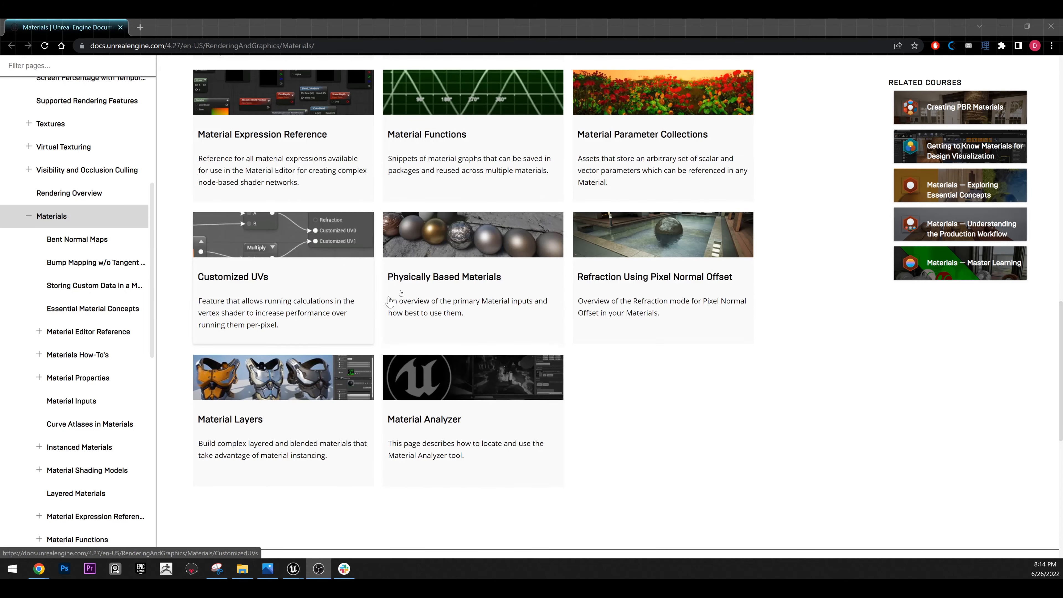
{"action": "scroll", "coordinate": [569, 346], "scroll_direction": "up", "scroll_amount": 4}
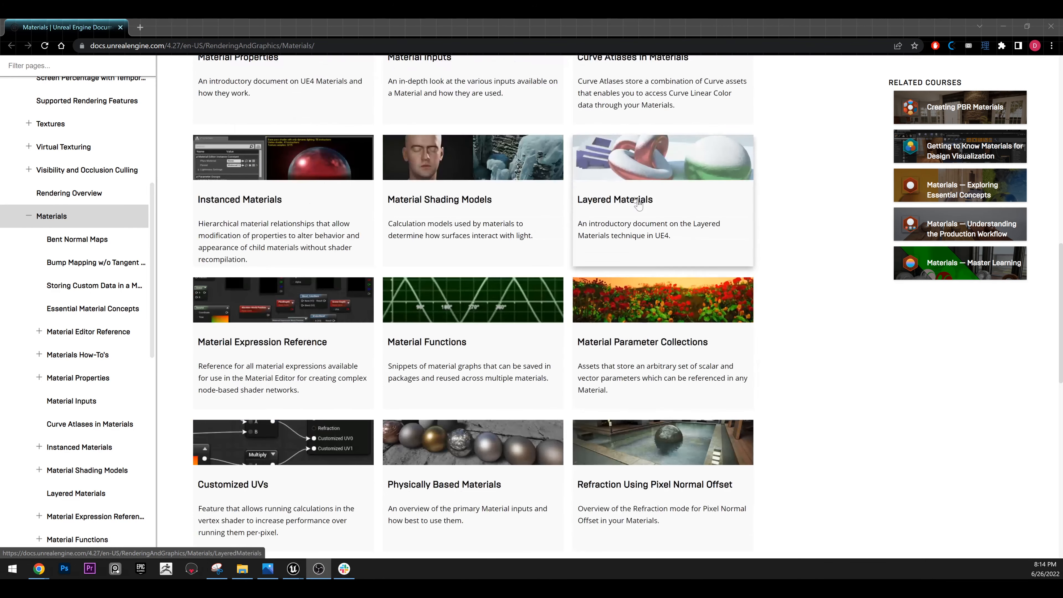
{"action": "scroll", "coordinate": [554, 299], "scroll_direction": "up", "scroll_amount": 7}
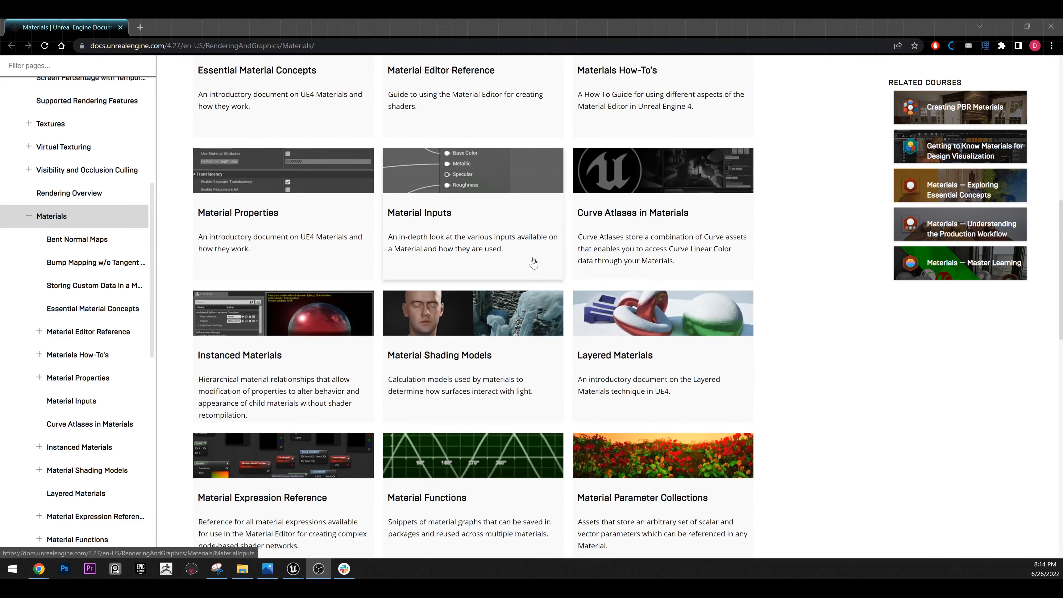
{"action": "scroll", "coordinate": [480, 223], "scroll_direction": "up", "scroll_amount": 3}
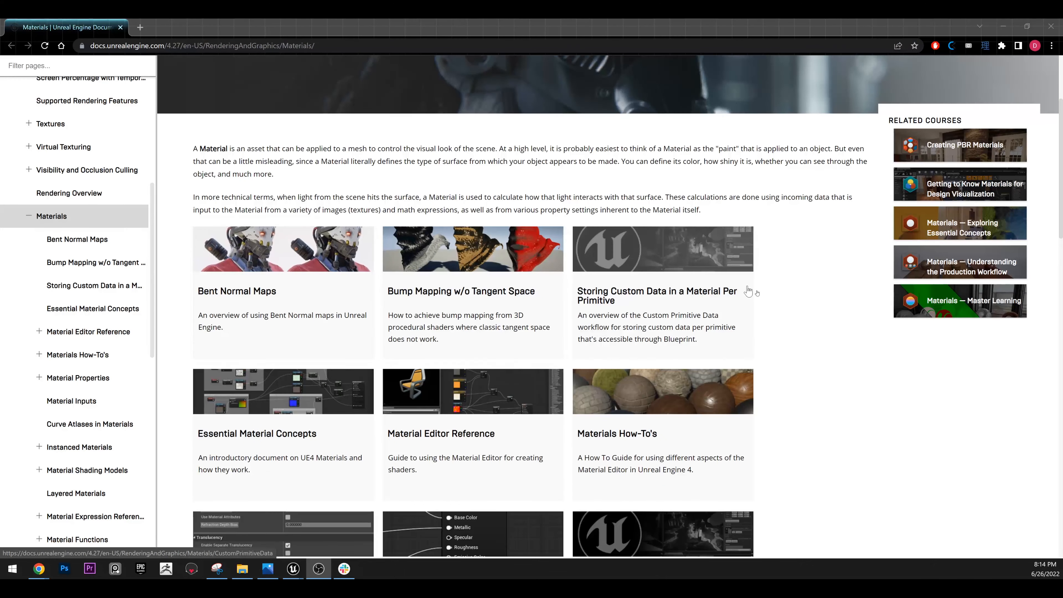
Open the Layered Materials and Material Shading Models documentation pages in separate browser tabs and switch to Material Shading Models.
{"action": "scroll", "coordinate": [634, 259], "scroll_direction": "down", "scroll_amount": 2}
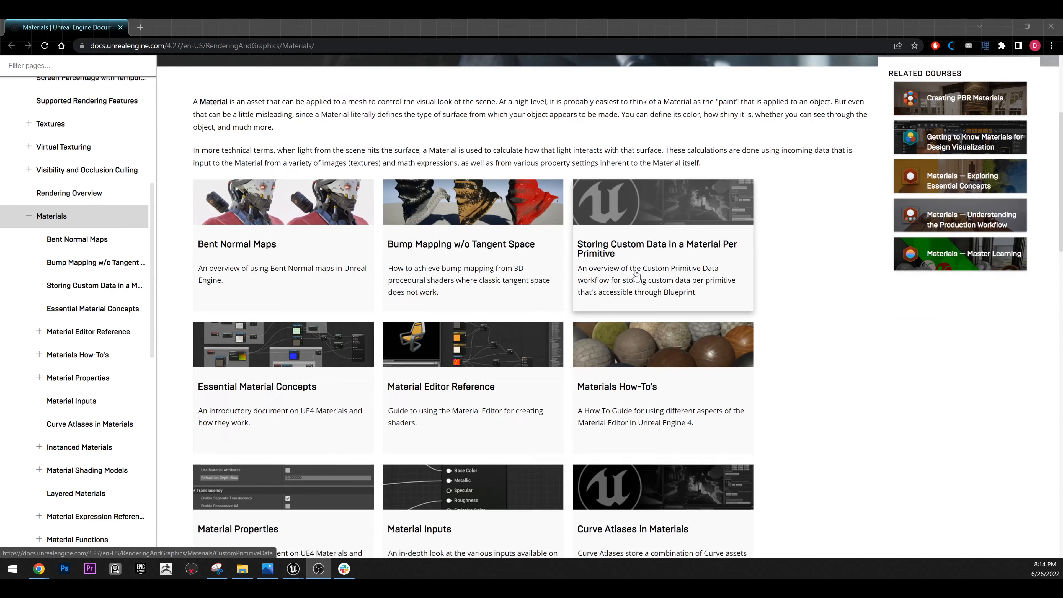
{"action": "scroll", "coordinate": [634, 253], "scroll_direction": "down", "scroll_amount": 5}
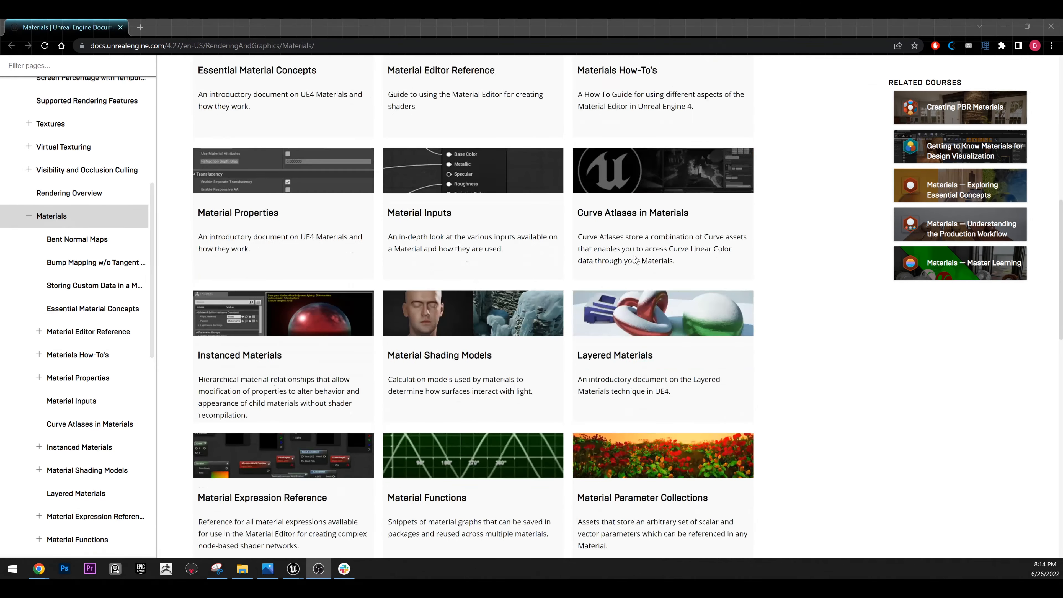
{"action": "middle_click", "coordinate": [669, 331]}
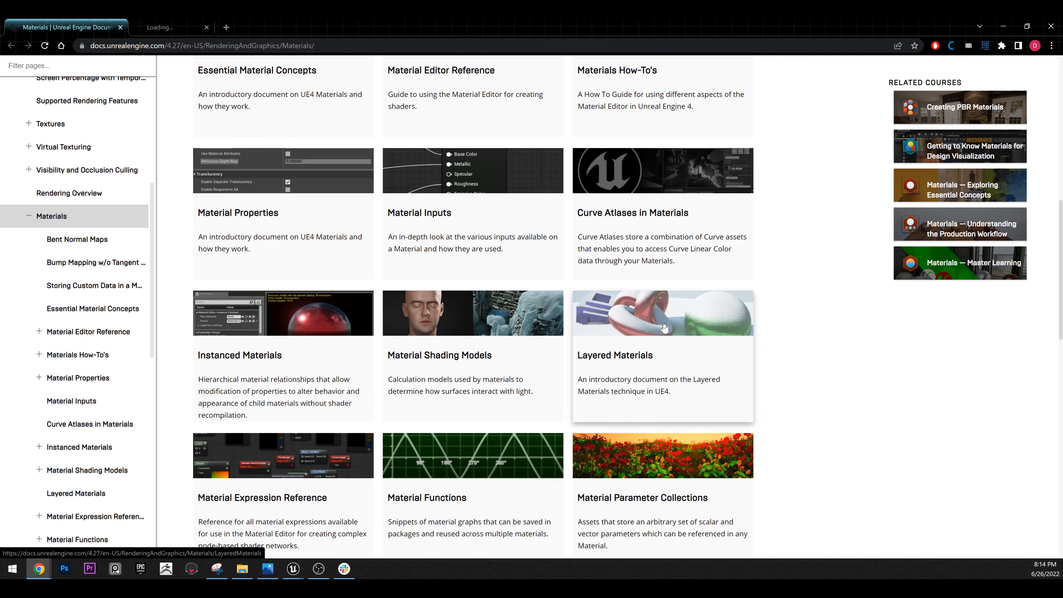
{"action": "middle_click", "coordinate": [461, 322]}
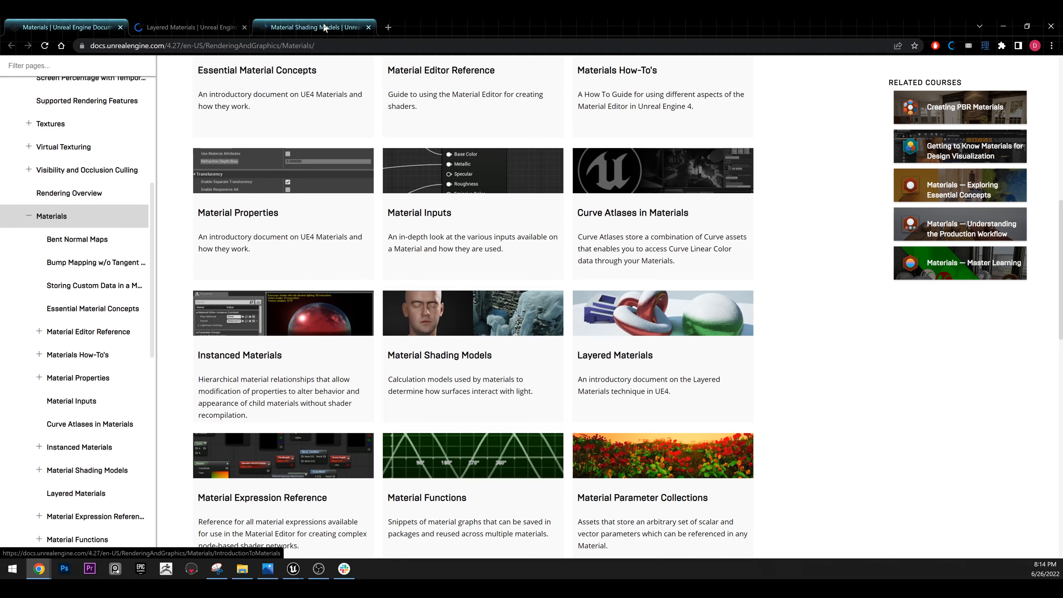
{"action": "left_click", "coordinate": [315, 27]}
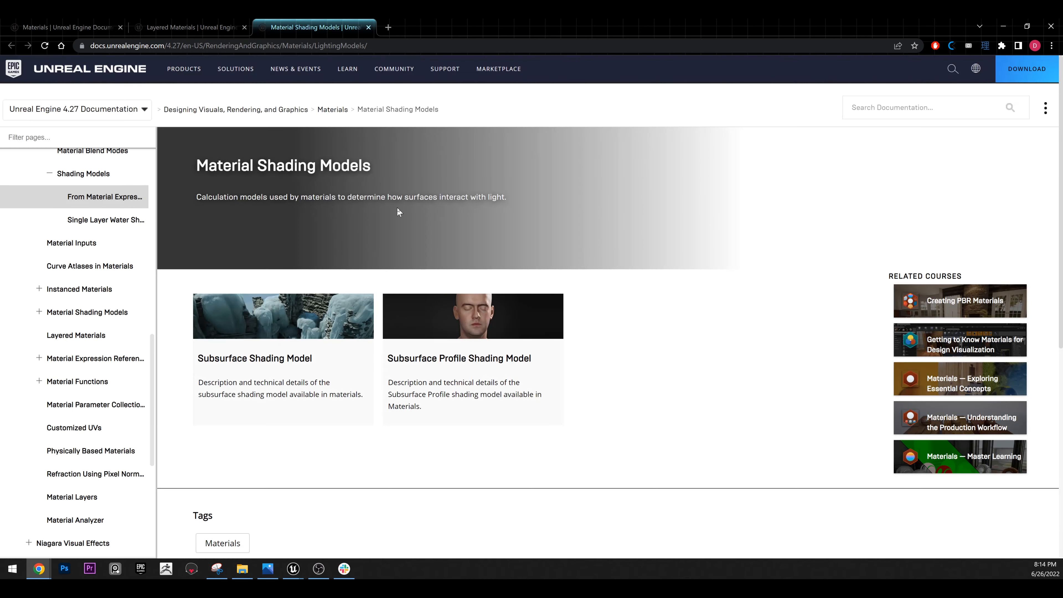
Open the Subsurface Shading Model documentation in its own browser tab and examine its description and example images.
{"action": "middle_click", "coordinate": [268, 358]}
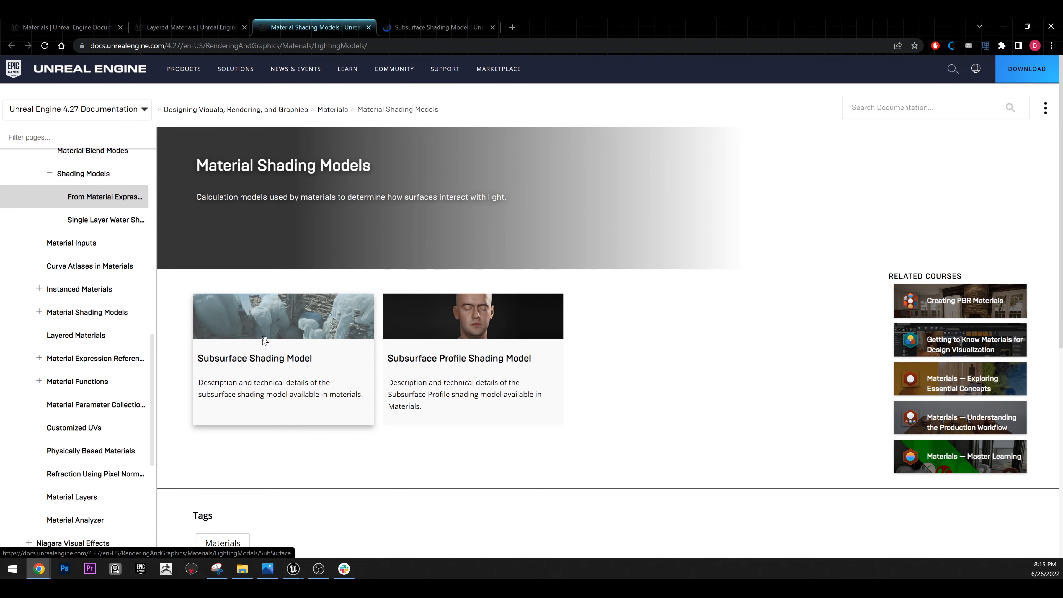
{"action": "left_click", "coordinate": [450, 27]}
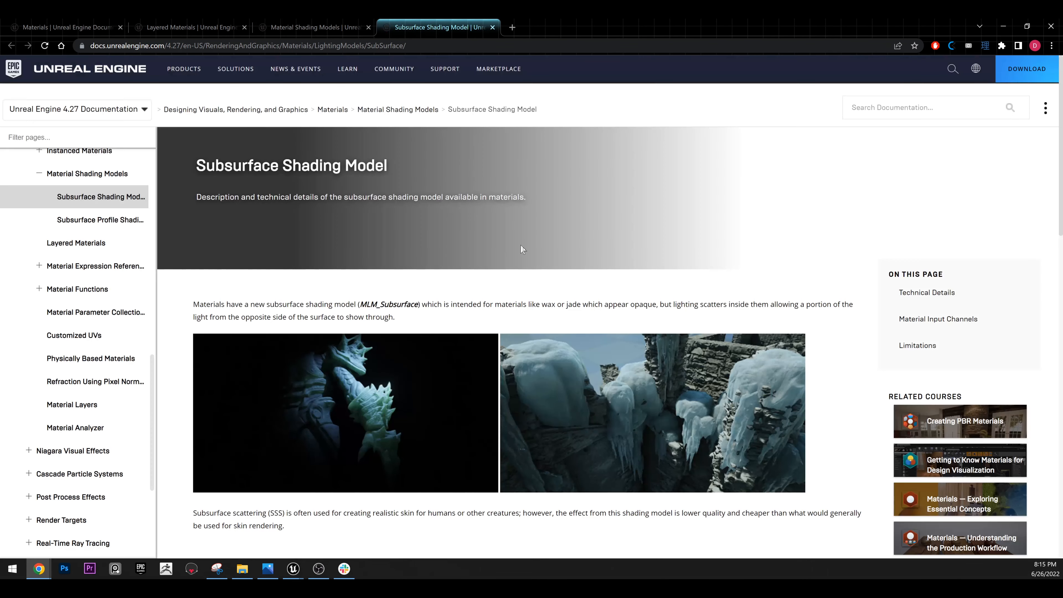
{"action": "scroll", "coordinate": [574, 292], "scroll_direction": "down", "scroll_amount": 3}
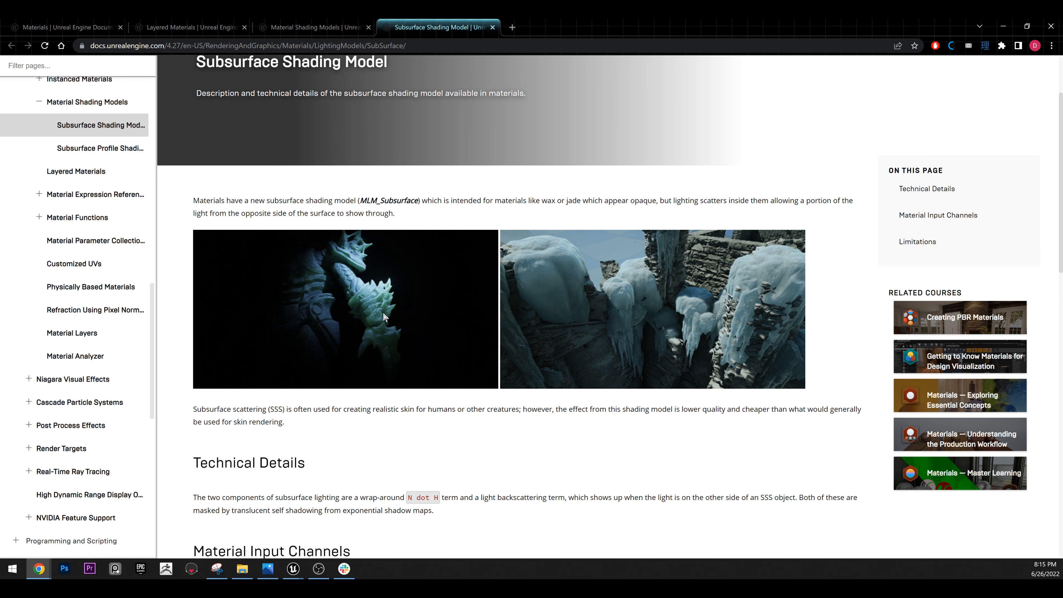
{"action": "scroll", "coordinate": [485, 289], "scroll_direction": "down", "scroll_amount": 1}
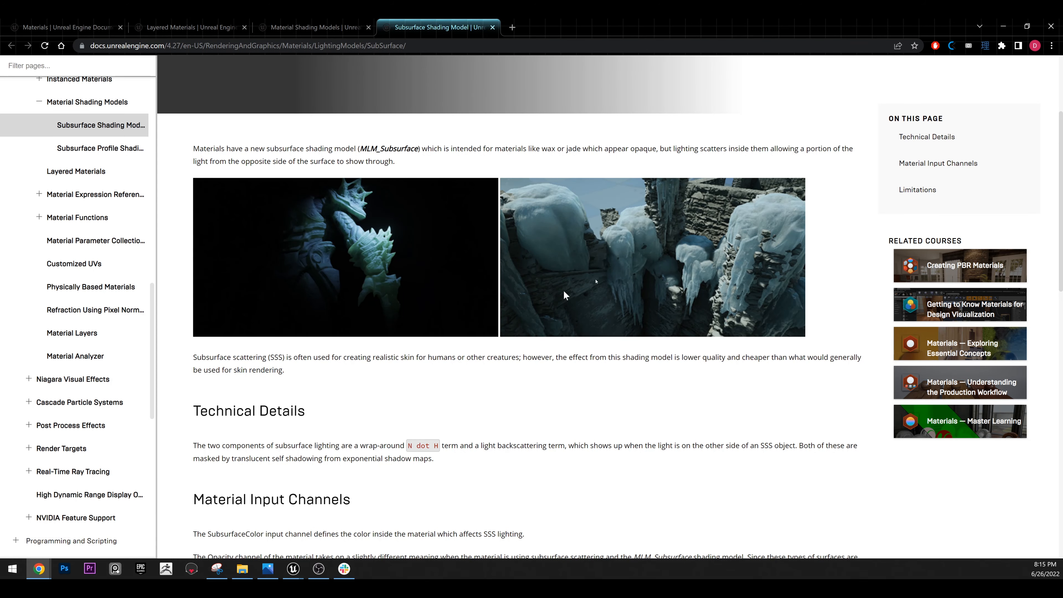
{"action": "scroll", "coordinate": [556, 267], "scroll_direction": "up", "scroll_amount": 3}
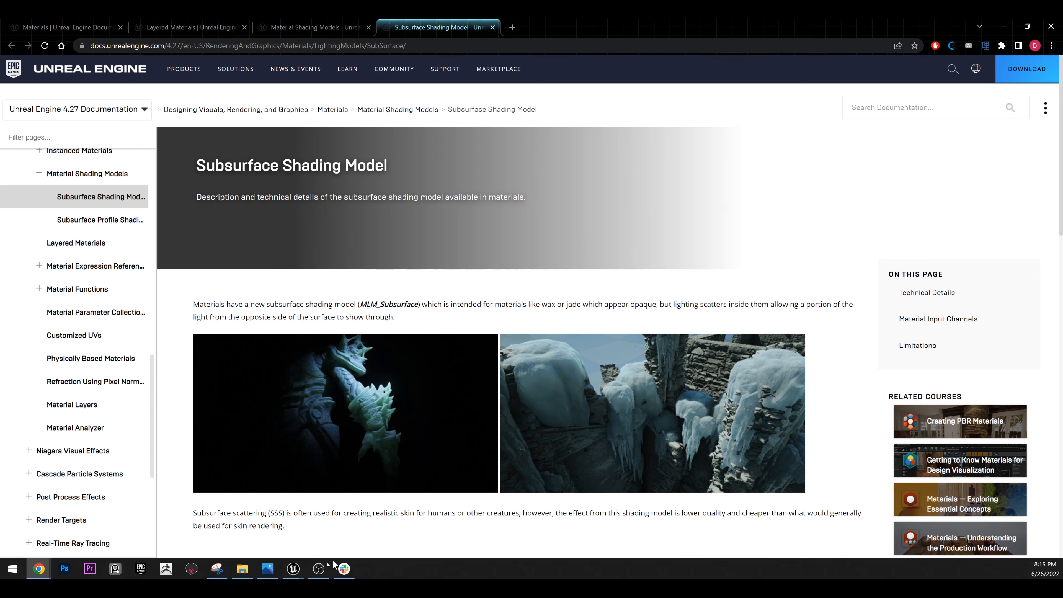
Switch from the browser back to the Unreal Engine material editor showing the M_Material graph.
{"action": "mouse_move", "coordinate": [293, 568]}
{"action": "left_click", "coordinate": [349, 524]}
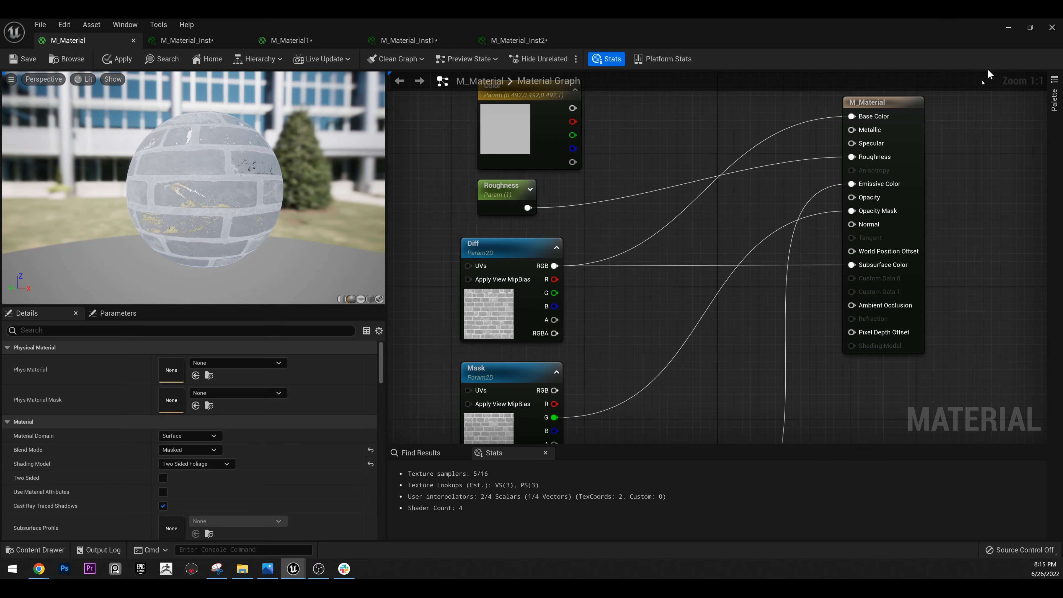
{"action": "left_click", "coordinate": [1012, 28]}
{"action": "left_click", "coordinate": [1008, 29]}
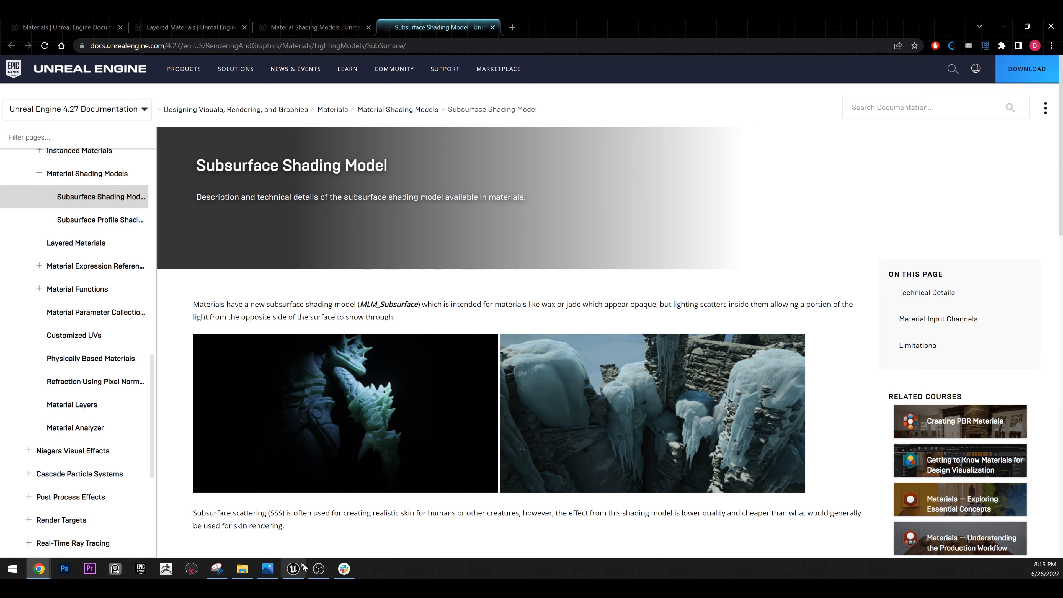
{"action": "left_click", "coordinate": [293, 568]}
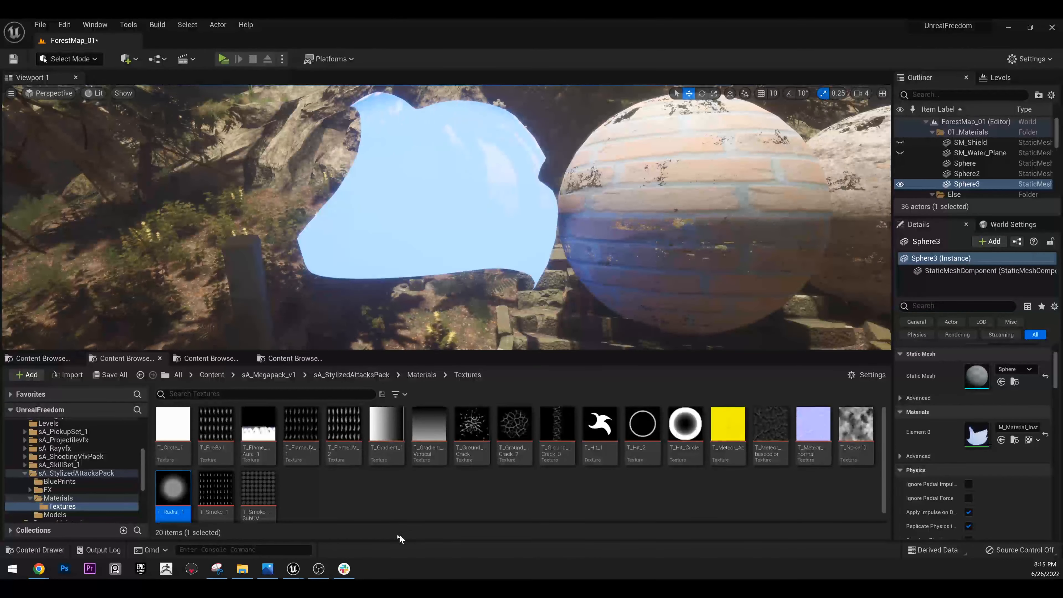
{"action": "mouse_move", "coordinate": [293, 569]}
{"action": "left_click", "coordinate": [368, 510]}
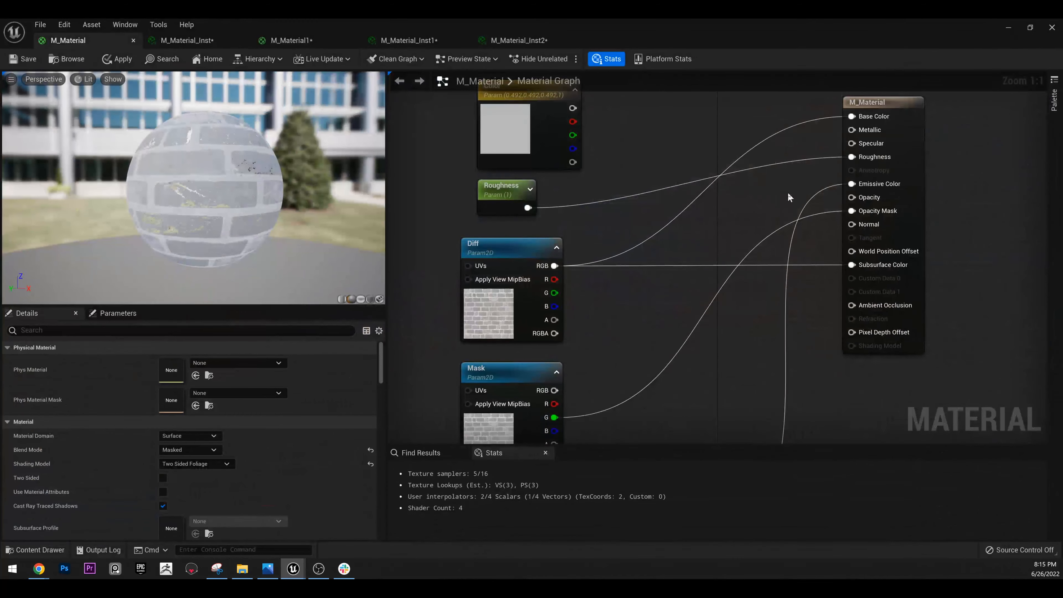
Add a three-component vector constant to the M_Material graph, convert it to a parameter, and name it Subsurvace.
{"action": "left_click", "coordinate": [631, 310]}
{"action": "right_click", "coordinate": [642, 314]}
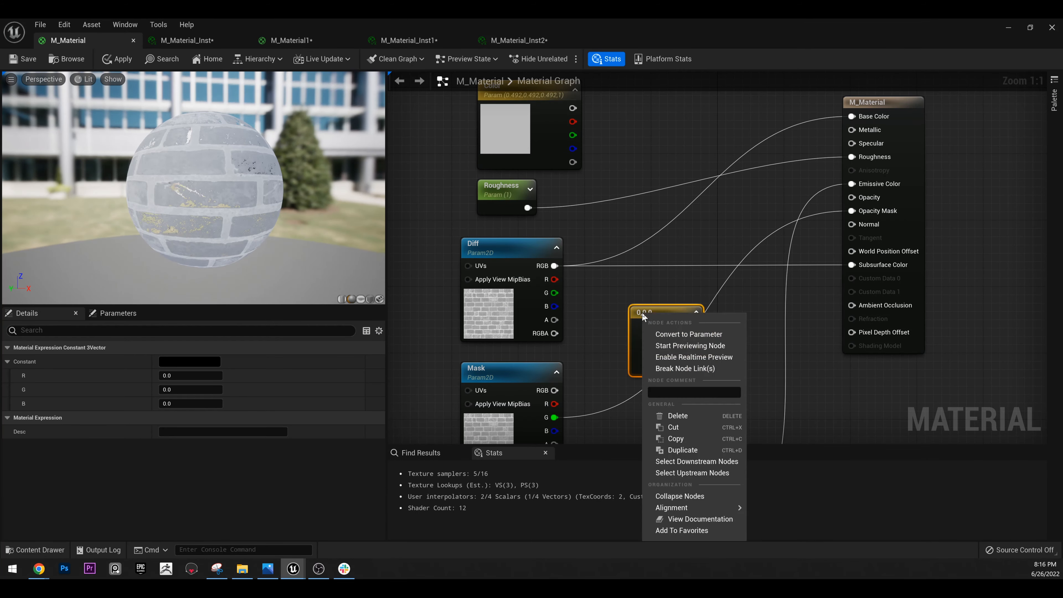
{"action": "left_click", "coordinate": [689, 334]}
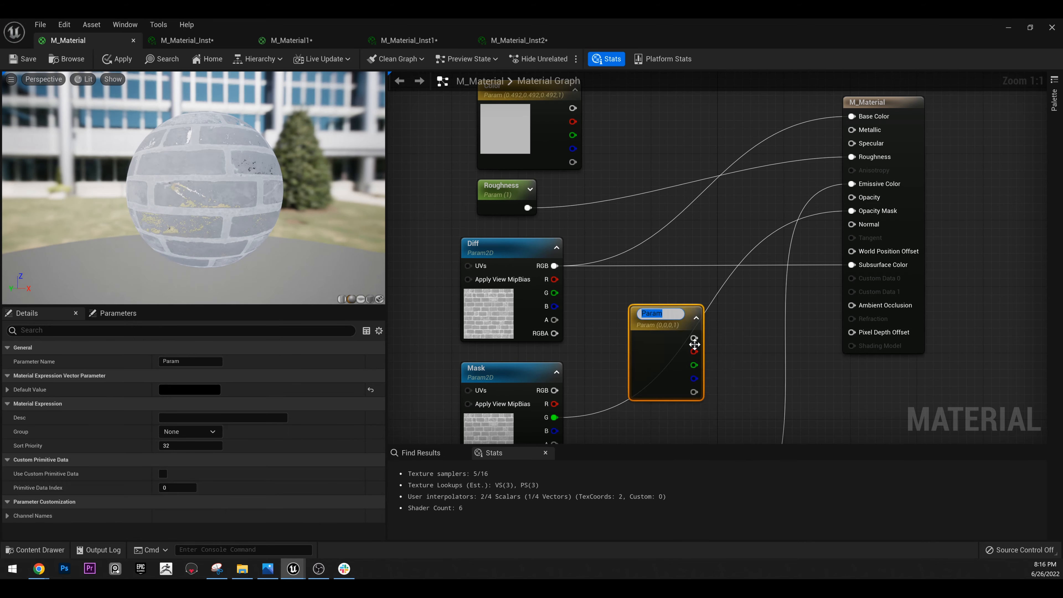
{"action": "type", "text": "Subsurvac"}
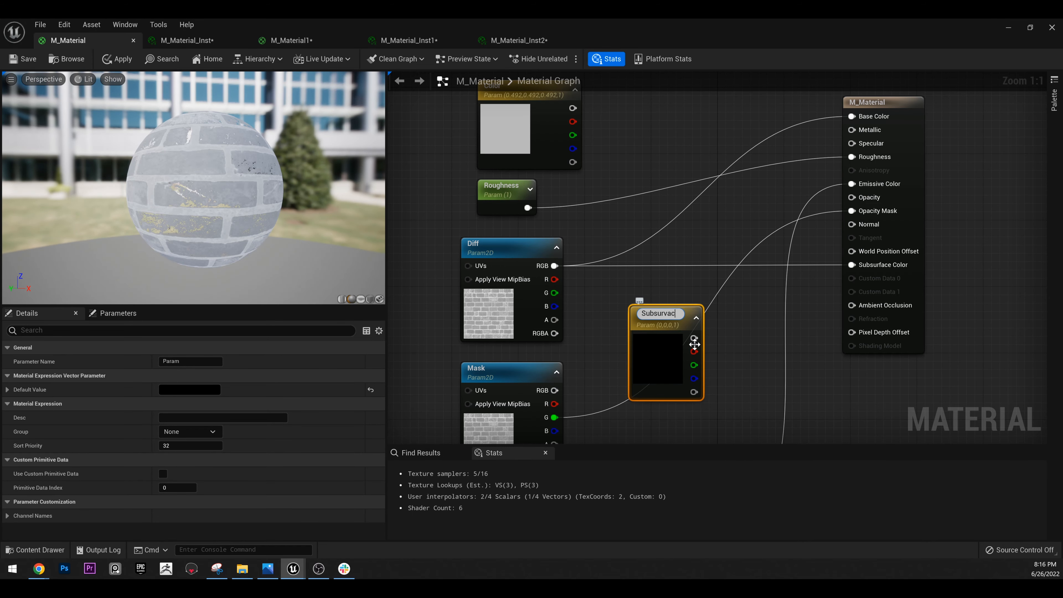
{"action": "type", "text": "e"}
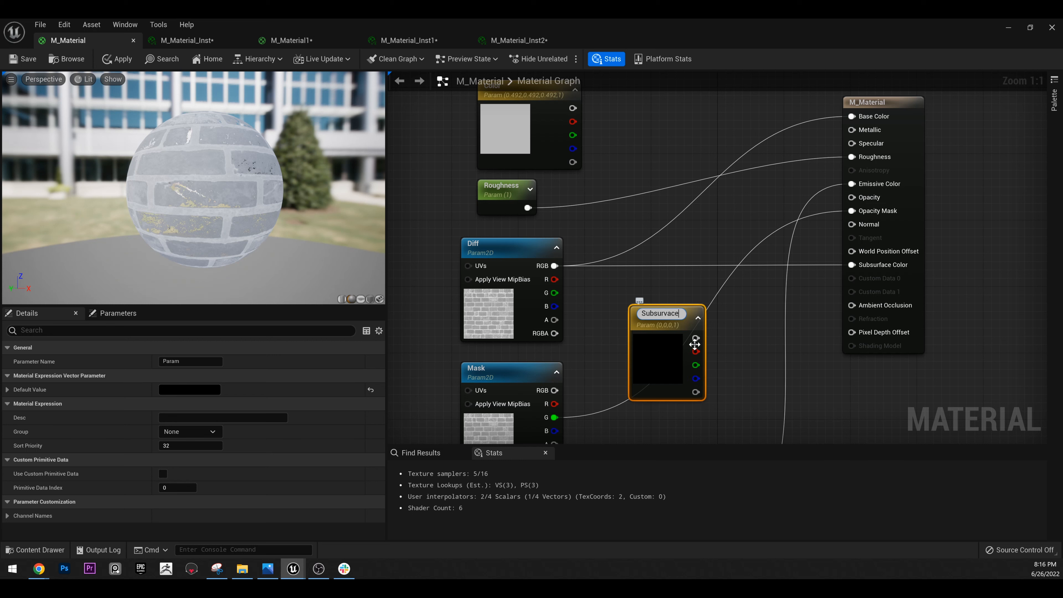
{"action": "key", "text": "Return"}
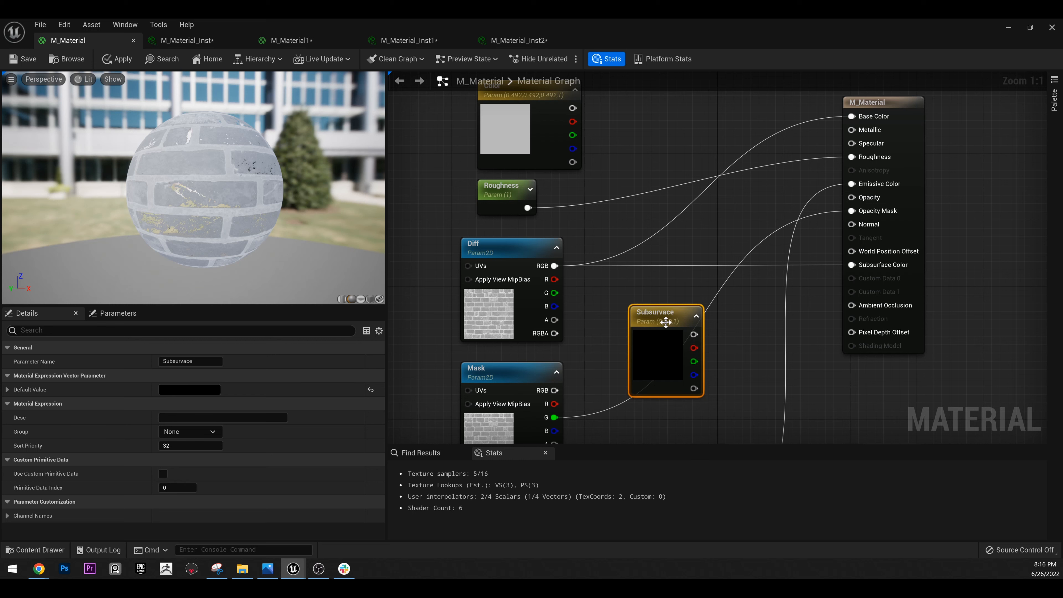
Connect the Subsurvace parameter to M_Material's Subsurface Color input and save the material.
{"action": "left_click_drag", "start_coordinate": [692, 334], "coordinate": [851, 264]}
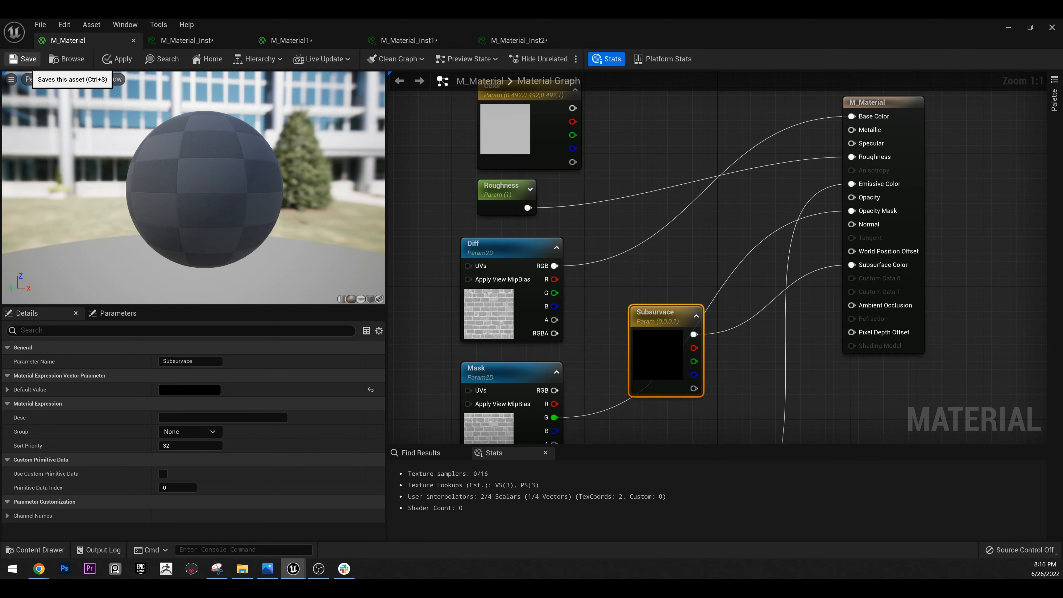
{"action": "left_click", "coordinate": [24, 58]}
Restore the material editor to a smaller window over the level and open M_Material_Inst1 from the MaterialTutorial folder.
{"action": "left_click", "coordinate": [209, 41]}
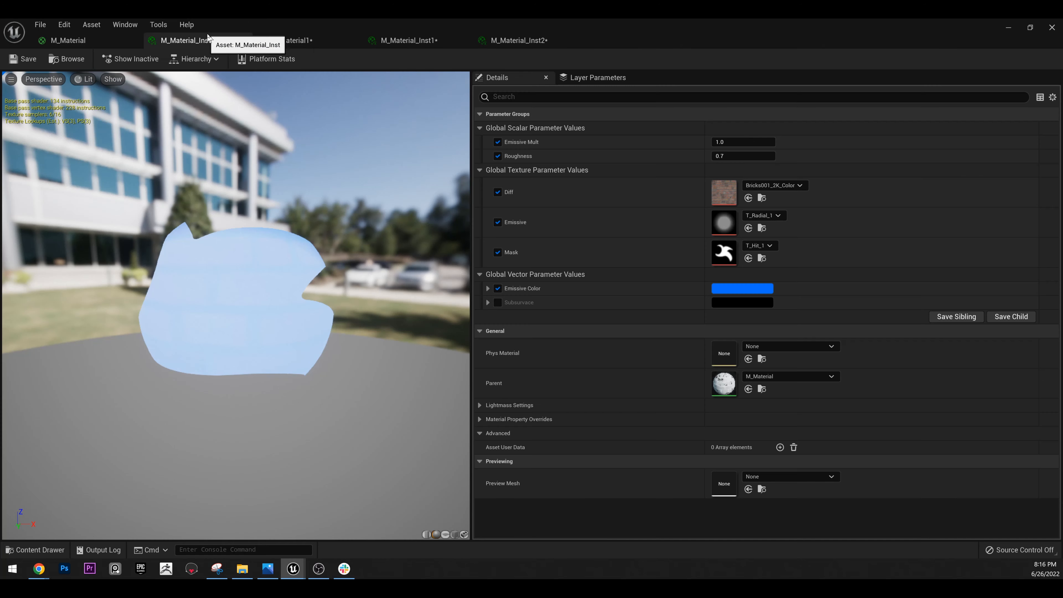
{"action": "double_click", "coordinate": [591, 22]}
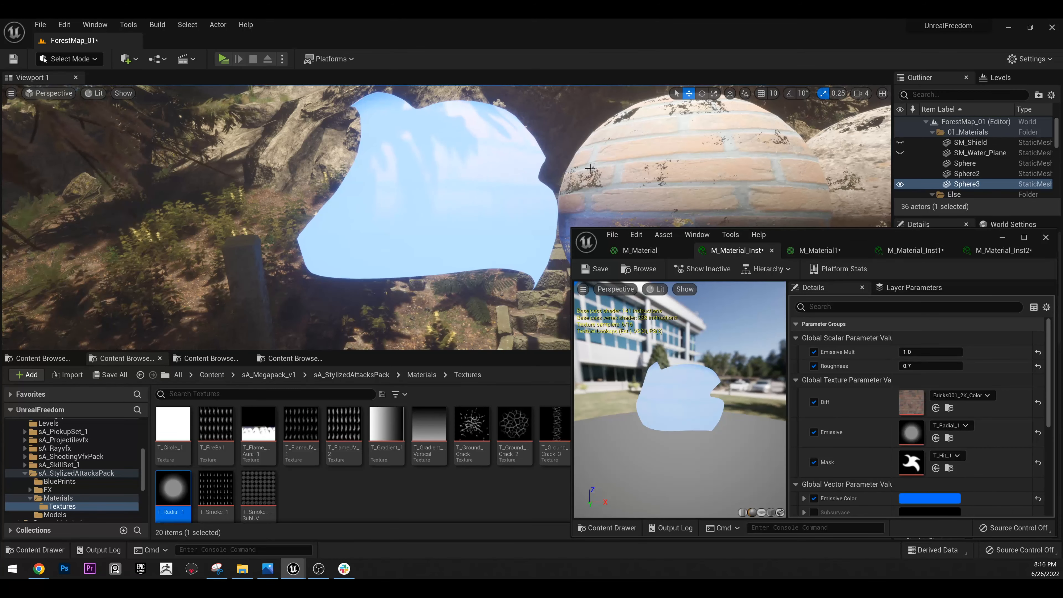
{"action": "right_click_drag", "start_coordinate": [462, 183], "coordinate": [506, 226]}
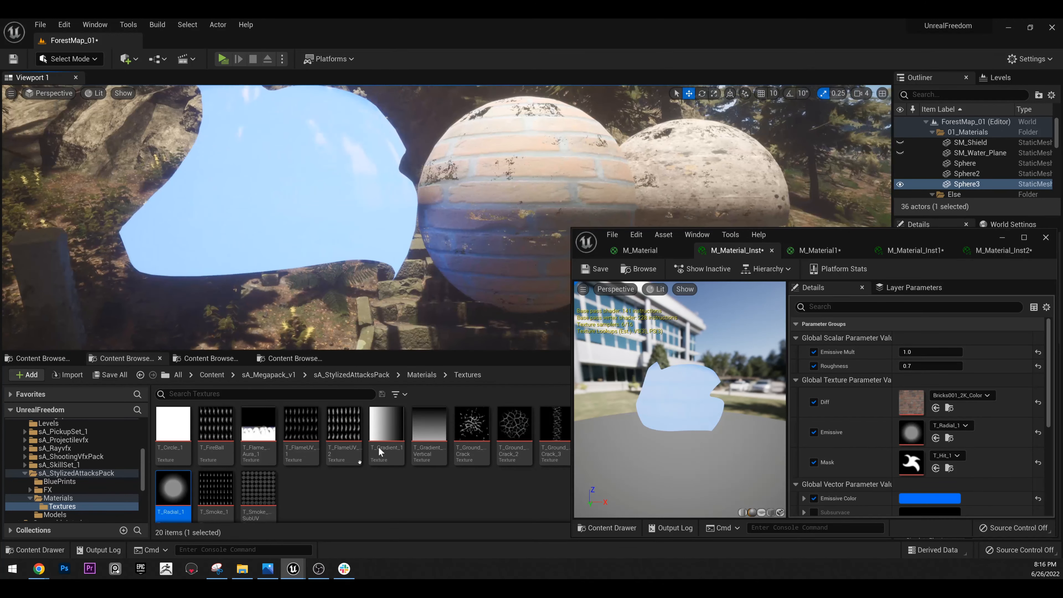
{"action": "left_click", "coordinate": [638, 269]}
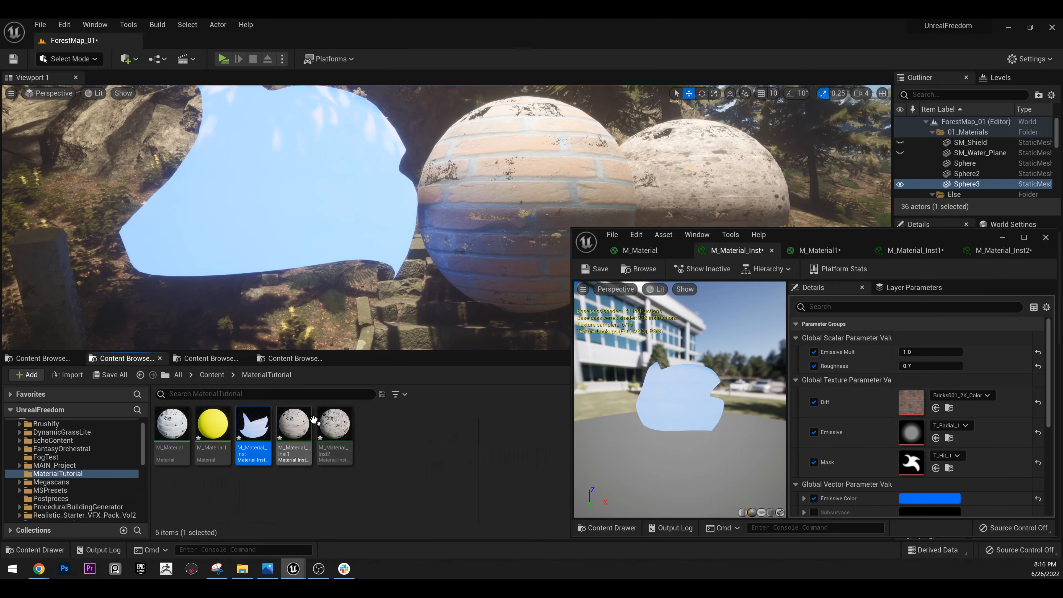
{"action": "double_click", "coordinate": [294, 424]}
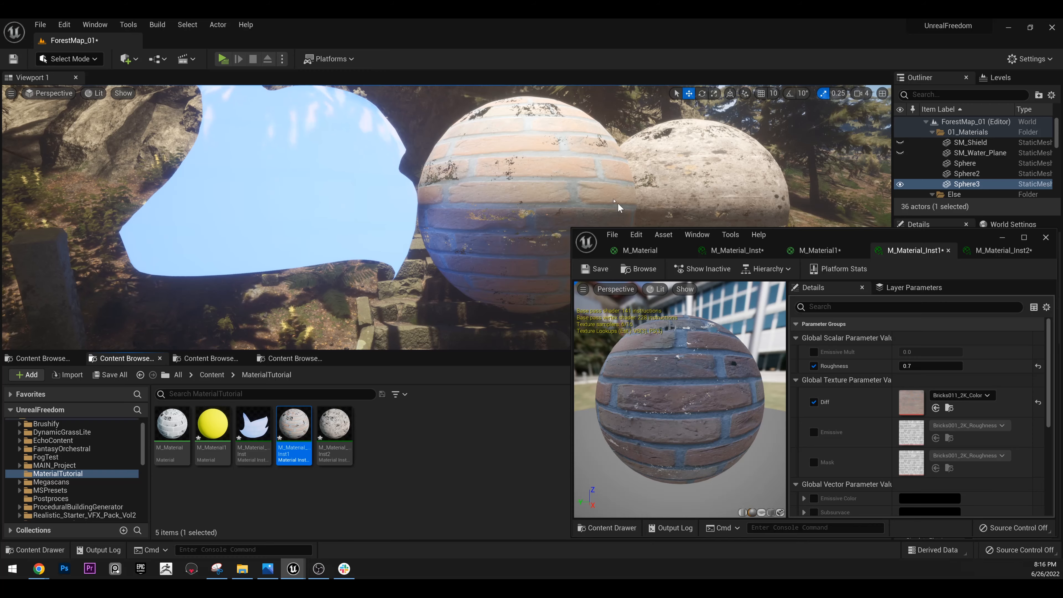
{"action": "right_click_drag", "start_coordinate": [620, 207], "coordinate": [653, 200]}
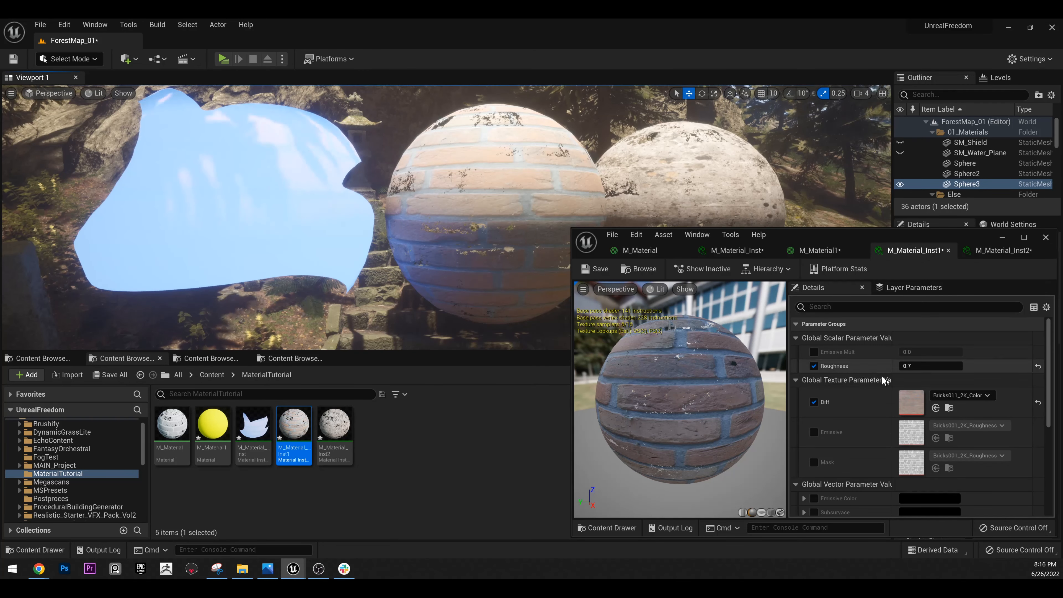
Enable the Subsurvace parameter in M_Material_Inst1 and set its color to saturated blue, about hue 241, saturation 1.0 and value 1.0.
{"action": "scroll", "coordinate": [883, 381], "scroll_direction": "down", "scroll_amount": 2}
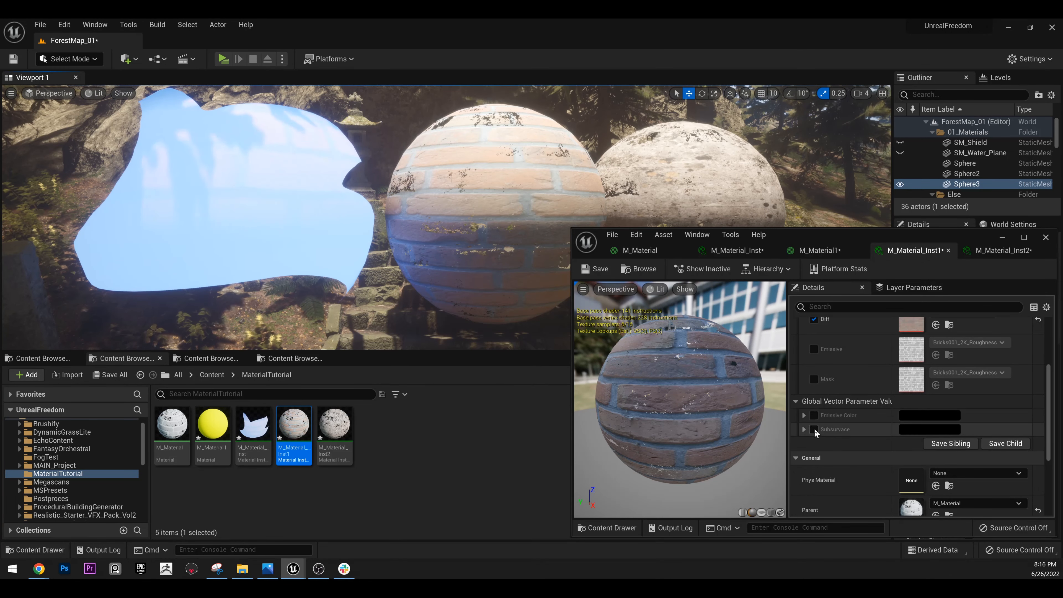
{"action": "left_click", "coordinate": [814, 429]}
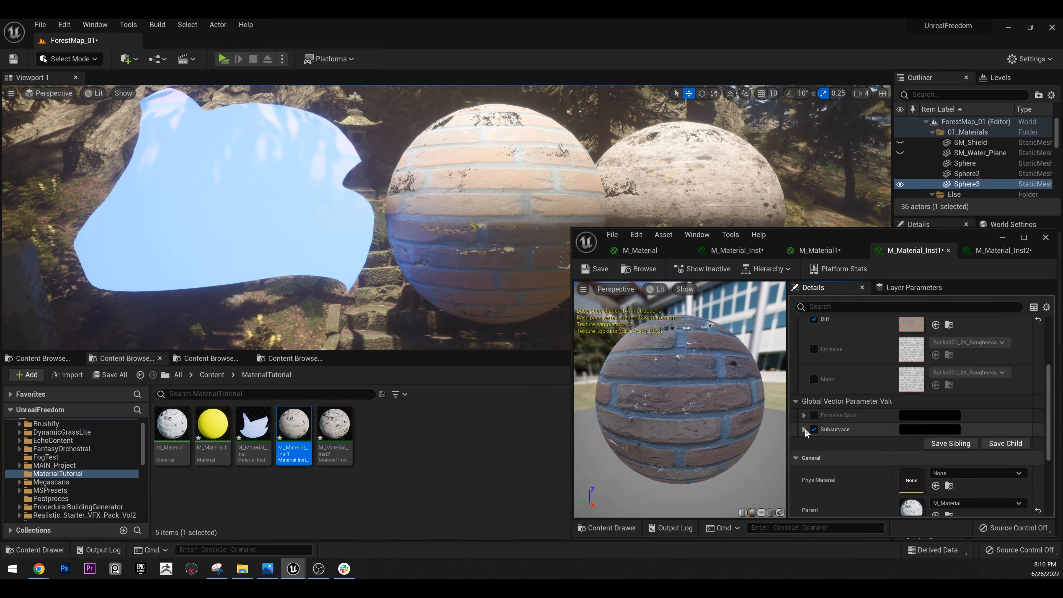
{"action": "left_click", "coordinate": [804, 430]}
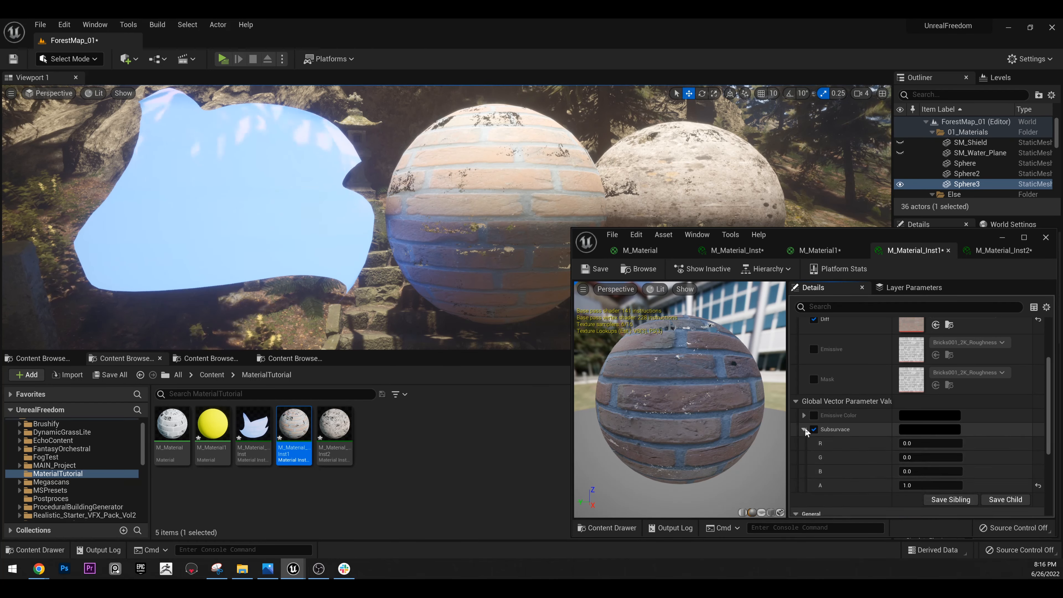
{"action": "left_click", "coordinate": [918, 429]}
{"action": "left_click_drag", "start_coordinate": [771, 367], "coordinate": [729, 331]}
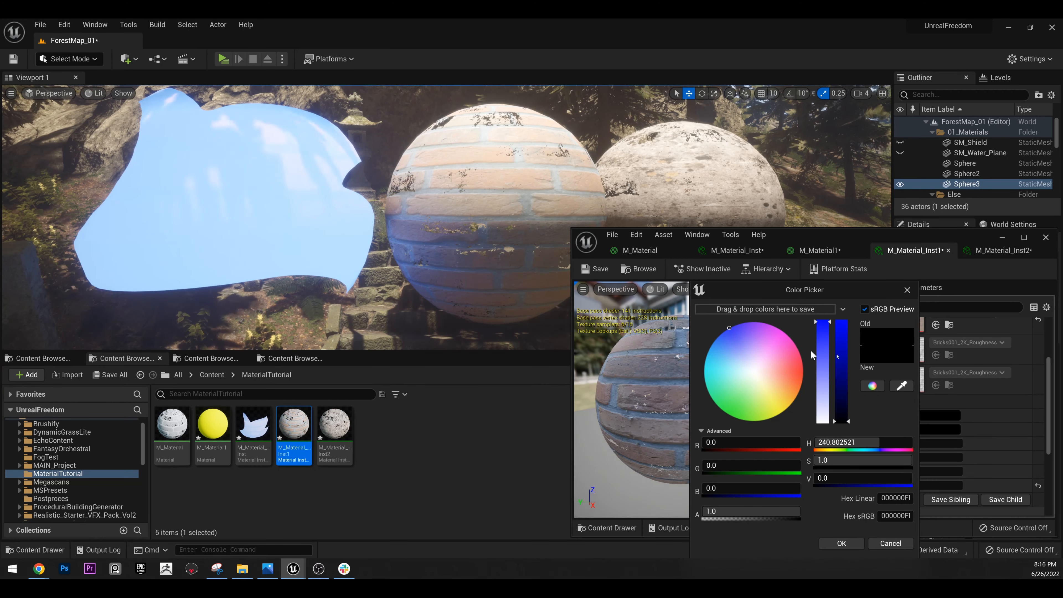
{"action": "left_click_drag", "start_coordinate": [837, 359], "coordinate": [838, 322]}
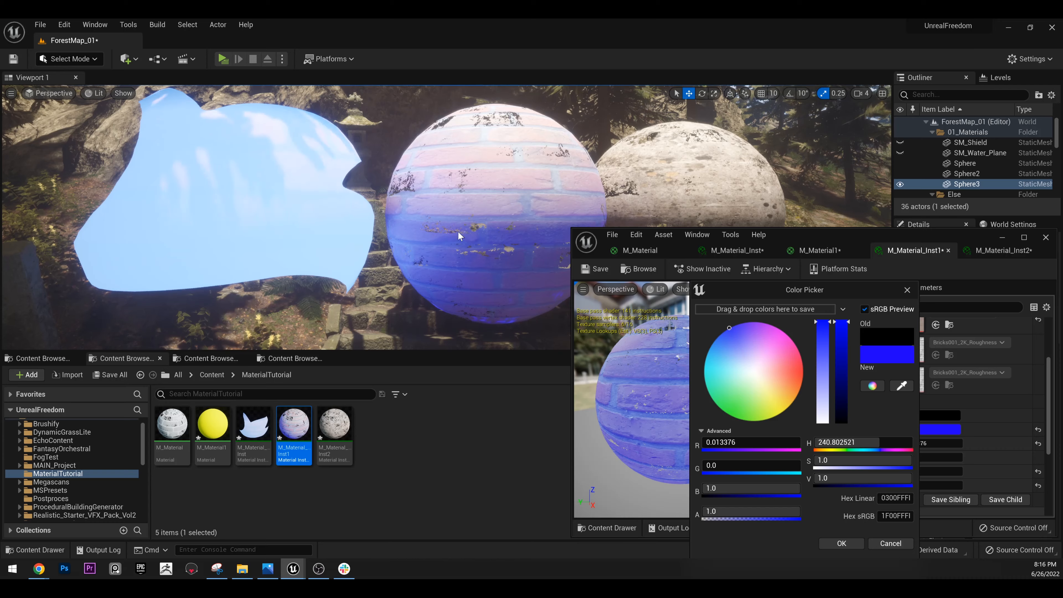
Inspect the blue-tinted brick sphere in the level from several sides, including against the light, and hide Sphere3.
{"action": "right_click_drag", "start_coordinate": [458, 235], "coordinate": [557, 118]}
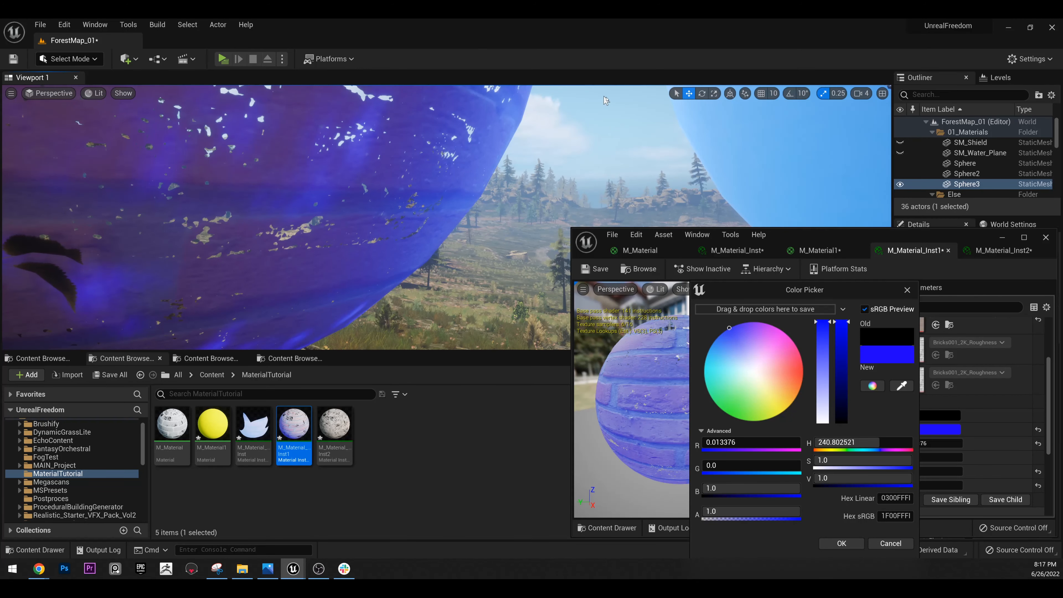
{"action": "right_click_drag", "start_coordinate": [484, 186], "coordinate": [415, 132]}
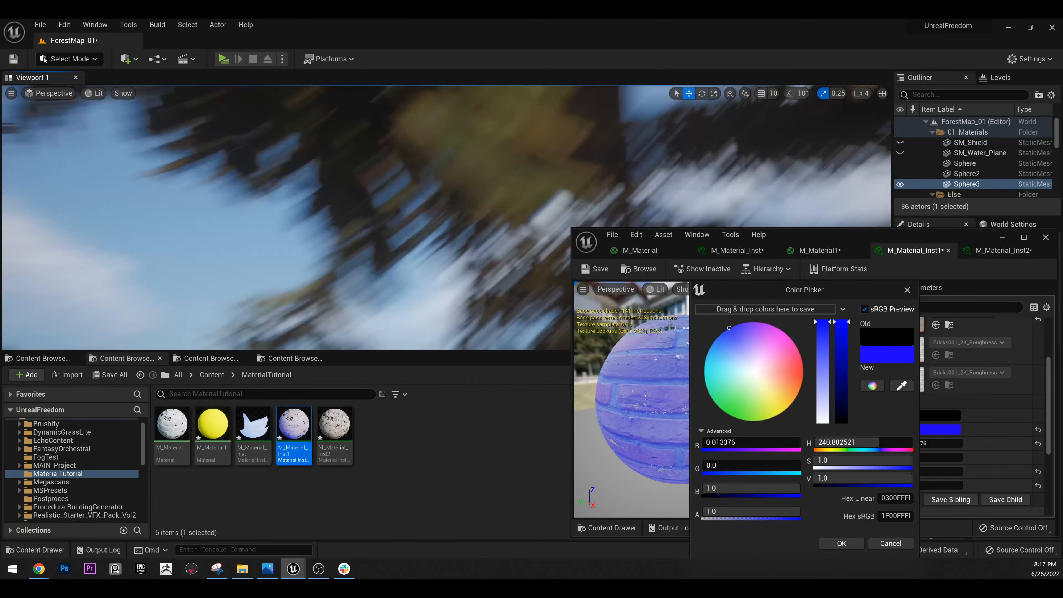
{"action": "right_click_drag", "start_coordinate": [327, 218], "coordinate": [540, 222]}
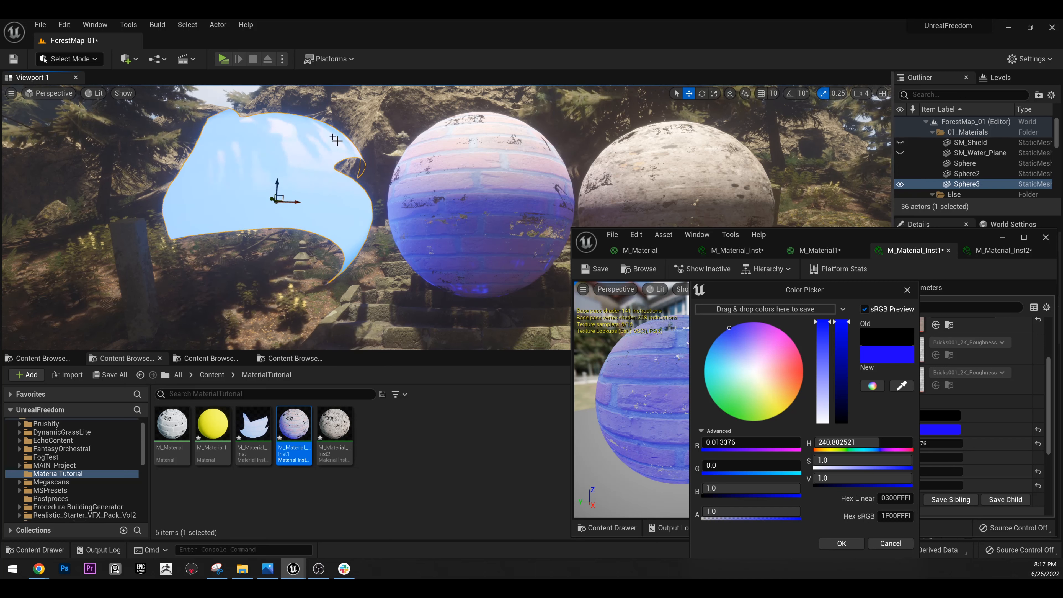
{"action": "left_click", "coordinate": [900, 184]}
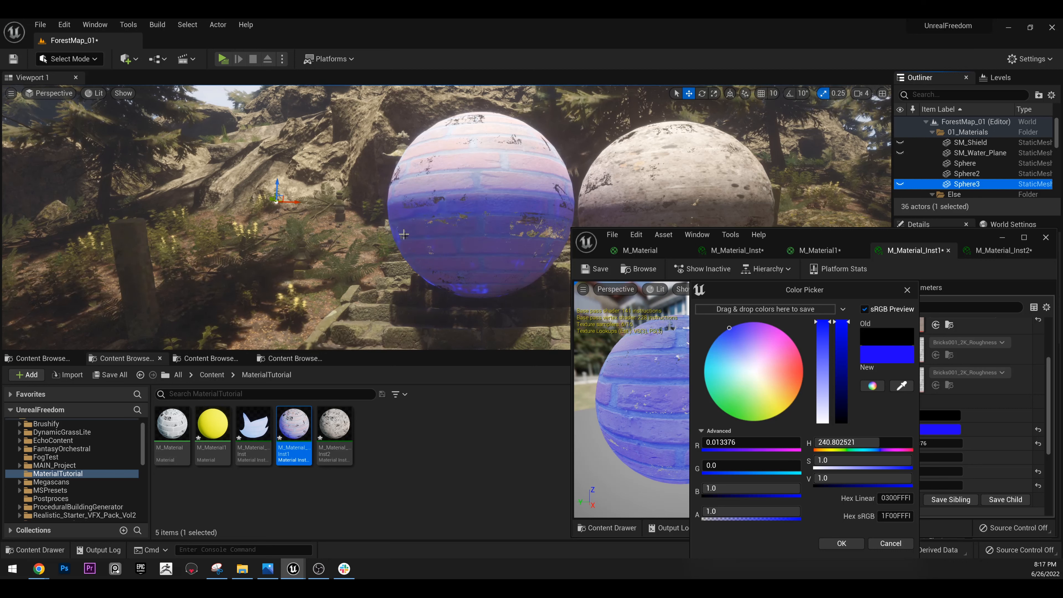
Briefly show Sphere3, hide it again, and examine the blue-tinted brick sphere up close in the level.
{"action": "left_click", "coordinate": [901, 184]}
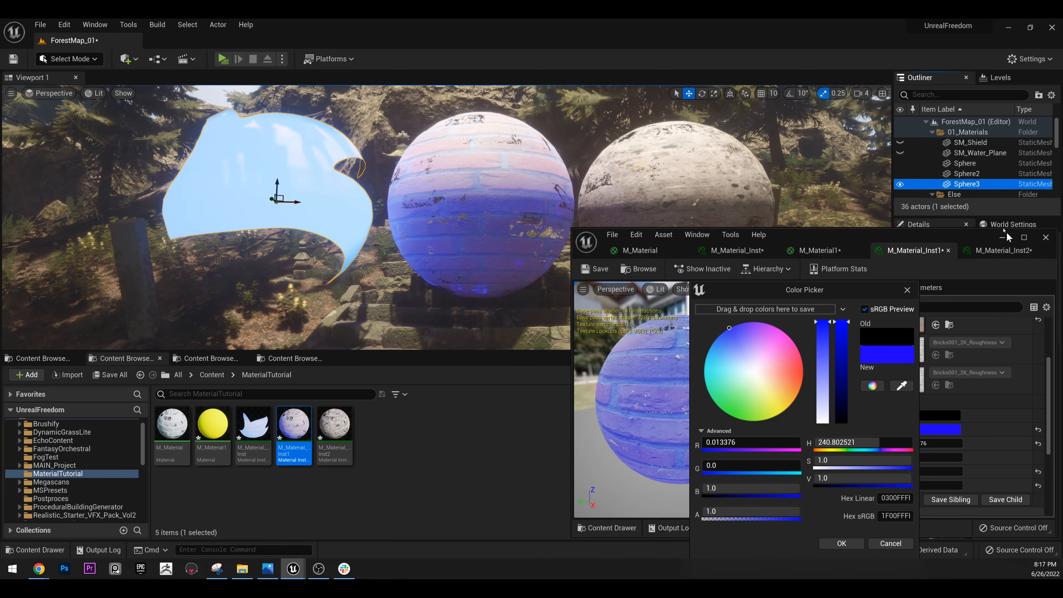
{"action": "left_click", "coordinate": [900, 184]}
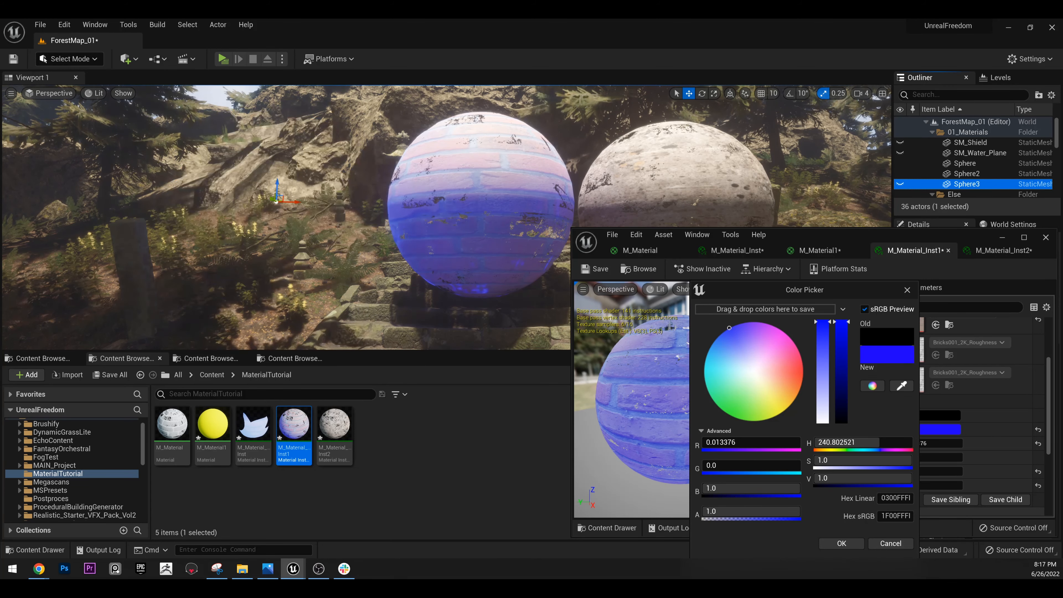
{"action": "right_click_drag", "start_coordinate": [418, 201], "coordinate": [368, 201]}
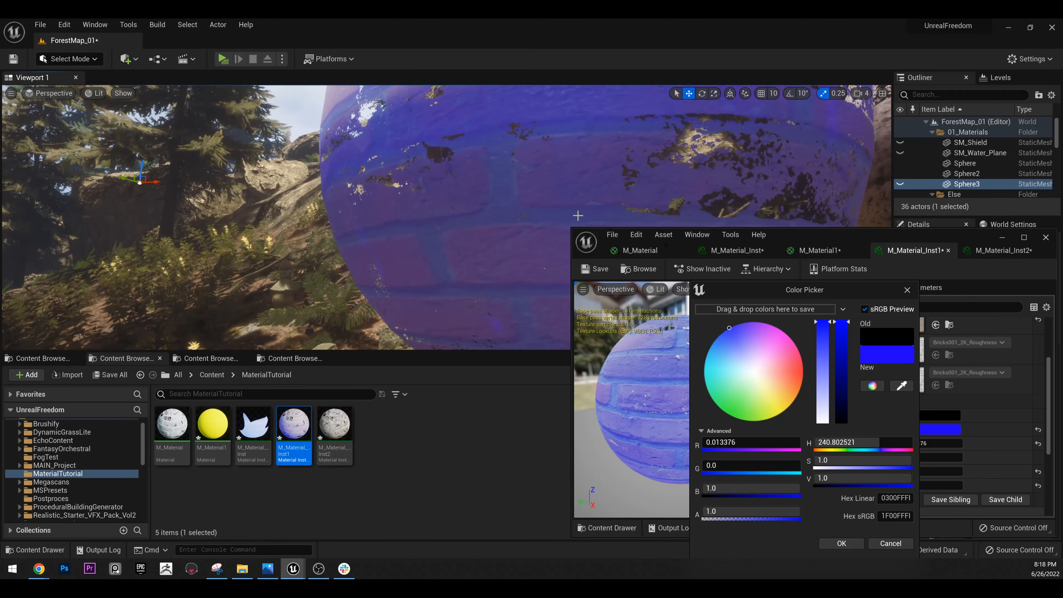
Try a green Subsurvace color, about hue 142 and saturation 1.0, and inspect the brick sphere in relation to the sun.
{"action": "left_click_drag", "start_coordinate": [779, 367], "coordinate": [697, 414]}
{"action": "mouse_move", "coordinate": [465, 199]}
{"action": "right_mouse_down"}
{"action": "mouse_move", "coordinate": [532, 191]}
{"action": "mouse_move", "coordinate": [490, 190]}
{"action": "right_mouse_up"}
{"action": "right_click_drag", "start_coordinate": [430, 150], "coordinate": [459, 62]}
{"action": "right_click_drag", "start_coordinate": [455, 235], "coordinate": [517, 104]}
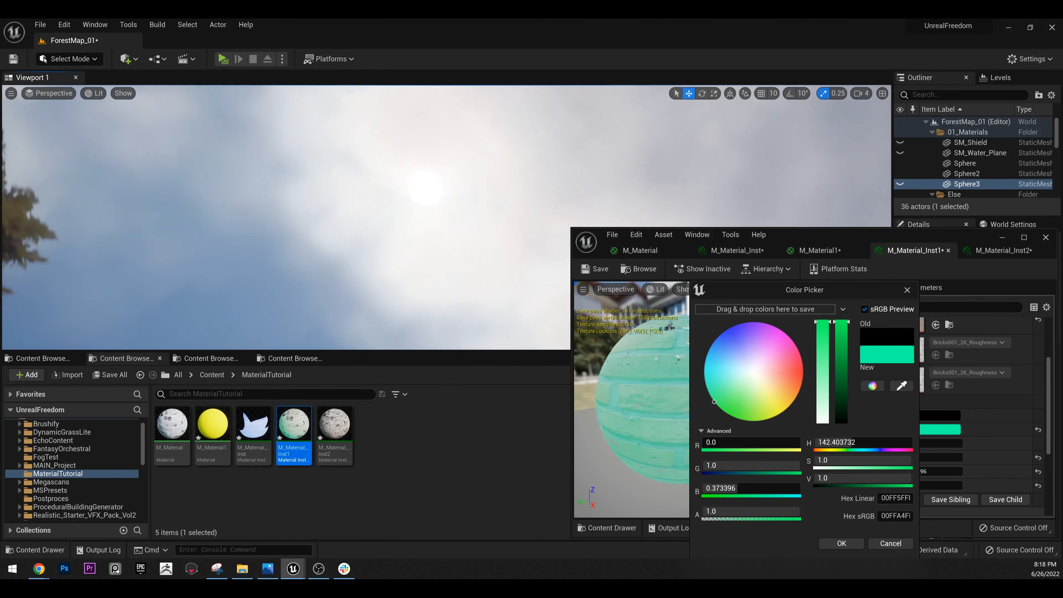
{"action": "right_click_drag", "start_coordinate": [440, 247], "coordinate": [444, 312]}
{"action": "key", "text": "w"}
{"action": "right_click_drag", "start_coordinate": [502, 293], "coordinate": [493, 272]}
{"action": "key", "text": "w"}
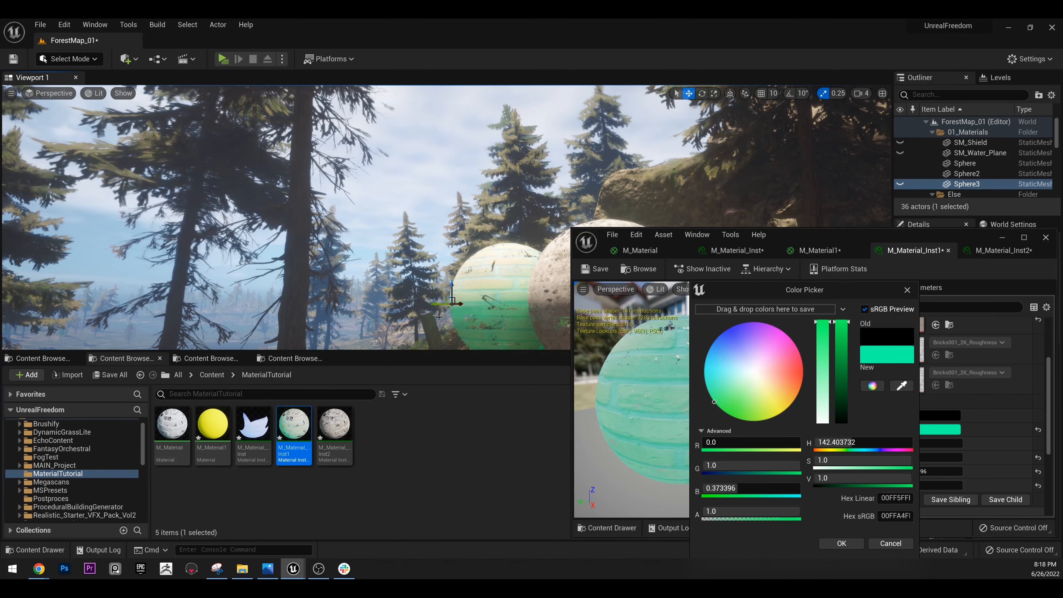
{"action": "right_click_drag", "start_coordinate": [475, 245], "coordinate": [488, 295]}
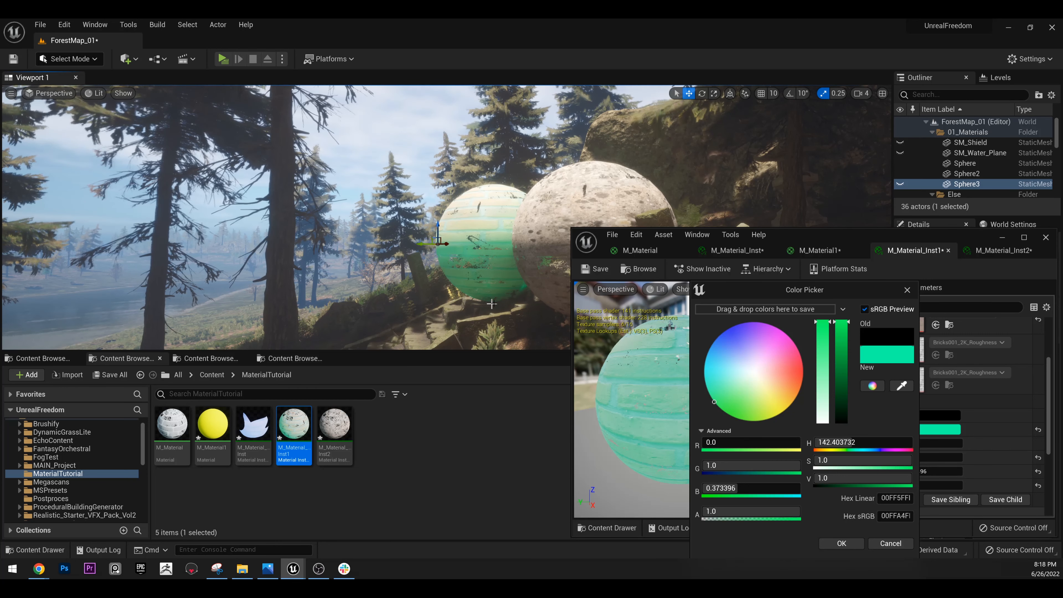
Set the Subsurvace color of M_Material_Inst1 to pink, about hue 341, saturation 0.94 and value 1.0, and accept it.
{"action": "left_click_drag", "start_coordinate": [783, 384], "coordinate": [797, 356]}
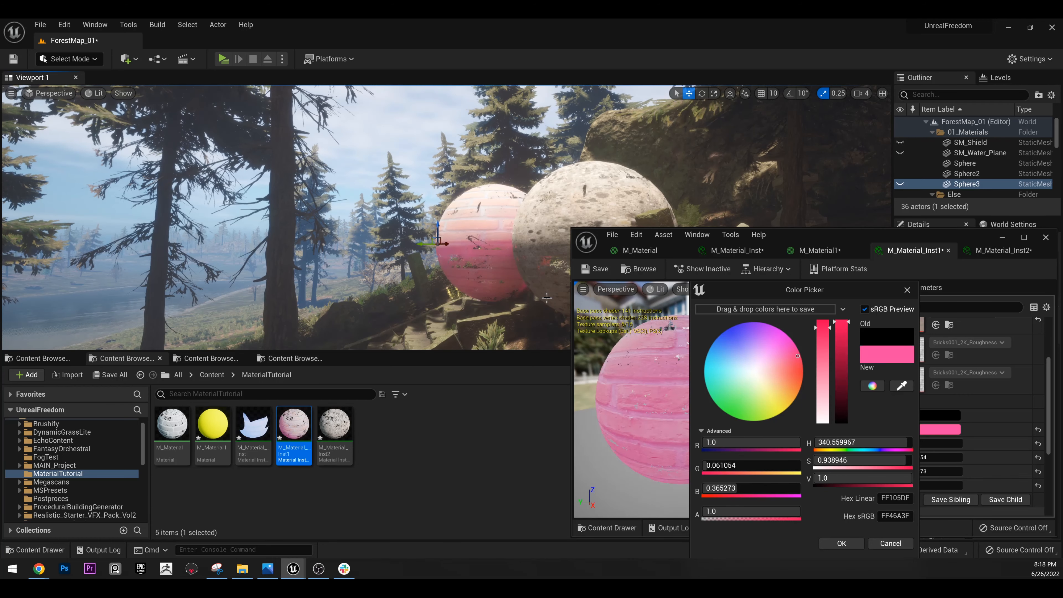
{"action": "mouse_move", "coordinate": [481, 268]}
{"action": "right_mouse_down"}
{"action": "mouse_move", "coordinate": [594, 270]}
{"action": "mouse_move", "coordinate": [482, 276]}
{"action": "right_mouse_up"}
{"action": "key", "text": "a"}
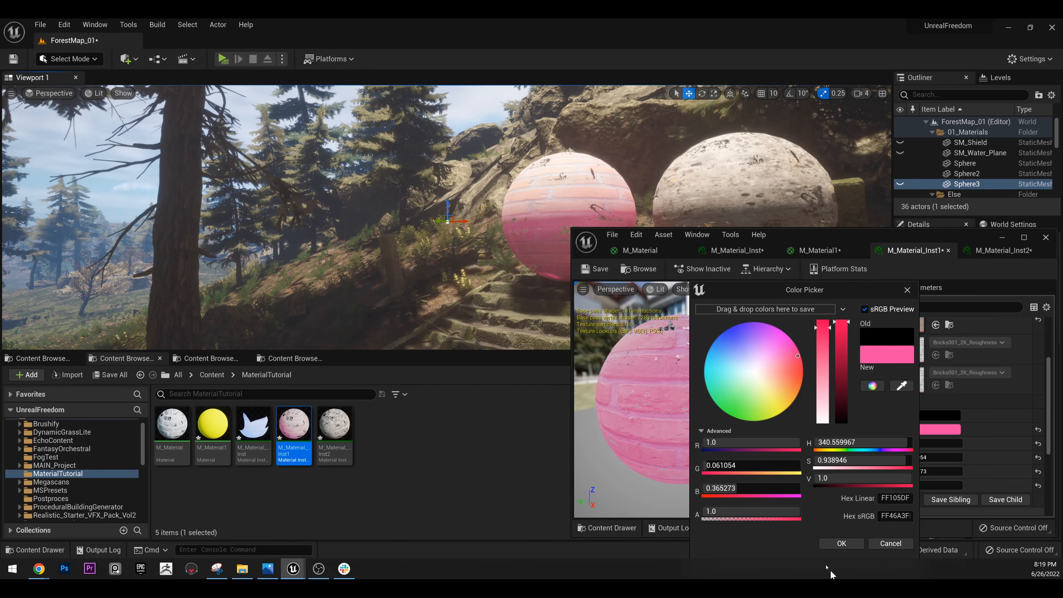
{"action": "left_click", "coordinate": [841, 543]}
Maximize the material editor and bring up M_Material's graph around the main output node.
{"action": "left_click_drag", "start_coordinate": [795, 234], "coordinate": [91, 22]}
{"action": "left_click", "coordinate": [82, 40]}
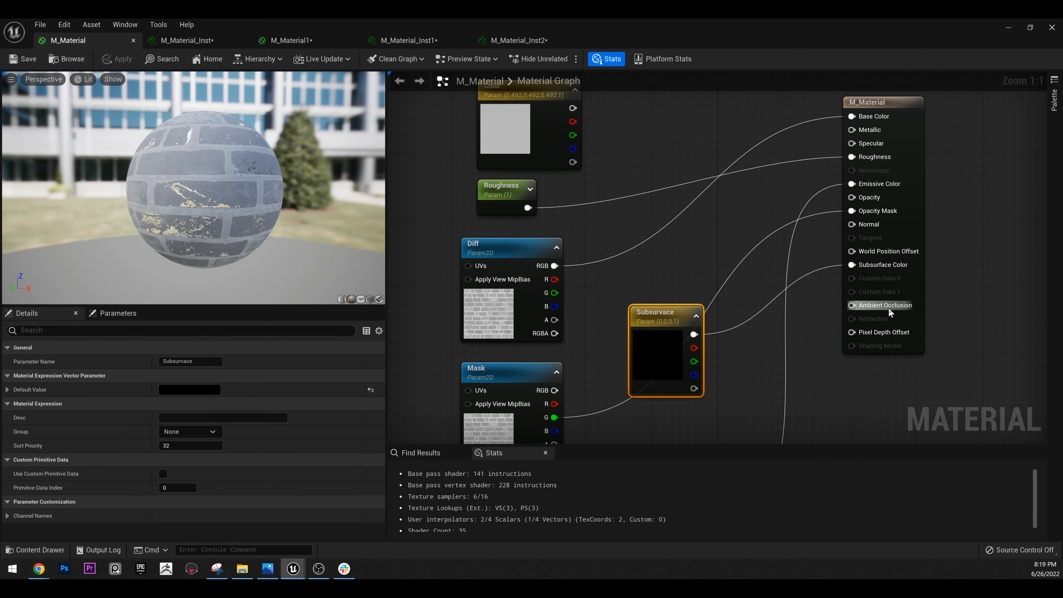
{"action": "right_click_drag", "start_coordinate": [788, 229], "coordinate": [786, 196]}
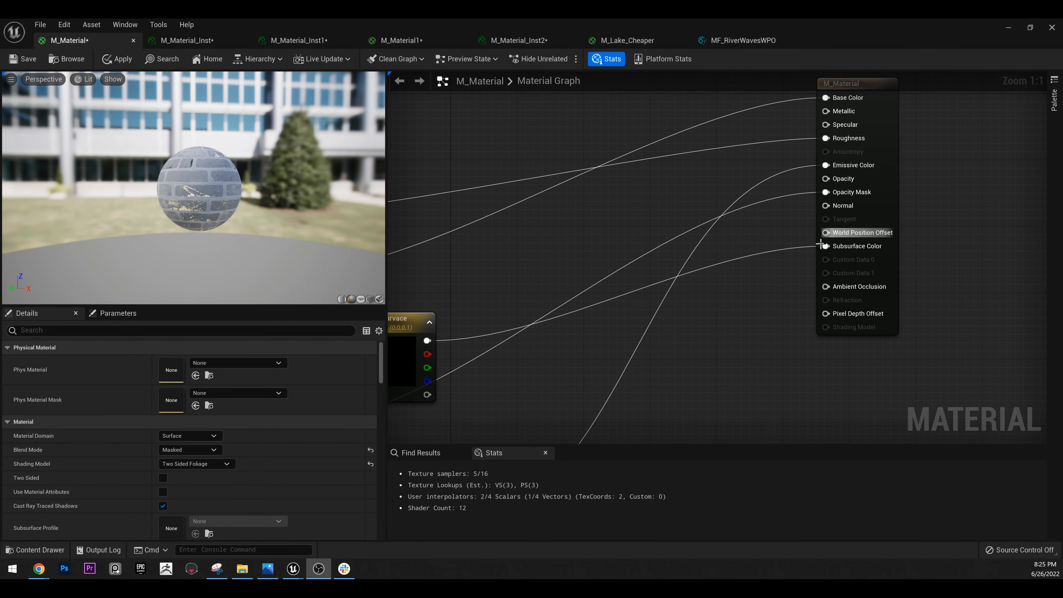
Add a three-component constant vector to M_Material's graph and connect it to World Position Offset.
{"action": "right_click", "coordinate": [562, 241]}
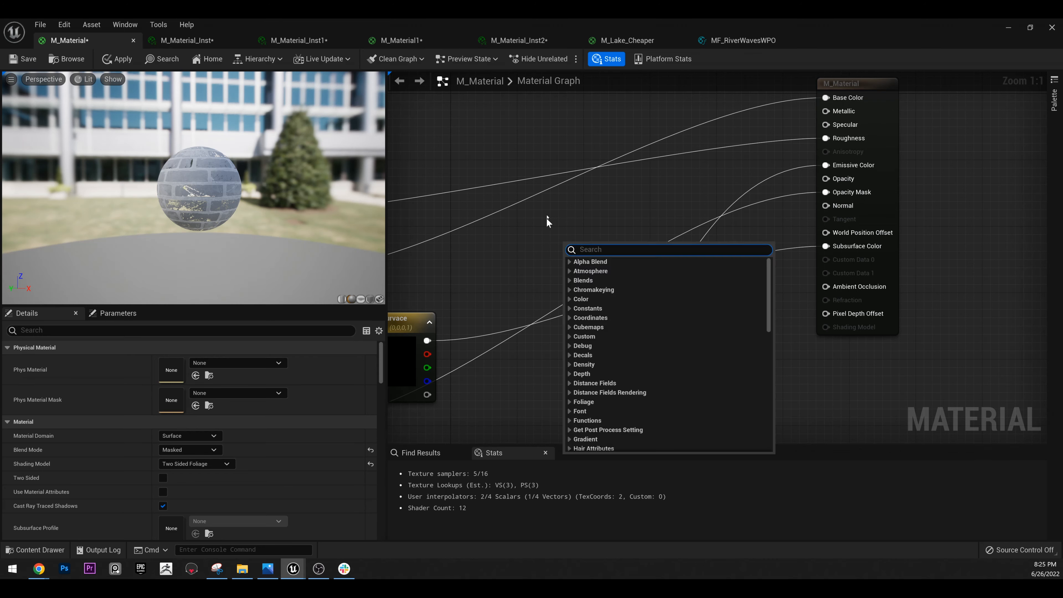
{"action": "left_click", "coordinate": [590, 228]}
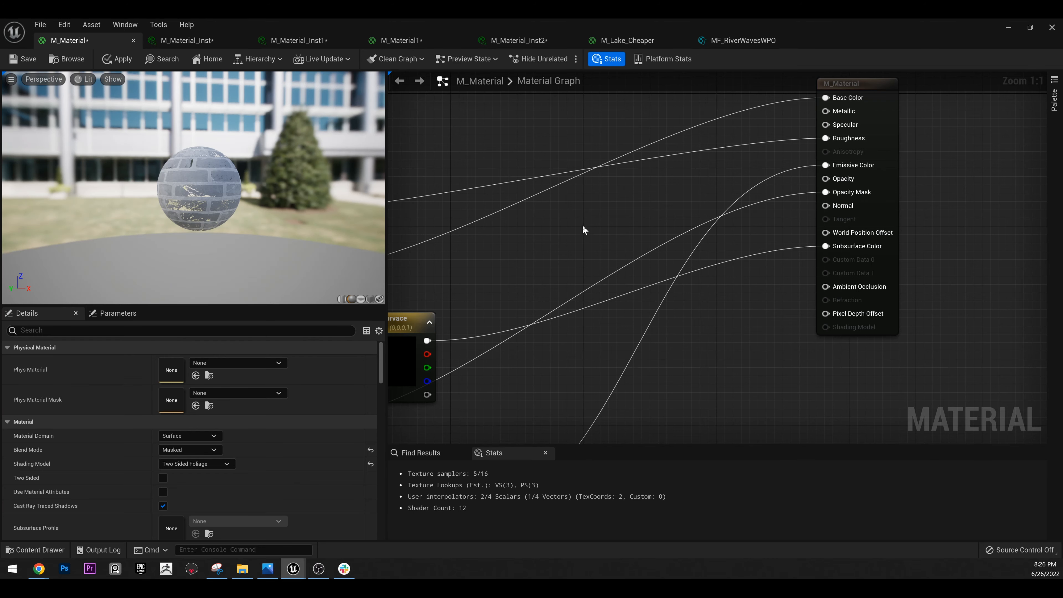
{"action": "key", "text": "3"}
{"action": "left_click", "coordinate": [582, 226]}
{"action": "left_click_drag", "start_coordinate": [588, 233], "coordinate": [564, 200]}
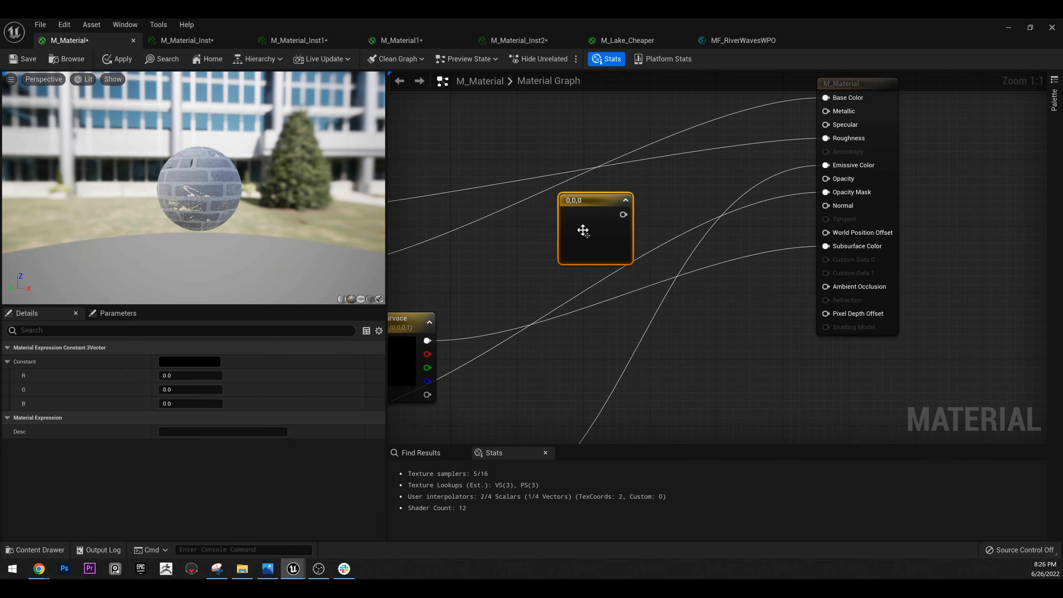
{"action": "key", "text": "ctrl+z"}
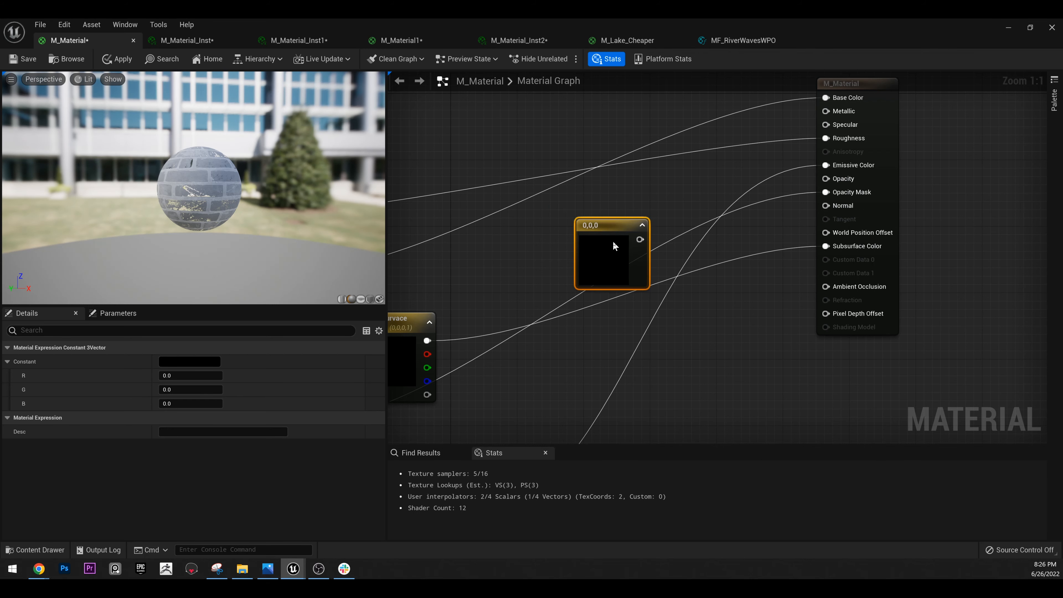
{"action": "left_click_drag", "start_coordinate": [611, 240], "coordinate": [596, 232]}
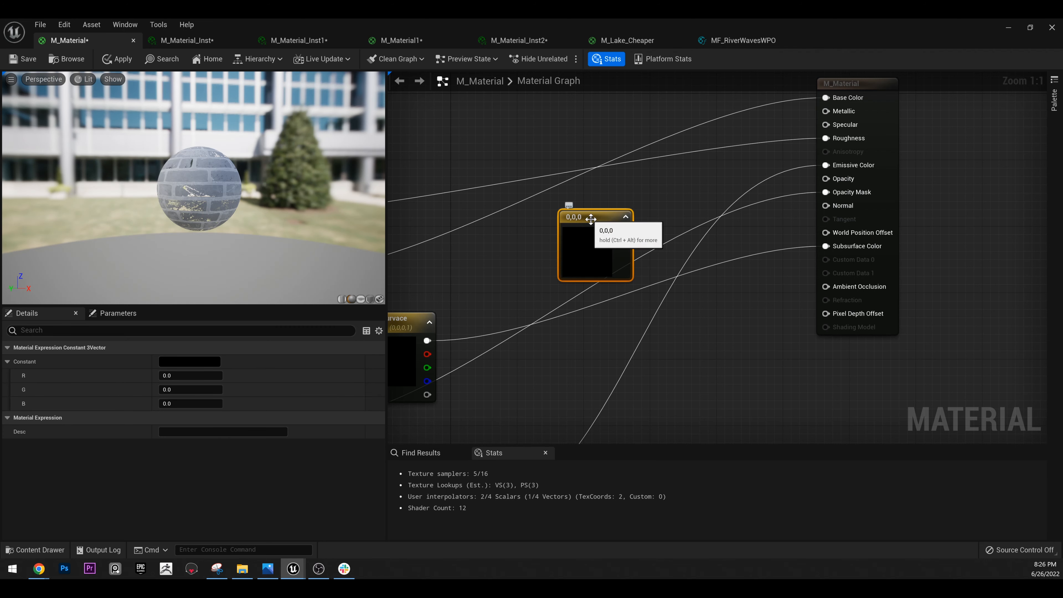
{"action": "mouse_move", "coordinate": [593, 222]}
{"action": "left_mouse_down"}
{"action": "mouse_move", "coordinate": [584, 213]}
{"action": "mouse_move", "coordinate": [814, 230]}
{"action": "mouse_move", "coordinate": [866, 246]}
{"action": "mouse_move", "coordinate": [586, 234]}
{"action": "left_mouse_up"}
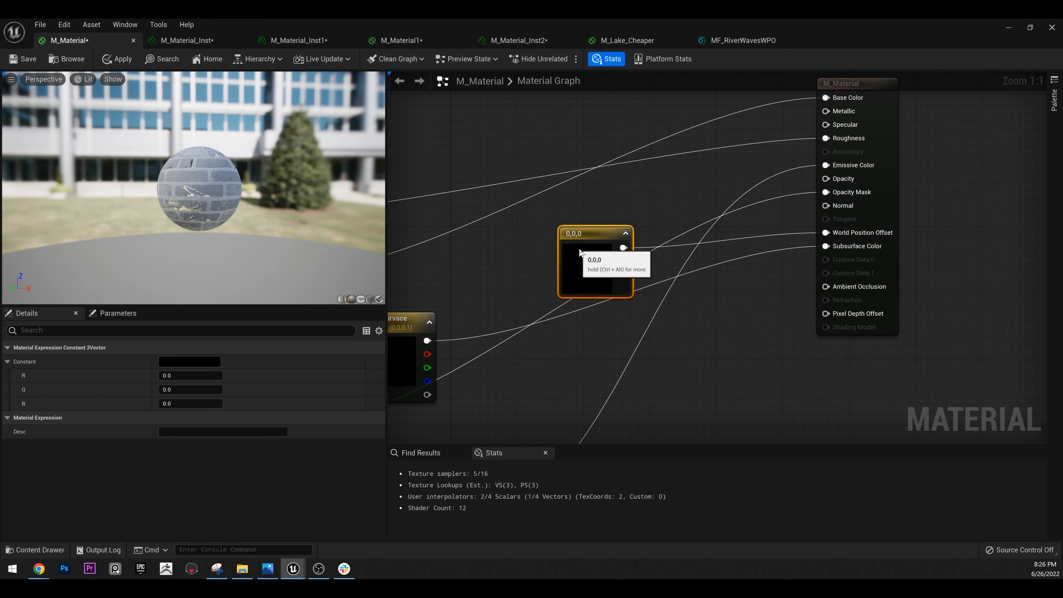
Convert the constant vector into a parameter named Position Offset and save M_Material.
{"action": "right_click", "coordinate": [576, 240]}
{"action": "left_click", "coordinate": [603, 259]}
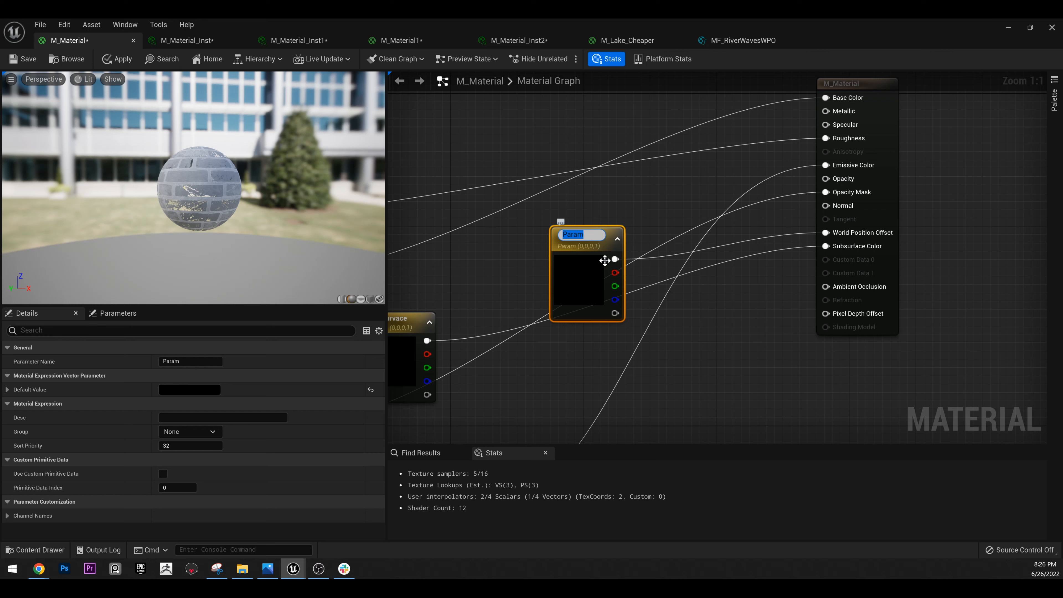
{"action": "type", "text": "Position Offset"}
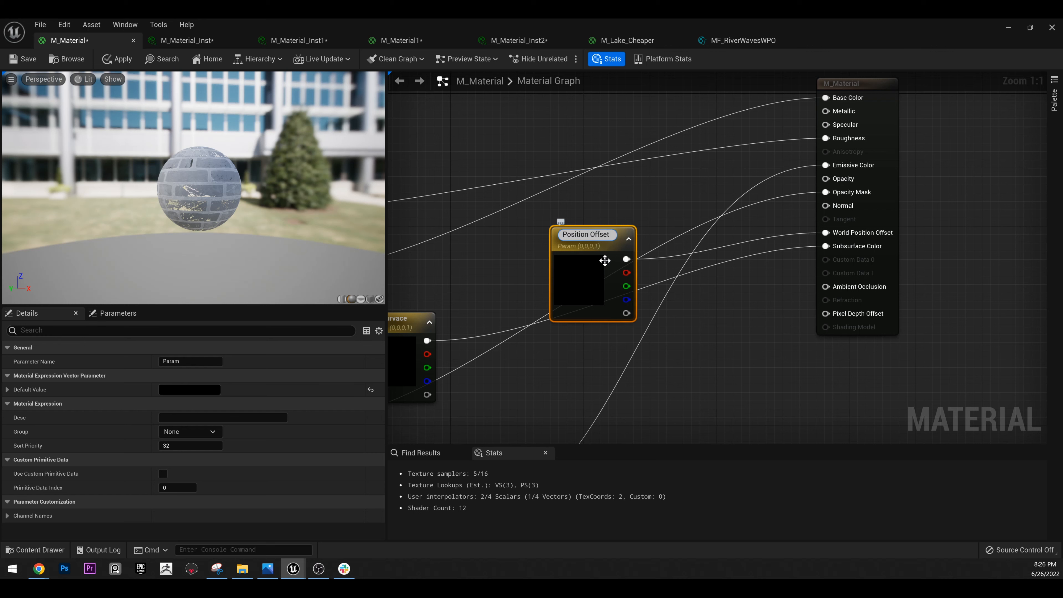
{"action": "key", "text": "Return"}
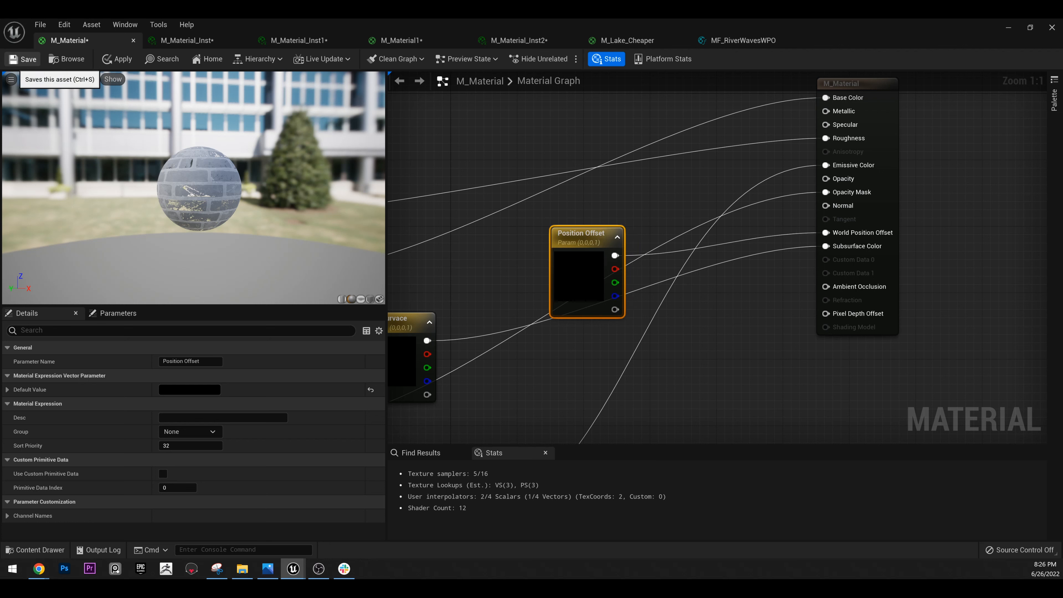
{"action": "left_click", "coordinate": [24, 60]}
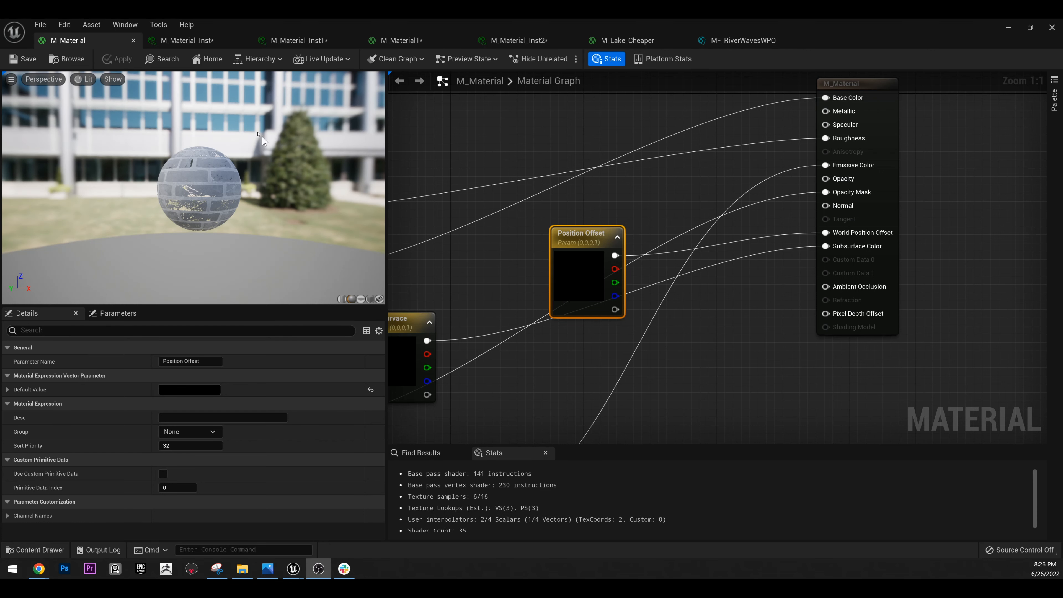
Bring up M_Material_Inst in a smaller window over the level and enable its Position Offset parameter.
{"action": "left_click_drag", "start_coordinate": [172, 45], "coordinate": [282, 42]}
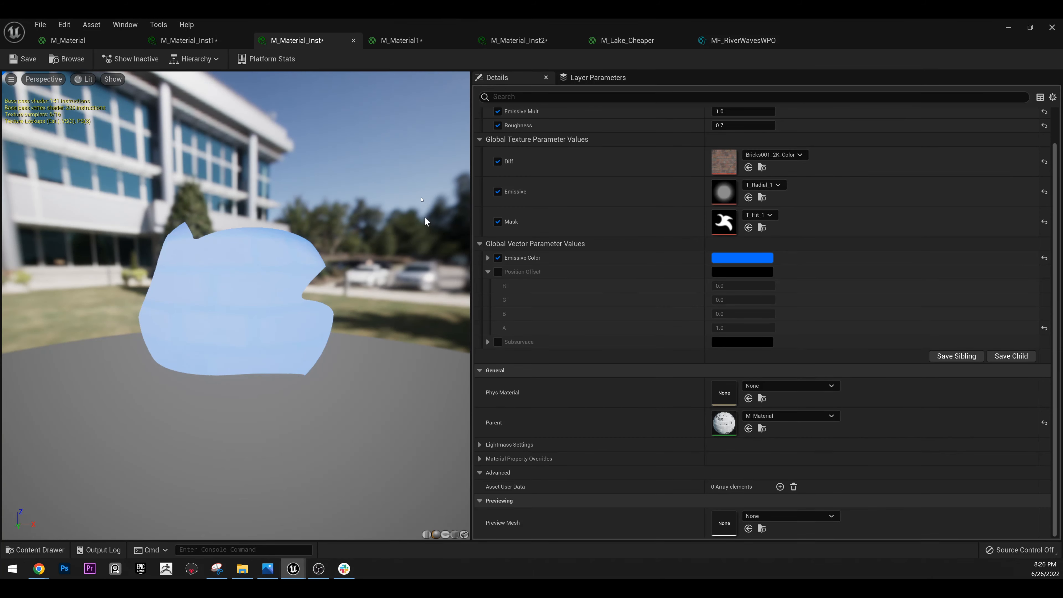
{"action": "left_click_drag", "start_coordinate": [421, 20], "coordinate": [674, 164]}
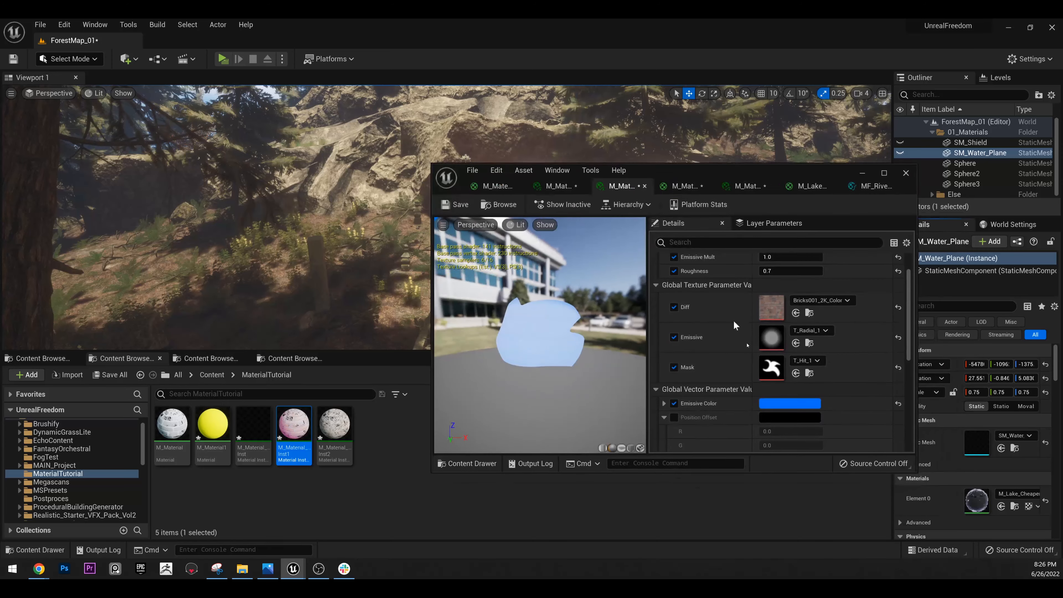
{"action": "scroll", "coordinate": [711, 356], "scroll_direction": "down", "scroll_amount": 3}
{"action": "left_click", "coordinate": [674, 351]}
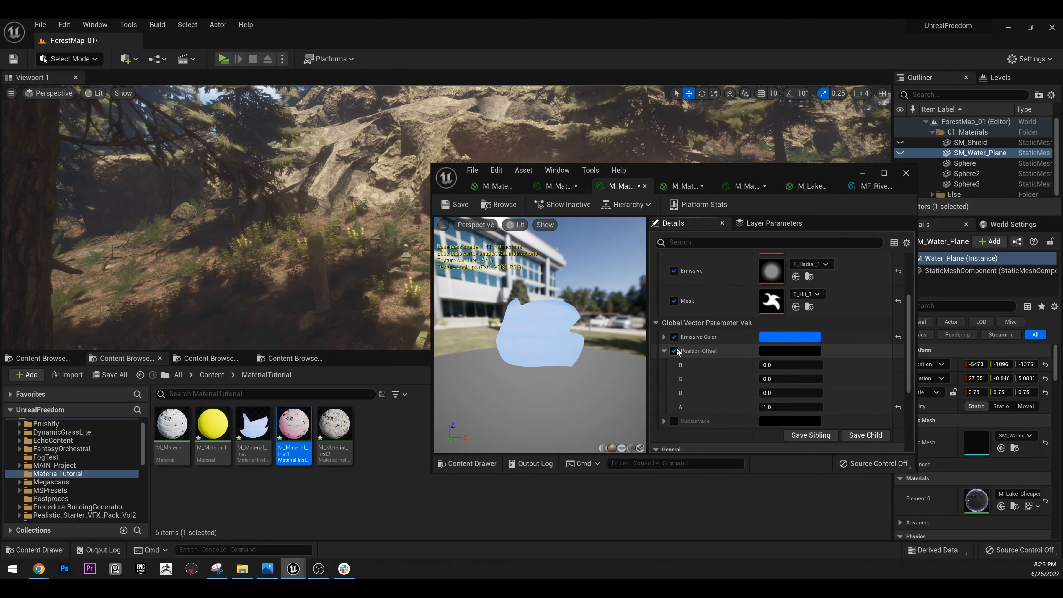
Select Sphere3, make it visible, and reposition the instance editor so the sphere stays in view.
{"action": "left_click_drag", "start_coordinate": [661, 177], "coordinate": [630, 316]}
{"action": "left_click", "coordinate": [970, 187]}
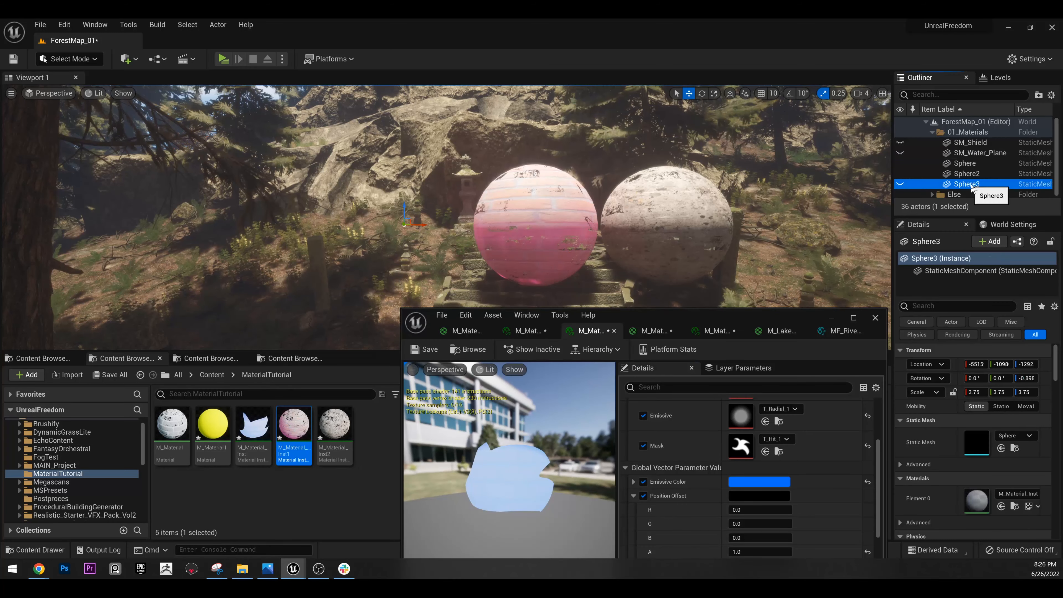
{"action": "left_click", "coordinate": [900, 185]}
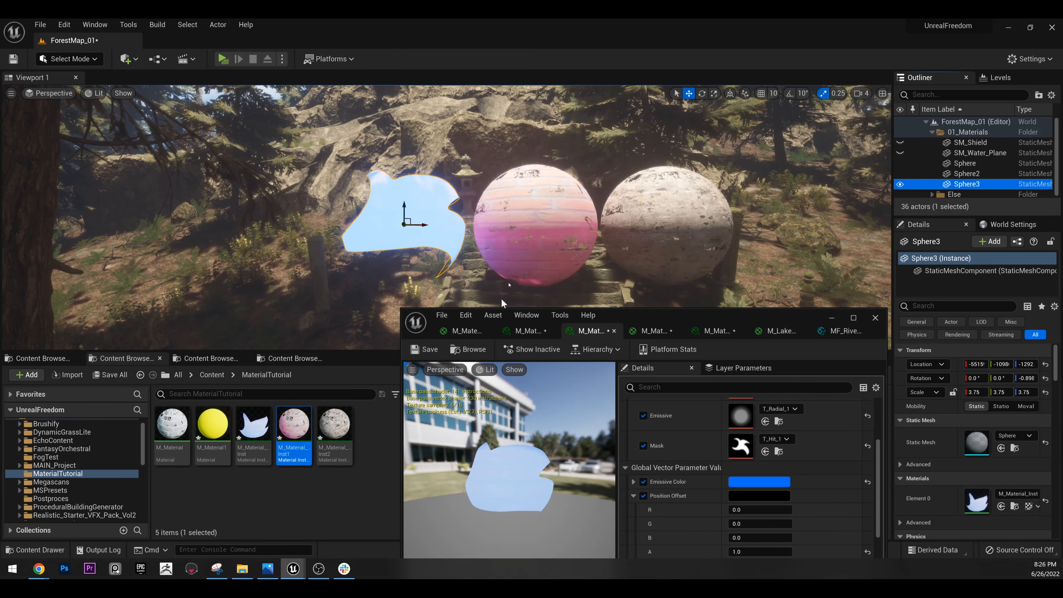
{"action": "left_click_drag", "start_coordinate": [731, 318], "coordinate": [802, 215]}
Try an extreme Position Offset by setting its R value to 1000000 in M_Material_Inst.
{"action": "left_click_drag", "start_coordinate": [858, 406], "coordinate": [815, 405]}
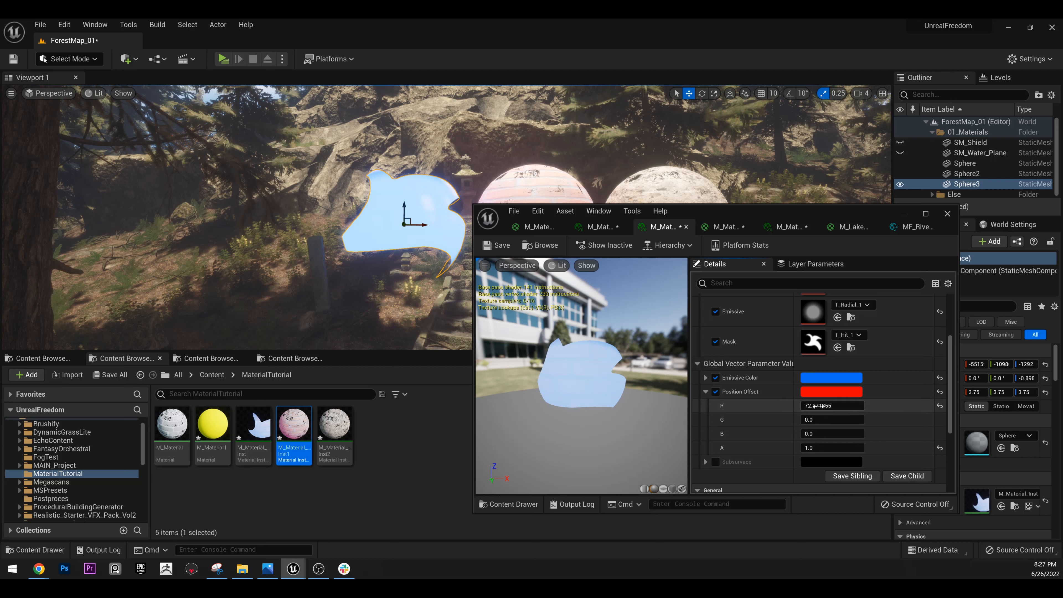
{"action": "left_click", "coordinate": [816, 406]}
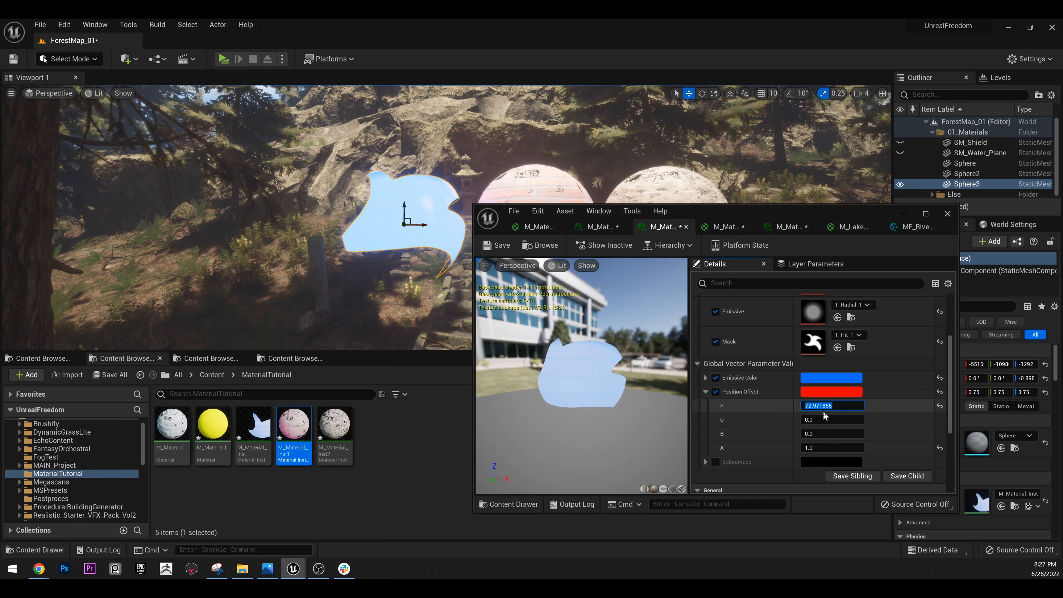
{"action": "type", "text": "1000000"}
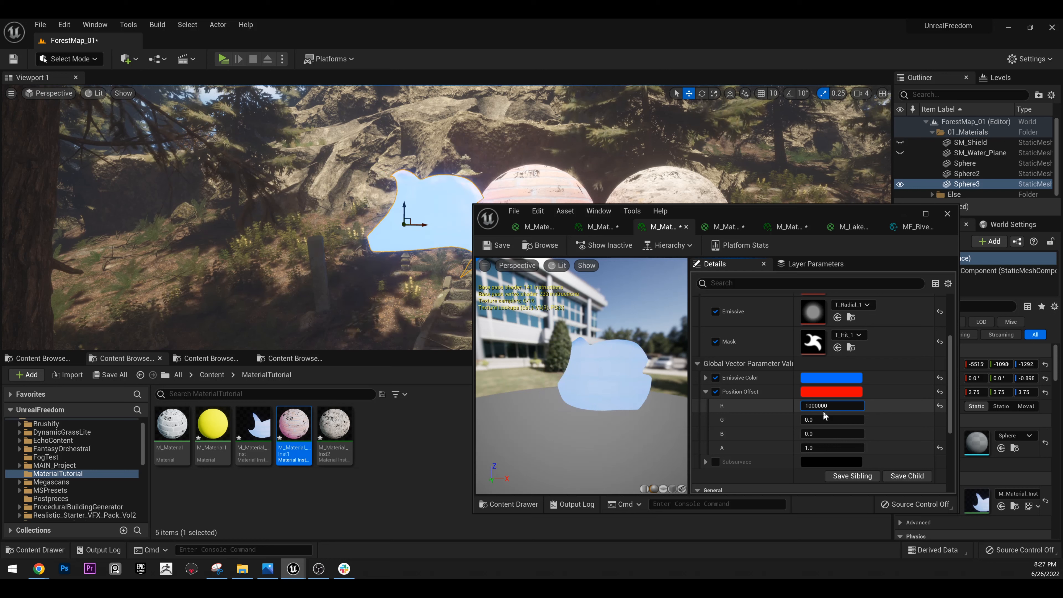
{"action": "key", "text": "Return"}
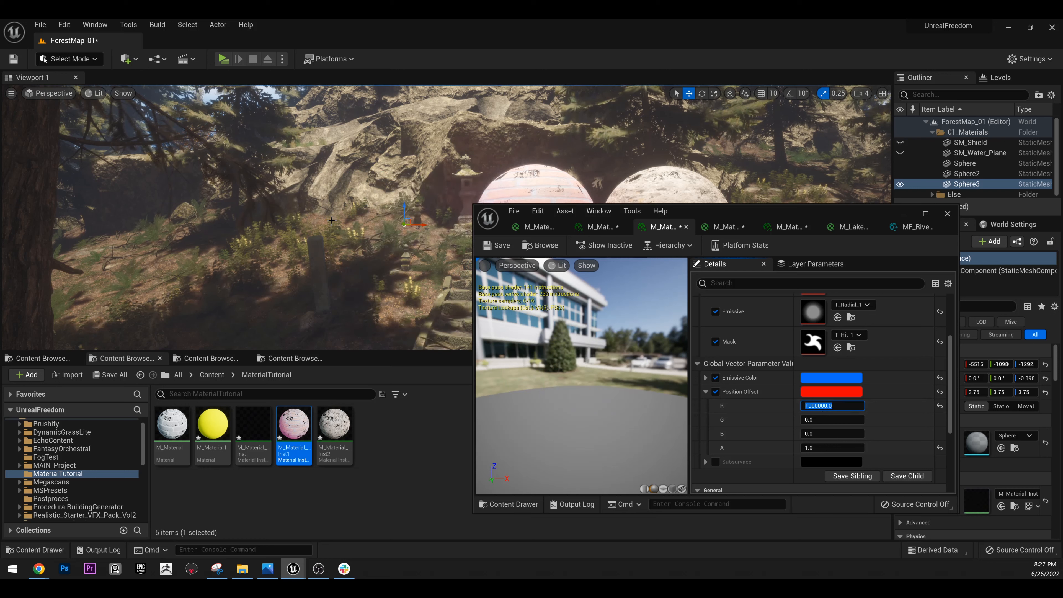
Reduce the Position Offset's R value to 100.
{"action": "left_click", "coordinate": [847, 407]}
{"action": "key", "text": "BackSpace"}
{"action": "key", "text": "BackSpace"}
{"action": "key", "text": "BackSpace"}
{"action": "key", "text": "BackSpace"}
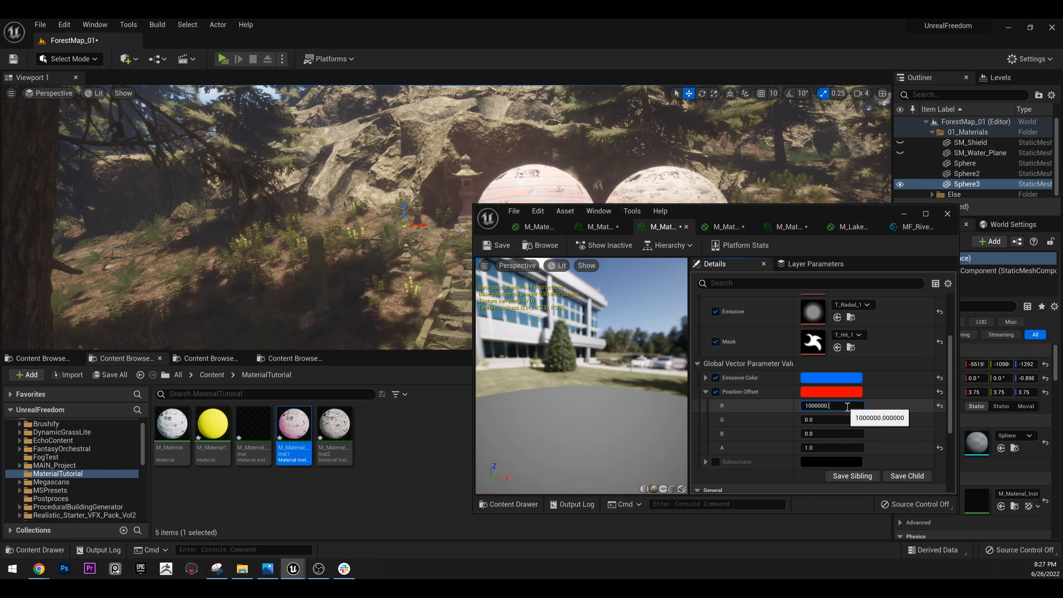
{"action": "key", "text": "Return"}
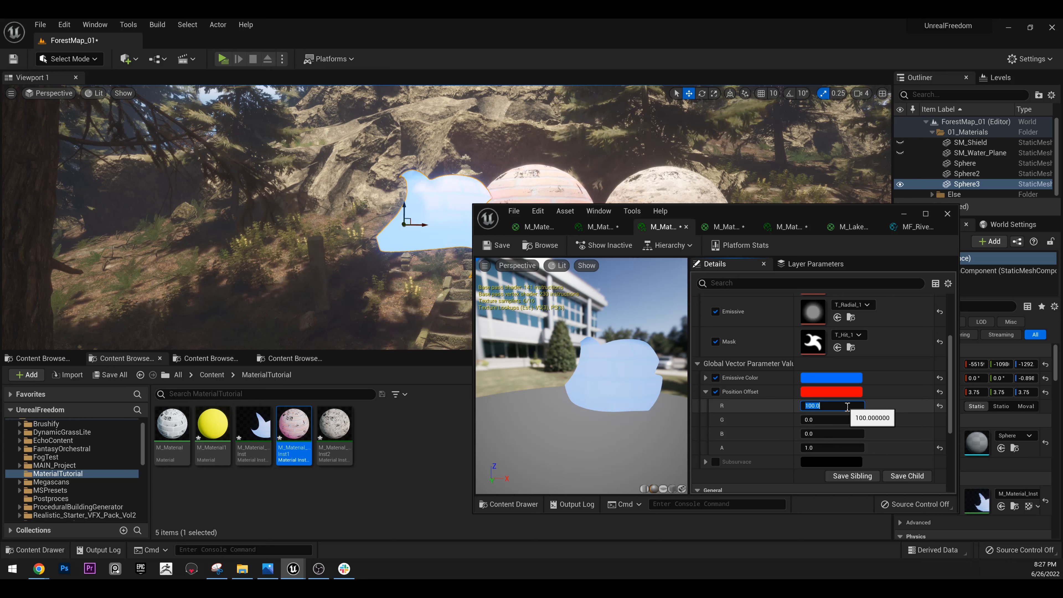
Set the Position Offset's R value to 500 and move Sphere3 slightly along the X axis in the level.
{"action": "left_click", "coordinate": [812, 406]}
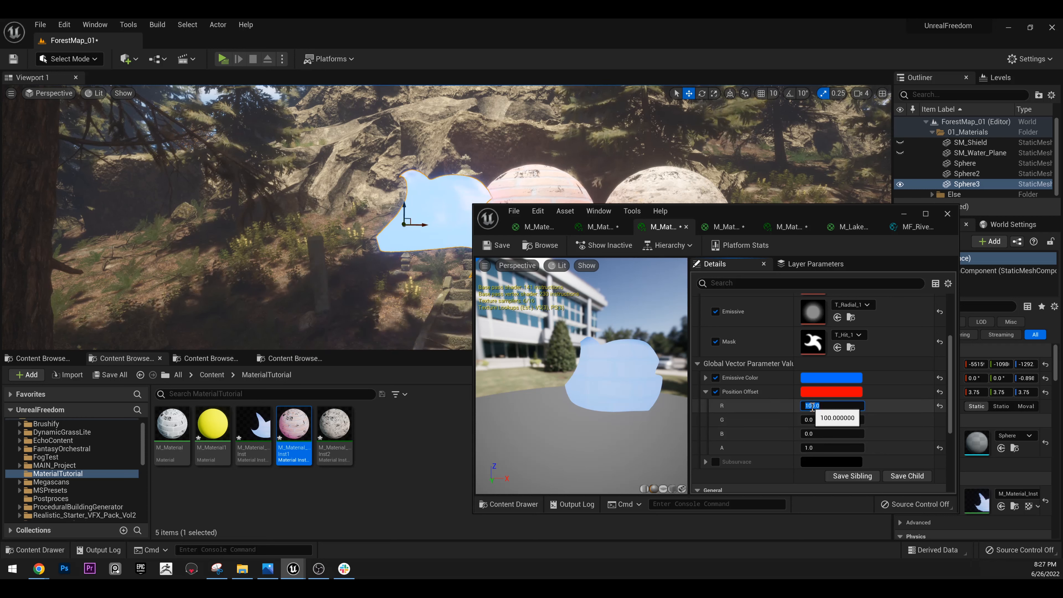
{"action": "key", "text": "BackSpace"}
{"action": "key", "text": "BackSpace"}
{"action": "key", "text": "BackSpace"}
{"action": "type", "text": "500"}
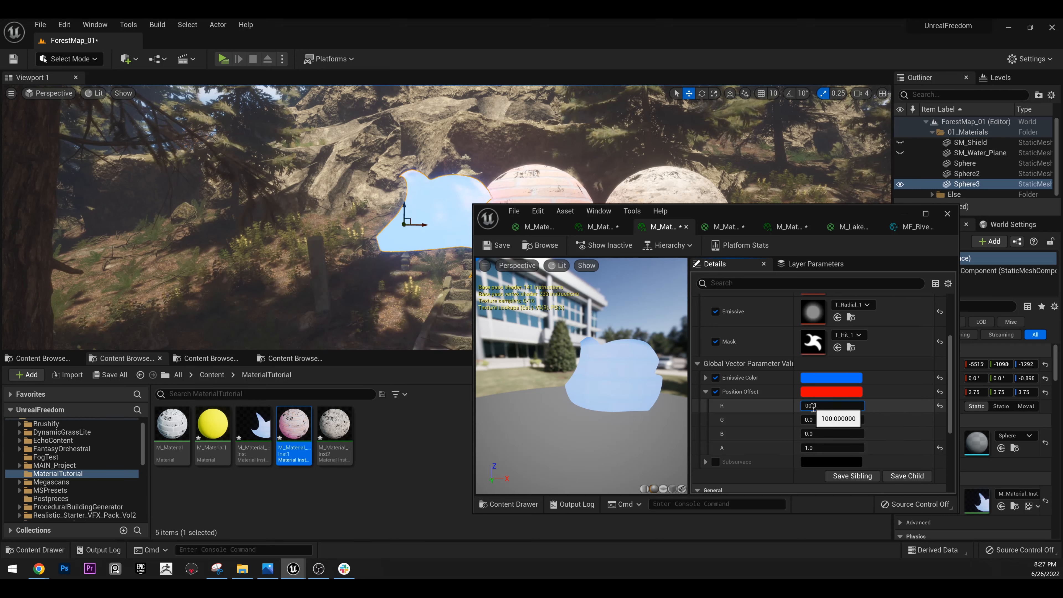
{"action": "key", "text": "Return"}
{"action": "left_click_drag", "start_coordinate": [763, 214], "coordinate": [722, 326]}
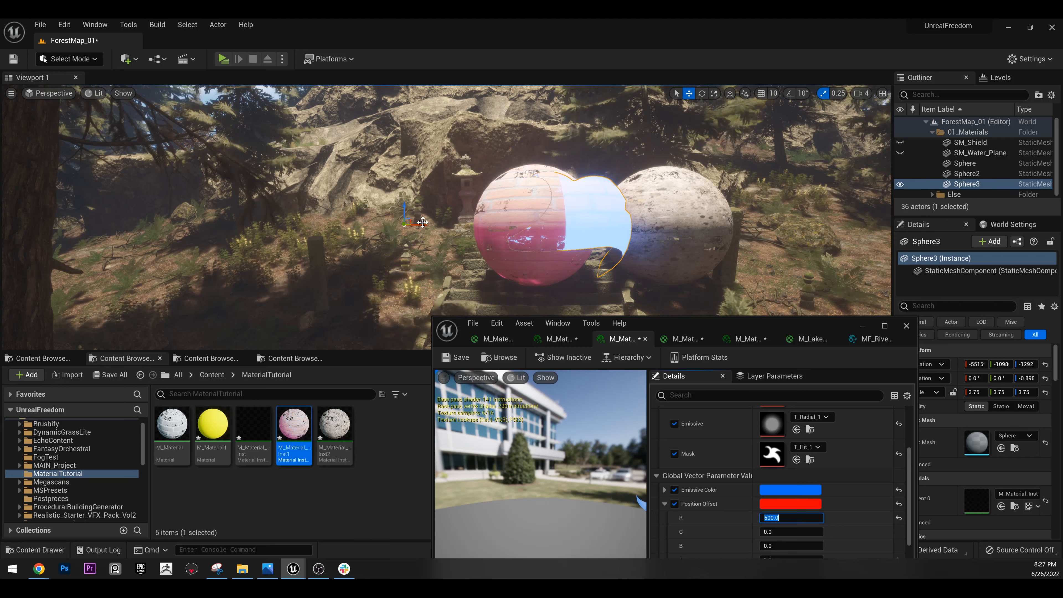
{"action": "mouse_move", "coordinate": [423, 222]}
{"action": "left_mouse_down"}
{"action": "mouse_move", "coordinate": [703, 229]}
{"action": "mouse_move", "coordinate": [439, 229]}
{"action": "left_mouse_up"}
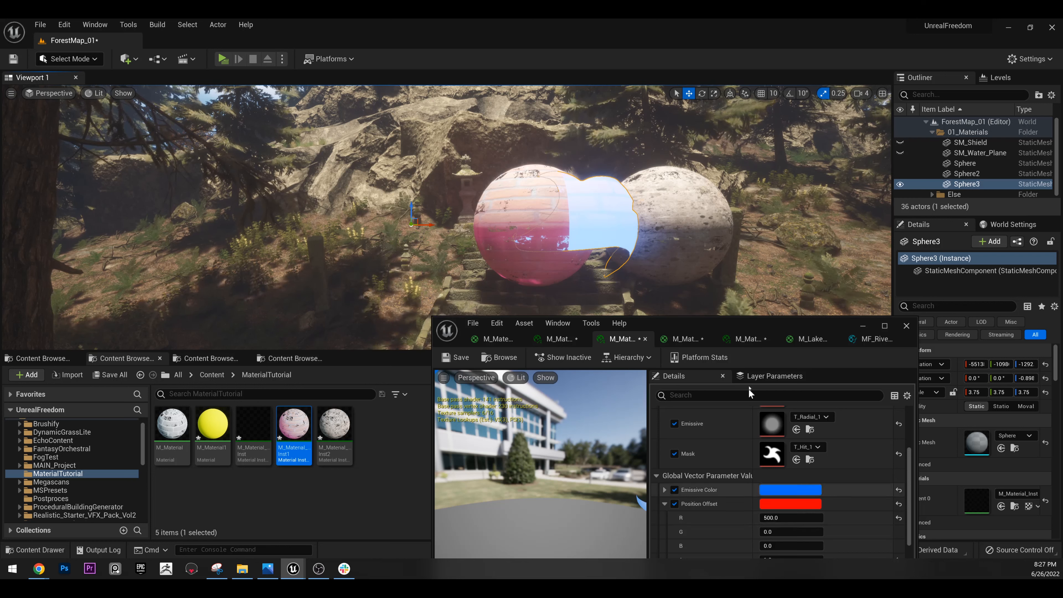
Add a Sine node below the Position Offset parameter in the M_Material graph.
{"action": "left_click_drag", "start_coordinate": [746, 326], "coordinate": [539, 19]}
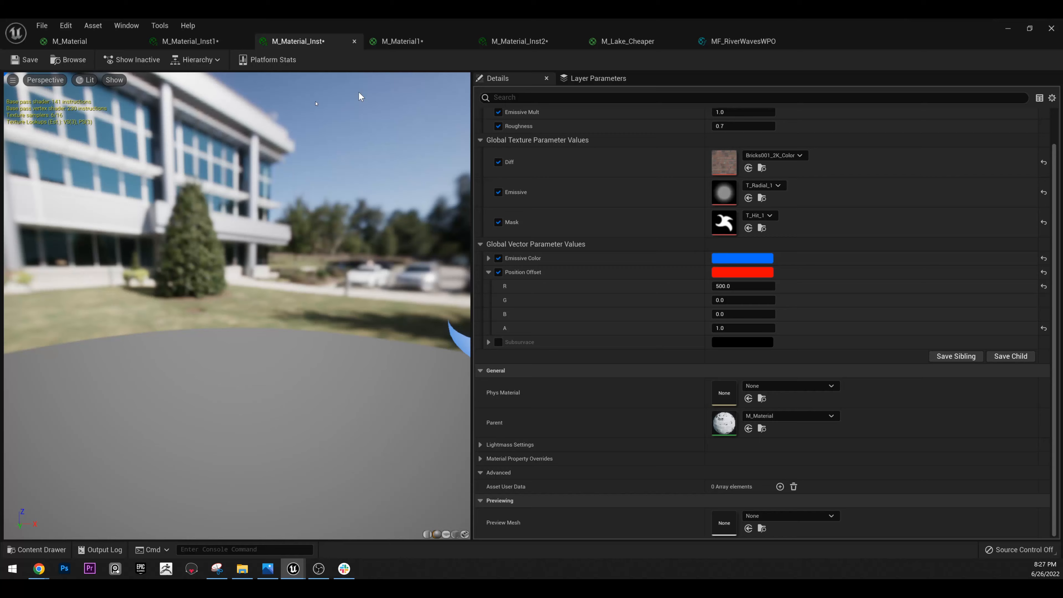
{"action": "left_click", "coordinate": [84, 42]}
{"action": "left_click_drag", "start_coordinate": [592, 242], "coordinate": [567, 175]}
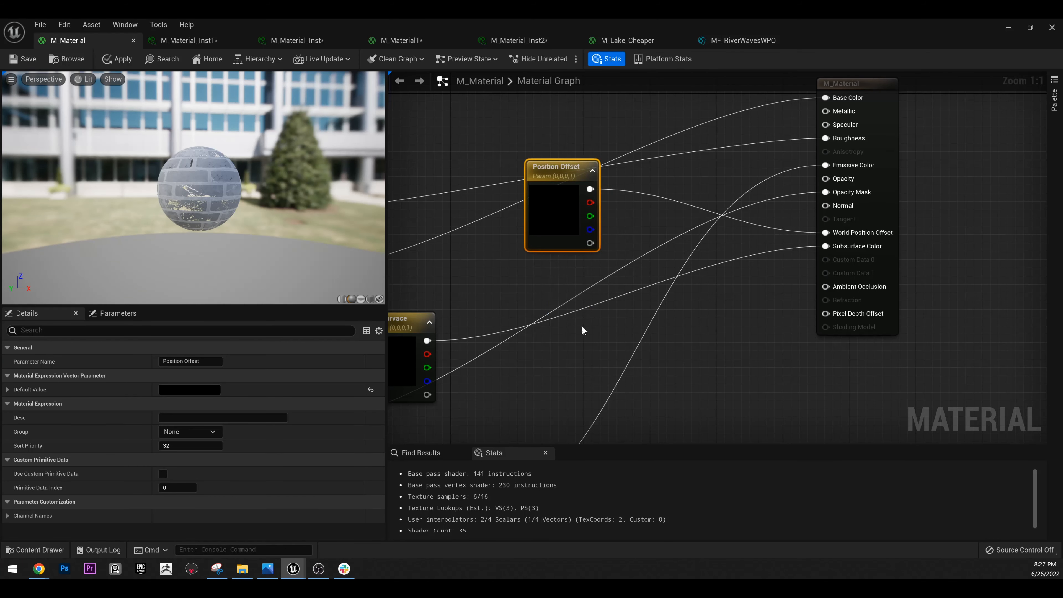
{"action": "right_click", "coordinate": [585, 345]}
{"action": "type", "text": "so"}
{"action": "key", "text": "BackSpace"}
{"action": "type", "text": "ine"}
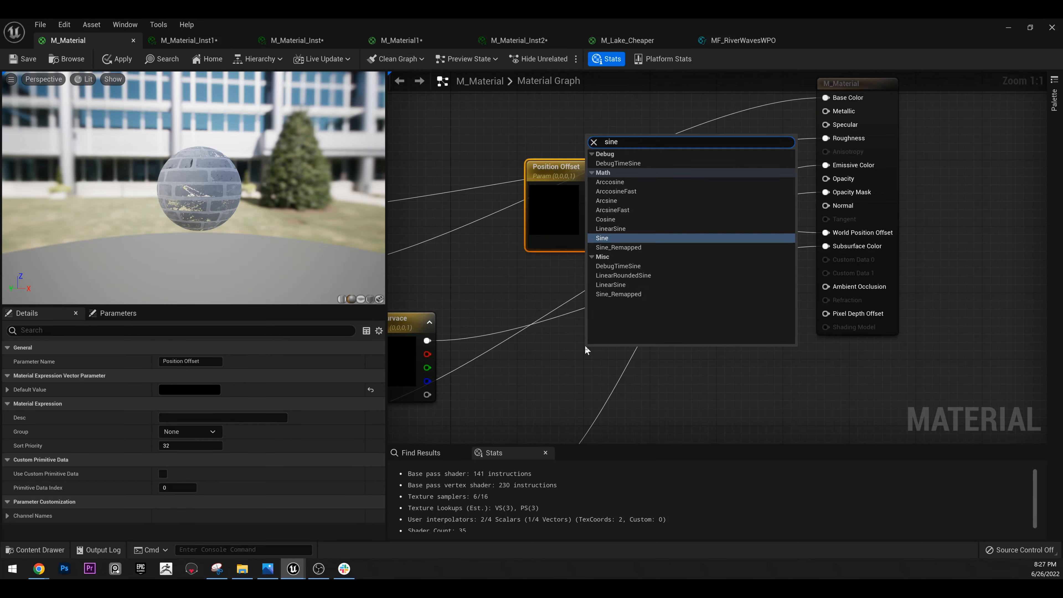
{"action": "key", "text": "Return"}
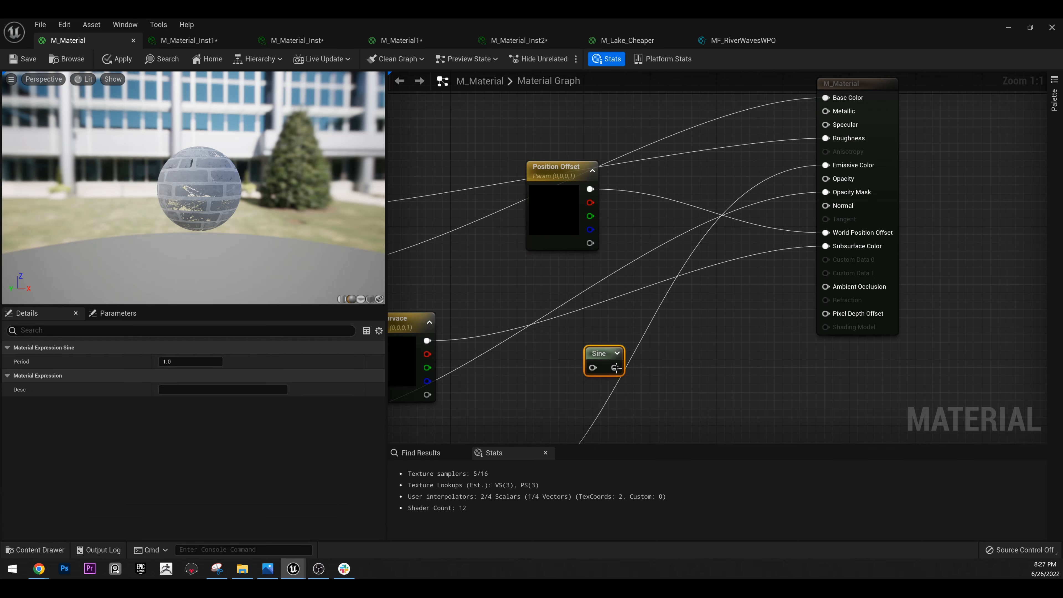
{"action": "left_click_drag", "start_coordinate": [605, 355], "coordinate": [602, 324]}
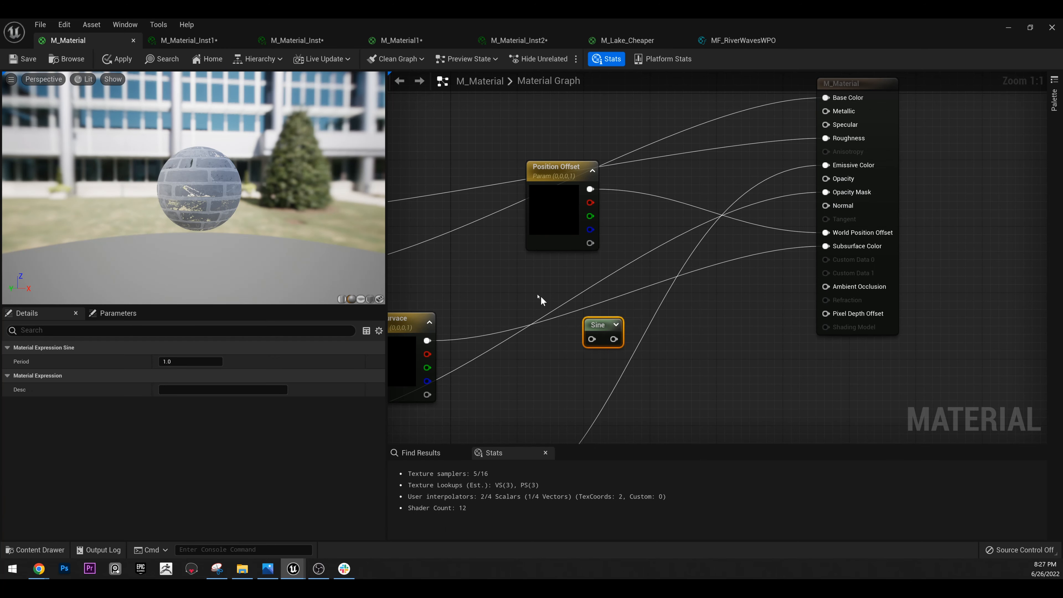
Add a Time node beside the Sine node and connect it to the Sine input.
{"action": "right_click", "coordinate": [538, 309]}
{"action": "type", "text": "time"}
{"action": "key", "text": "Return"}
{"action": "left_click_drag", "start_coordinate": [538, 303], "coordinate": [590, 292]}
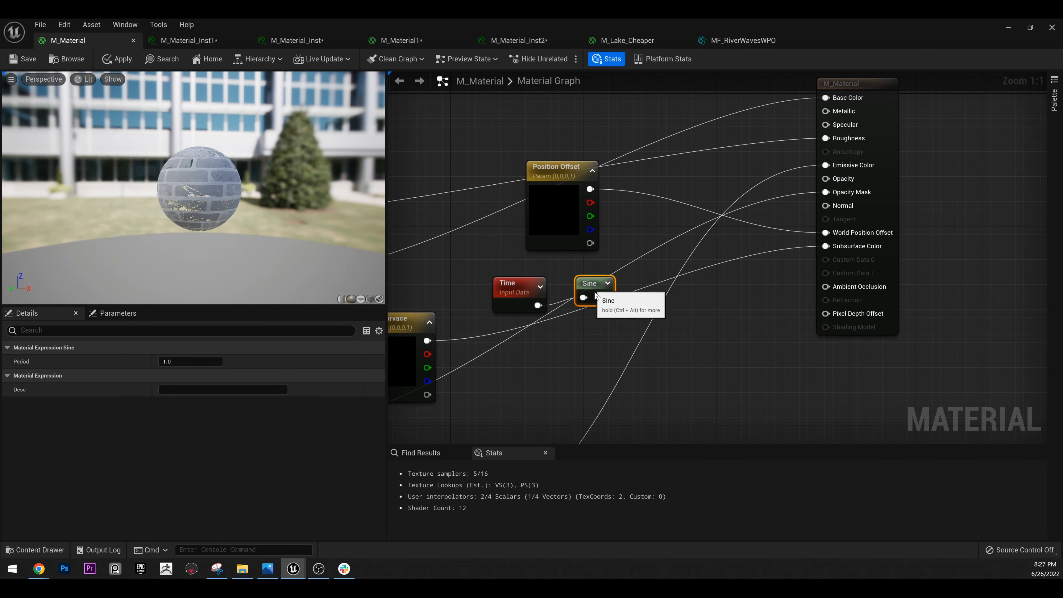
Multiply Position Offset by the Sine output, connect the result to World Position Offset, and apply the material changes.
{"action": "left_click", "coordinate": [638, 219]}
{"action": "left_click", "coordinate": [647, 221]}
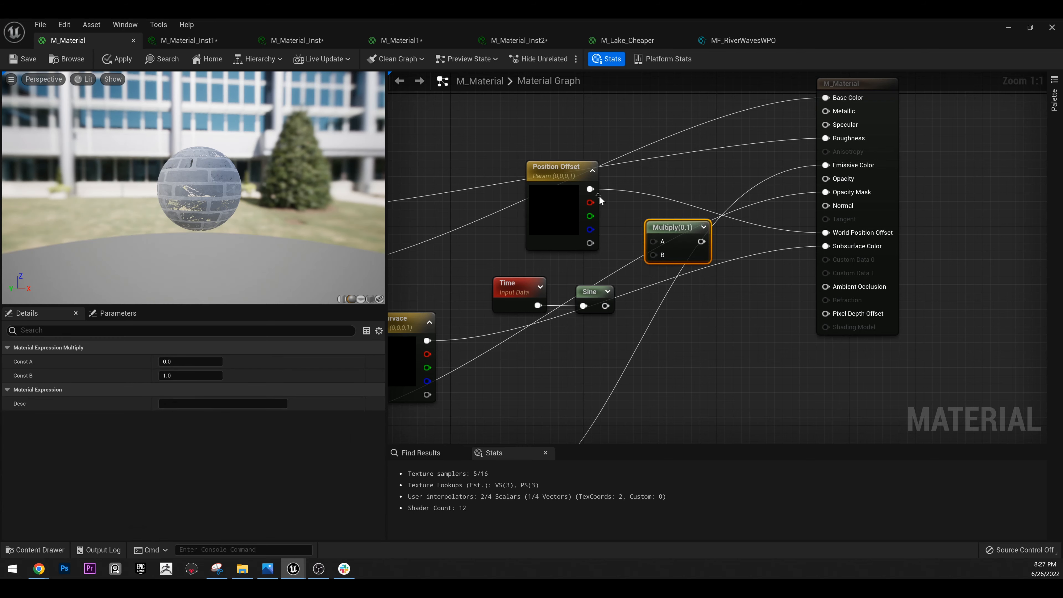
{"action": "left_click_drag", "start_coordinate": [590, 189], "coordinate": [654, 242]}
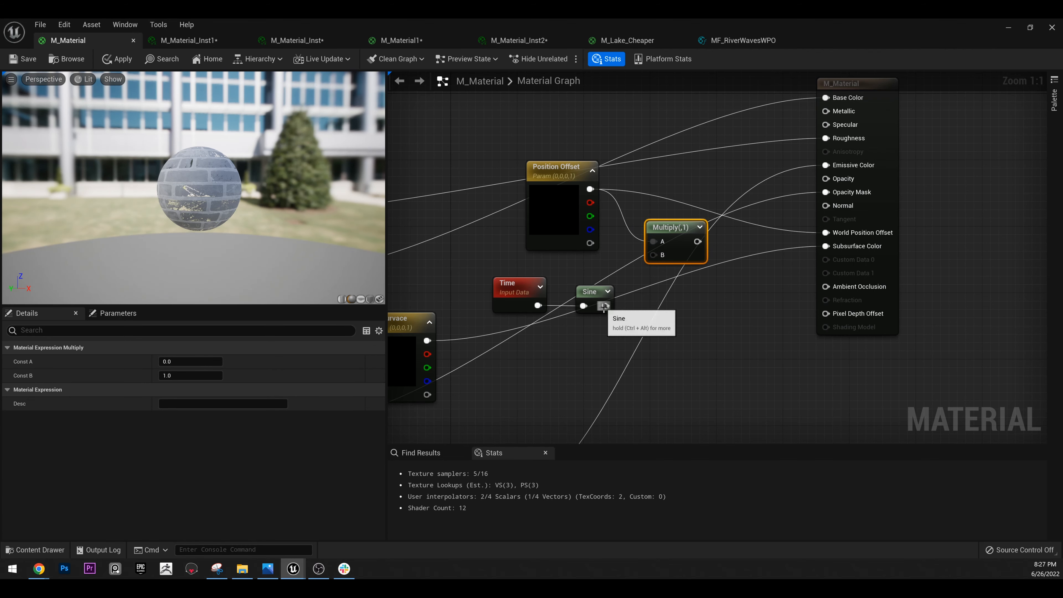
{"action": "left_click_drag", "start_coordinate": [605, 306], "coordinate": [831, 233]}
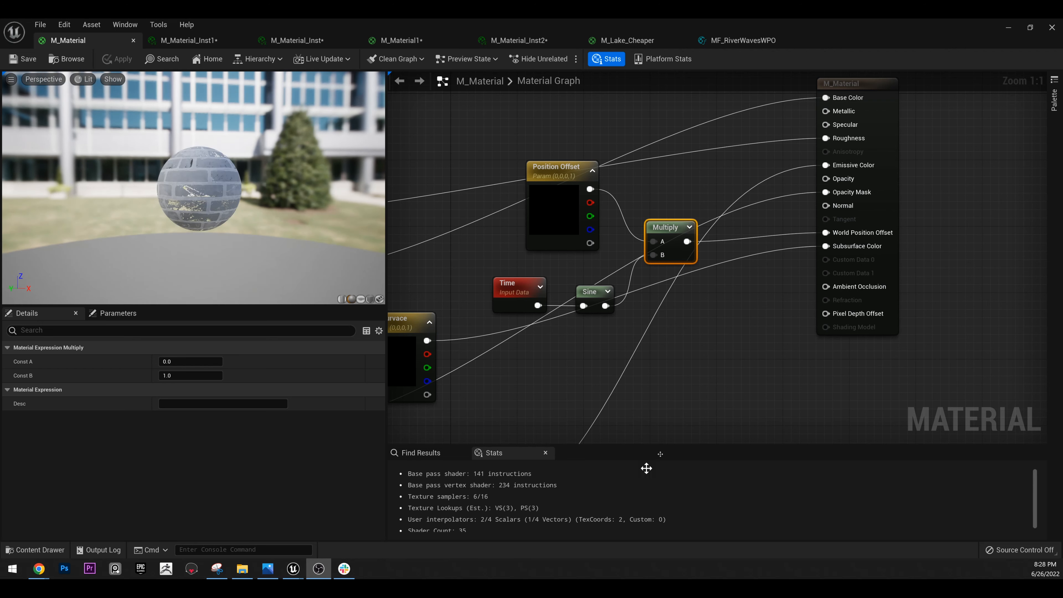
Shrink the material editor window beside the spheres in the level and expand the Sine node's preview.
{"action": "left_click_drag", "start_coordinate": [253, 24], "coordinate": [645, 270]}
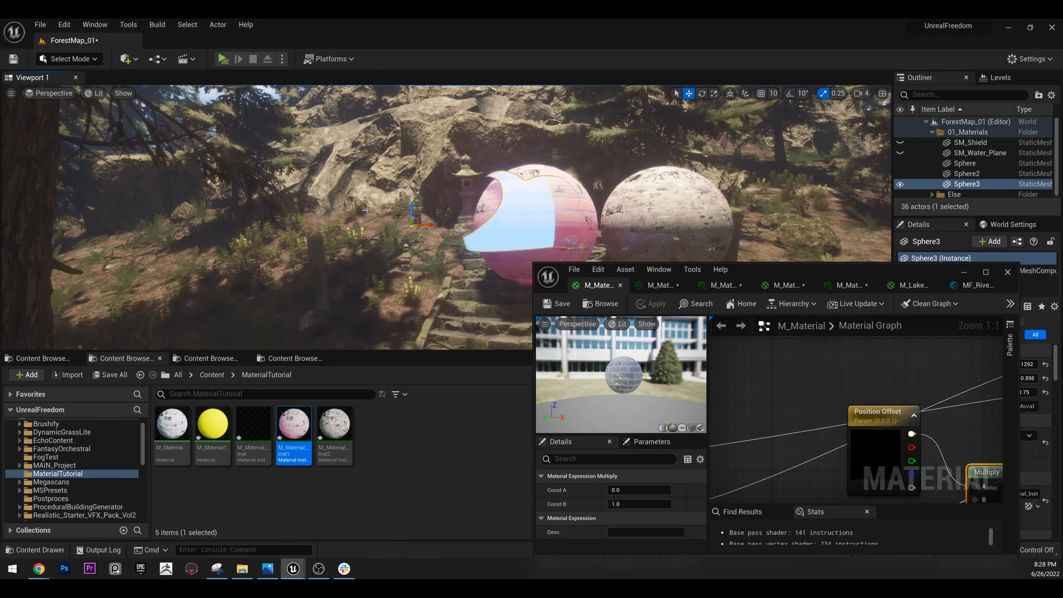
{"action": "left_click_drag", "start_coordinate": [844, 271], "coordinate": [852, 238]}
{"action": "right_click_drag", "start_coordinate": [864, 465], "coordinate": [777, 377]}
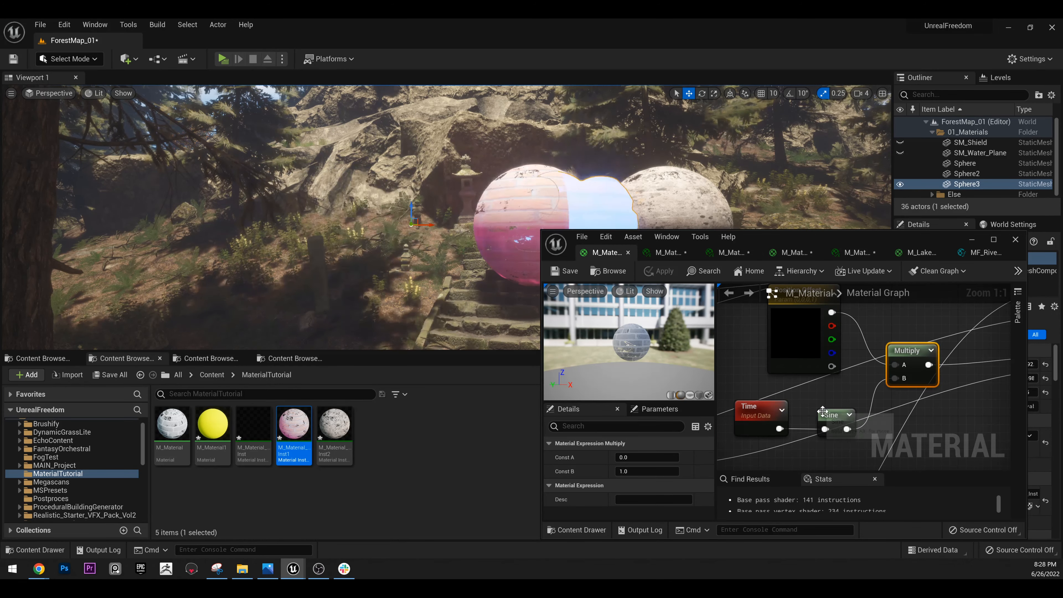
{"action": "left_click", "coordinate": [833, 417]}
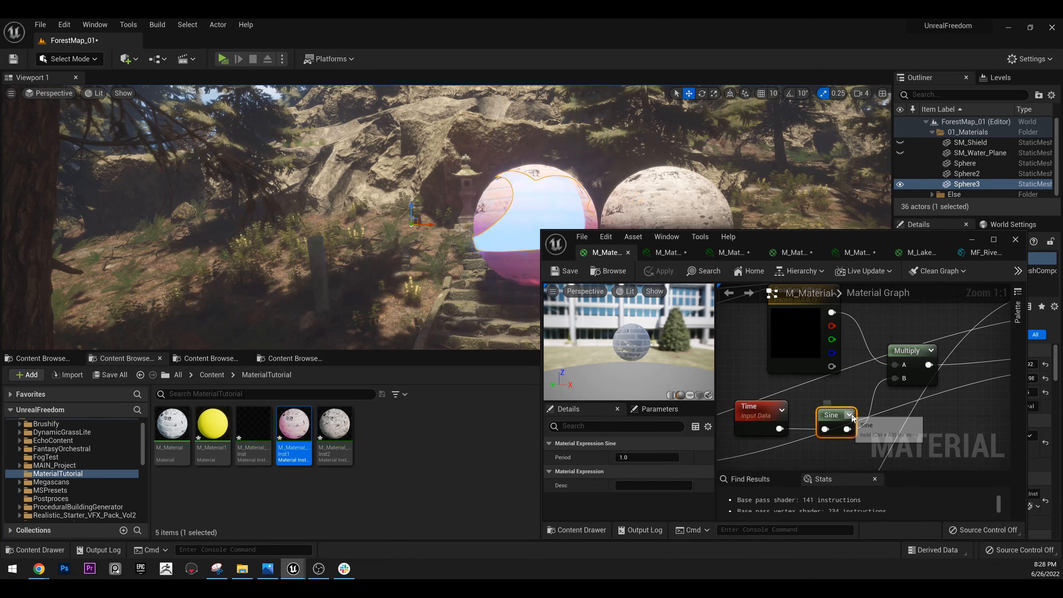
{"action": "scroll", "coordinate": [873, 417], "scroll_direction": "down", "scroll_amount": 3}
{"action": "scroll", "coordinate": [873, 417], "scroll_direction": "up", "scroll_amount": 4}
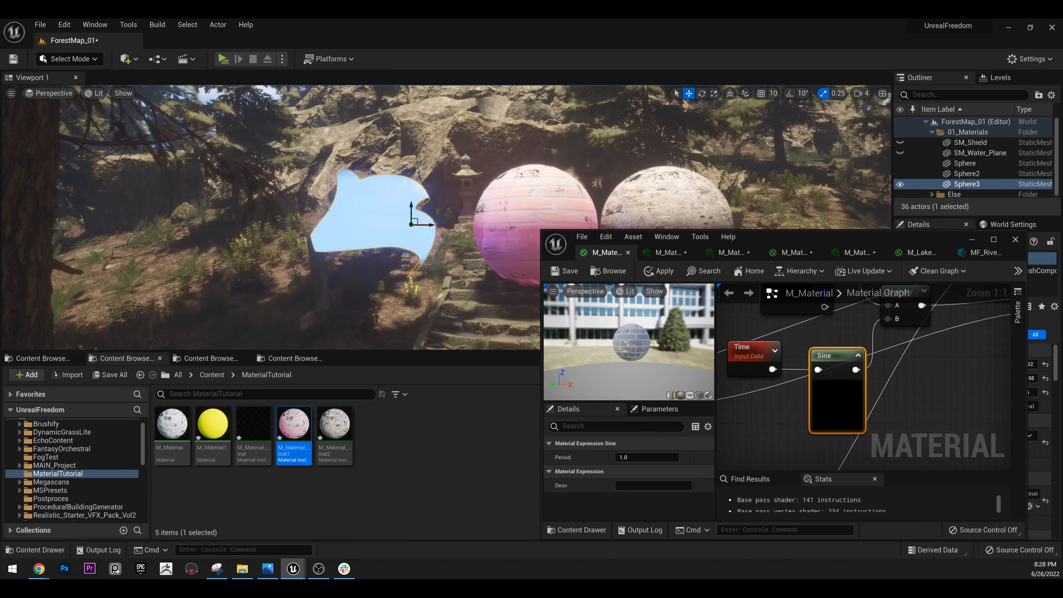
Switch to the web browser, search images for "sine", and enlarge the sin(x) wave graph.
{"action": "key", "text": "alt+Tab"}
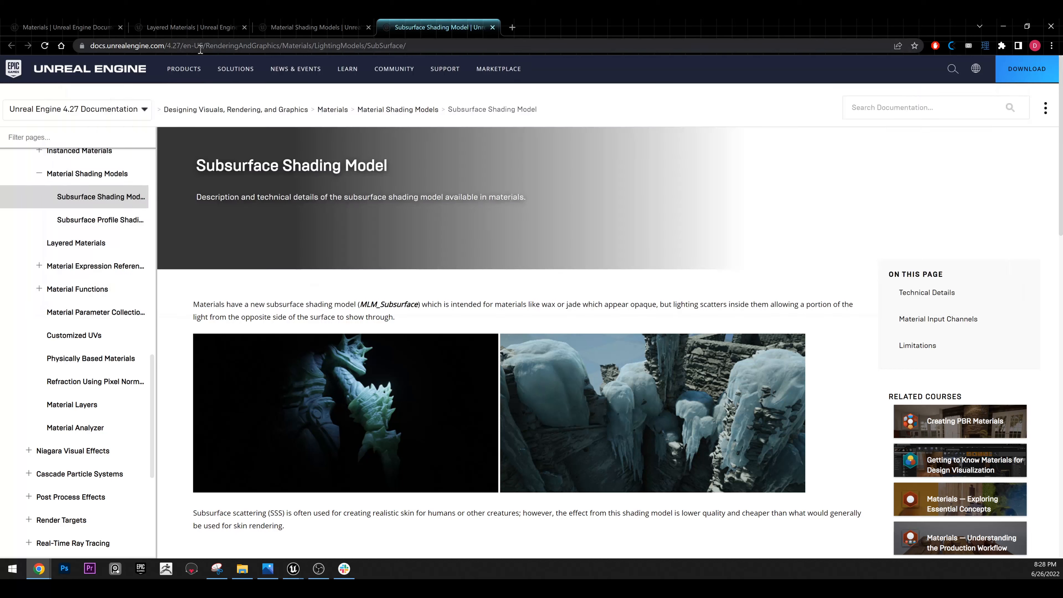
{"action": "left_click", "coordinate": [199, 49]}
{"action": "type", "text": "sine"}
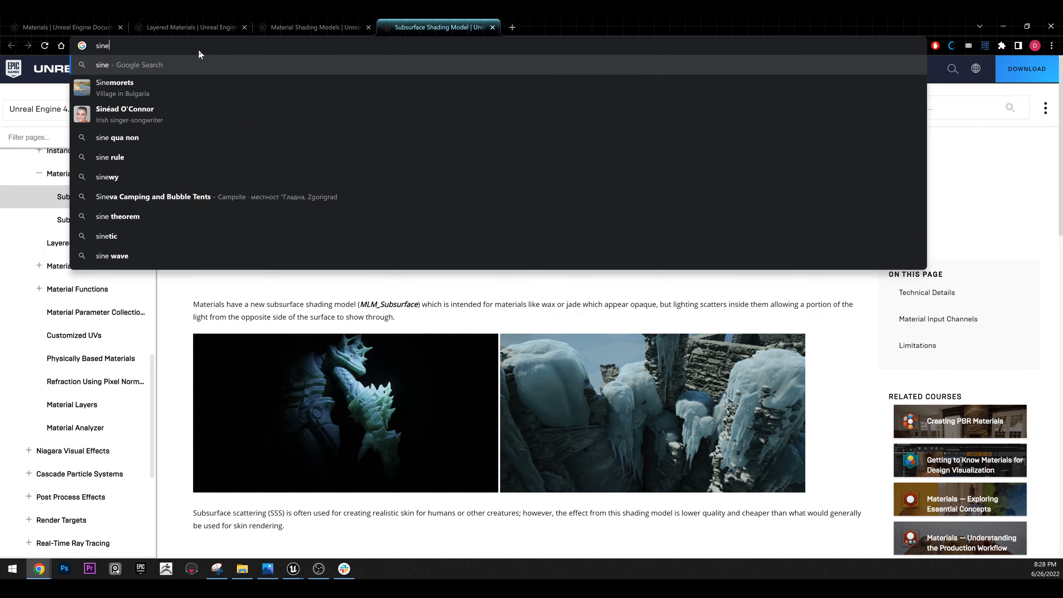
{"action": "key", "text": "Return"}
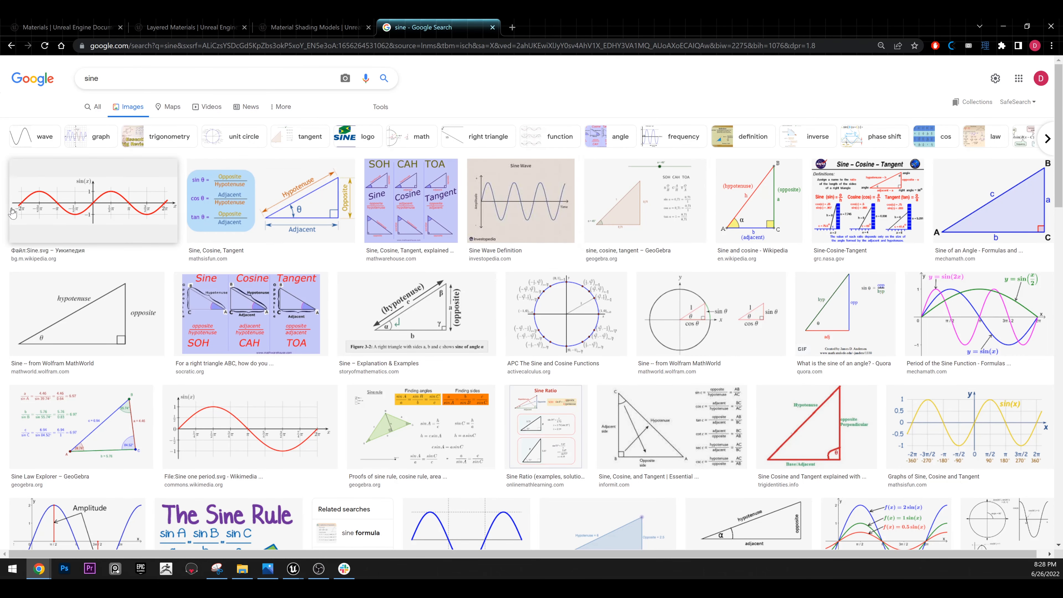
{"action": "left_click", "coordinate": [22, 205]}
{"action": "left_click", "coordinate": [94, 216]}
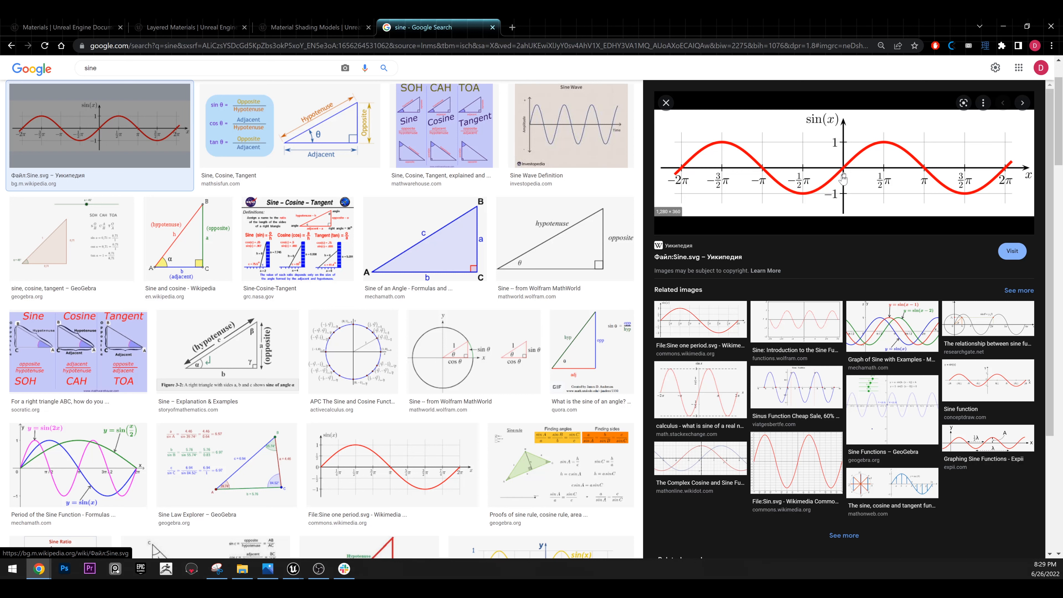
Switch back to the Unreal material editor and set the Position Offset's R value to 200 in M_Material_Inst.
{"action": "left_click", "coordinate": [293, 568]}
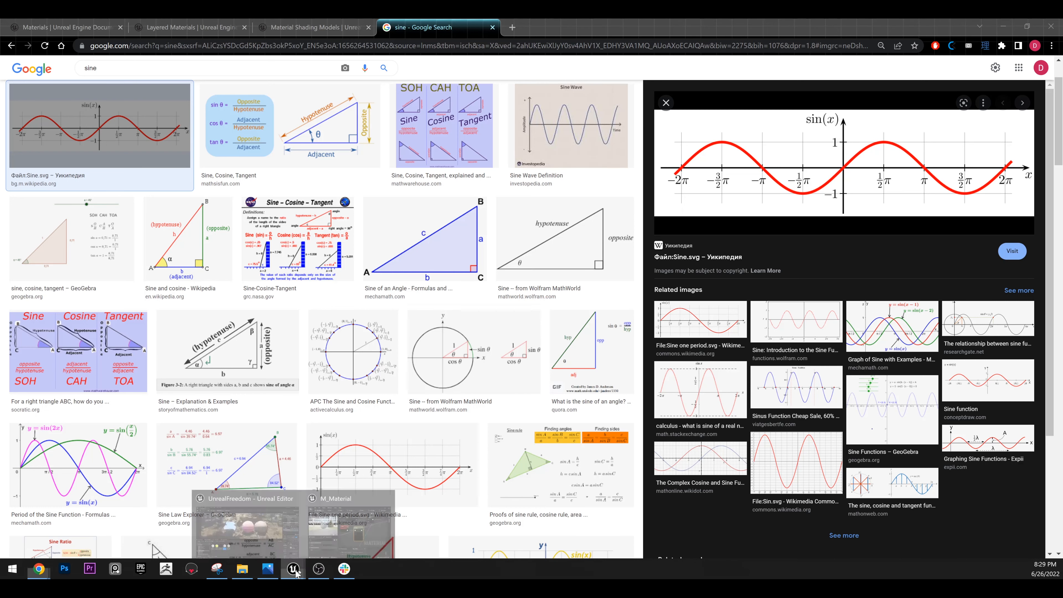
{"action": "left_click", "coordinate": [309, 524]}
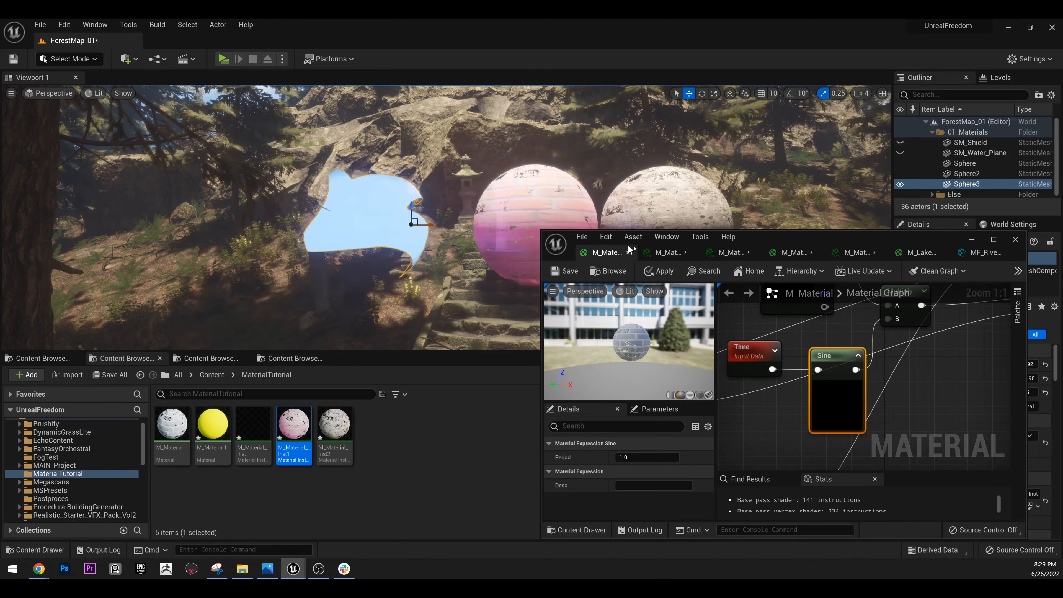
{"action": "left_click", "coordinate": [656, 253]}
{"action": "scroll", "coordinate": [859, 445], "scroll_direction": "down", "scroll_amount": 5}
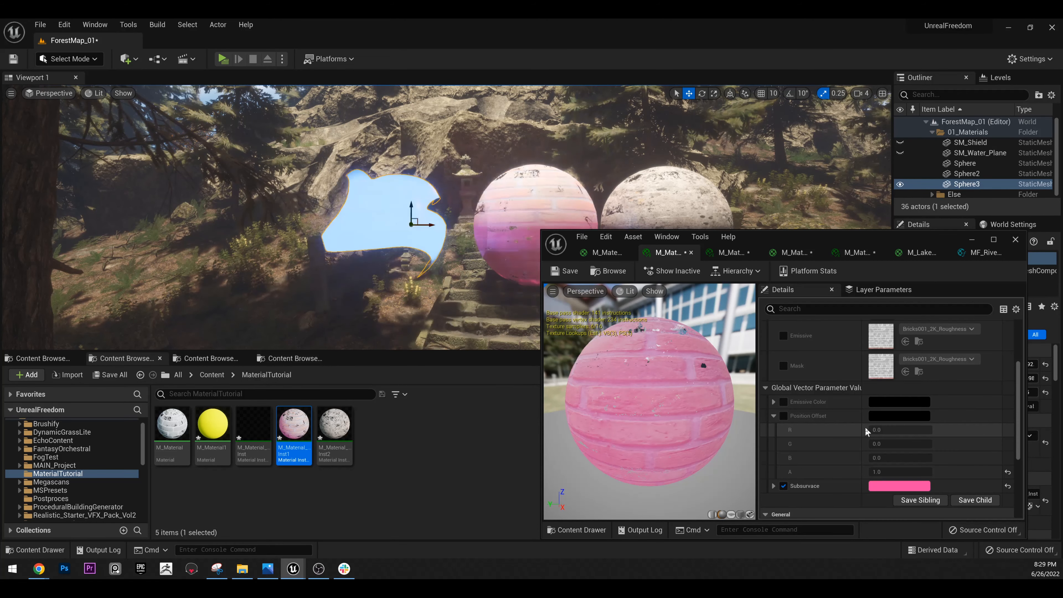
{"action": "scroll", "coordinate": [833, 402], "scroll_direction": "up", "scroll_amount": 3}
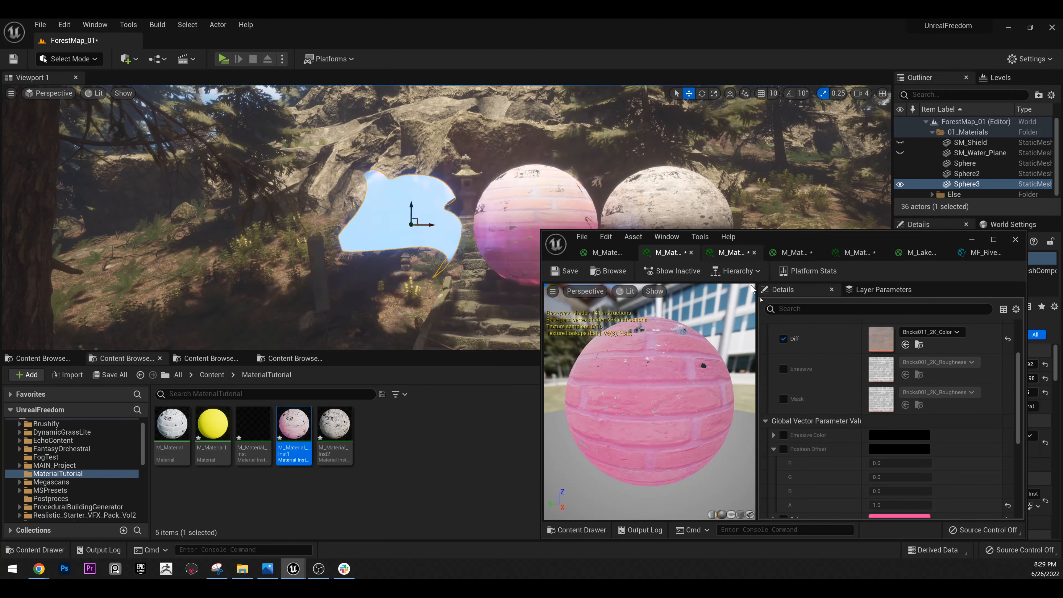
{"action": "scroll", "coordinate": [844, 473], "scroll_direction": "up", "scroll_amount": 4}
{"action": "scroll", "coordinate": [813, 419], "scroll_direction": "down", "scroll_amount": 4}
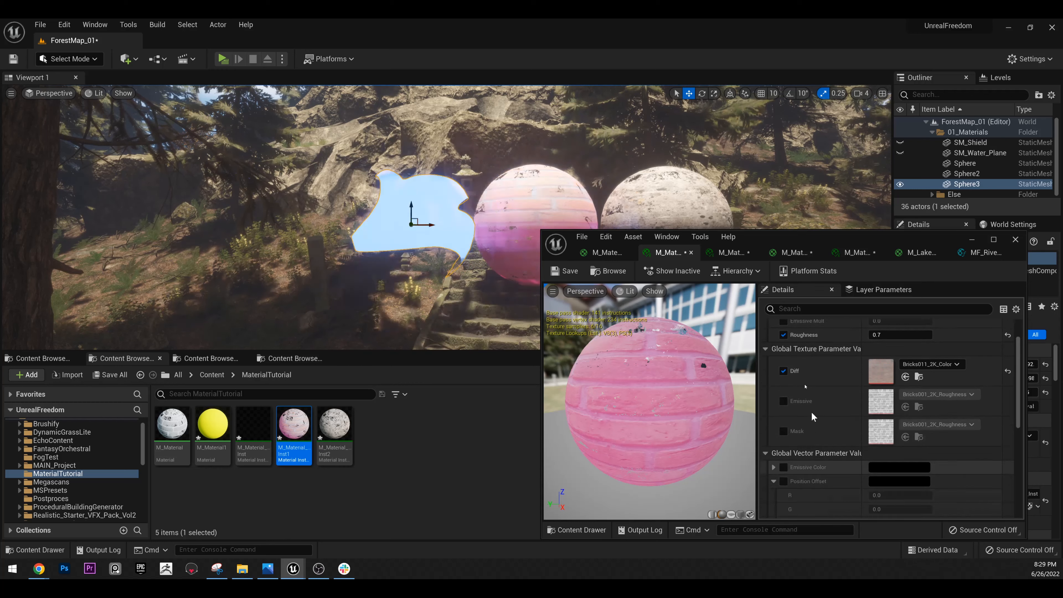
{"action": "left_click", "coordinate": [721, 250]}
{"action": "scroll", "coordinate": [854, 407], "scroll_direction": "down", "scroll_amount": 3}
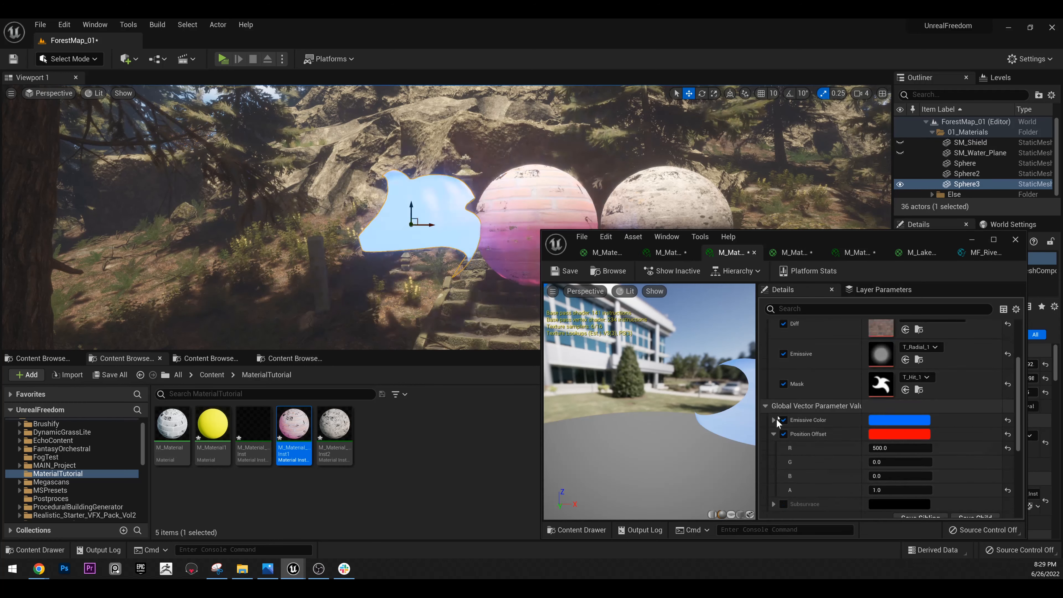
{"action": "left_click", "coordinate": [891, 365]}
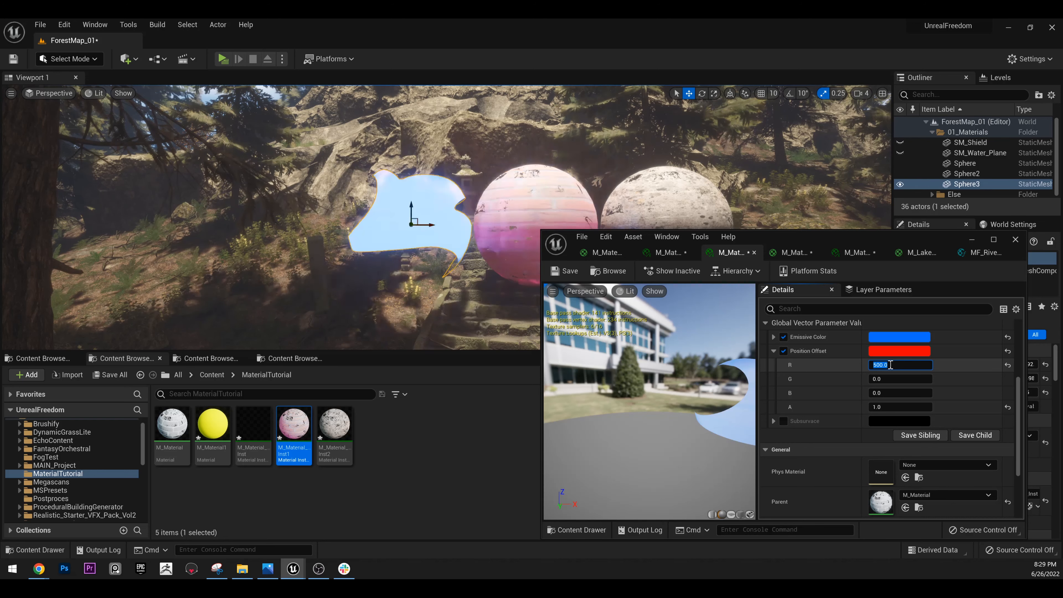
{"action": "type", "text": "200"}
{"action": "key", "text": "Return"}
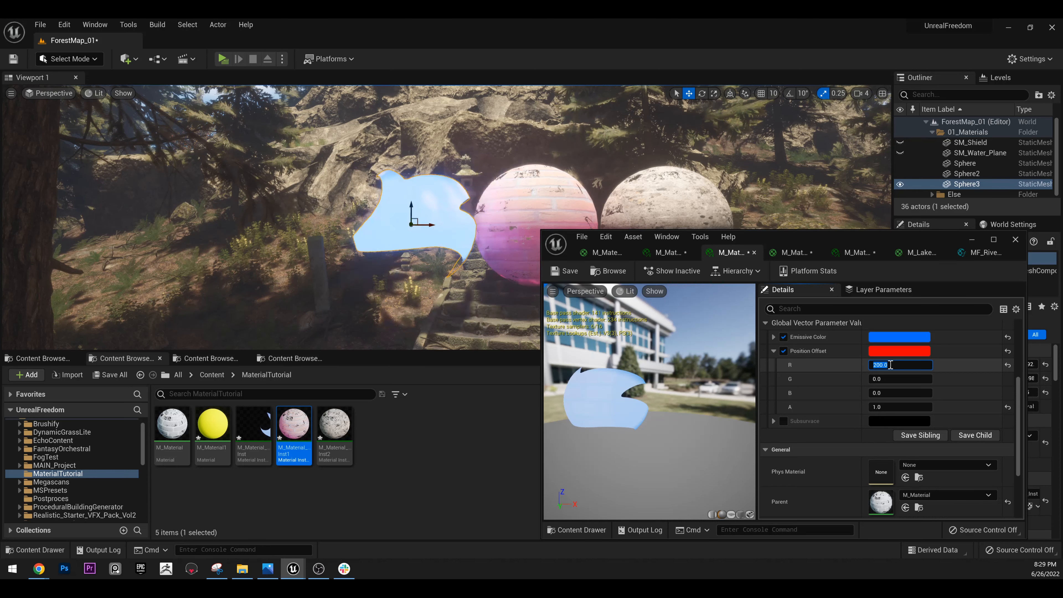
Set the Position Offset's R value to 10 and its B value to 100.
{"action": "type", "text": "10"}
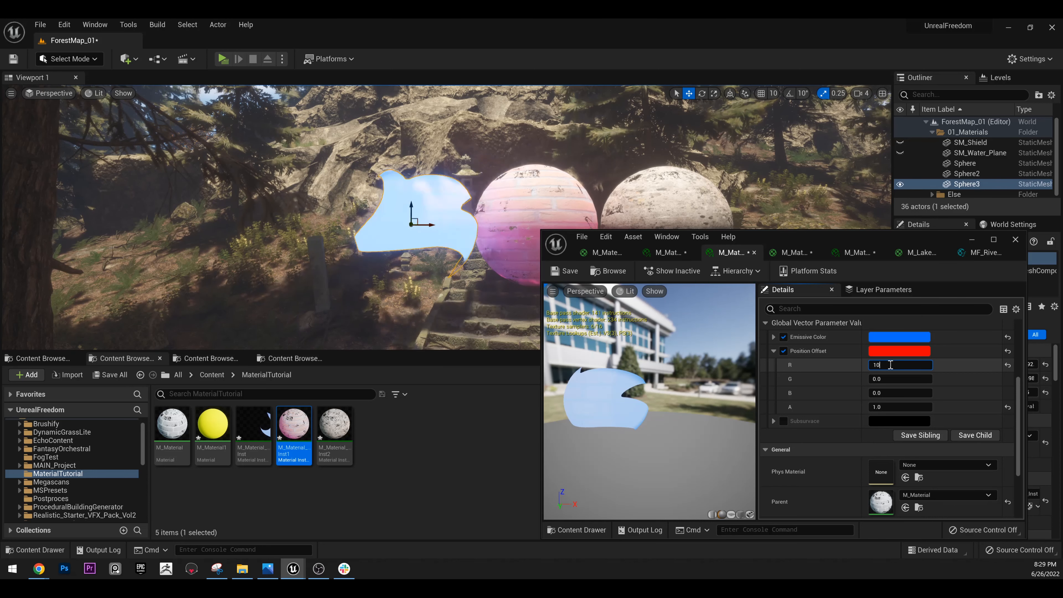
{"action": "key", "text": "Return"}
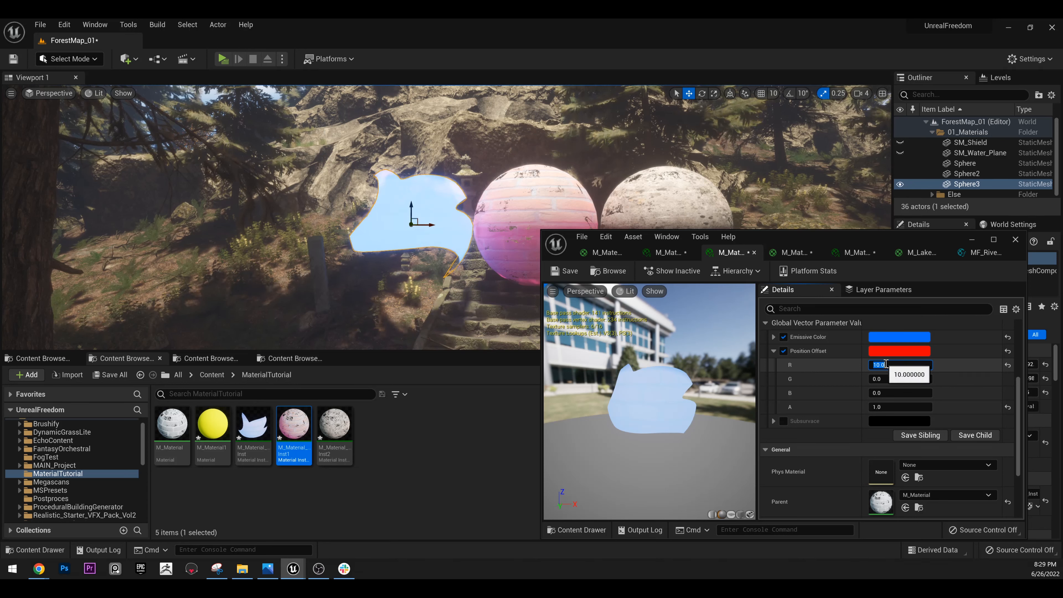
{"action": "left_click", "coordinate": [880, 394]}
{"action": "type", "text": "100"}
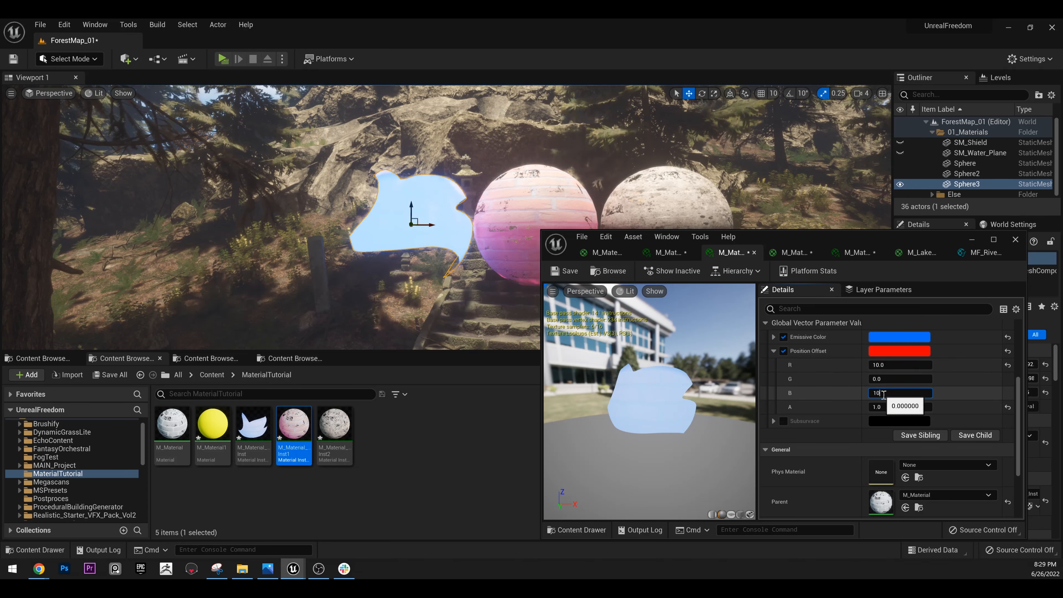
{"action": "key", "text": "Return"}
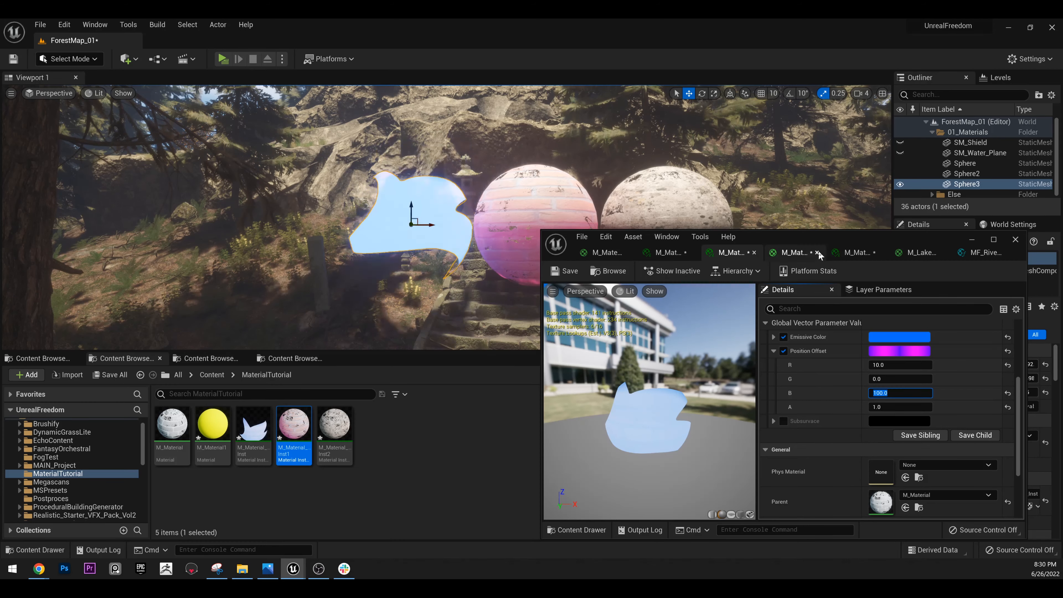
Examine the moving Sphere3 in the level and the complete M_Material node graph in the maximized editor.
{"action": "left_click_drag", "start_coordinate": [808, 239], "coordinate": [657, 2]}
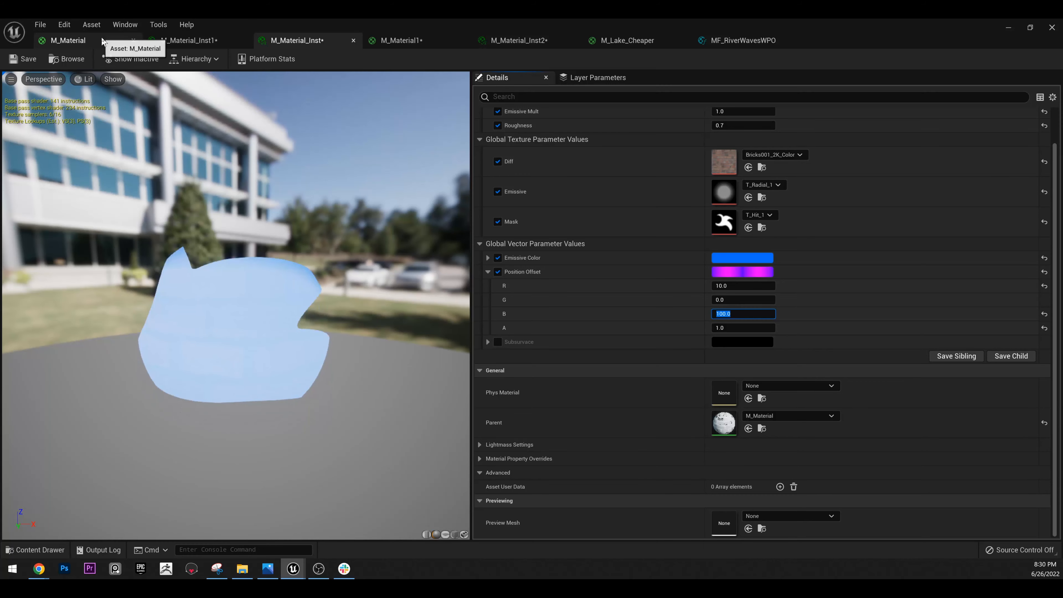
{"action": "left_click", "coordinate": [102, 41]}
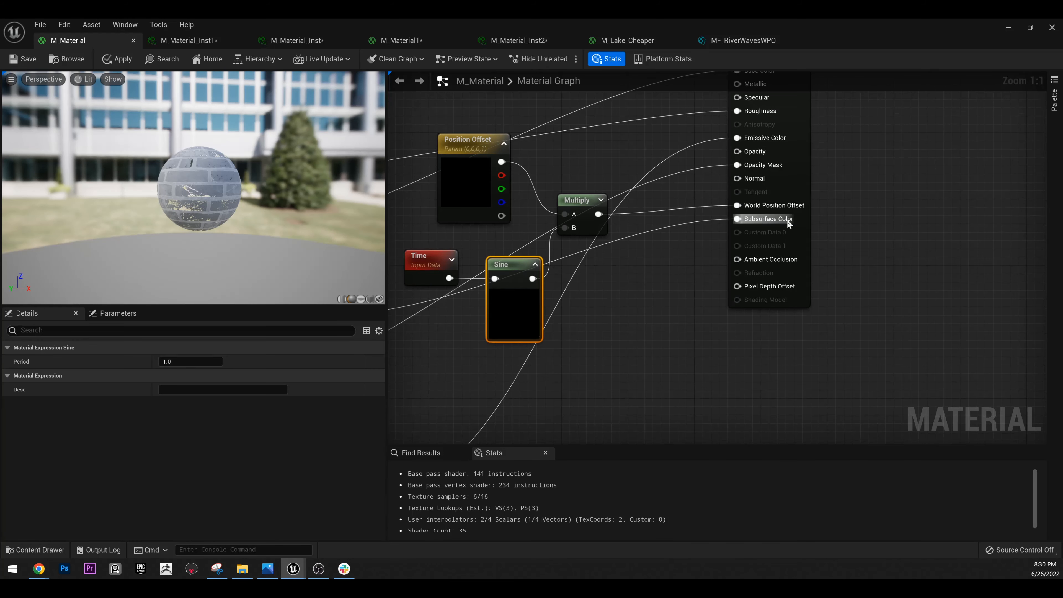
{"action": "key", "text": "Home"}
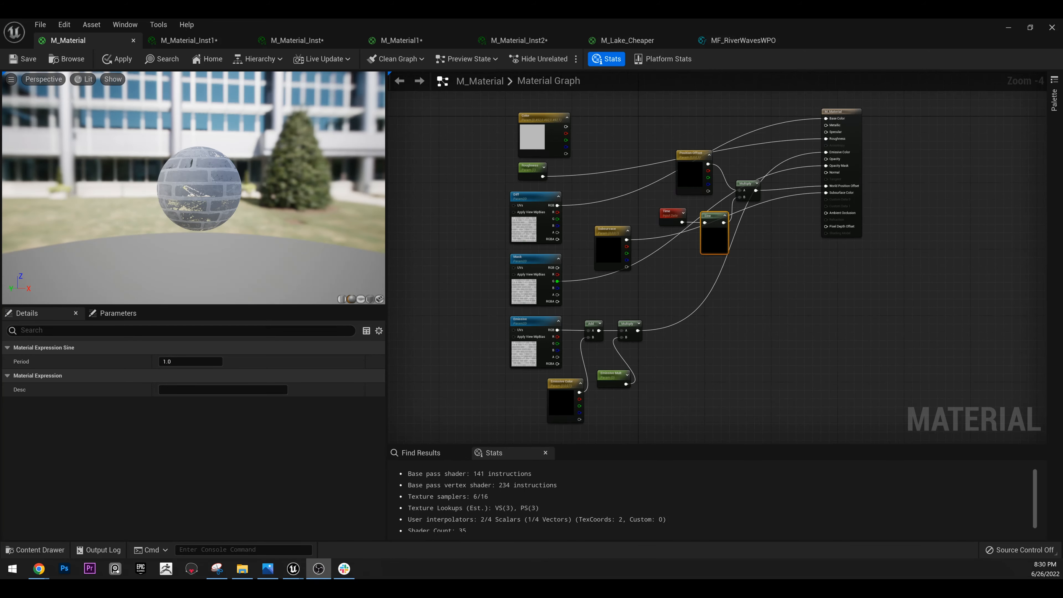
{"action": "left_click_drag", "start_coordinate": [593, 21], "coordinate": [828, 250]}
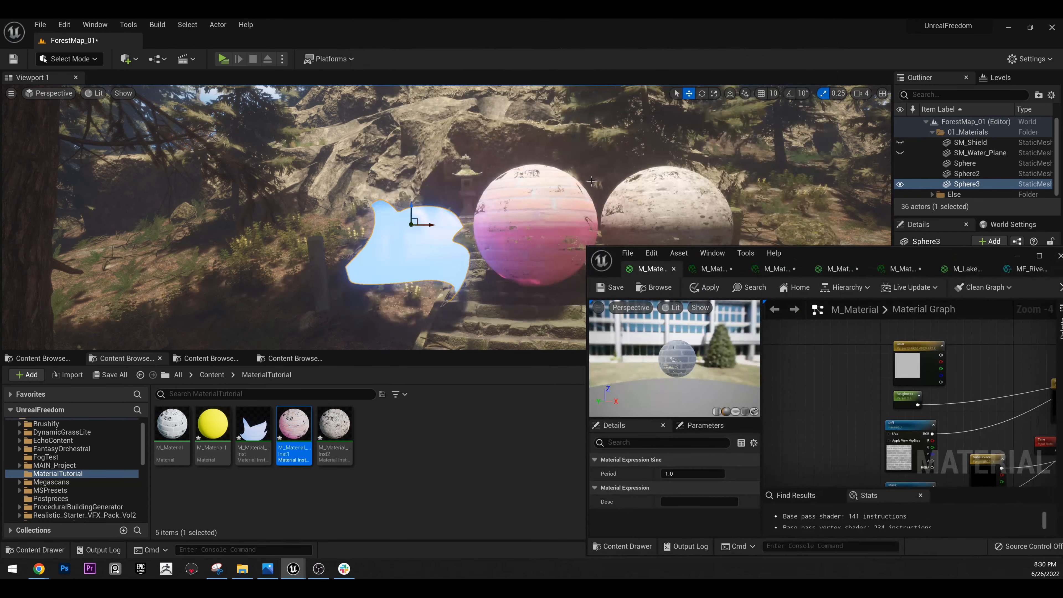
{"action": "mouse_move", "coordinate": [544, 184]}
{"action": "right_mouse_down"}
{"action": "mouse_move", "coordinate": [570, 209]}
{"action": "mouse_move", "coordinate": [536, 186]}
{"action": "mouse_move", "coordinate": [544, 189]}
{"action": "right_mouse_up"}
{"action": "left_click_drag", "start_coordinate": [873, 255], "coordinate": [785, 219]}
{"action": "double_click", "coordinate": [785, 220]}
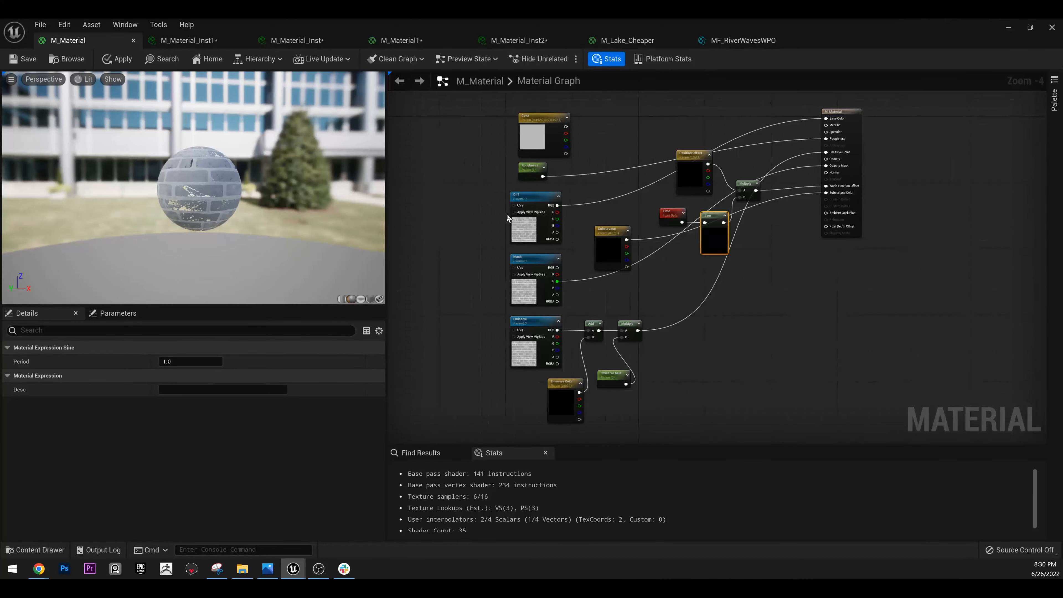
{"action": "right_click_drag", "start_coordinate": [507, 218], "coordinate": [434, 207]}
{"action": "right_click_drag", "start_coordinate": [975, 199], "coordinate": [988, 232]}
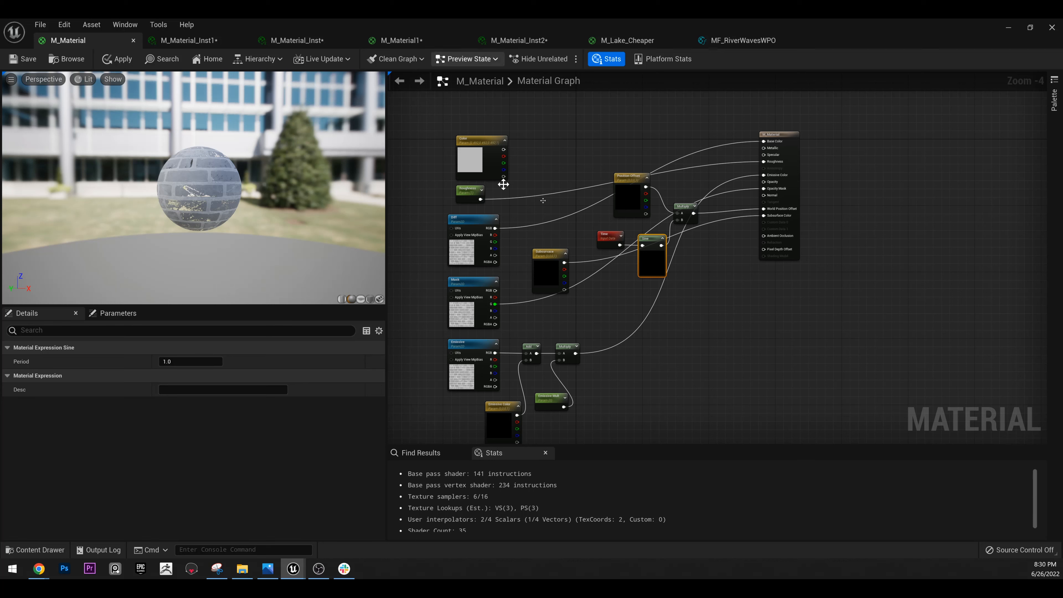
Examine the M_Material result node's settings and connections, and the spheres in the level.
{"action": "left_click", "coordinate": [781, 137]}
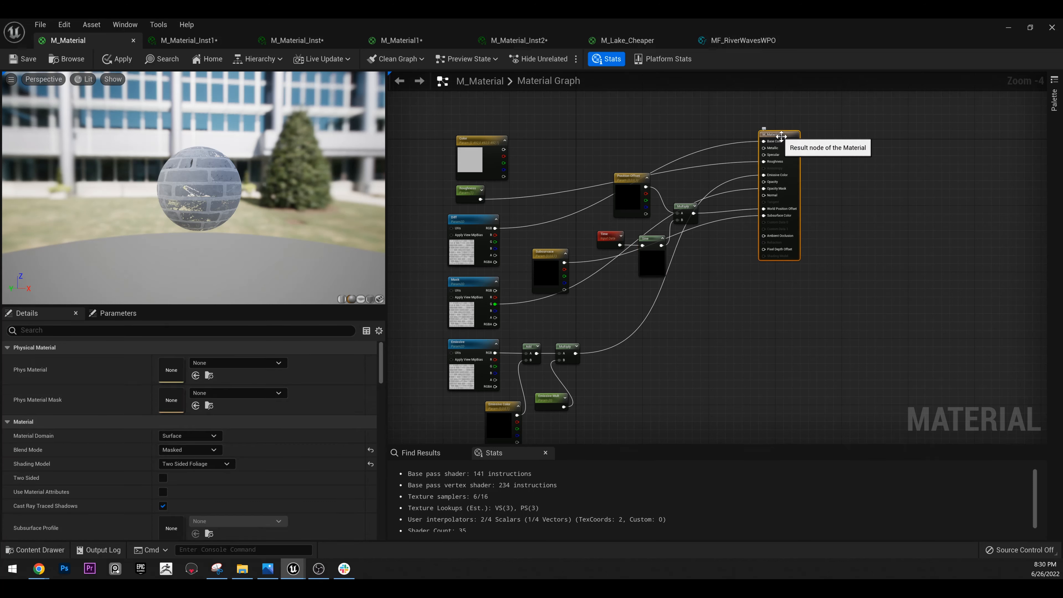
{"action": "mouse_move", "coordinate": [51, 439]}
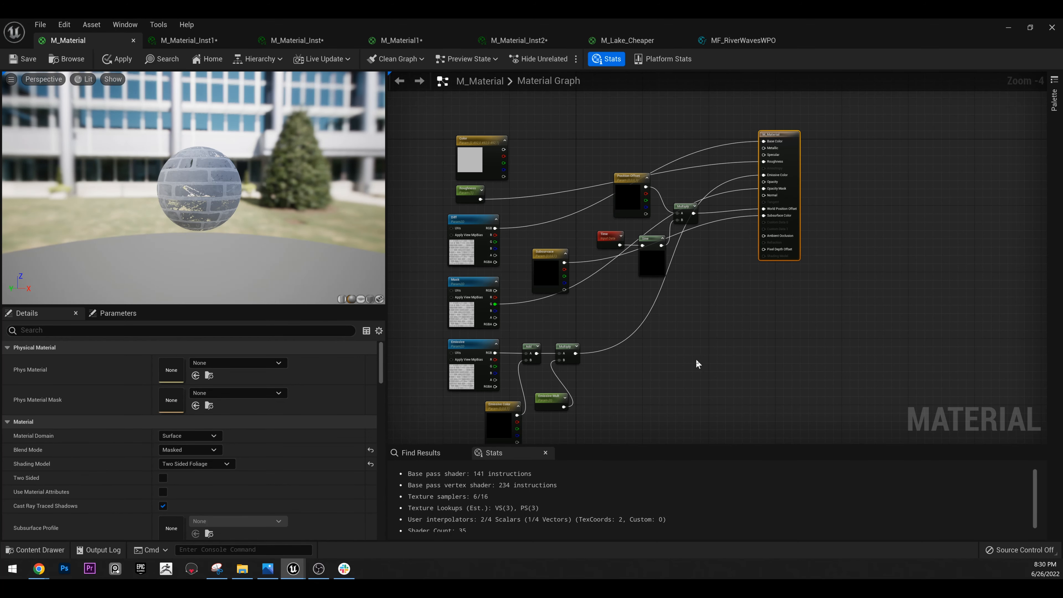
{"action": "right_click_drag", "start_coordinate": [696, 360], "coordinate": [704, 325]}
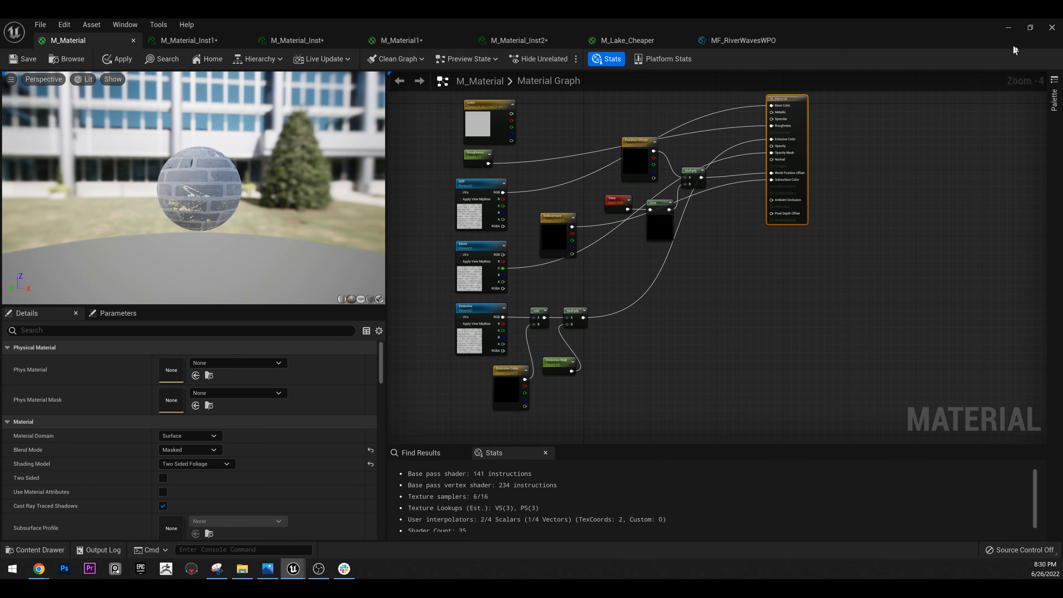
{"action": "left_click", "coordinate": [1008, 28]}
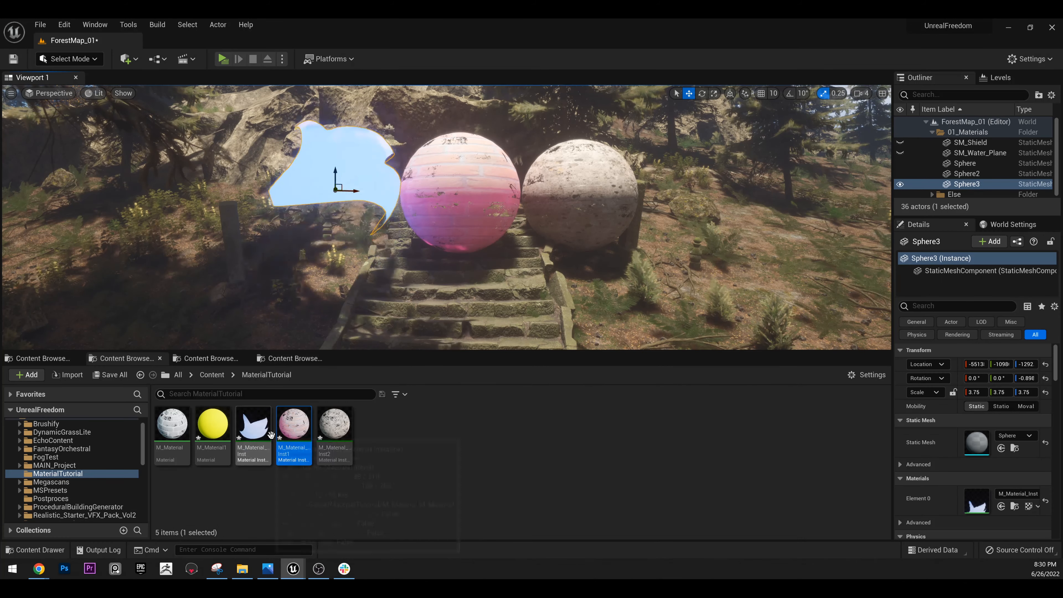
{"action": "right_click_drag", "start_coordinate": [413, 252], "coordinate": [297, 151]}
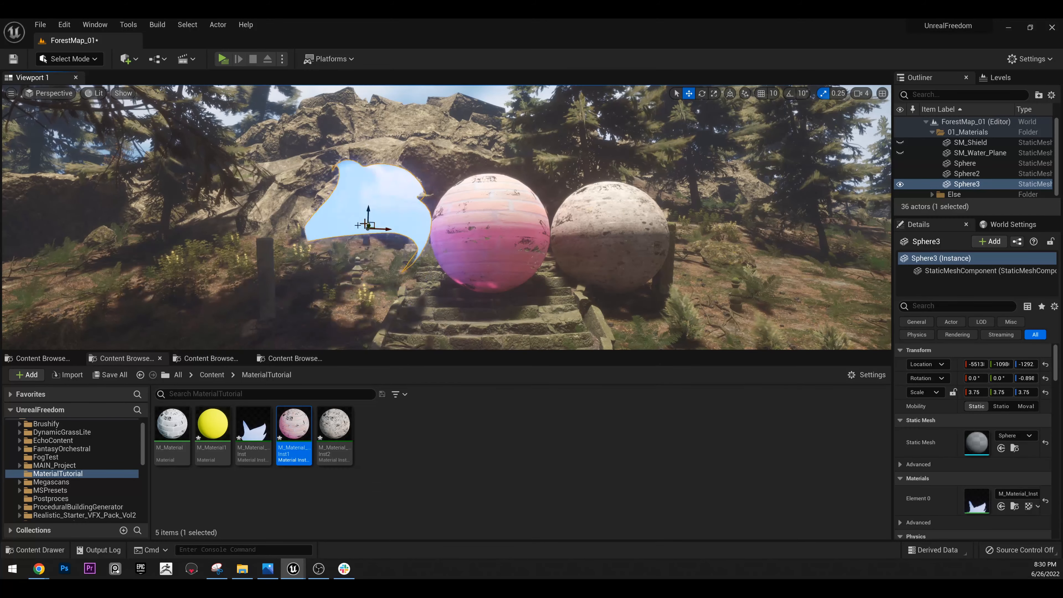
Review M_Material_Inst1's parameters and the texture, Position Offset and Sine nodes in the M_Material graph, and return to the spheres in the level.
{"action": "left_click", "coordinate": [172, 416]}
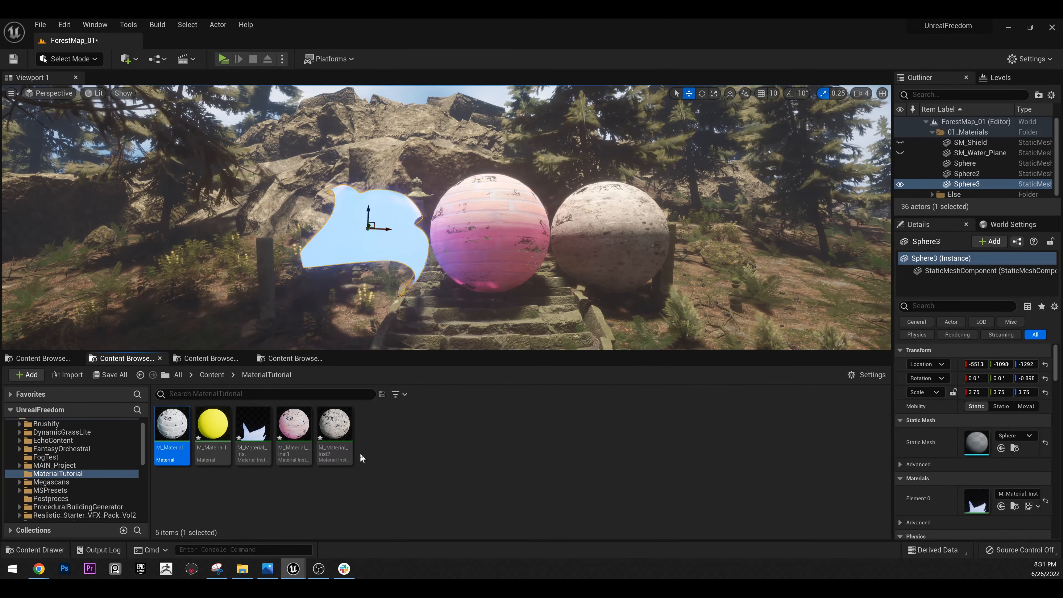
{"action": "double_click", "coordinate": [291, 420]}
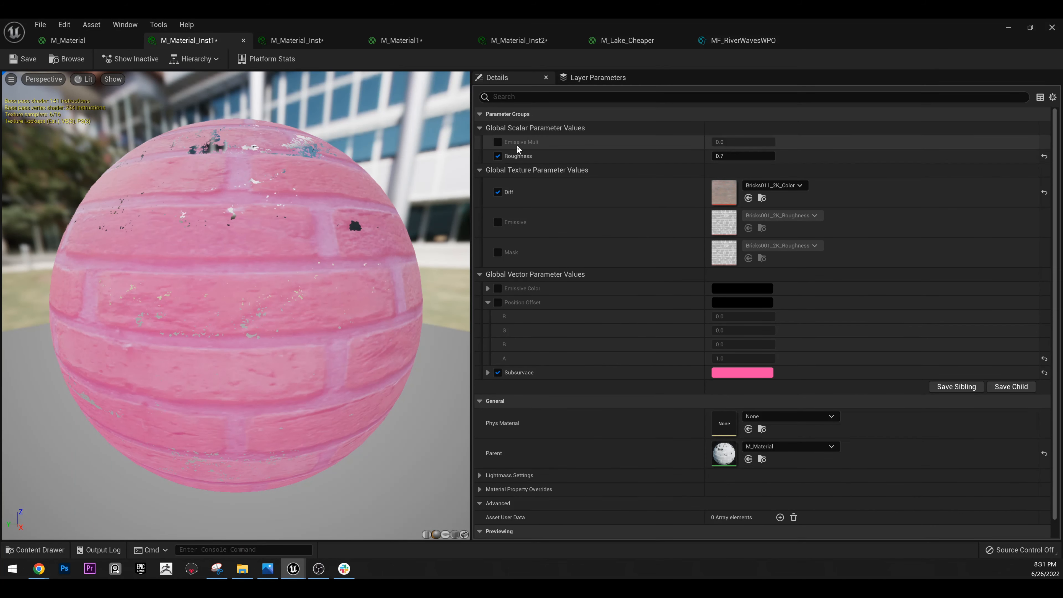
{"action": "left_click", "coordinate": [69, 41]}
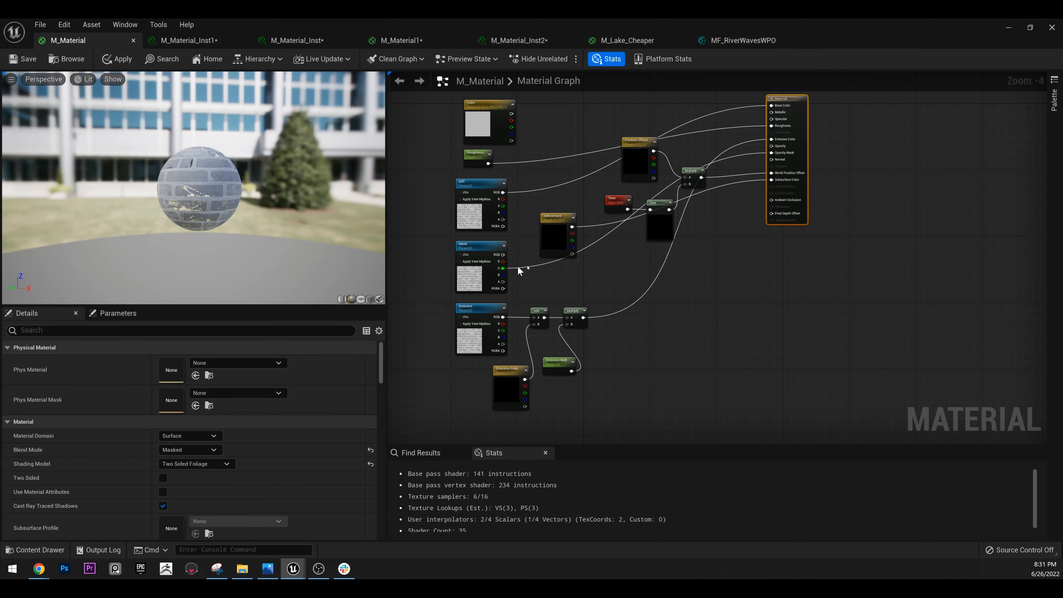
{"action": "right_click", "coordinate": [473, 192]}
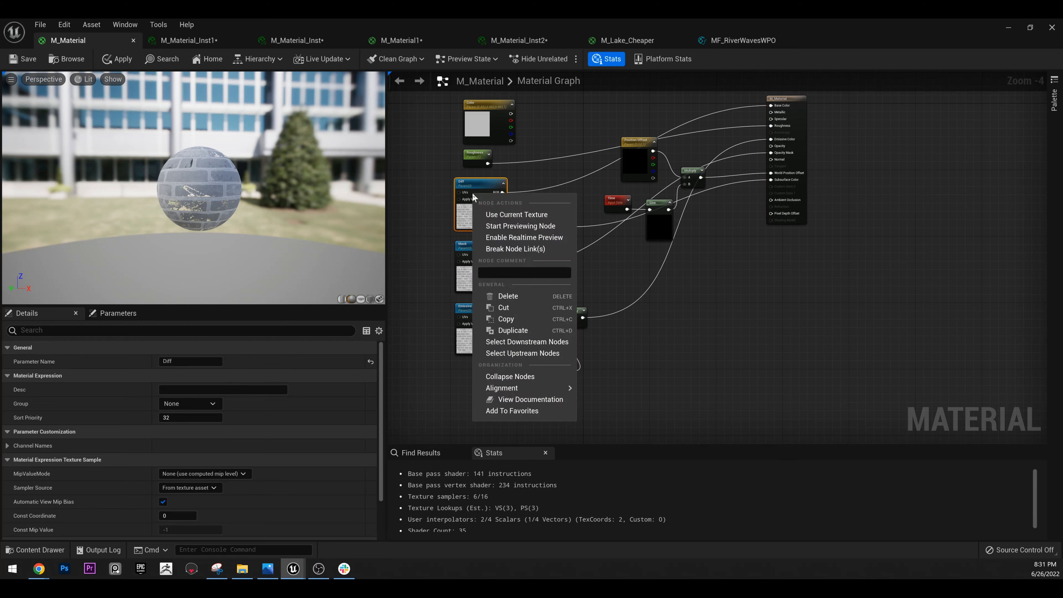
{"action": "left_click", "coordinate": [650, 232]}
{"action": "left_click", "coordinate": [635, 164]}
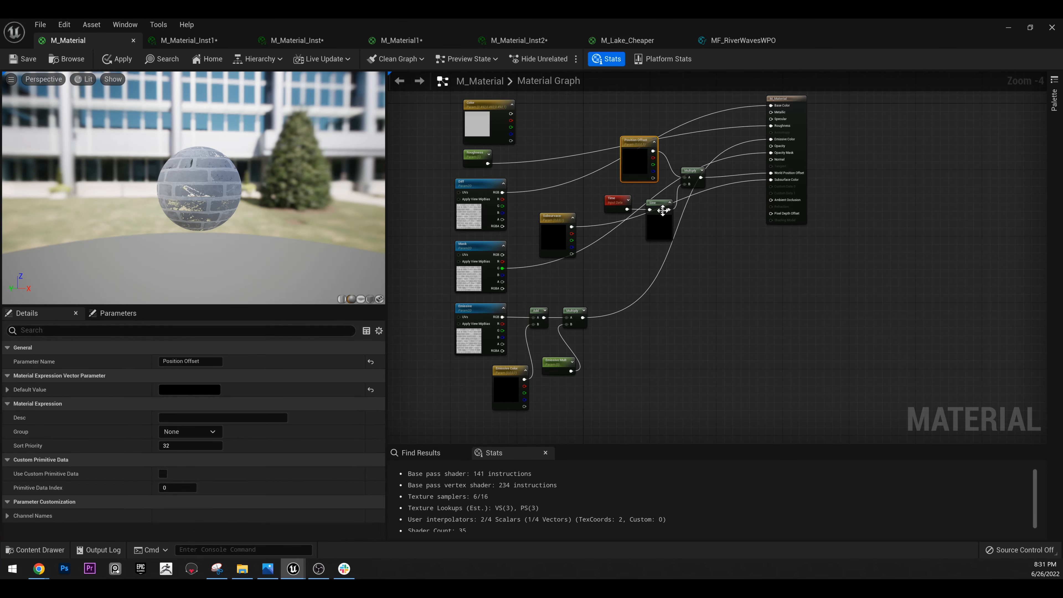
{"action": "right_click", "coordinate": [659, 205]}
{"action": "left_click", "coordinate": [728, 97]}
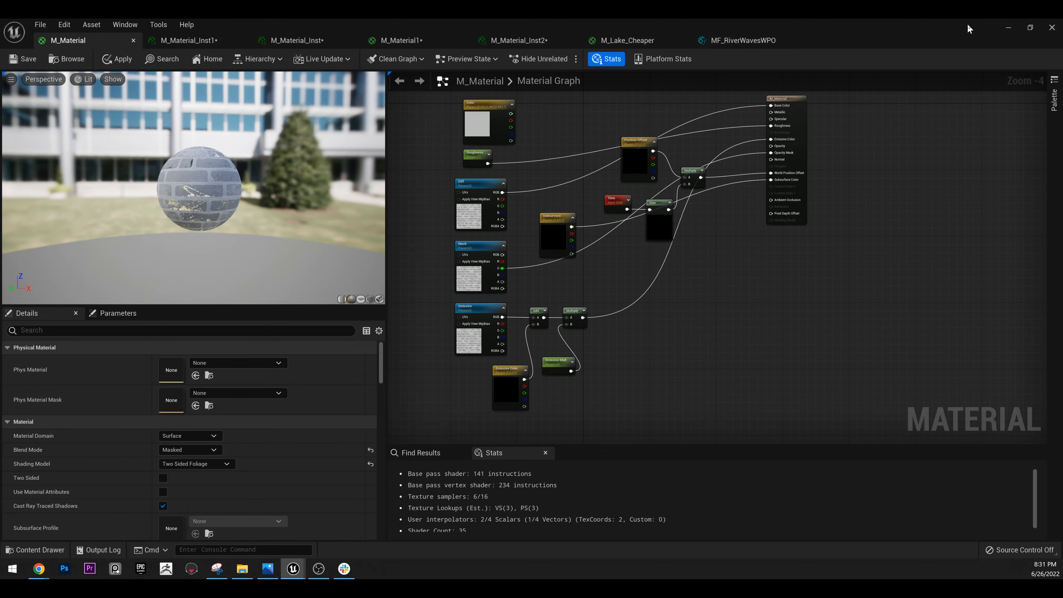
{"action": "left_click_drag", "start_coordinate": [968, 27], "coordinate": [757, 160]}
{"action": "left_click", "coordinate": [803, 161]}
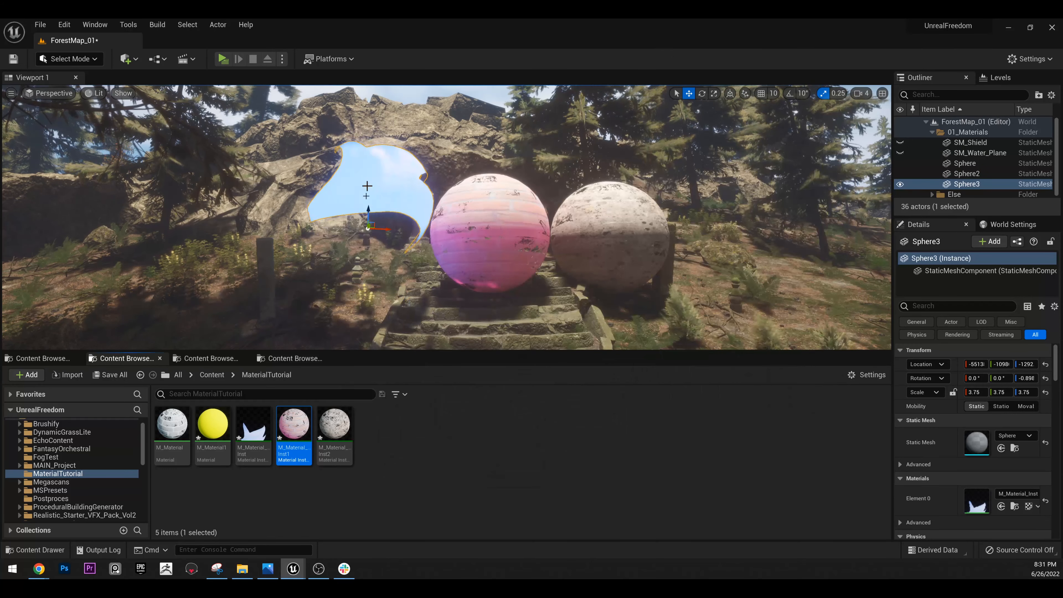
{"action": "right_click_drag", "start_coordinate": [461, 182], "coordinate": [468, 178]}
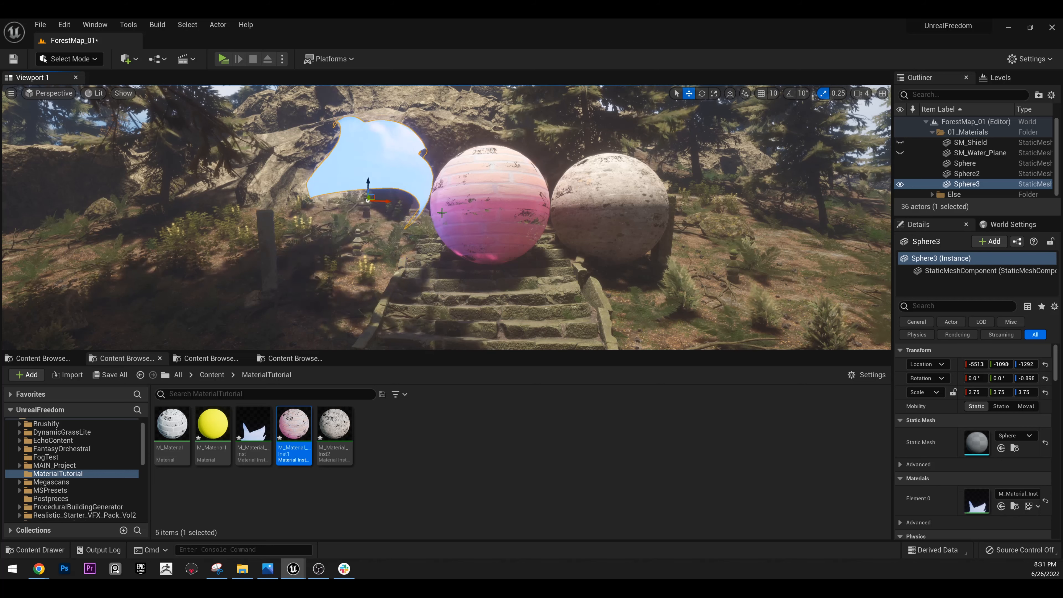
{"action": "mouse_move", "coordinate": [441, 232]}
{"action": "right_mouse_down"}
{"action": "mouse_move", "coordinate": [431, 230]}
{"action": "mouse_move", "coordinate": [436, 246]}
{"action": "mouse_move", "coordinate": [439, 222]}
{"action": "right_mouse_up"}
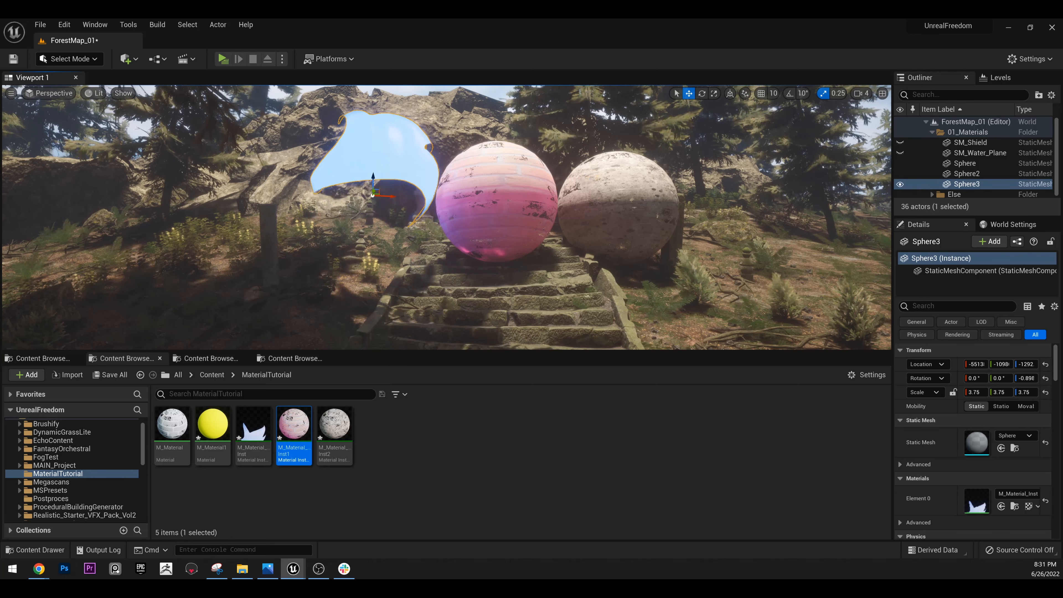
Delete the plain brick sphere and the pink sphere from the level.
{"action": "left_click", "coordinate": [586, 179]}
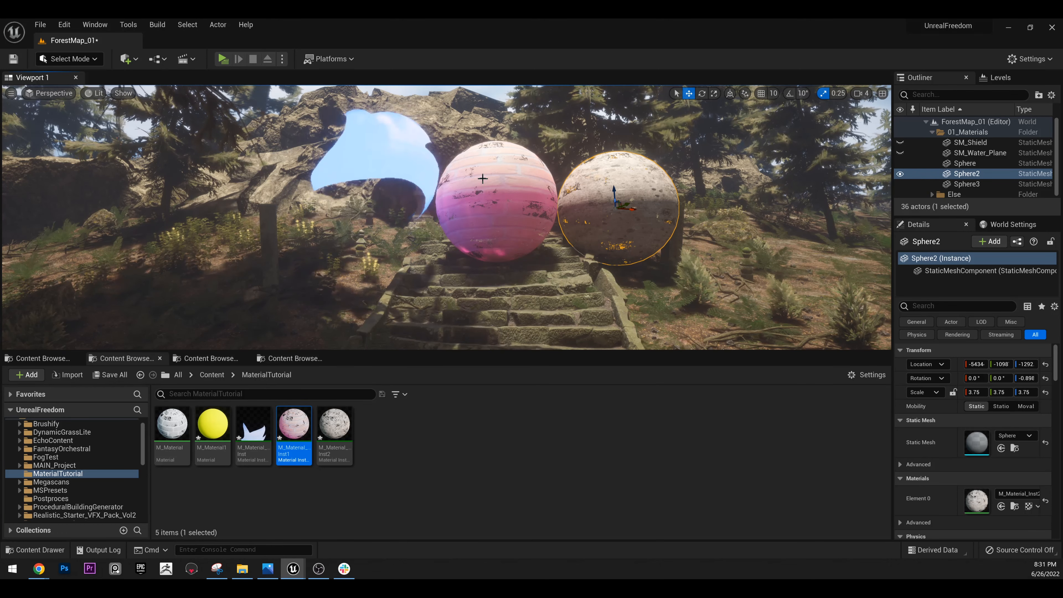
{"action": "key", "text": "Delete"}
{"action": "left_click", "coordinate": [472, 205]}
{"action": "key", "text": "Delete"}
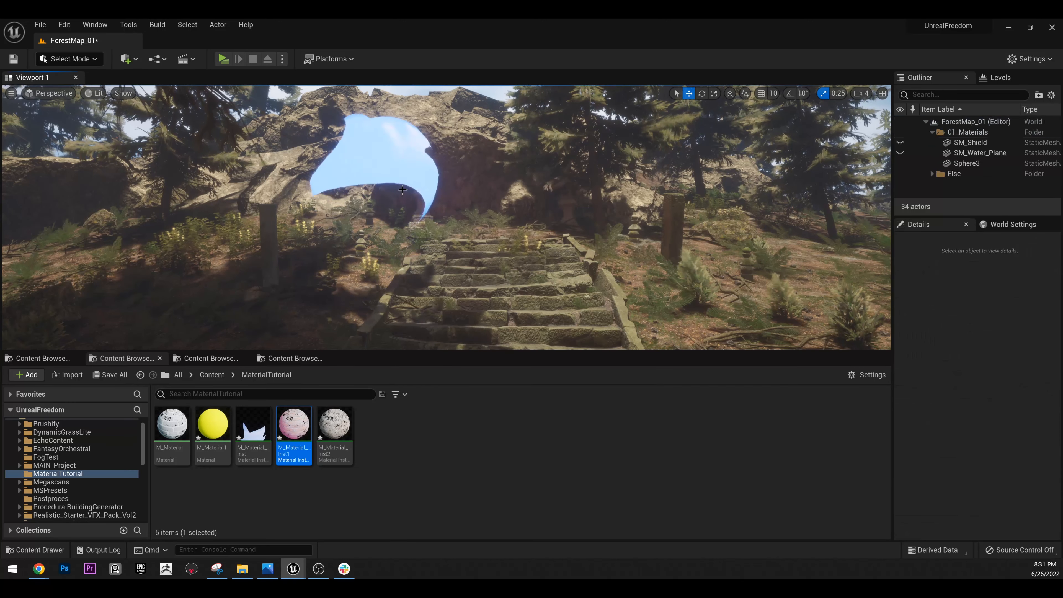
{"action": "left_click", "coordinate": [382, 171]}
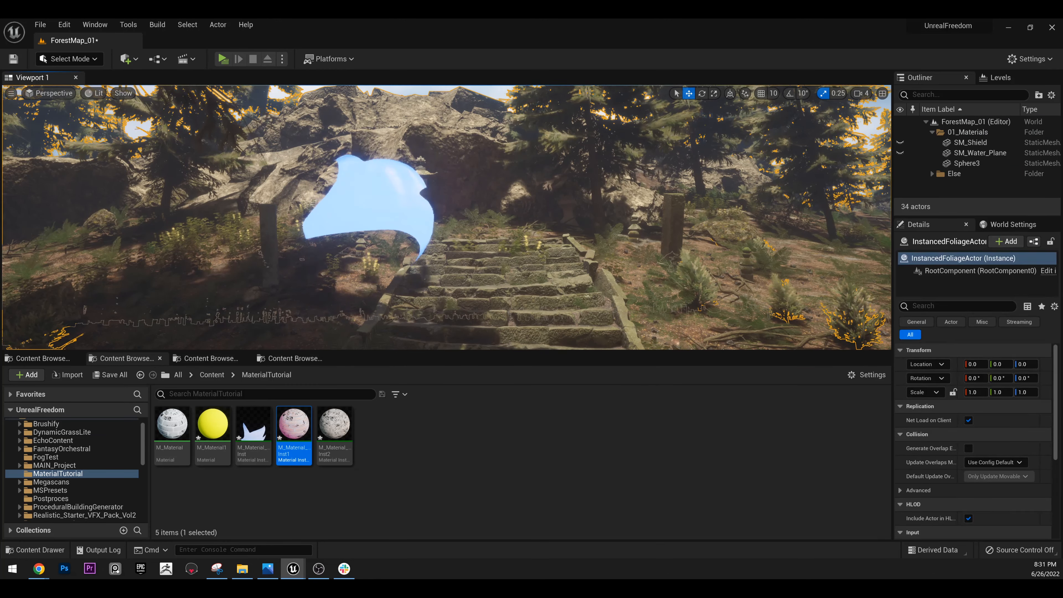
{"action": "key", "text": "Delete"}
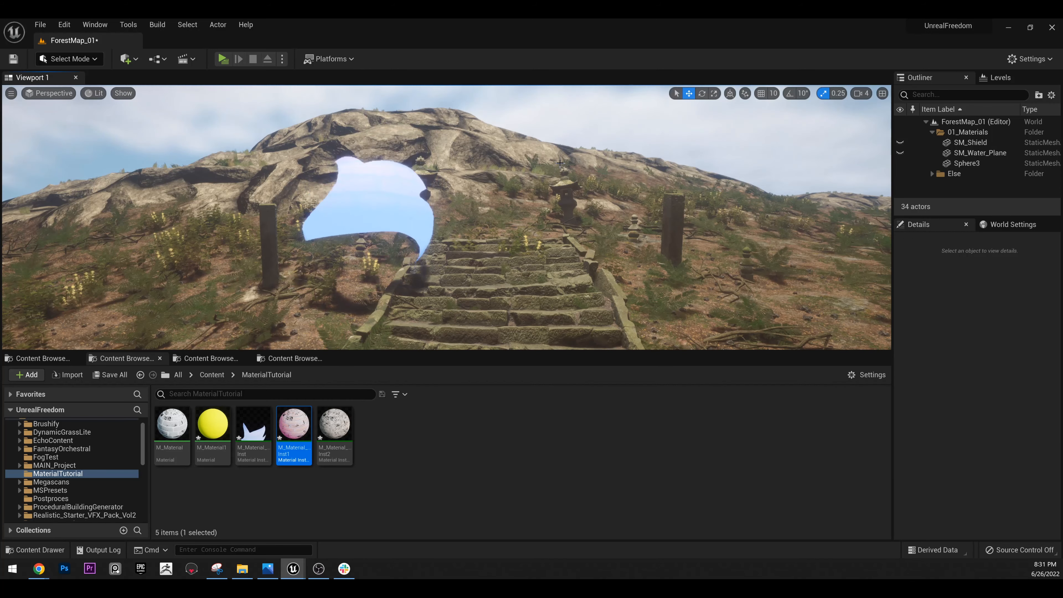
{"action": "right_click_drag", "start_coordinate": [560, 163], "coordinate": [560, 164]}
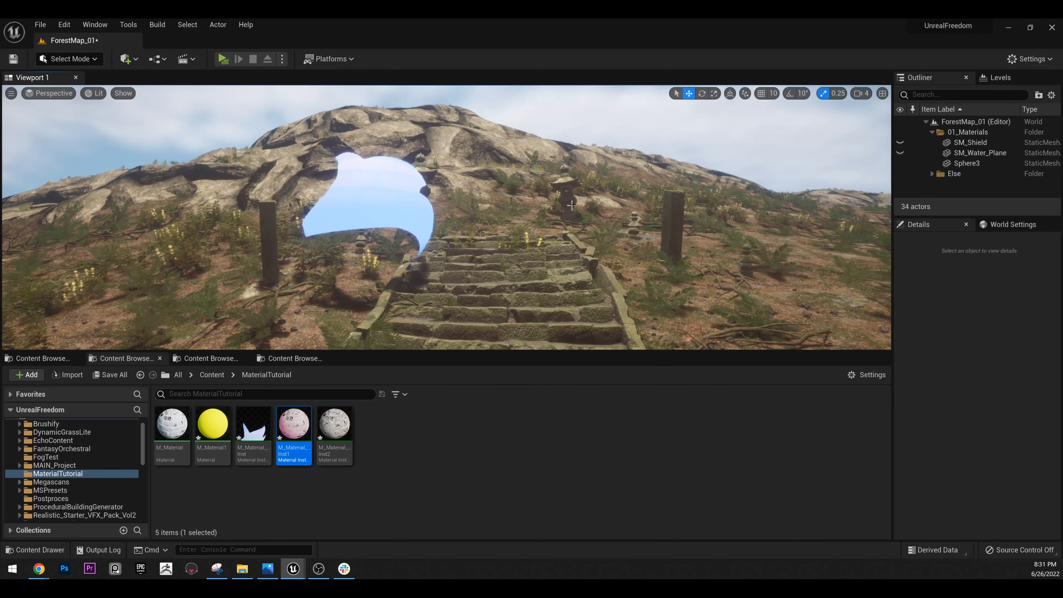
{"action": "left_click", "coordinate": [575, 221]}
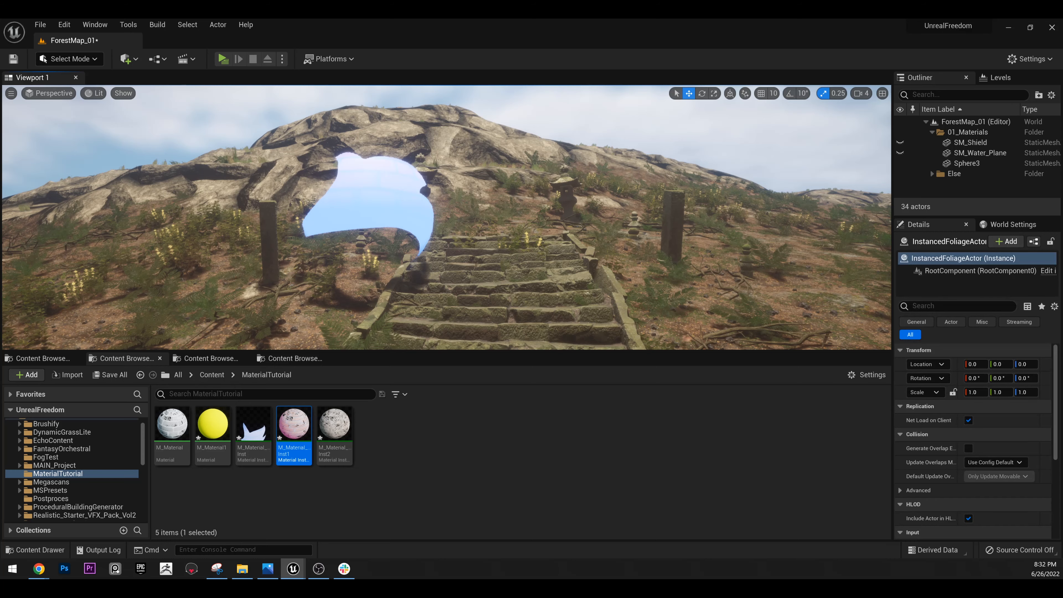
{"action": "key", "text": "ctrl+z"}
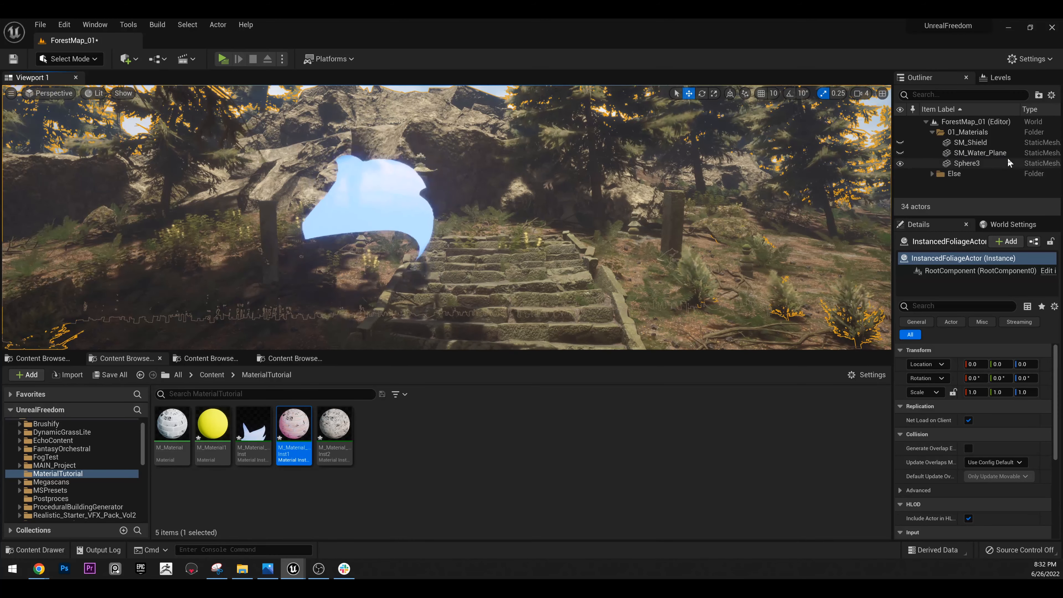
Delete Sphere3 from the level and show the forest viewport in immersive view.
{"action": "left_click", "coordinate": [967, 163]}
{"action": "key", "text": "Delete"}
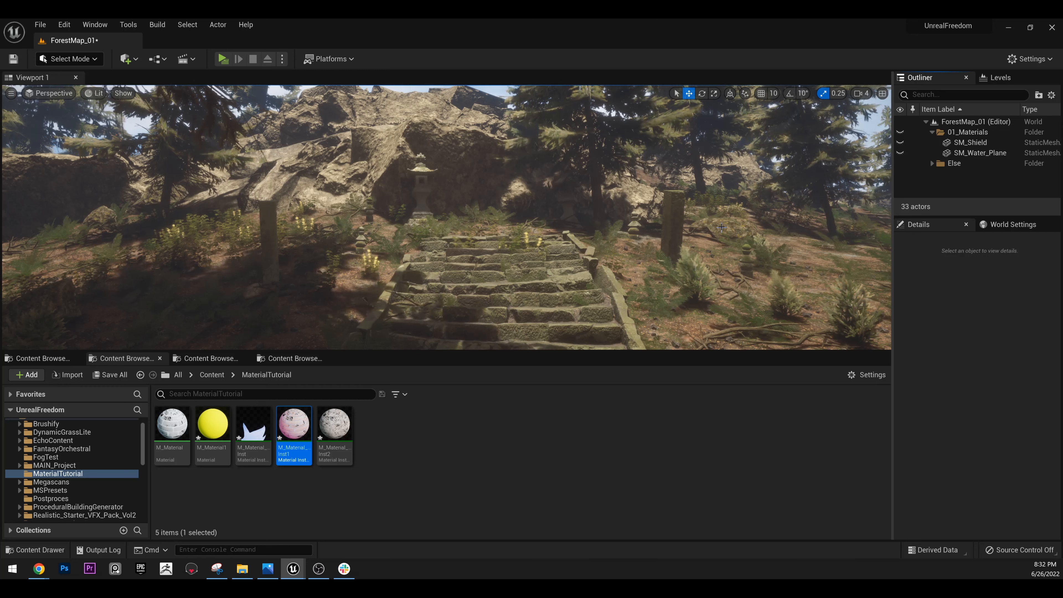
{"action": "left_click", "coordinate": [9, 95]}
{"action": "left_click", "coordinate": [46, 257]}
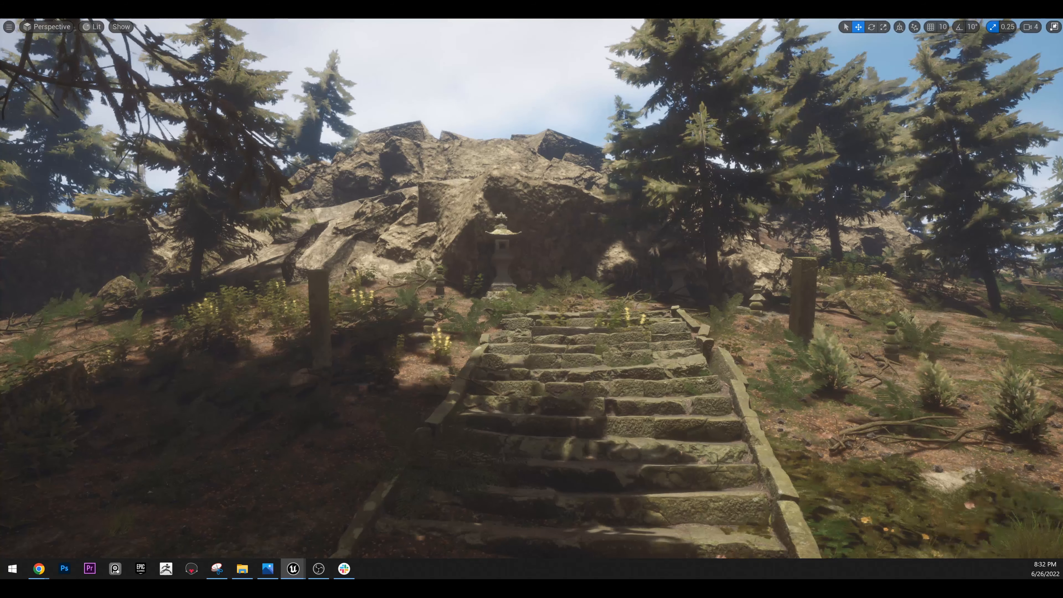
{"action": "key", "text": "alt+Tab"}
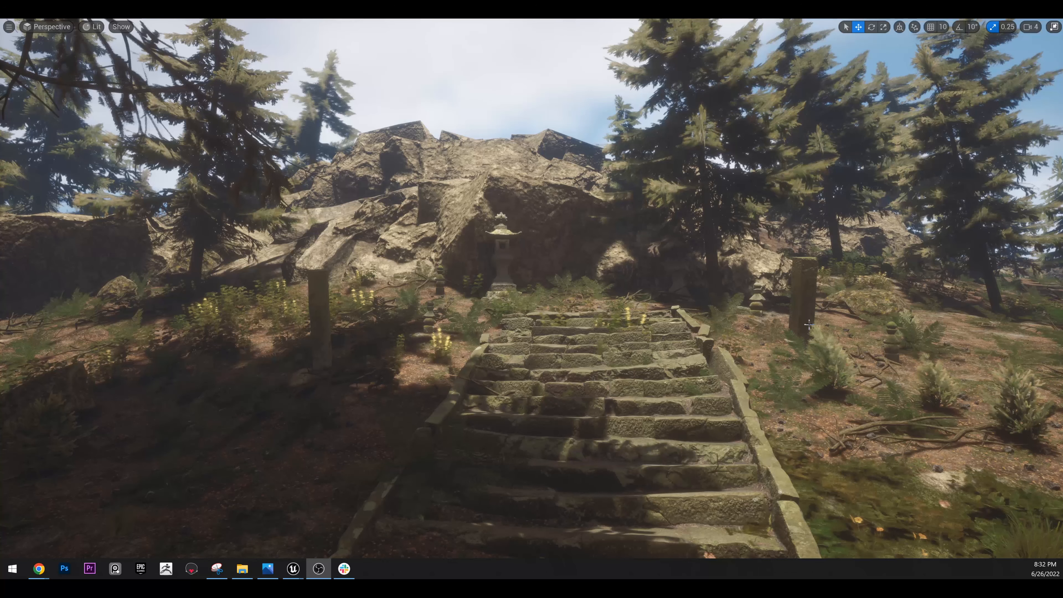